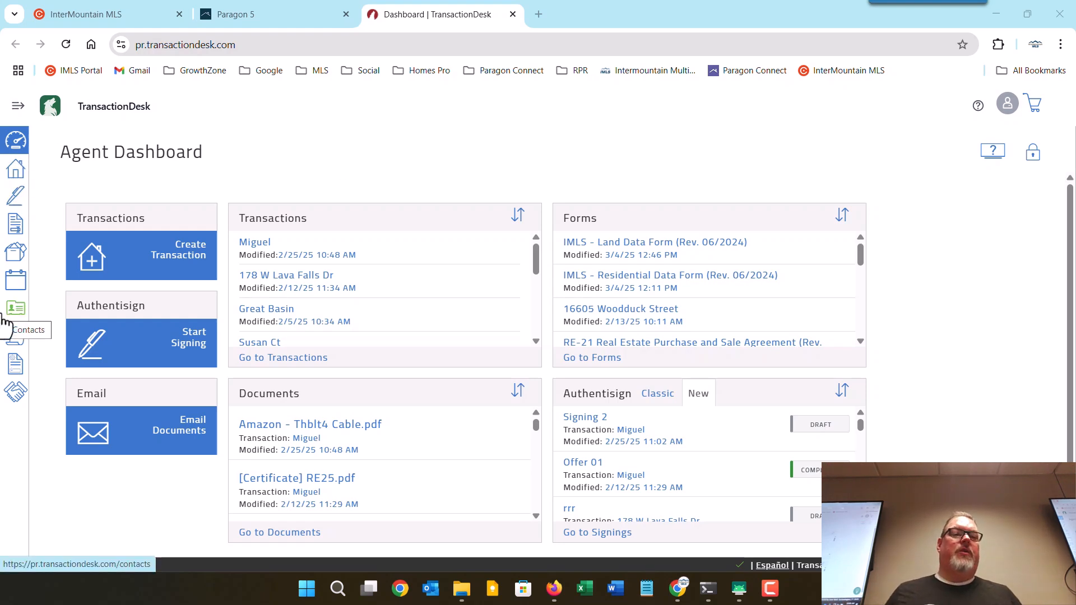
Expand the sidebar navigation menu and go to the Templates area.
{"action": "left_click", "coordinate": [15, 109]}
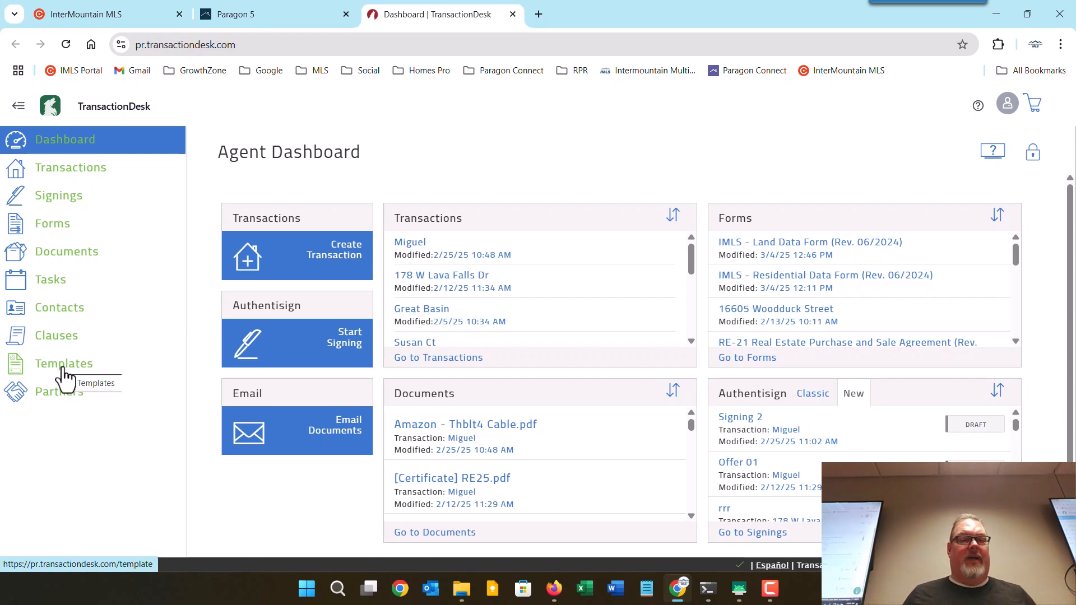
{"action": "left_click", "coordinate": [62, 368]}
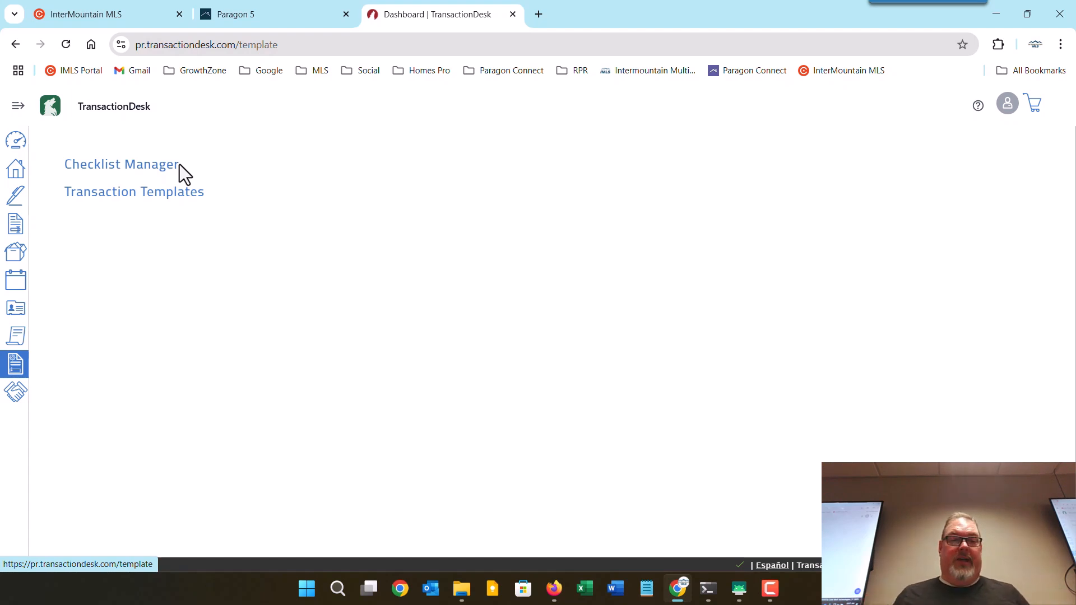
Open the Transaction Templates list, returning through the sidebar Templates area.
{"action": "left_click", "coordinate": [87, 209]}
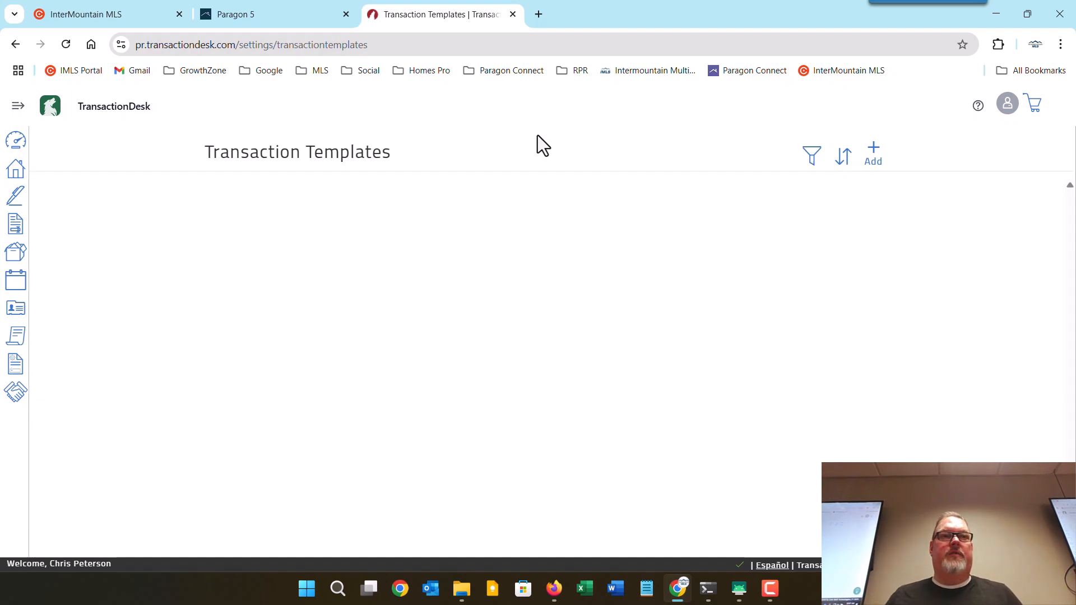
{"action": "left_click", "coordinate": [18, 106]}
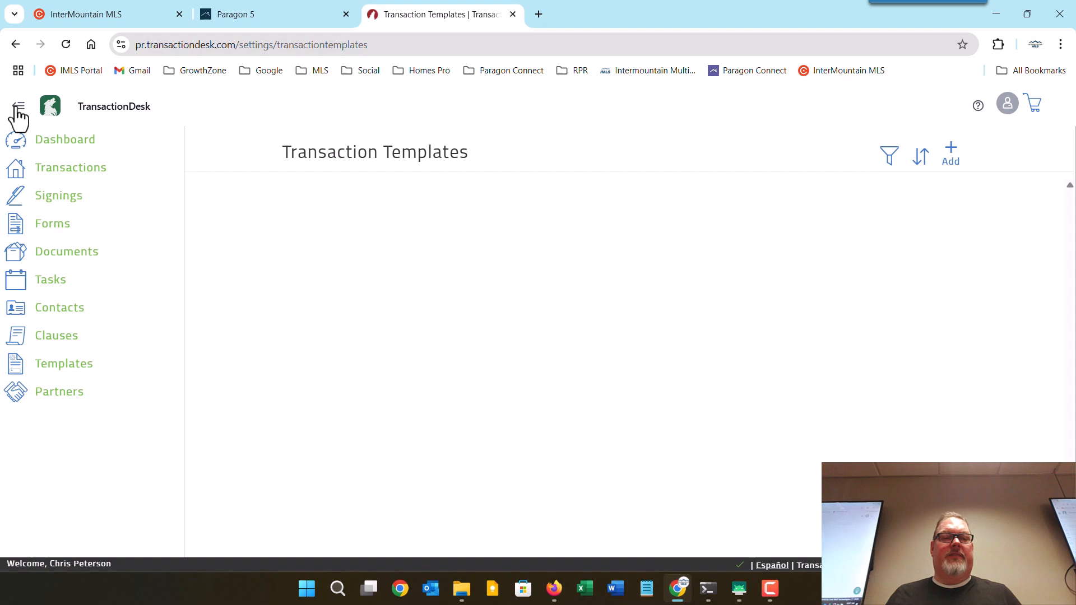
{"action": "left_click", "coordinate": [92, 365]}
{"action": "left_click", "coordinate": [121, 194]}
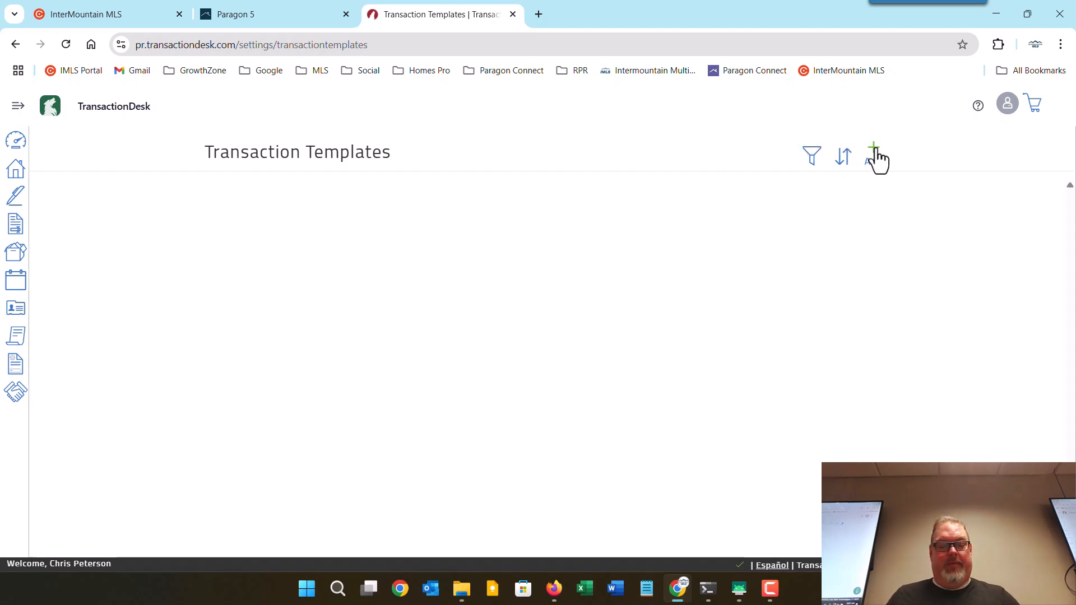
Name the new template 'Buyer Forms' and set its type to Residential Sale.
{"action": "key", "text": "XF86AudioLowerVolume"}
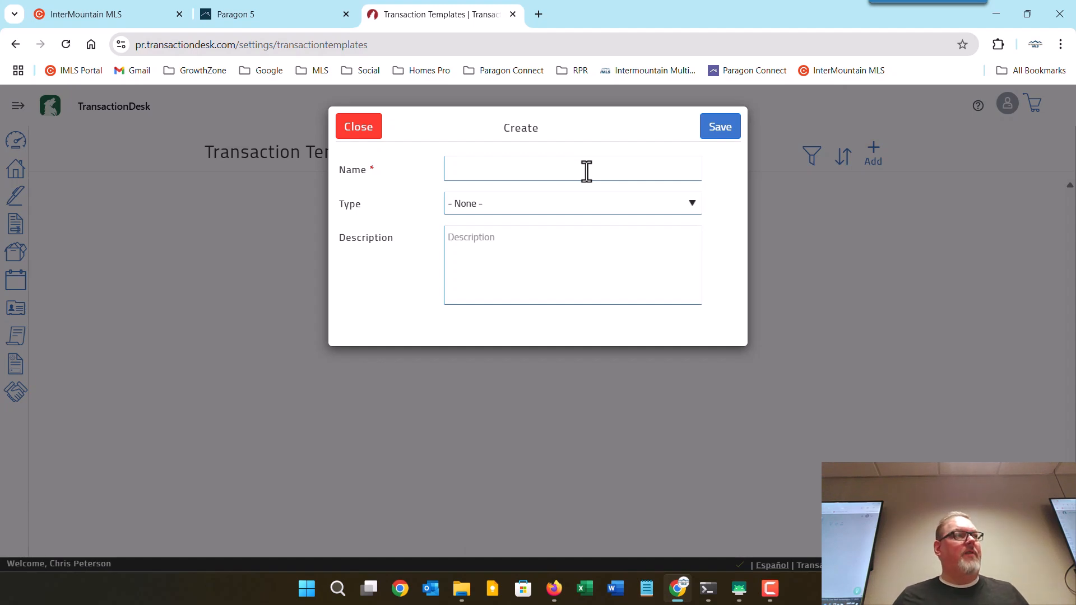
{"action": "left_click", "coordinate": [585, 171]}
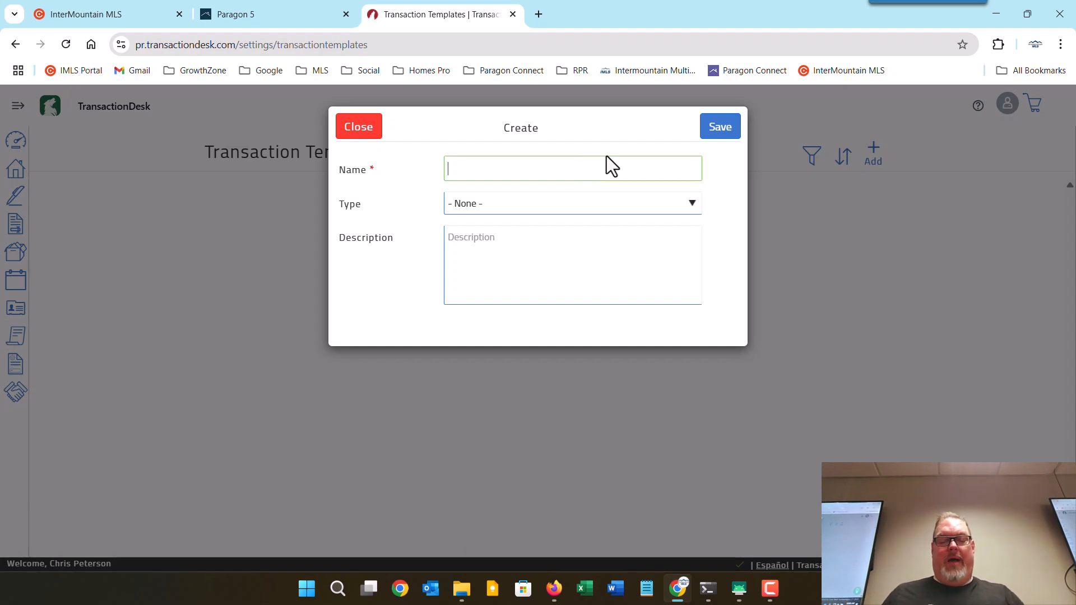
{"action": "type", "text": "BUyer"}
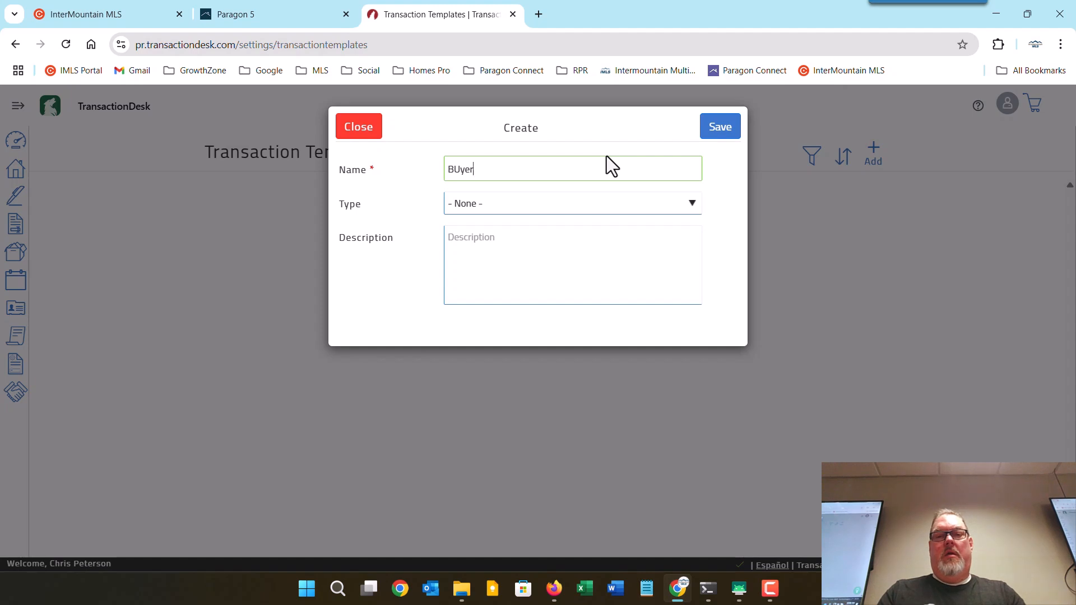
{"action": "key", "text": "BackSpace"}
{"action": "key", "text": "BackSpace"}
{"action": "key", "text": "BackSpace"}
{"action": "key", "text": "BackSpace"}
{"action": "type", "text": "u"}
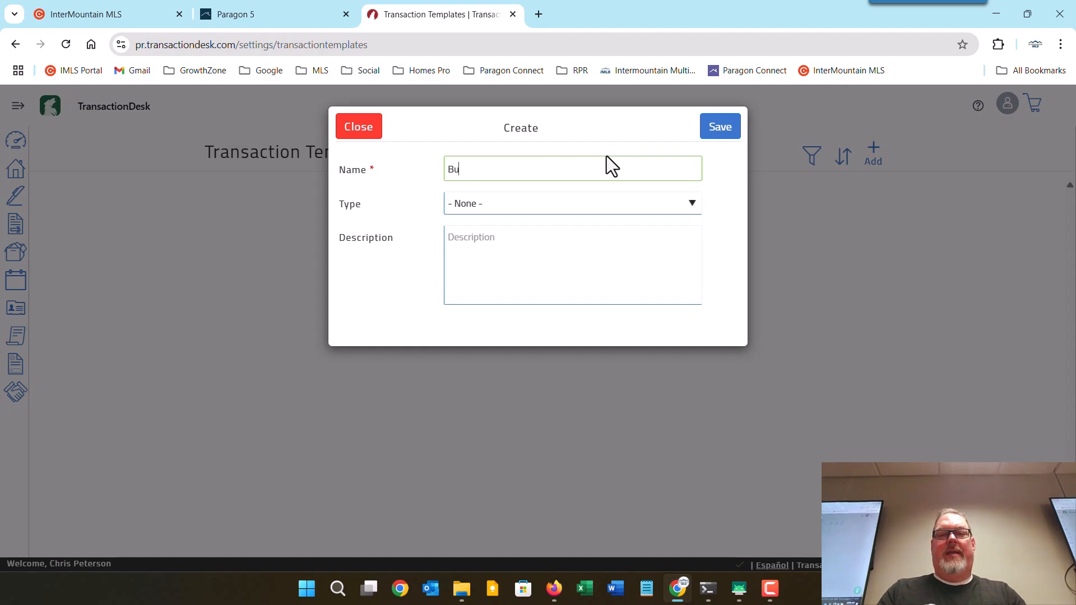
{"action": "type", "text": "yer"}
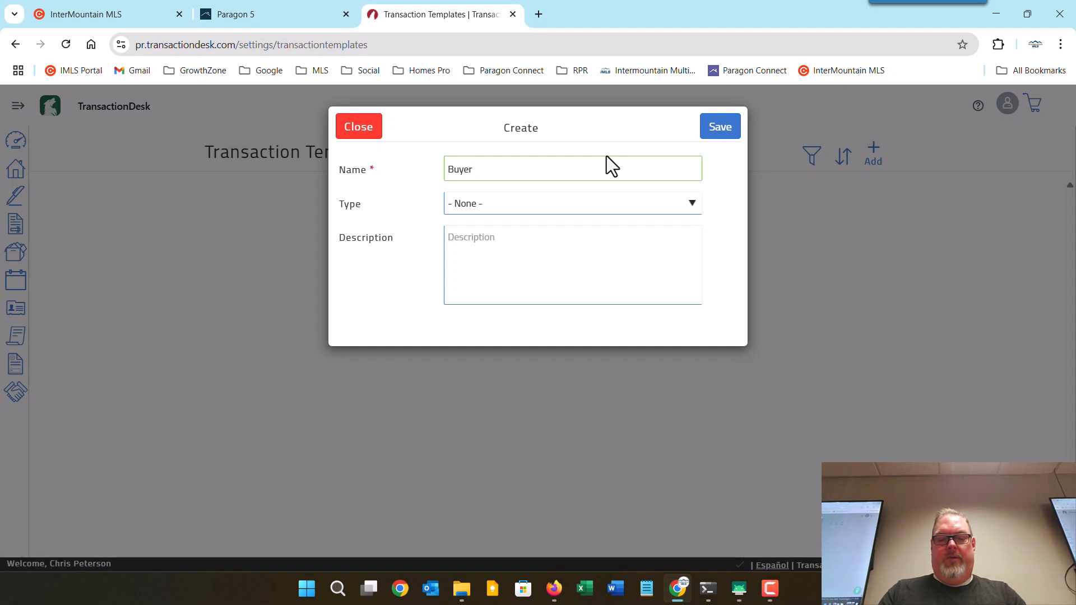
{"action": "type", "text": " Forms"}
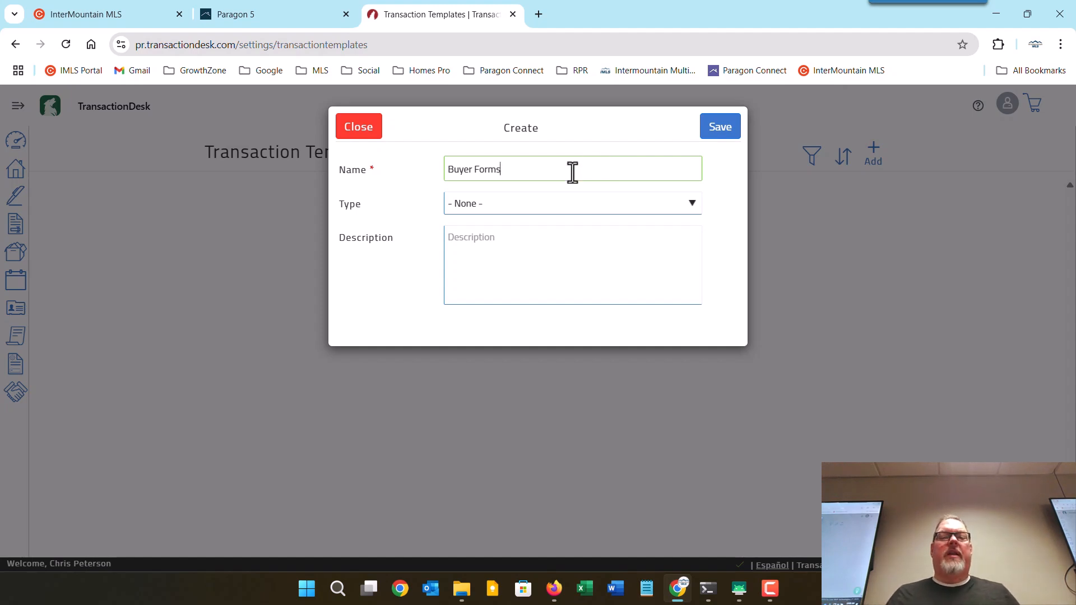
{"action": "left_click", "coordinate": [456, 204]}
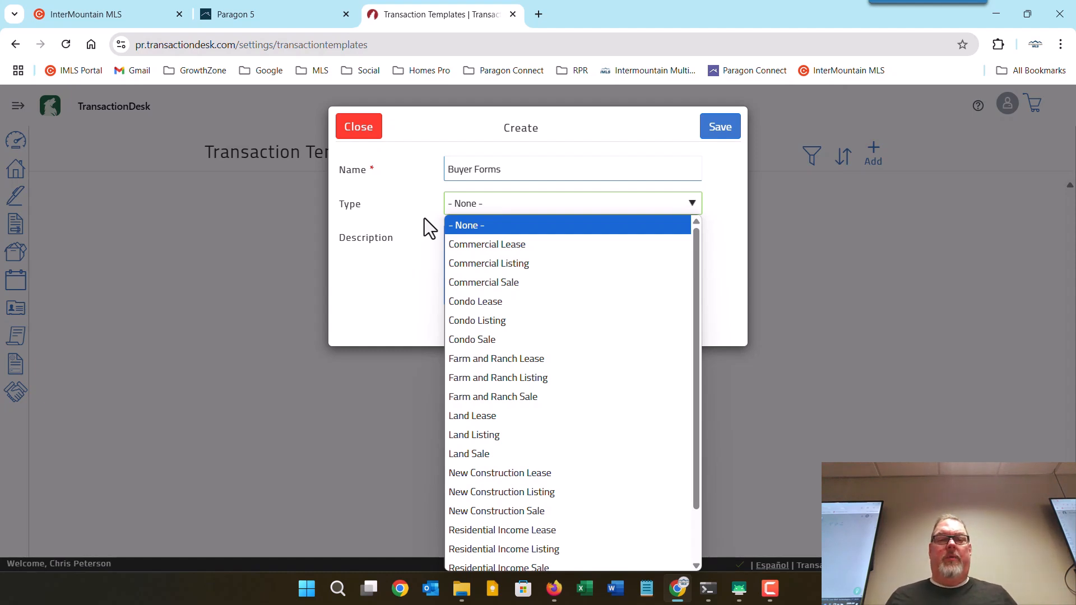
{"action": "scroll", "coordinate": [544, 393], "scroll_direction": "down", "scroll_amount": 2}
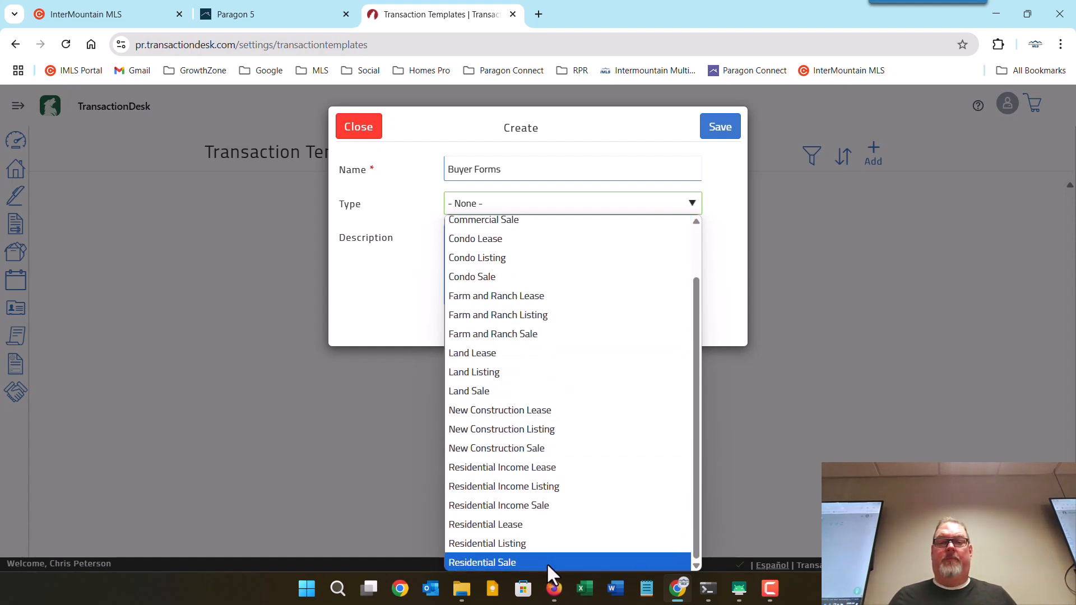
{"action": "left_click", "coordinate": [546, 563]}
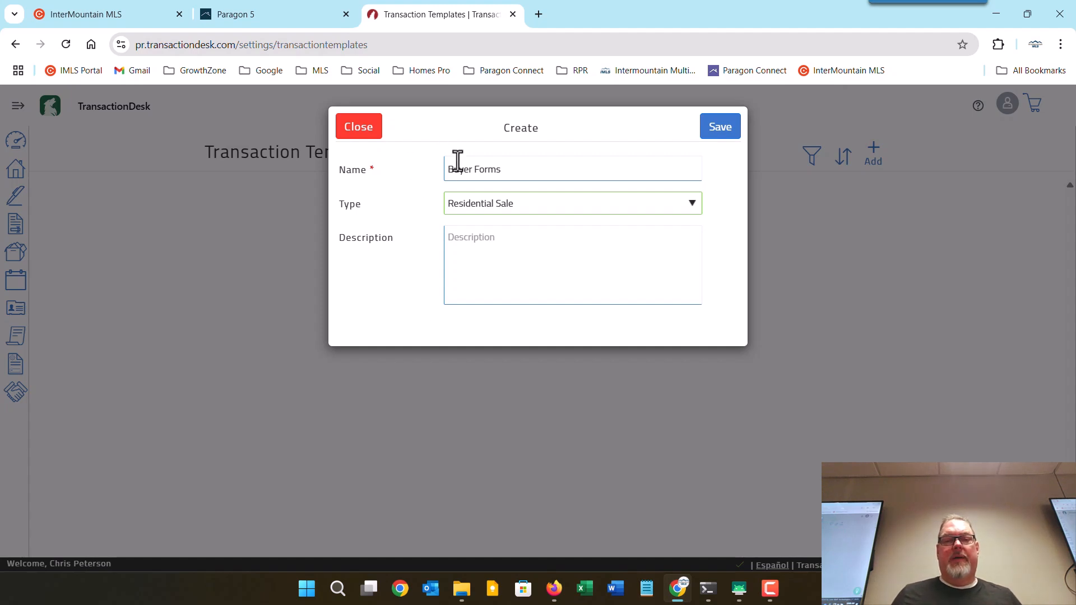
Save Buyer Forms, peek at the checklist chooser, and scroll down to its Forms section.
{"action": "left_click", "coordinate": [724, 129]}
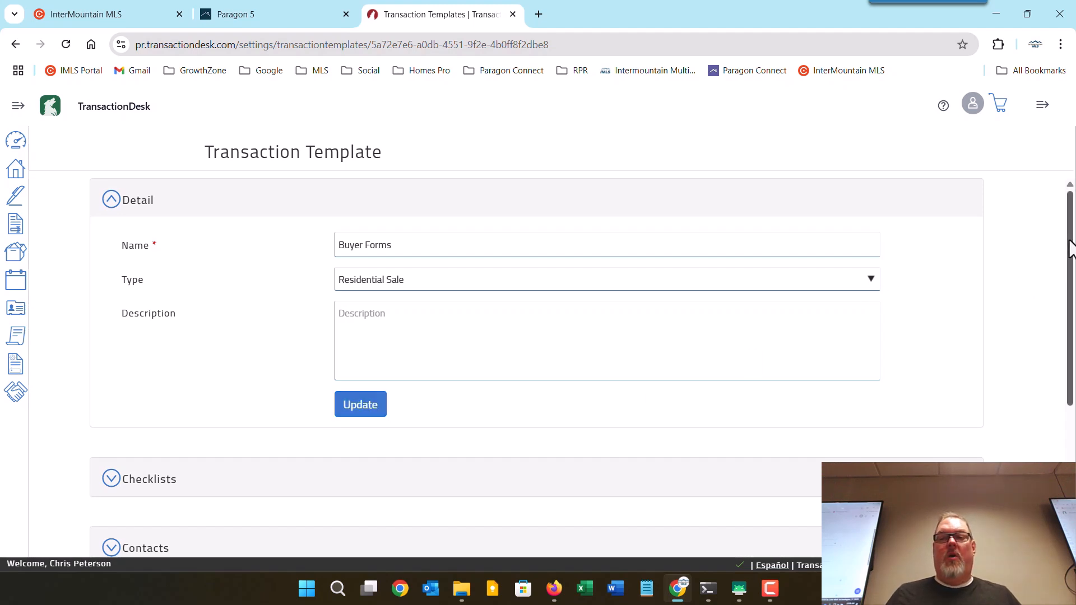
{"action": "left_click_drag", "start_coordinate": [1071, 252], "coordinate": [1074, 275]}
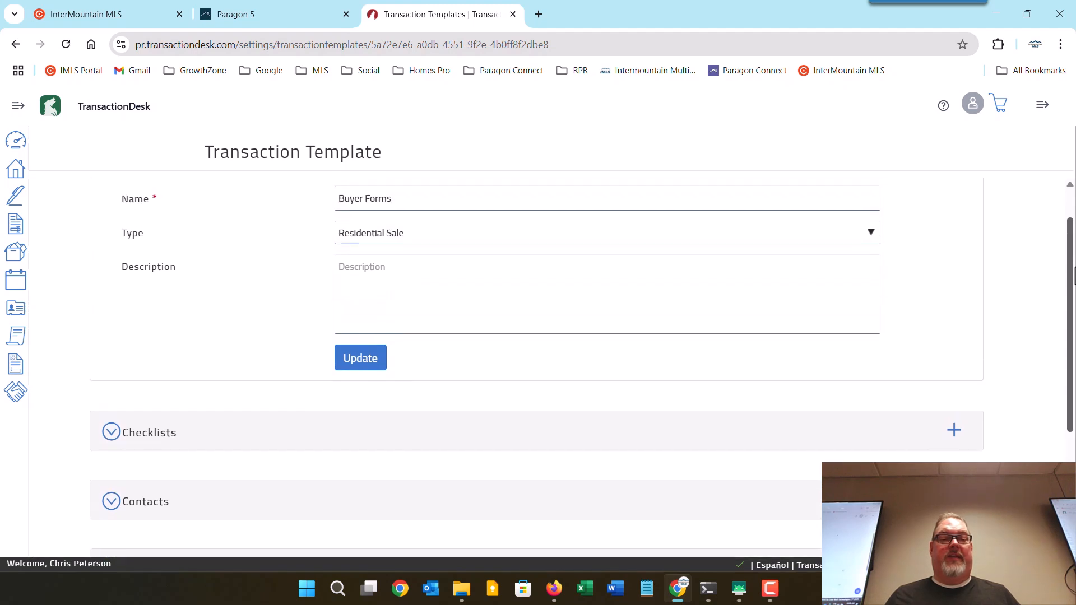
{"action": "scroll", "coordinate": [1042, 272], "scroll_direction": "up", "scroll_amount": 2}
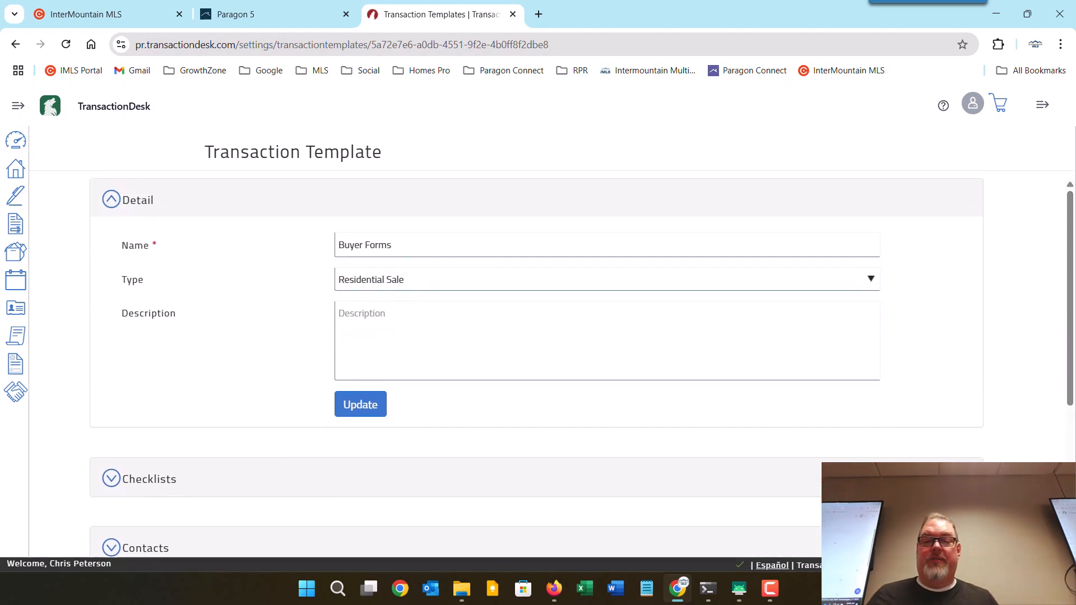
{"action": "left_click", "coordinate": [961, 478]}
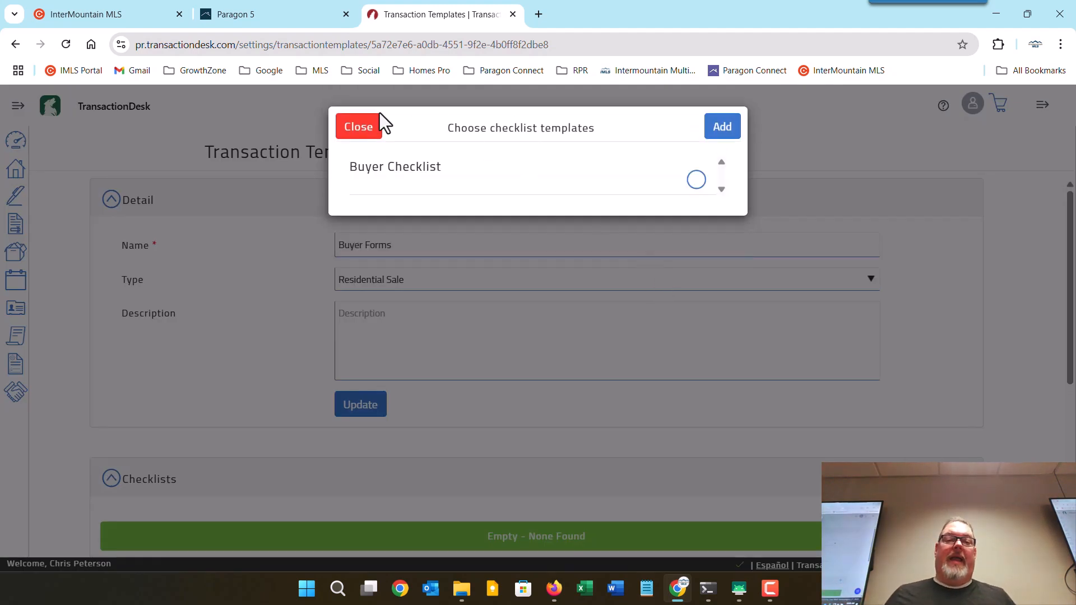
{"action": "left_click", "coordinate": [352, 132]}
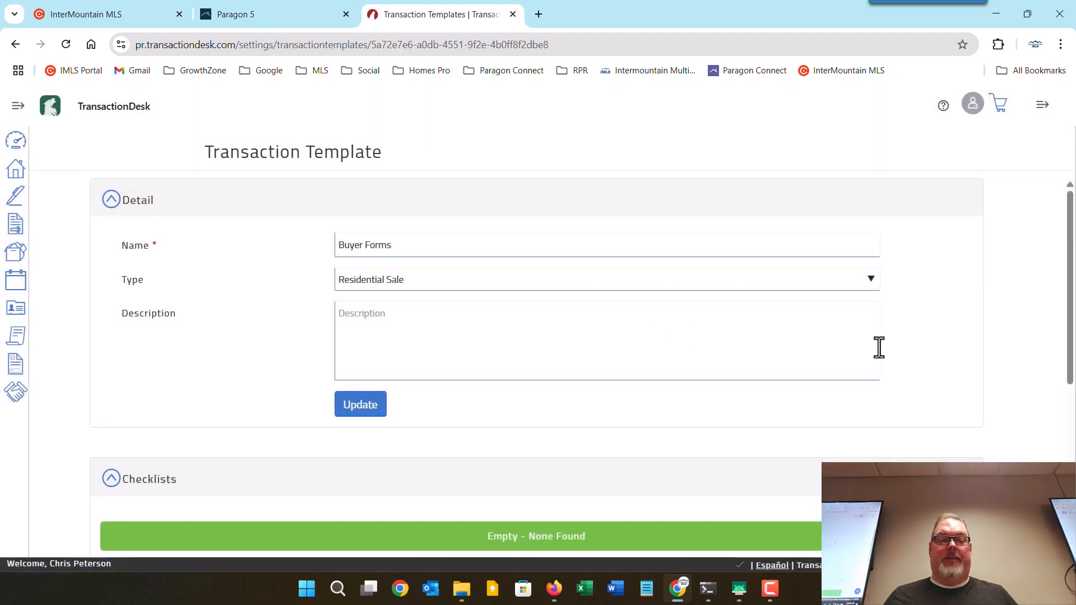
{"action": "scroll", "coordinate": [879, 348], "scroll_direction": "down", "scroll_amount": 3}
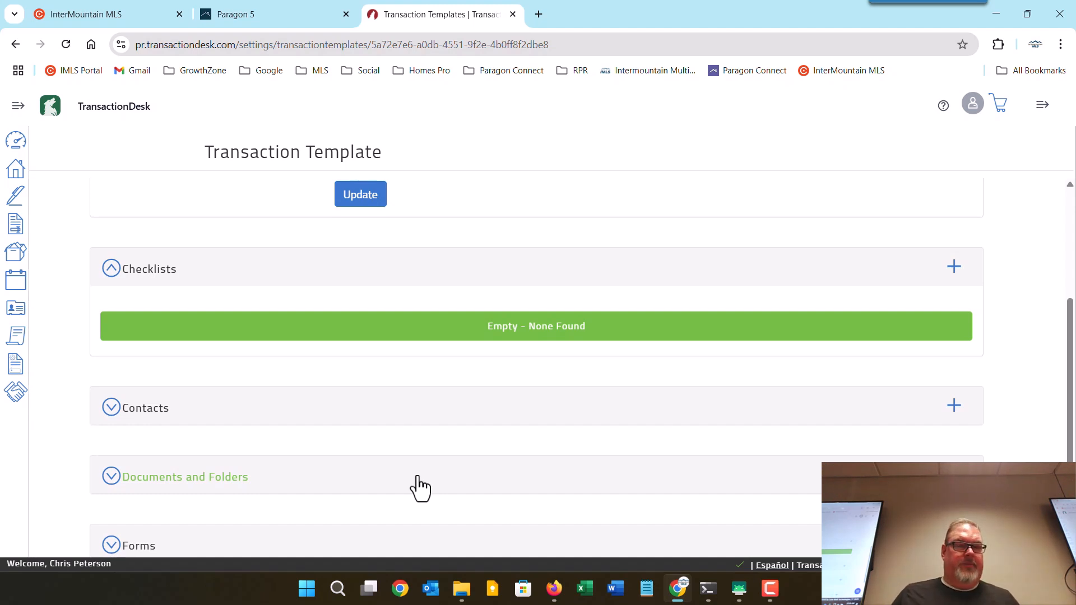
{"action": "scroll", "coordinate": [416, 487], "scroll_direction": "down", "scroll_amount": 2}
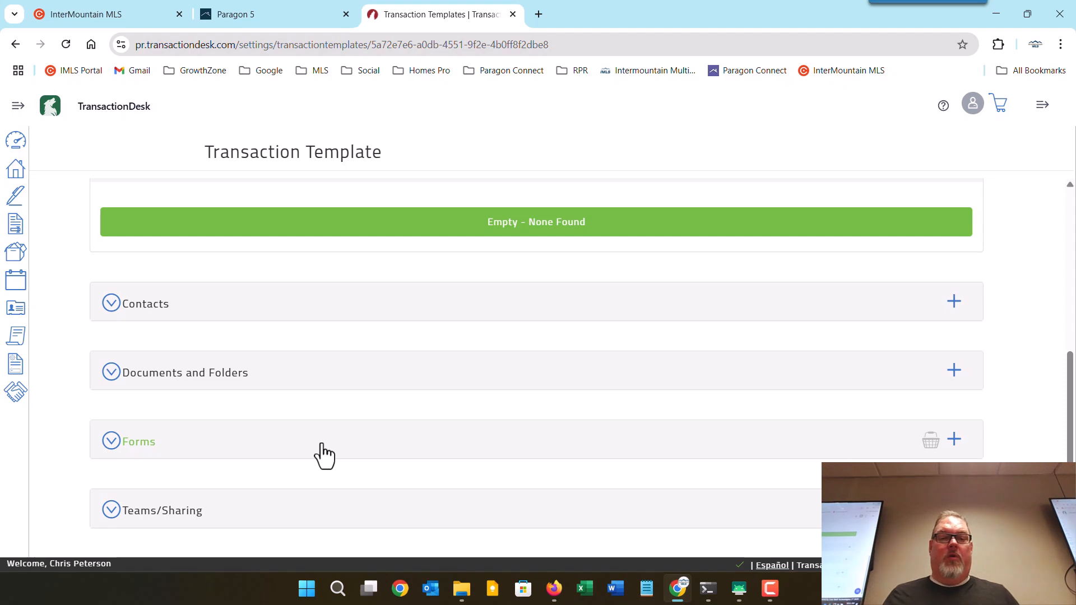
In the Idaho Association of REALTORS forms, select Agency Disclosure Brochure 2023 and RE-11 Addendum.
{"action": "left_click", "coordinate": [955, 440]}
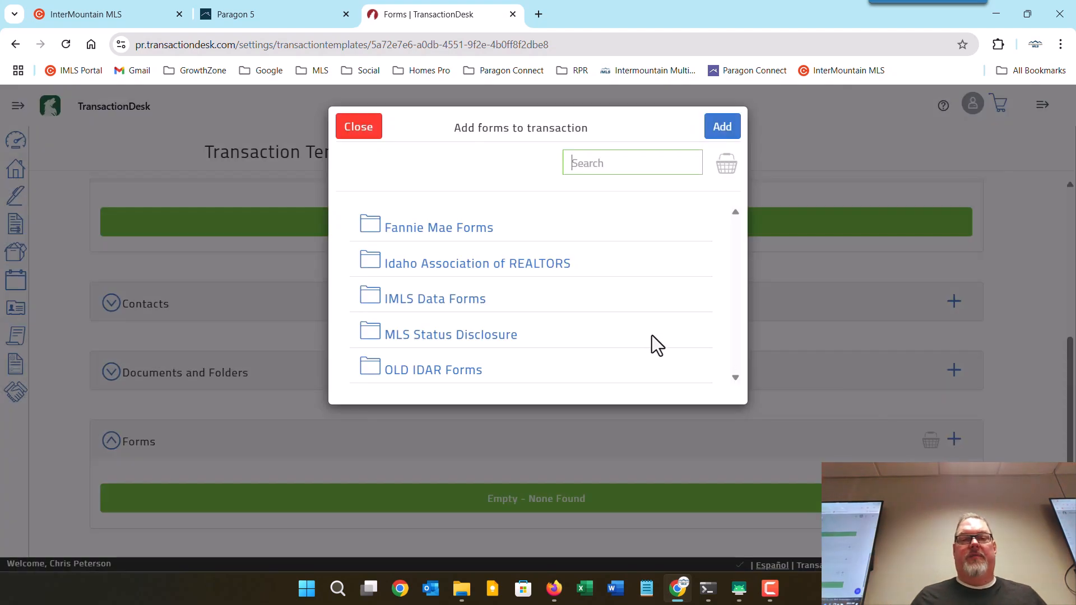
{"action": "left_click", "coordinate": [462, 275]}
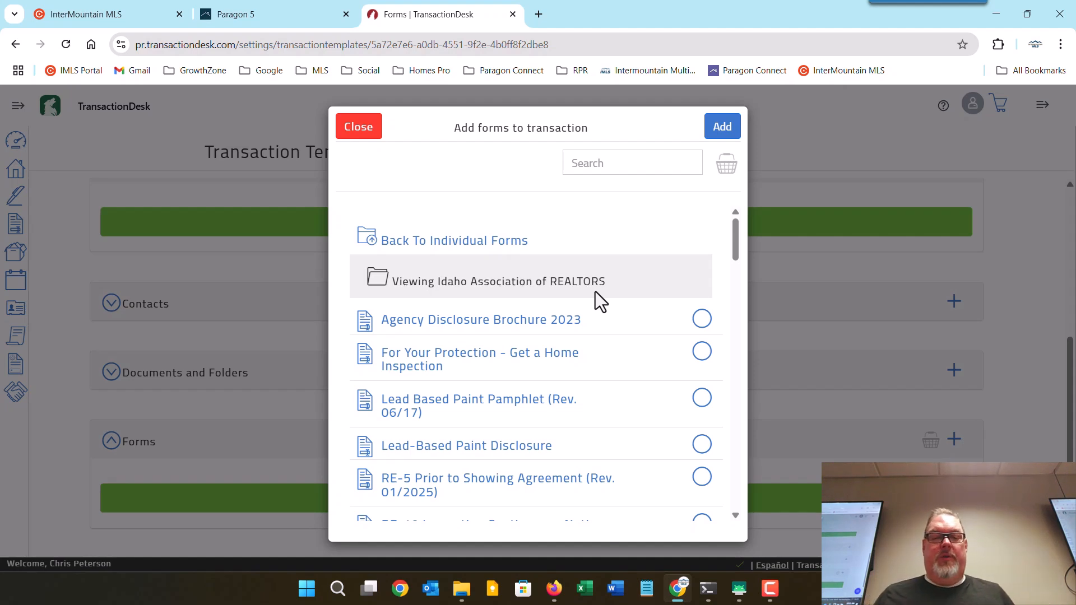
{"action": "left_click", "coordinate": [702, 320]}
{"action": "scroll", "coordinate": [695, 370], "scroll_direction": "down", "scroll_amount": 3}
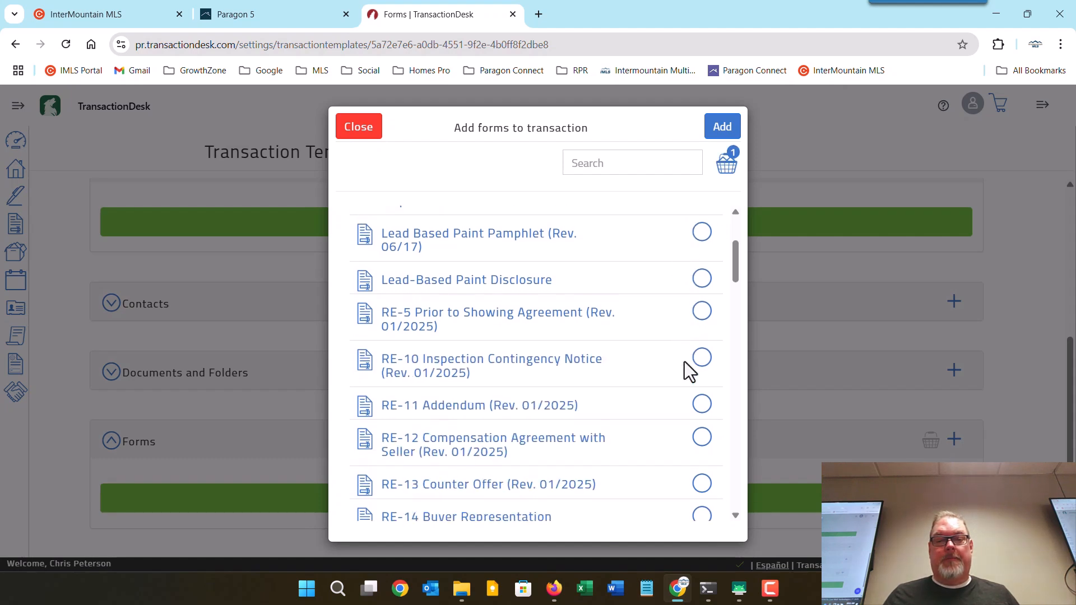
{"action": "left_click", "coordinate": [702, 360]}
{"action": "scroll", "coordinate": [667, 367], "scroll_direction": "down", "scroll_amount": 3}
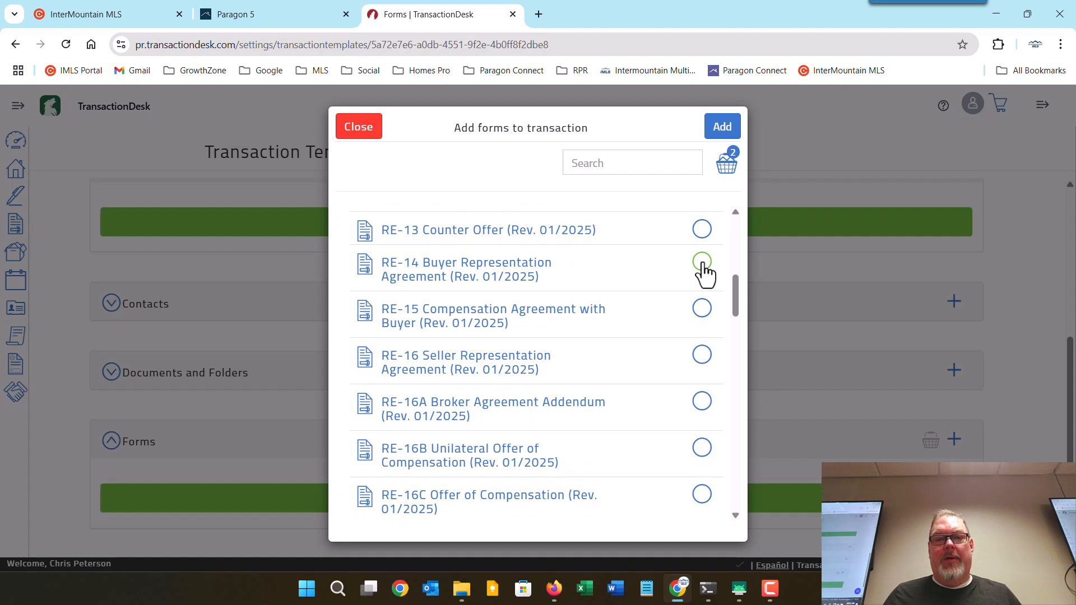
Also select RE-14, RE-15 and RE-21, then add all five forms to the template.
{"action": "left_click", "coordinate": [704, 268]}
{"action": "left_click", "coordinate": [703, 314]}
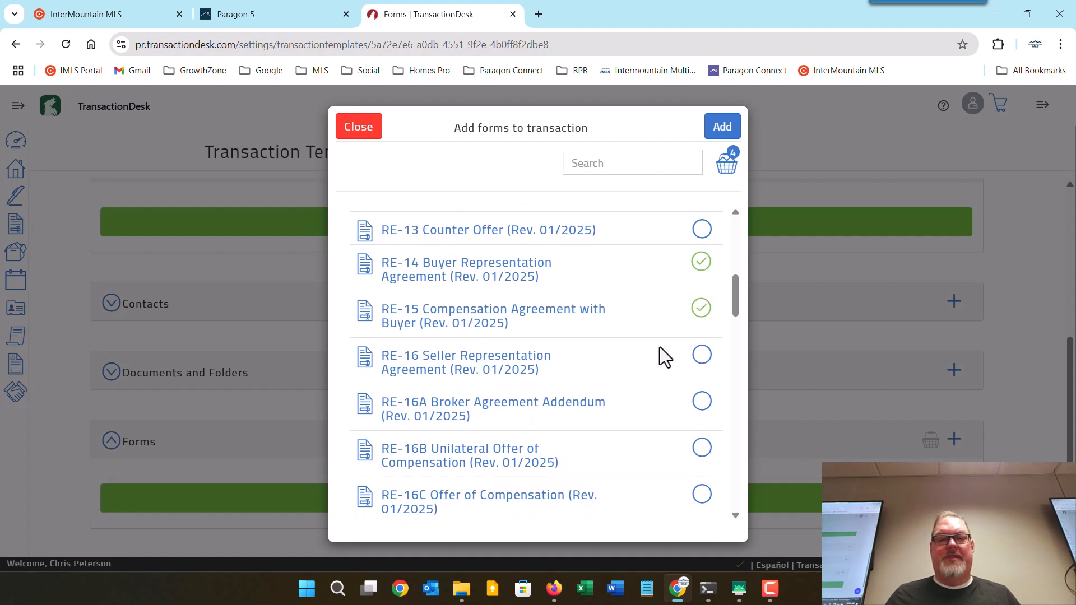
{"action": "scroll", "coordinate": [661, 354], "scroll_direction": "down", "scroll_amount": 2}
{"action": "scroll", "coordinate": [662, 359], "scroll_direction": "down", "scroll_amount": 4}
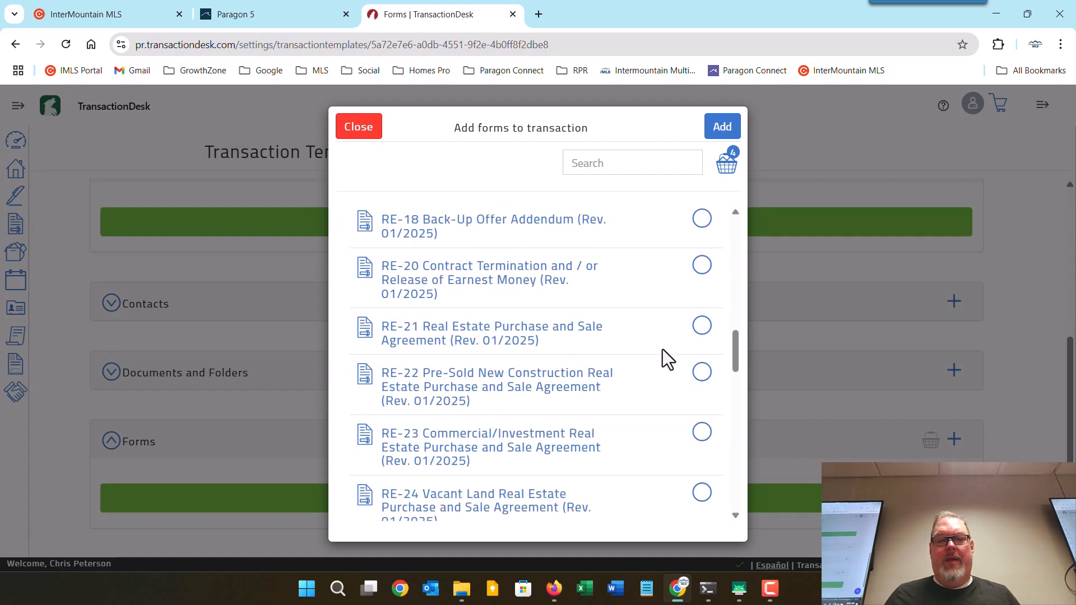
{"action": "left_click", "coordinate": [702, 321]}
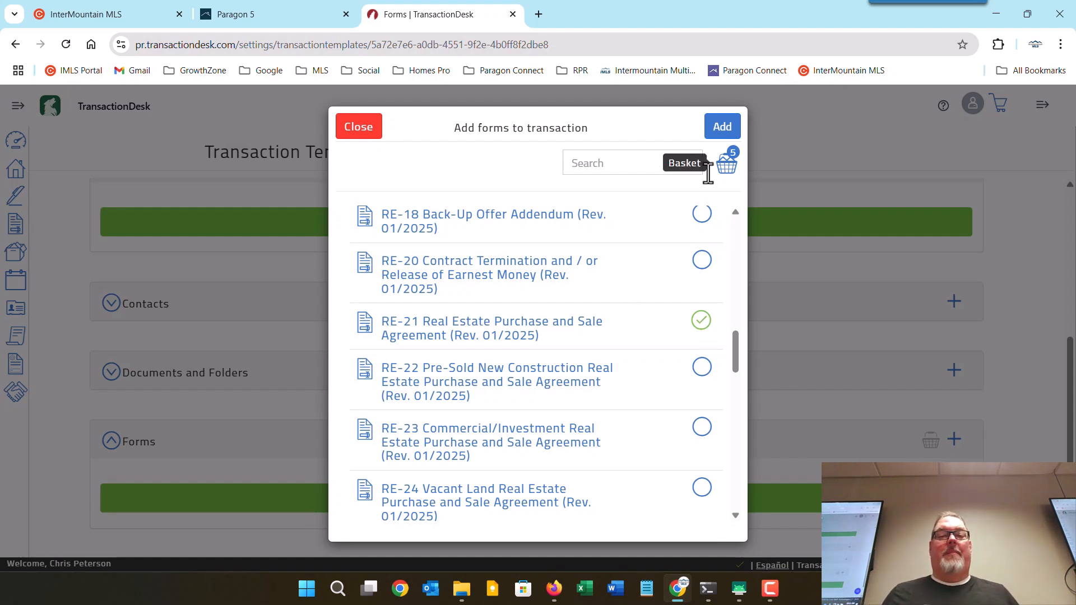
{"action": "left_click_drag", "start_coordinate": [734, 362], "coordinate": [738, 197]}
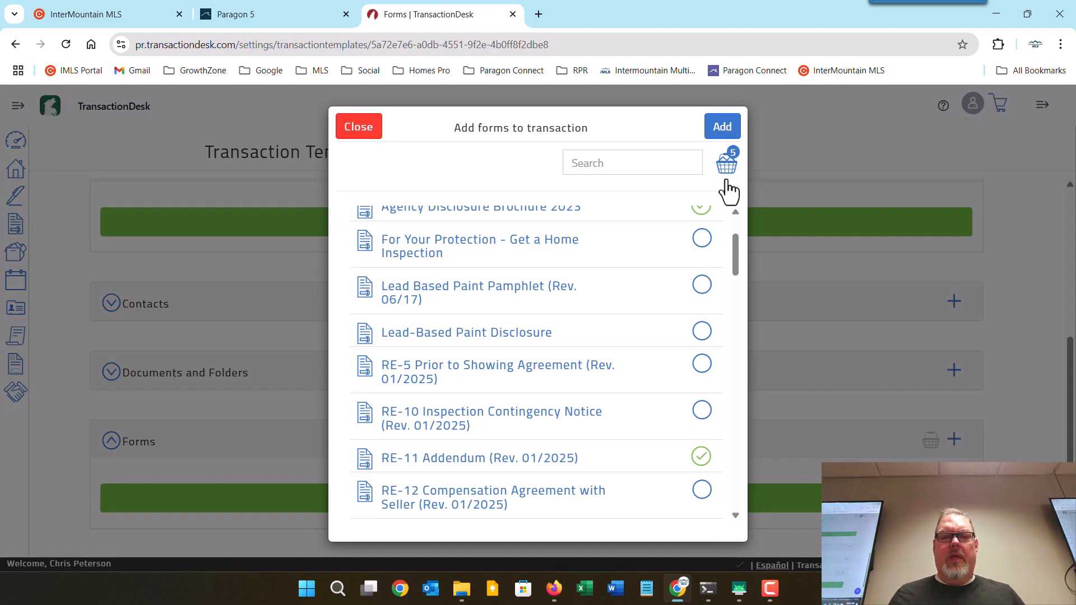
{"action": "left_click", "coordinate": [722, 128]}
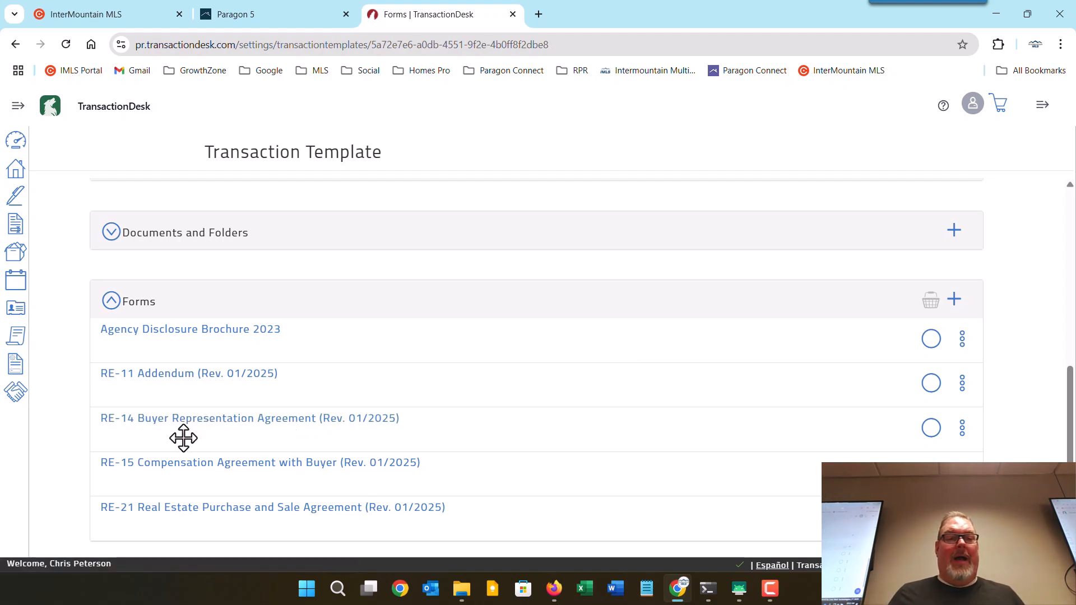
Move RE-14 above RE-11 and RE-21 right beneath RE-14, then return to the Agent Dashboard.
{"action": "left_click_drag", "start_coordinate": [183, 438], "coordinate": [183, 366]}
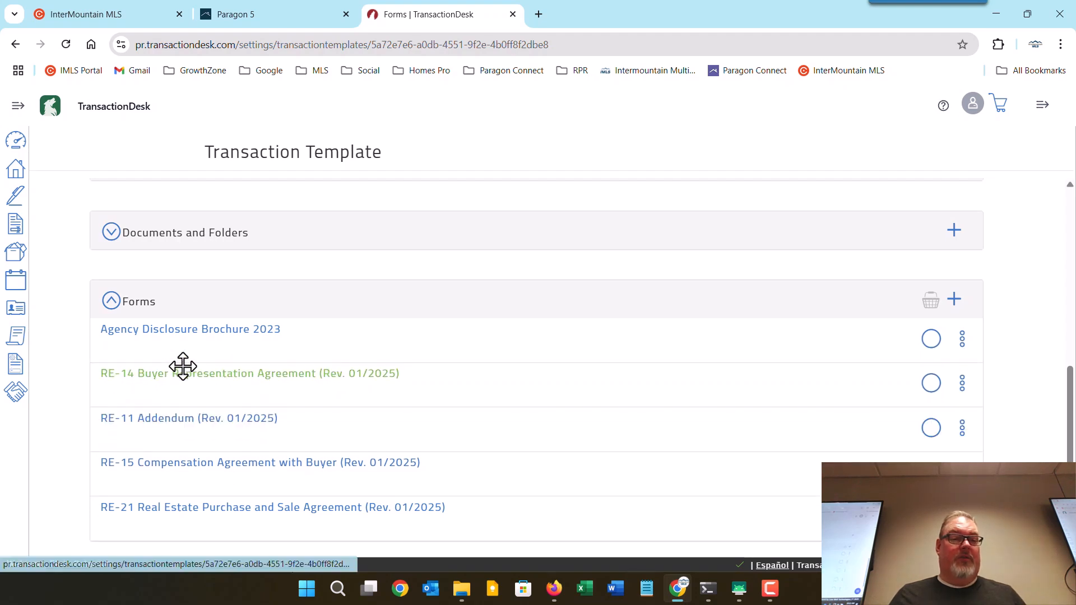
{"action": "left_click_drag", "start_coordinate": [173, 528], "coordinate": [165, 429]}
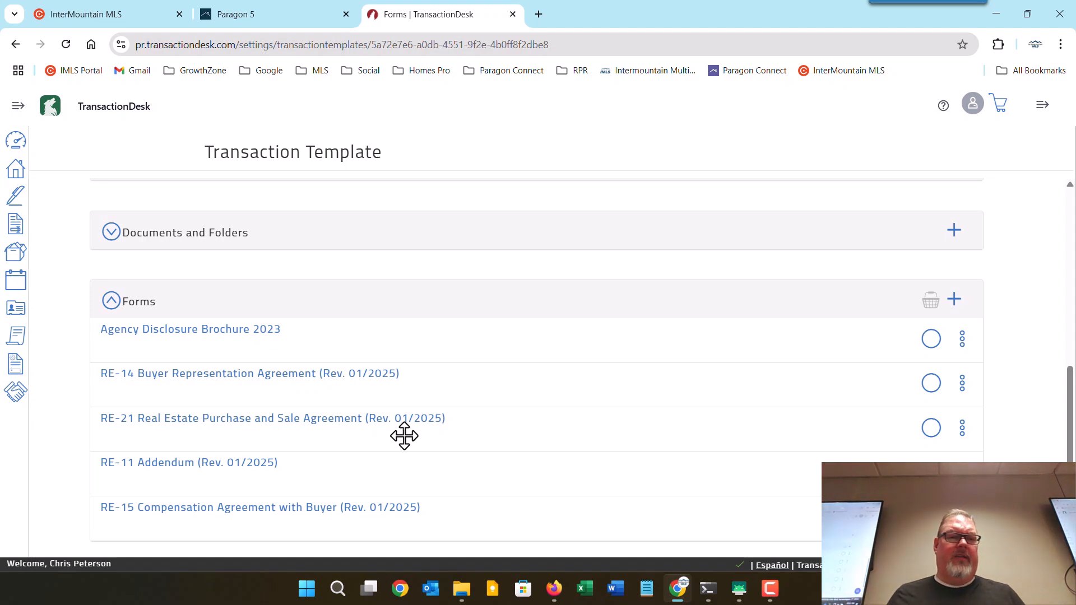
{"action": "left_click", "coordinate": [15, 144]}
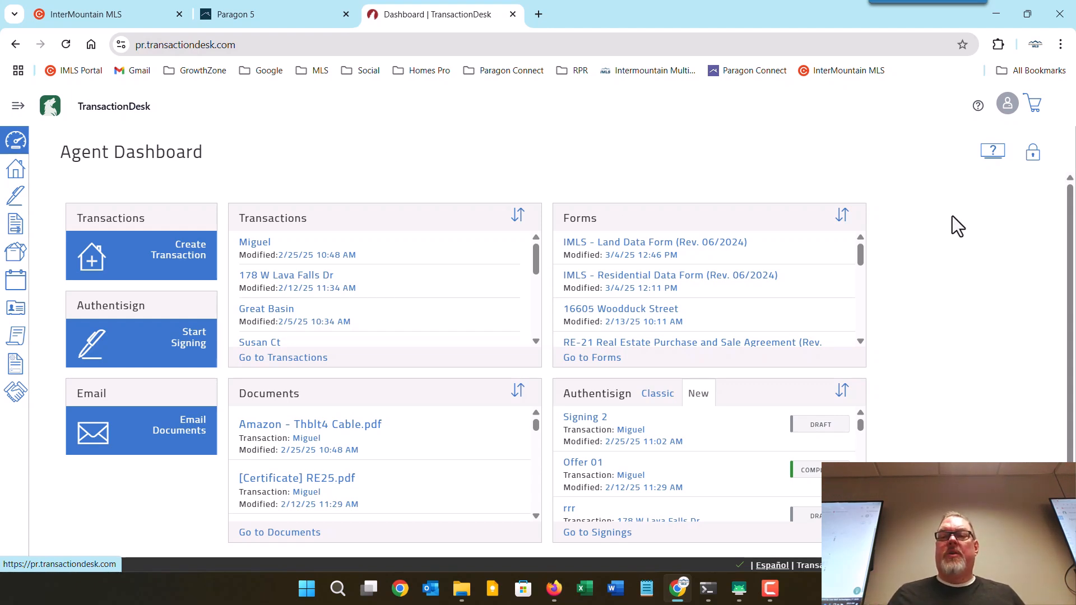
Unlock the dashboard and remove the Create Transaction, Start Signing, Email, Transactions, Documents and Forms widgets.
{"action": "left_click", "coordinate": [1034, 161]}
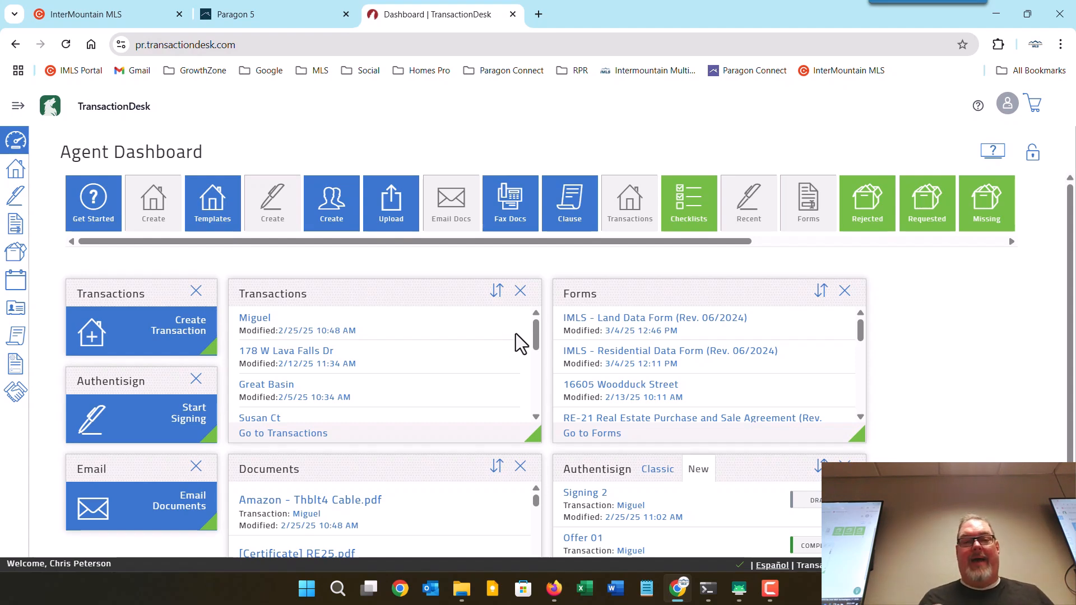
{"action": "left_click", "coordinate": [195, 291]}
{"action": "left_click", "coordinate": [198, 297]}
{"action": "left_click", "coordinate": [198, 297]}
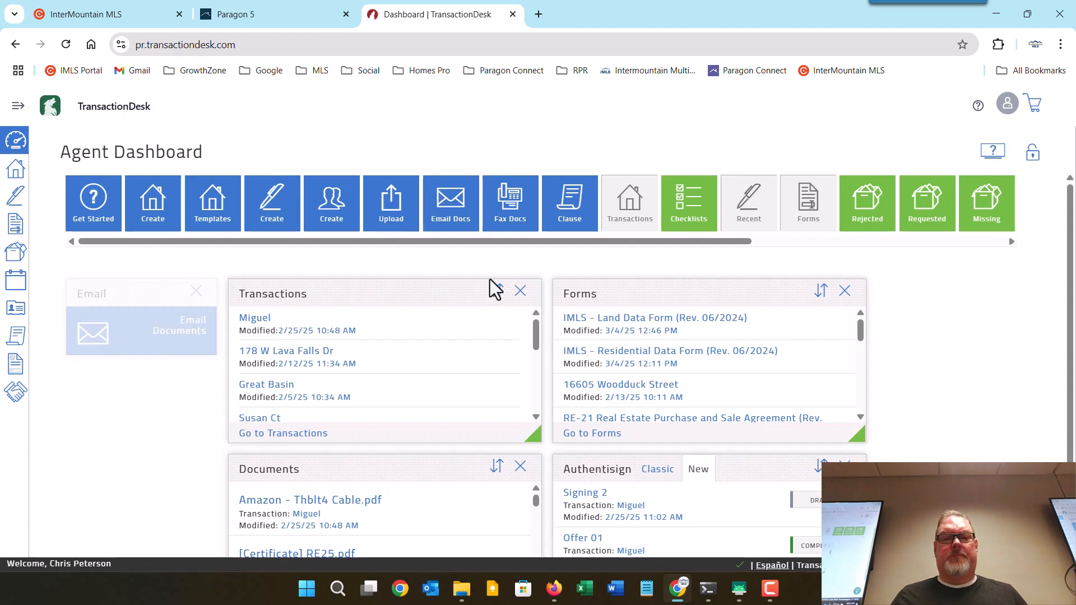
{"action": "left_click", "coordinate": [522, 291]}
{"action": "left_click", "coordinate": [526, 295]}
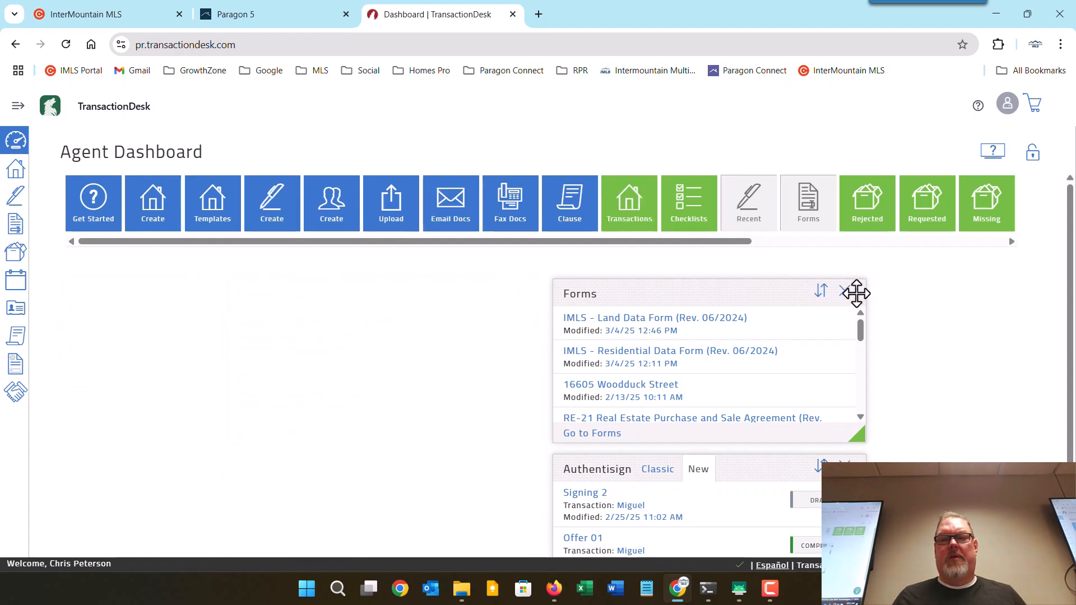
{"action": "left_click", "coordinate": [846, 292]}
{"action": "left_click", "coordinate": [846, 291]}
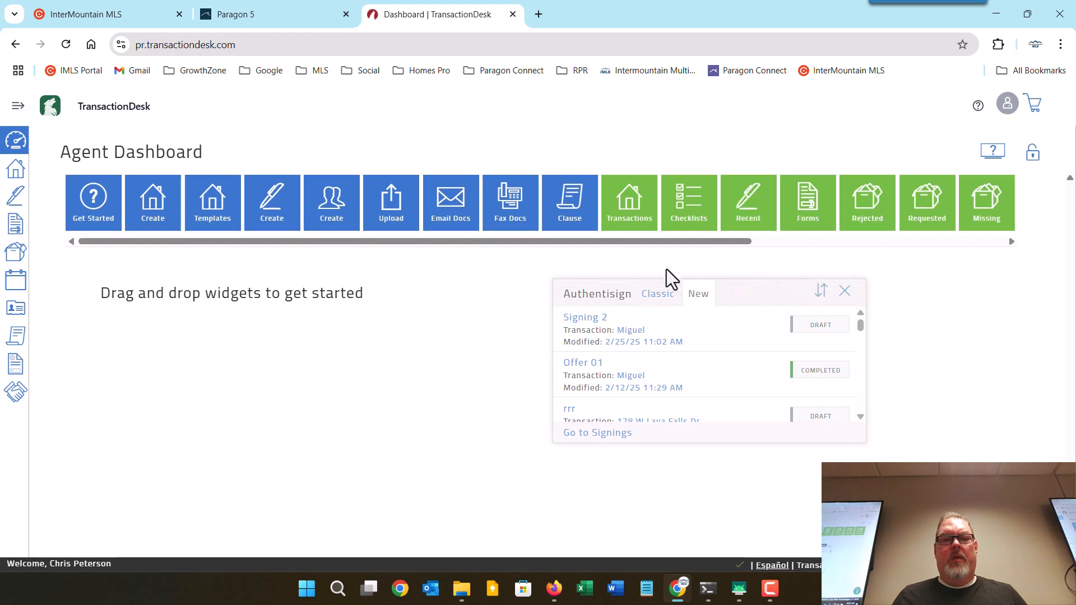
Add a Transactions list widget to the dashboard, keeping it at its normal width.
{"action": "left_click_drag", "start_coordinate": [474, 241], "coordinate": [604, 247]}
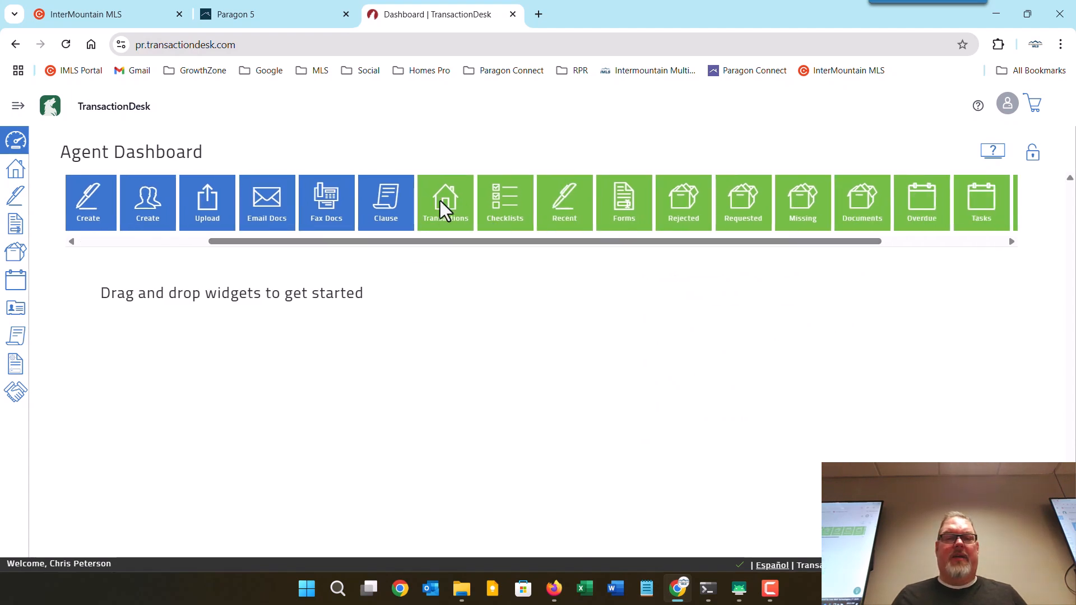
{"action": "left_click_drag", "start_coordinate": [440, 200], "coordinate": [384, 288]}
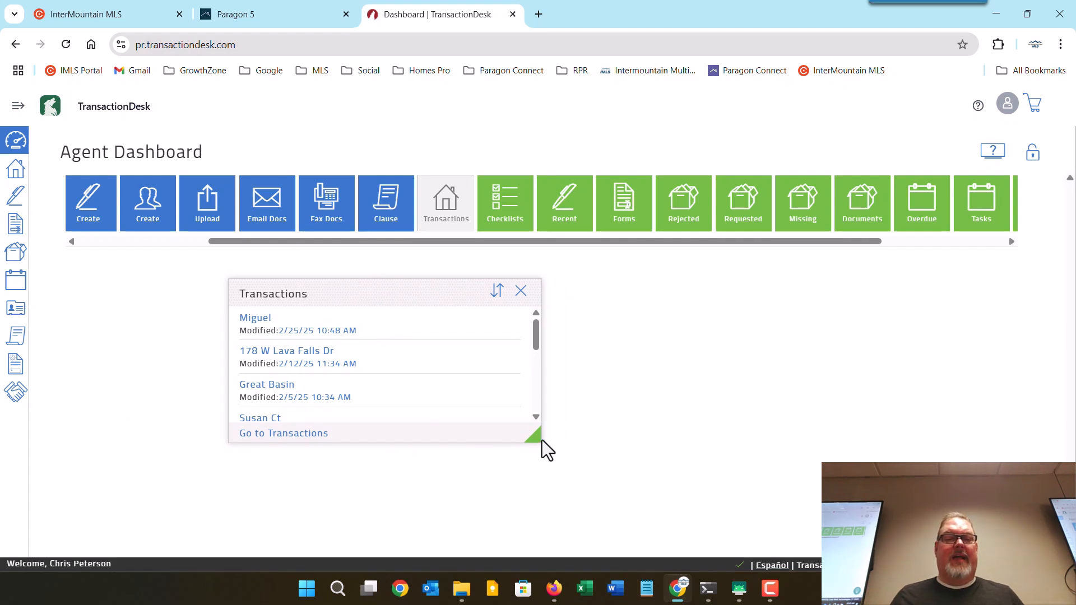
{"action": "left_click_drag", "start_coordinate": [533, 435], "coordinate": [558, 448]}
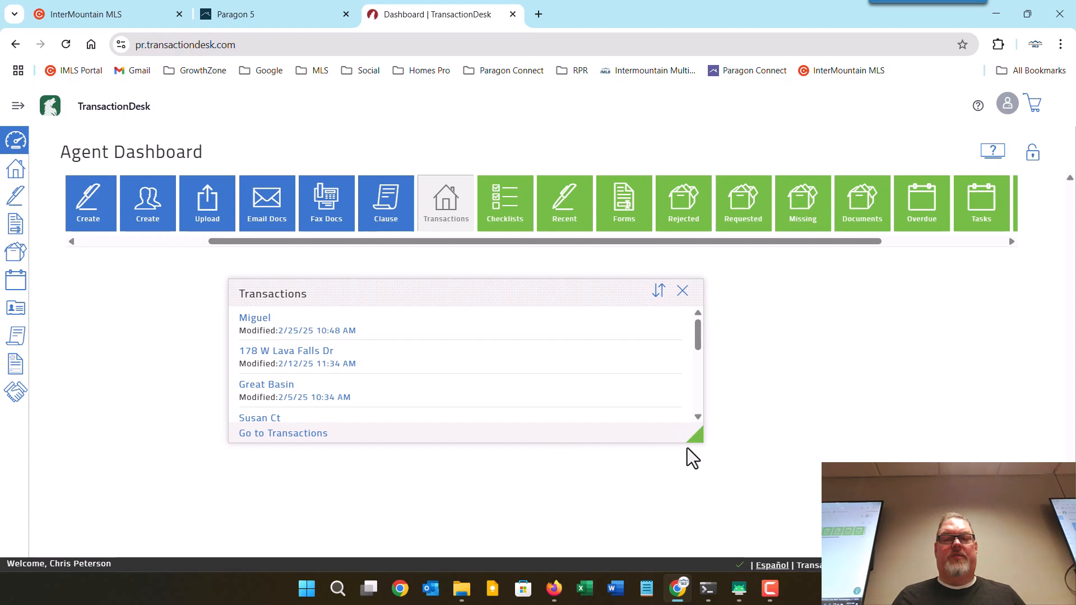
{"action": "left_click_drag", "start_coordinate": [694, 435], "coordinate": [609, 442]}
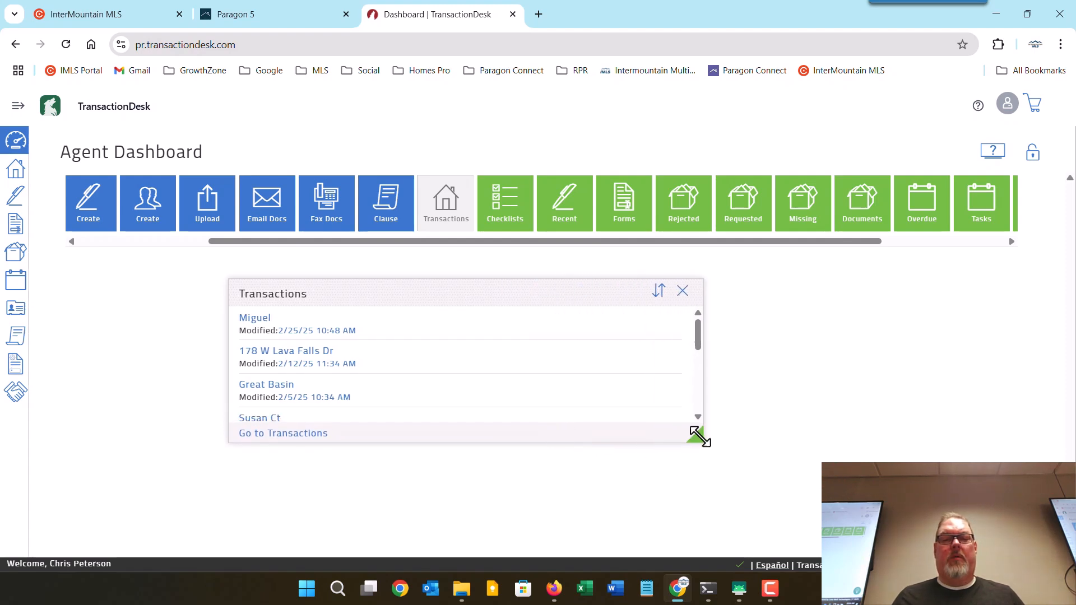
{"action": "left_click_drag", "start_coordinate": [699, 436], "coordinate": [442, 435]}
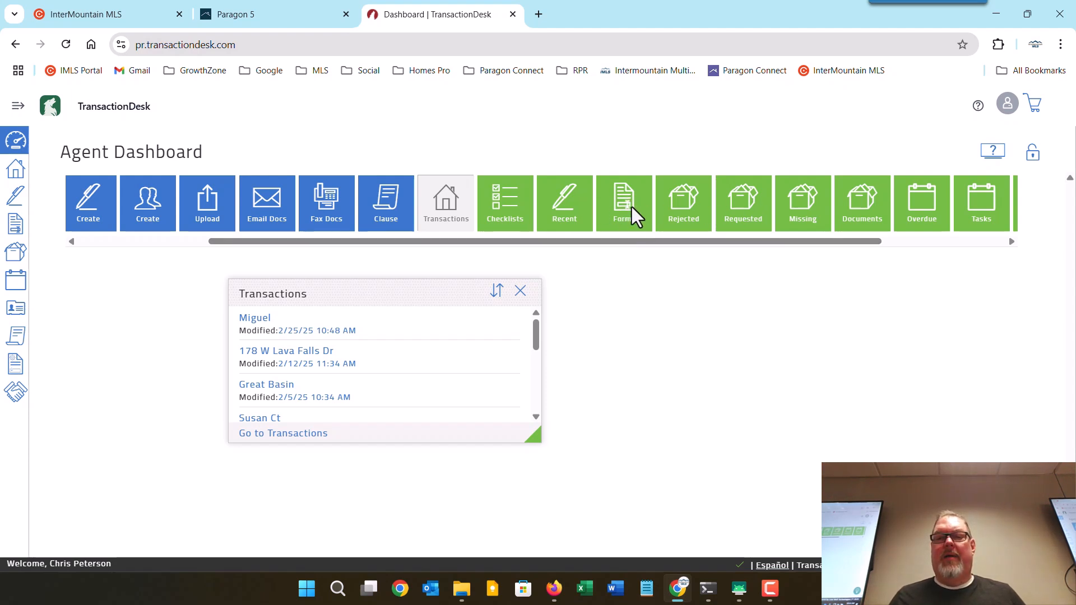
Add Forms beside Transactions, Documents beneath Transactions, and Authentisign beneath Forms.
{"action": "left_click_drag", "start_coordinate": [631, 206], "coordinate": [626, 331]}
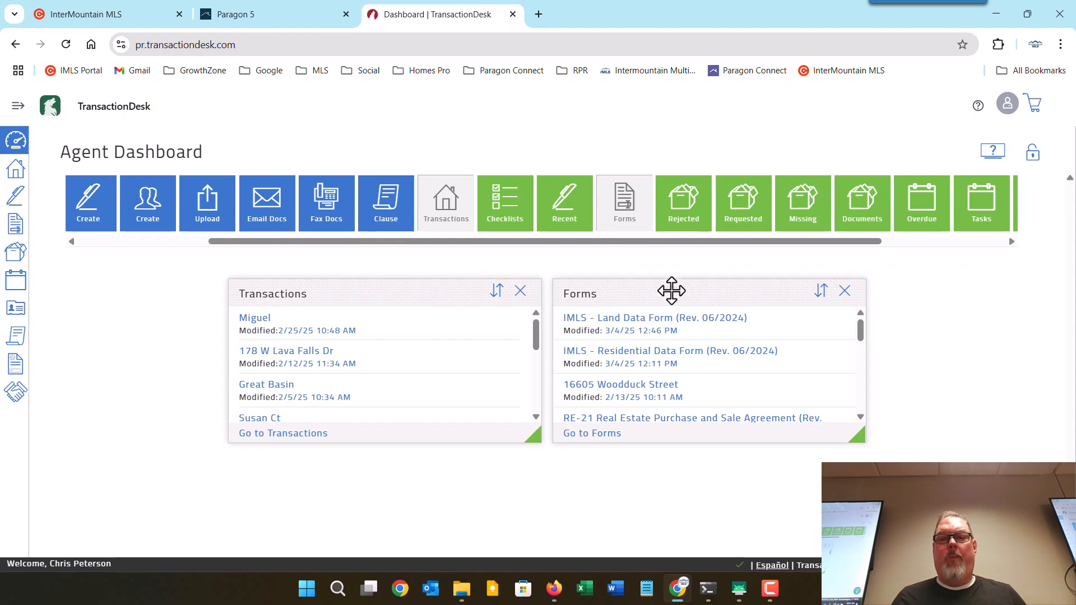
{"action": "left_click_drag", "start_coordinate": [846, 210], "coordinate": [566, 468]}
{"action": "left_click_drag", "start_coordinate": [198, 465], "coordinate": [359, 466]}
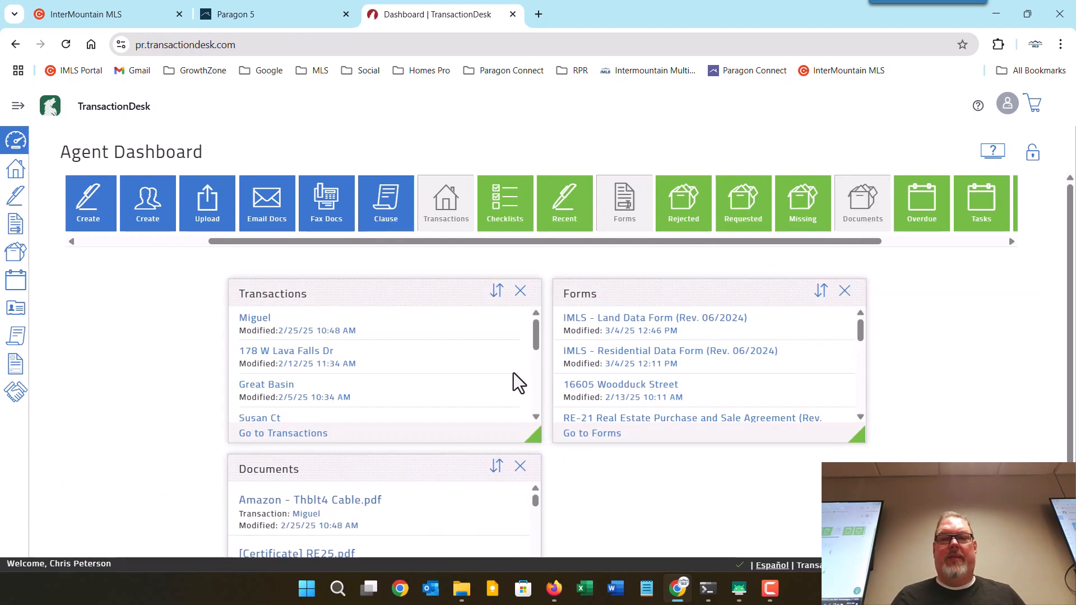
{"action": "left_click_drag", "start_coordinate": [553, 208], "coordinate": [658, 486]}
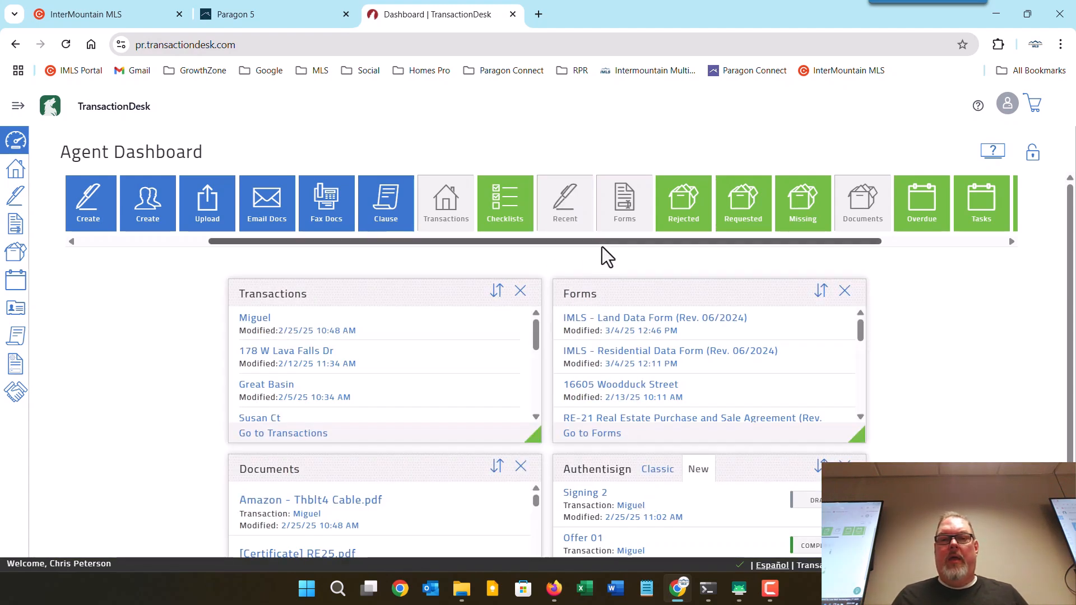
{"action": "left_click_drag", "start_coordinate": [602, 247], "coordinate": [391, 244]}
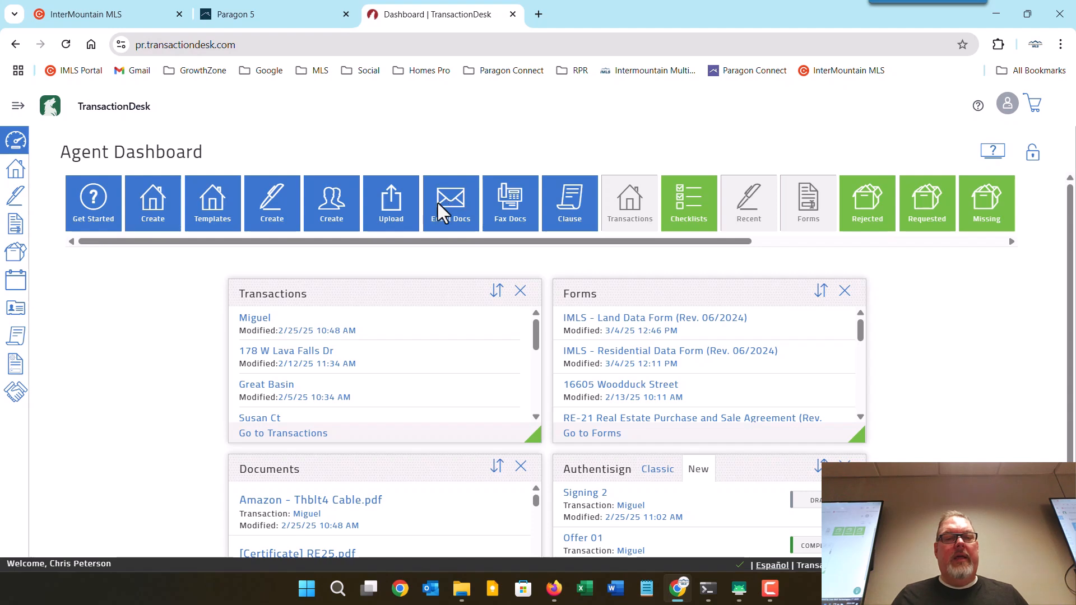
Stack Email, Create Transaction and Start Signing widgets in the left column.
{"action": "left_click_drag", "start_coordinate": [436, 201], "coordinate": [107, 336]}
{"action": "left_click_drag", "start_coordinate": [161, 196], "coordinate": [706, 328]}
{"action": "mouse_move", "coordinate": [949, 295]}
{"action": "left_mouse_down"}
{"action": "mouse_move", "coordinate": [401, 367]}
{"action": "mouse_move", "coordinate": [101, 360]}
{"action": "mouse_move", "coordinate": [106, 387]}
{"action": "left_mouse_up"}
{"action": "left_click_drag", "start_coordinate": [271, 209], "coordinate": [202, 415]}
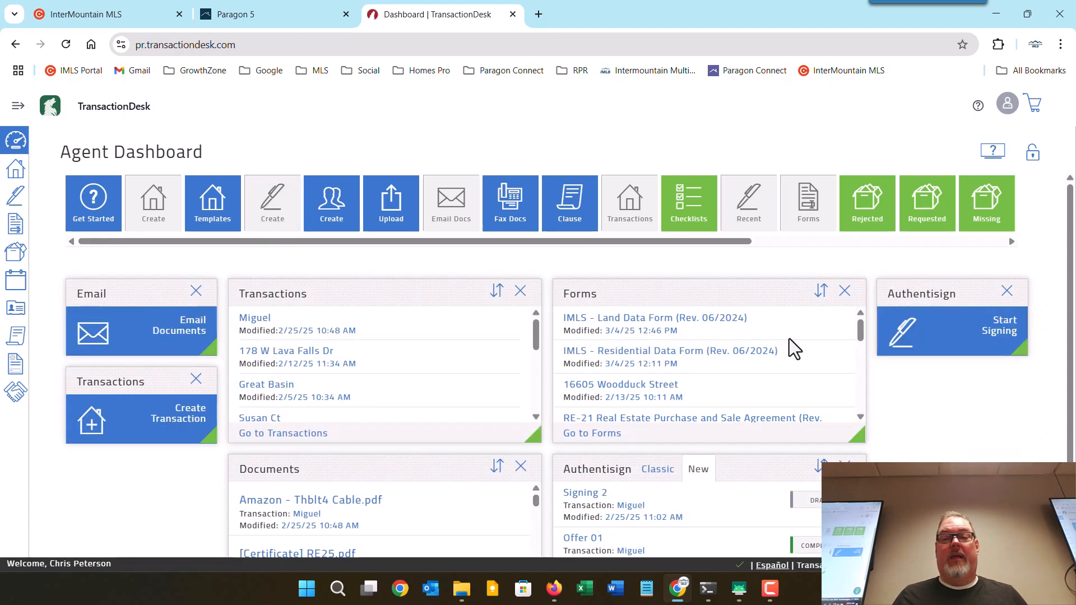
{"action": "left_click_drag", "start_coordinate": [925, 293], "coordinate": [95, 461]}
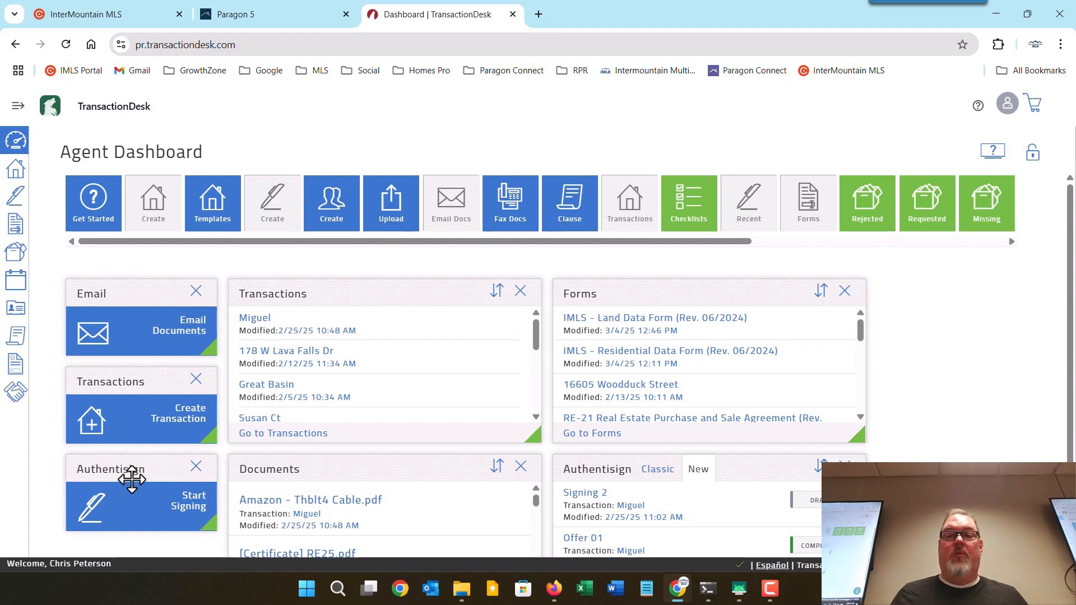
Lock the new dashboard layout and go to the Transactions list.
{"action": "left_click", "coordinate": [1031, 152]}
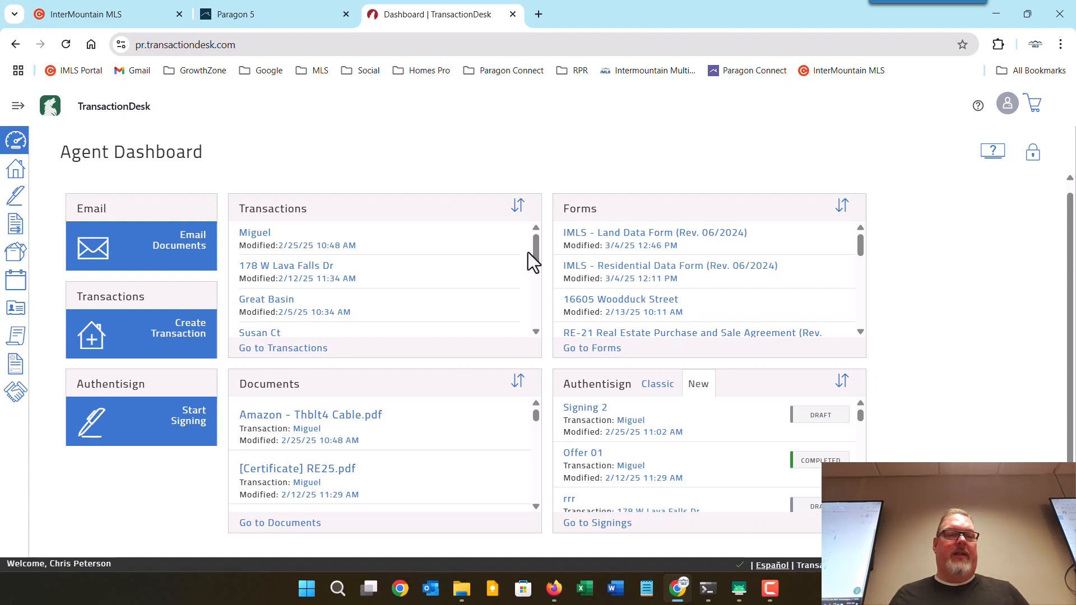
{"action": "left_click", "coordinate": [16, 173]}
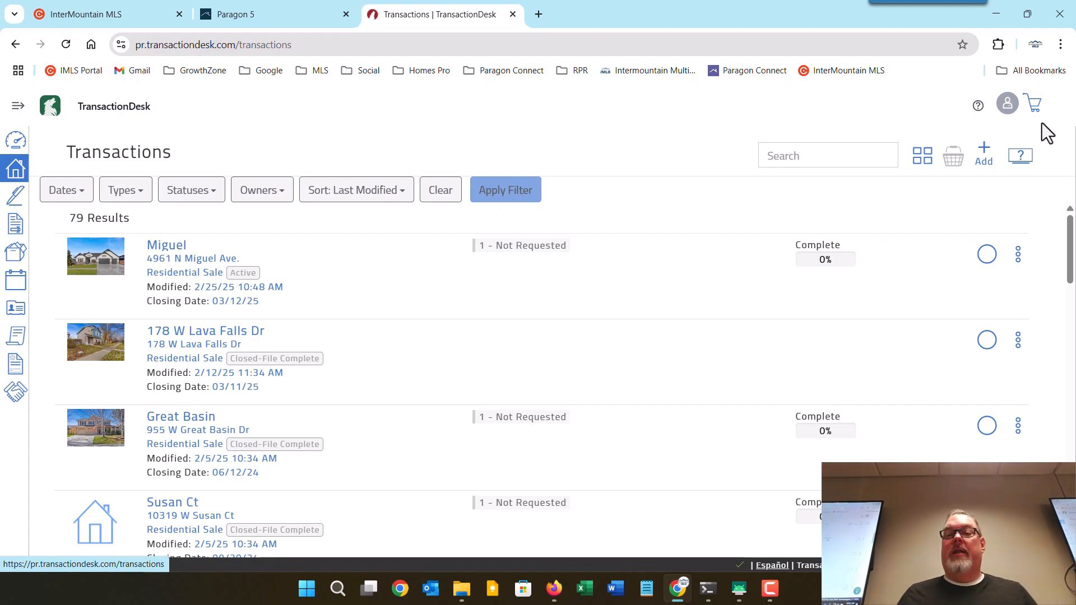
Start a new transaction from the Transactions page's Add button.
{"action": "left_click", "coordinate": [985, 151]}
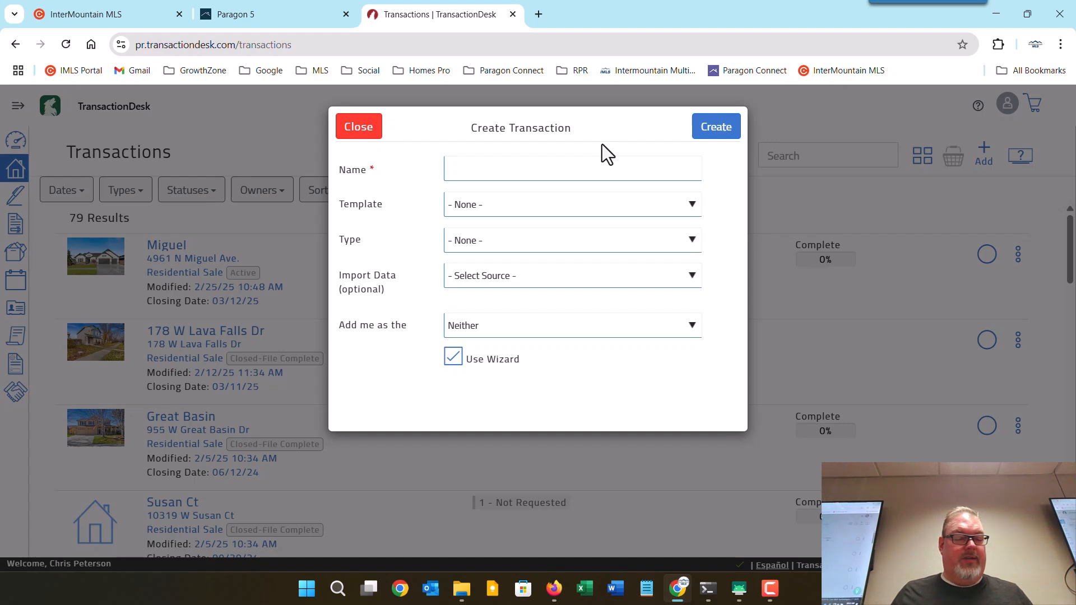
Name the new transaction 'Placer Ct'.
{"action": "left_click", "coordinate": [531, 178]}
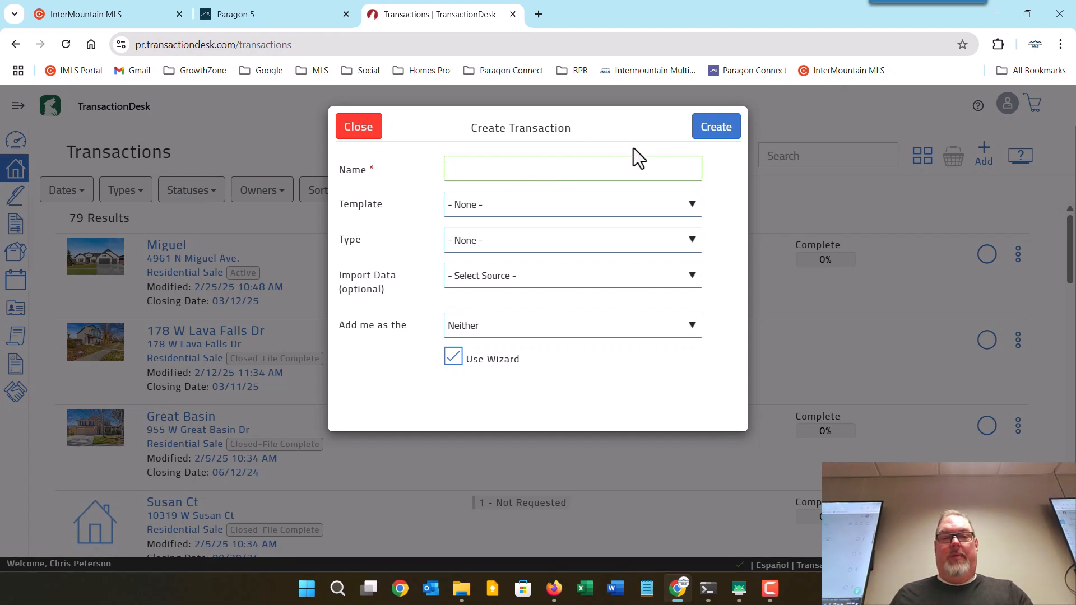
{"action": "type", "text": "Plave"}
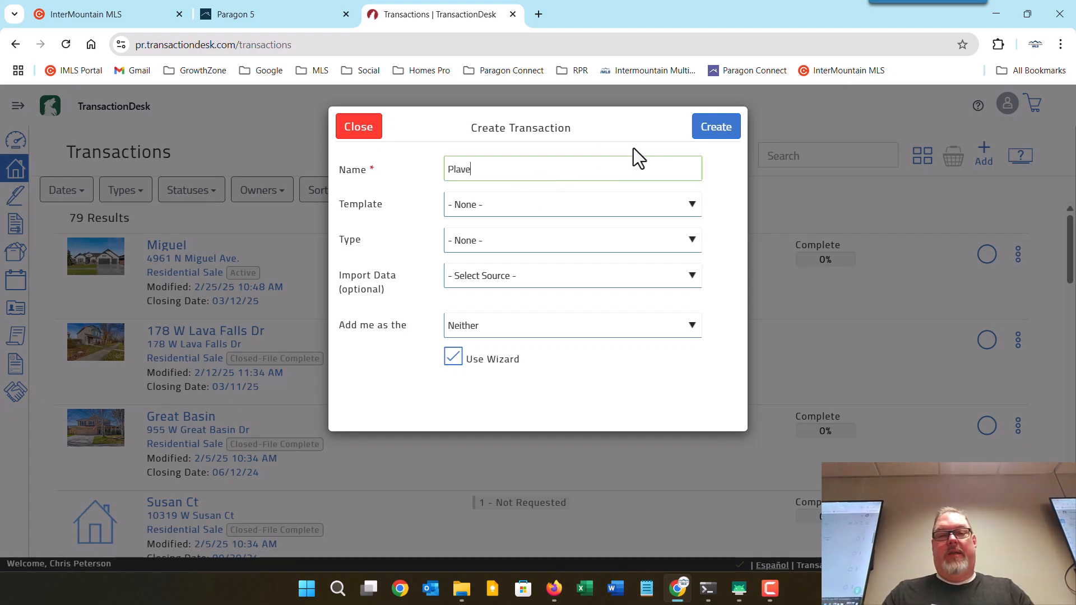
{"action": "key", "text": "BackSpace"}
{"action": "key", "text": "BackSpace"}
{"action": "type", "text": "cer"}
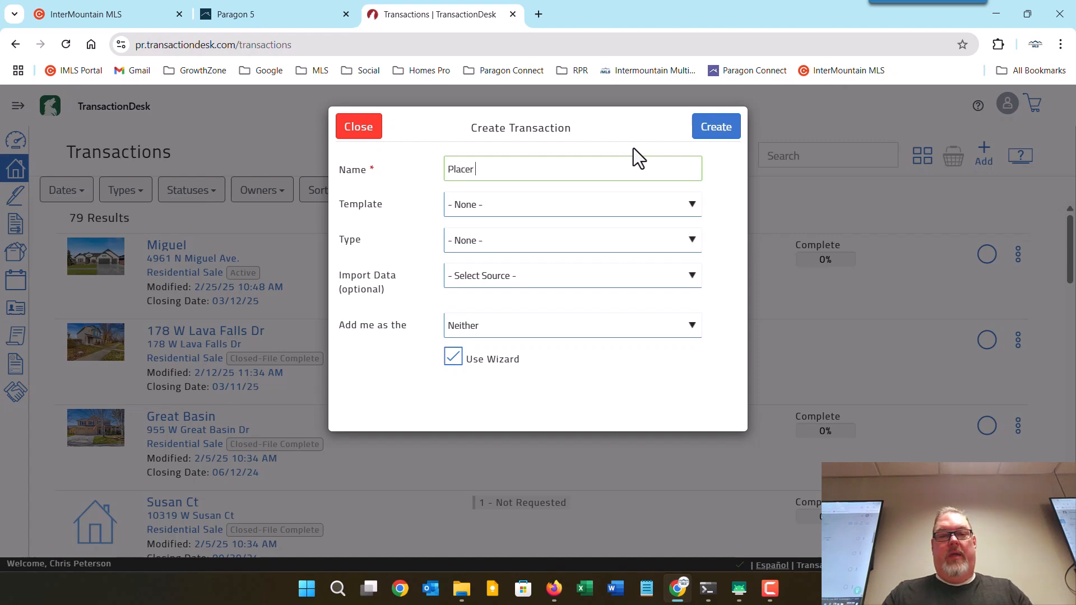
{"action": "type", "text": " Ct"}
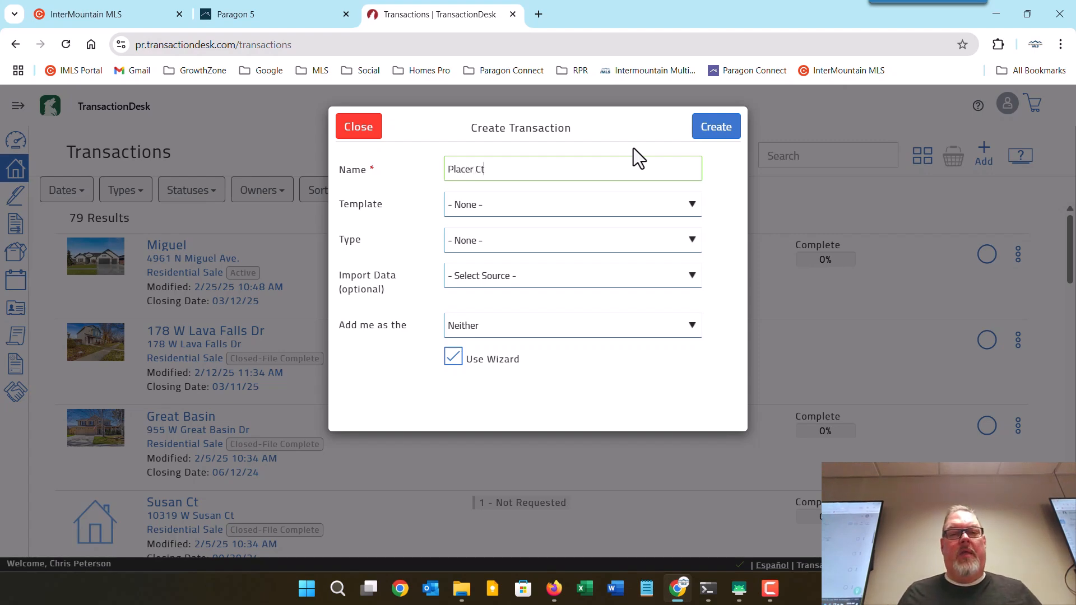
Leave the transaction type unset and choose the Buyer Forms template.
{"action": "left_click", "coordinate": [484, 204]}
{"action": "left_click", "coordinate": [415, 204]}
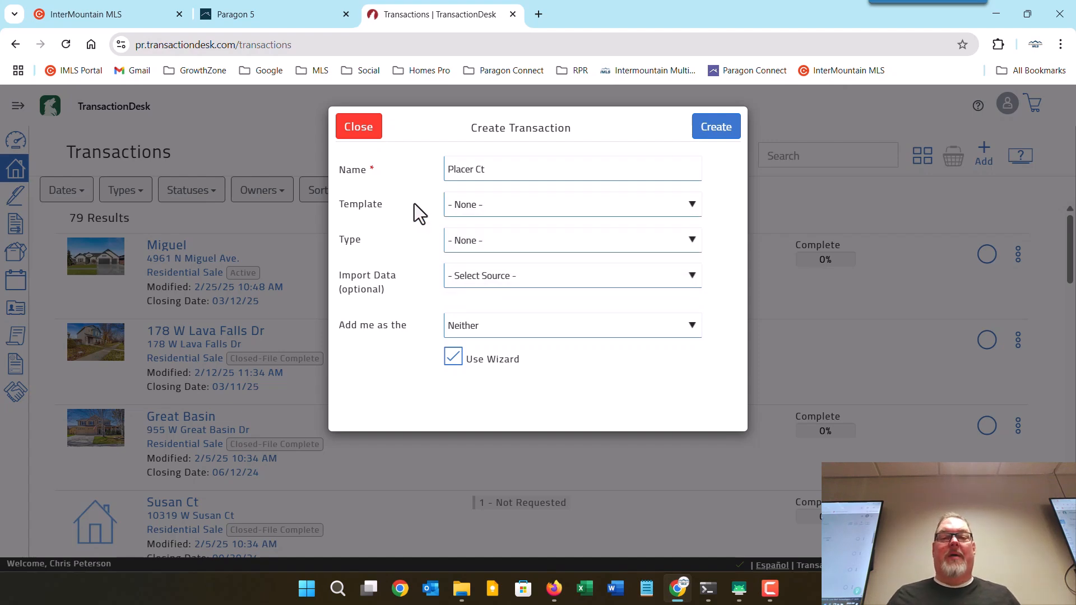
{"action": "left_click", "coordinate": [470, 240]}
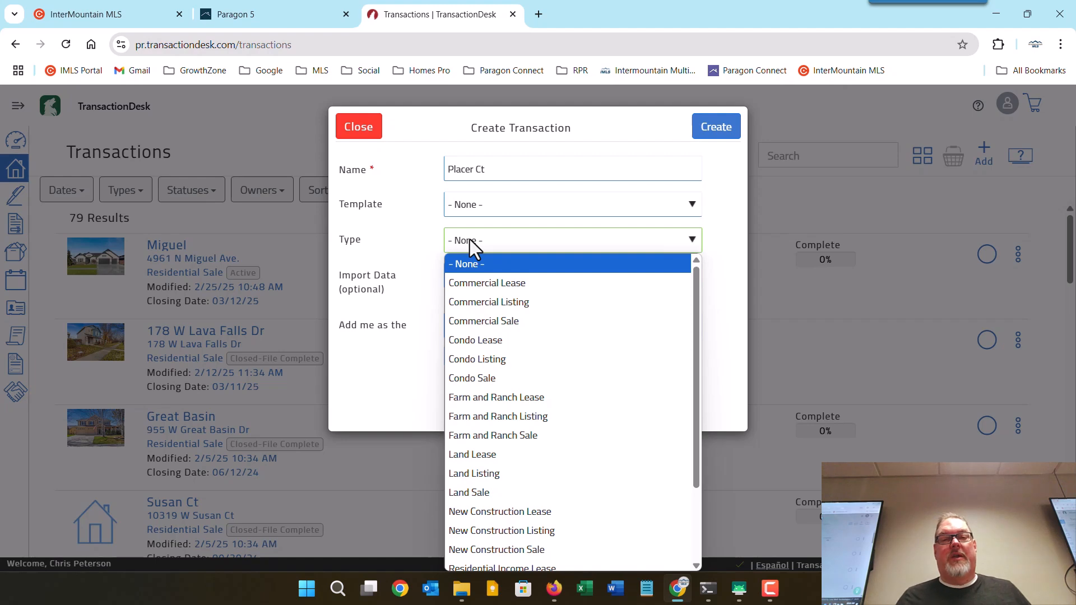
{"action": "left_click", "coordinate": [391, 245]}
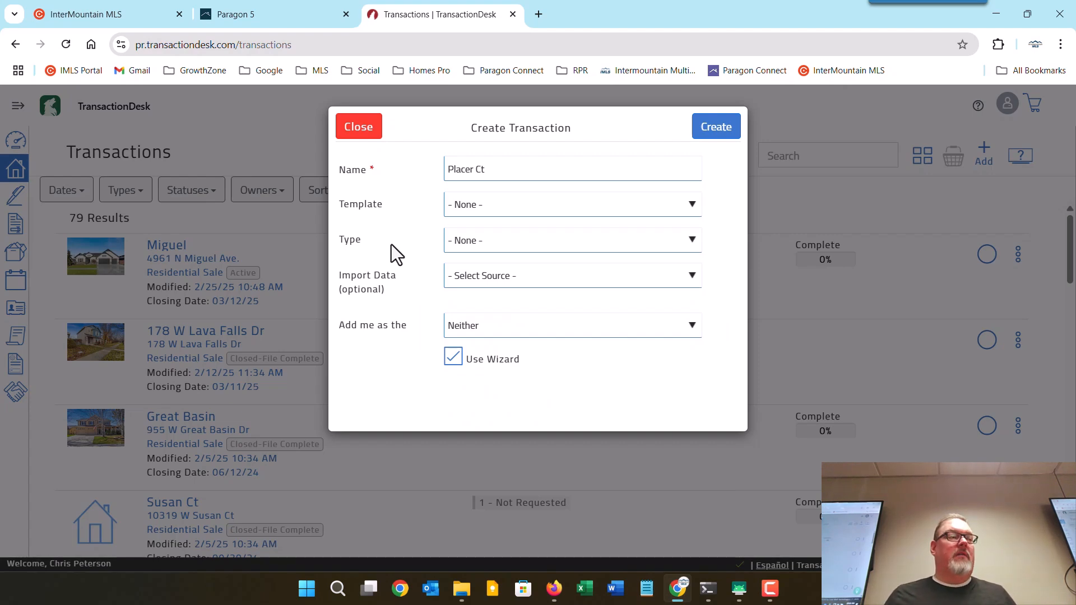
{"action": "left_click", "coordinate": [469, 244]}
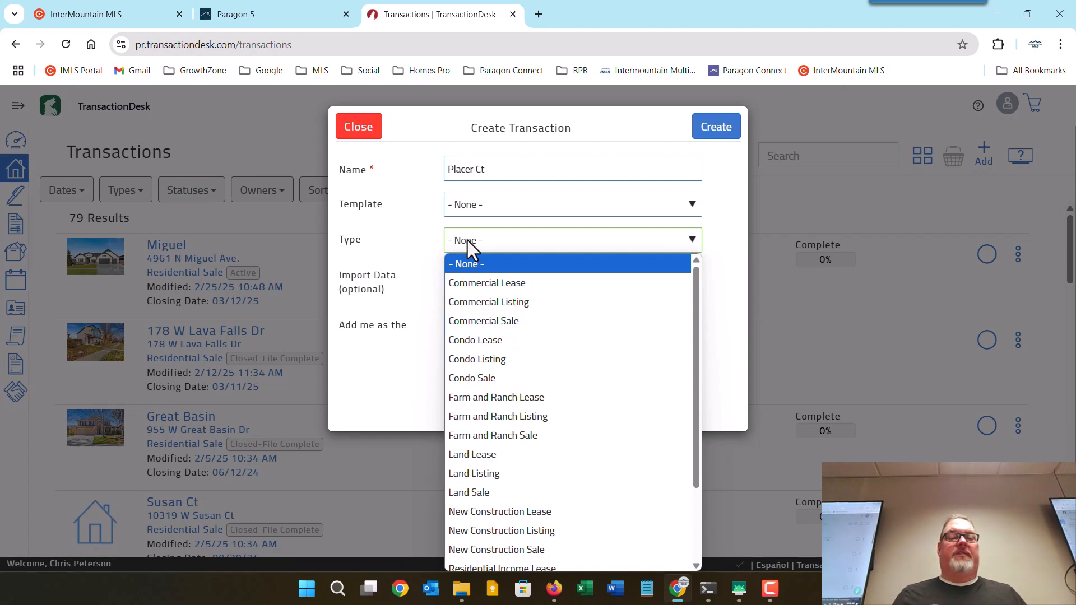
{"action": "left_click", "coordinate": [401, 227]}
{"action": "left_click", "coordinate": [482, 203]}
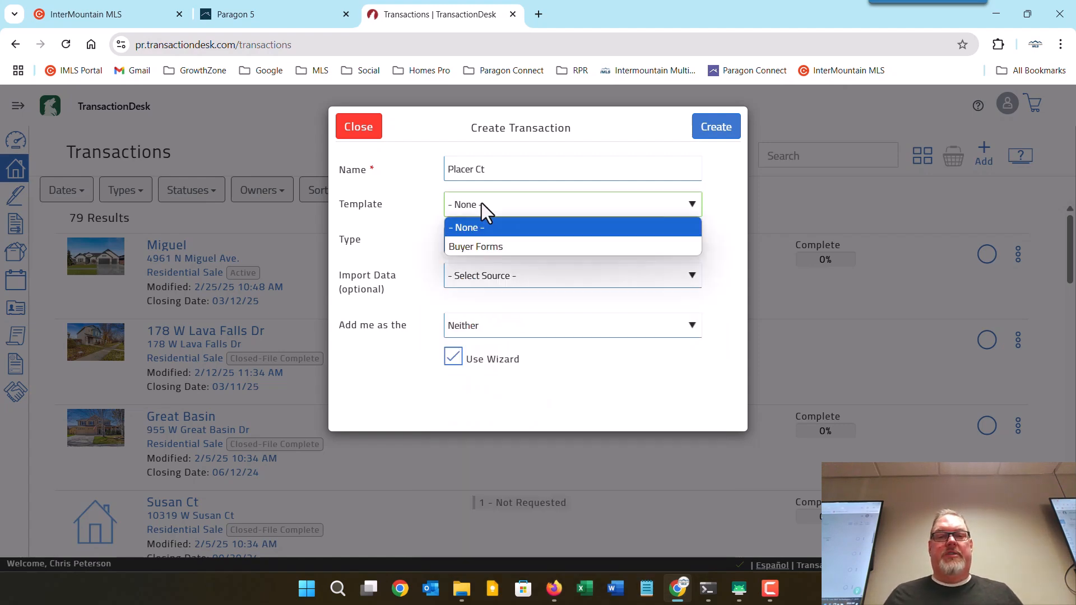
{"action": "left_click", "coordinate": [499, 246]}
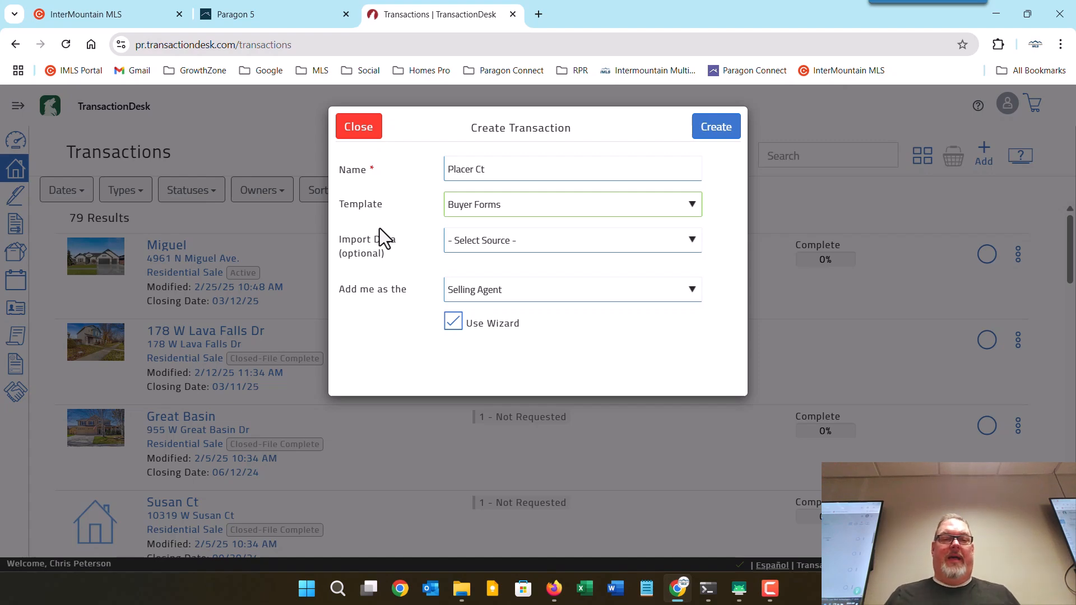
Import Residential listing data from Intermountain MLS with MLS number 98932559.
{"action": "left_click", "coordinate": [489, 243]}
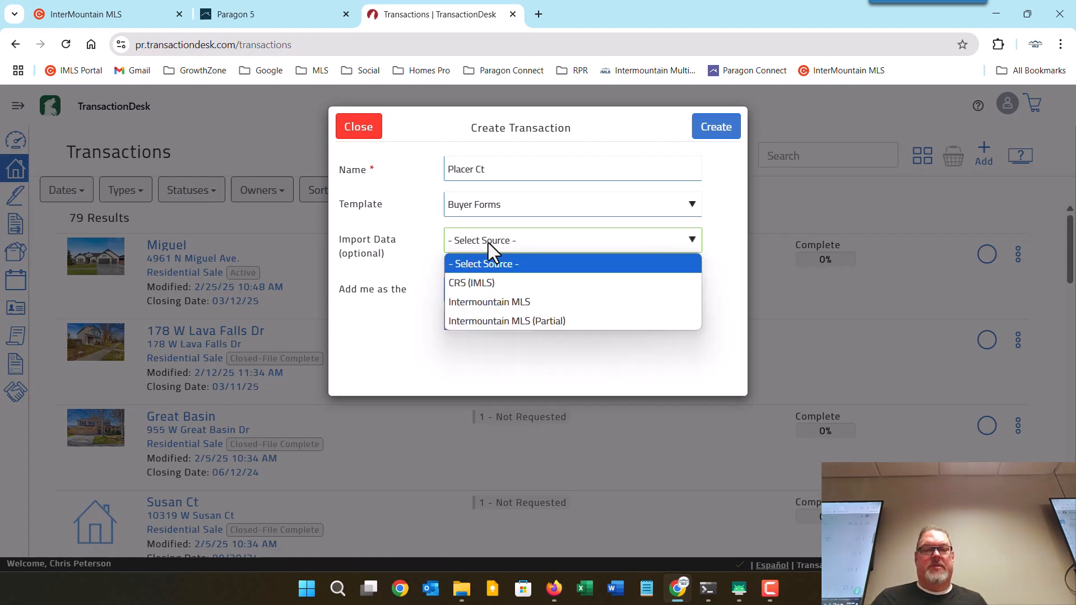
{"action": "left_click", "coordinate": [491, 307]}
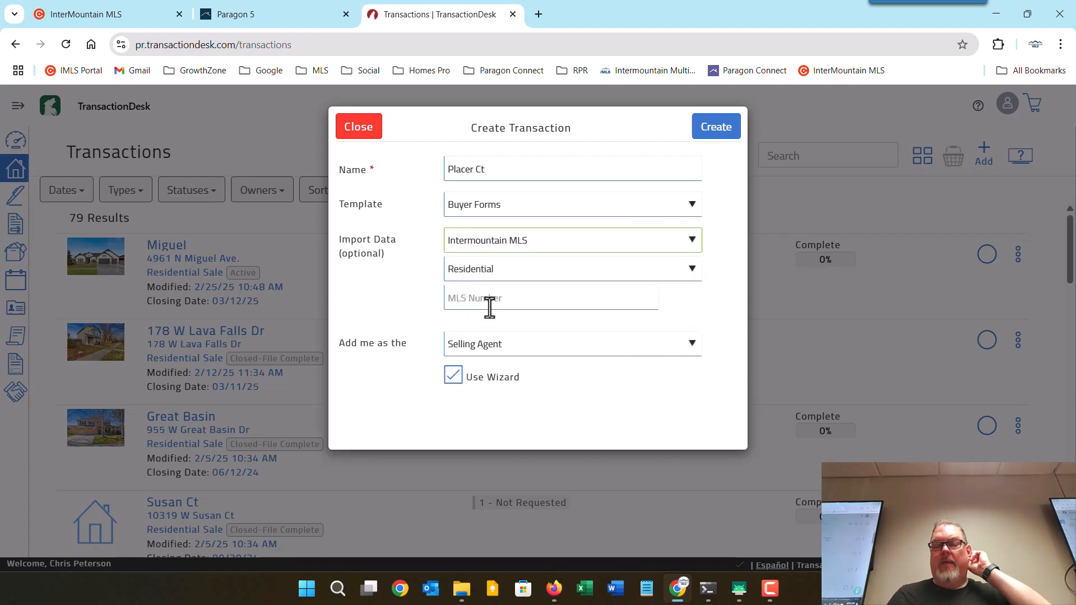
{"action": "left_click", "coordinate": [461, 270]}
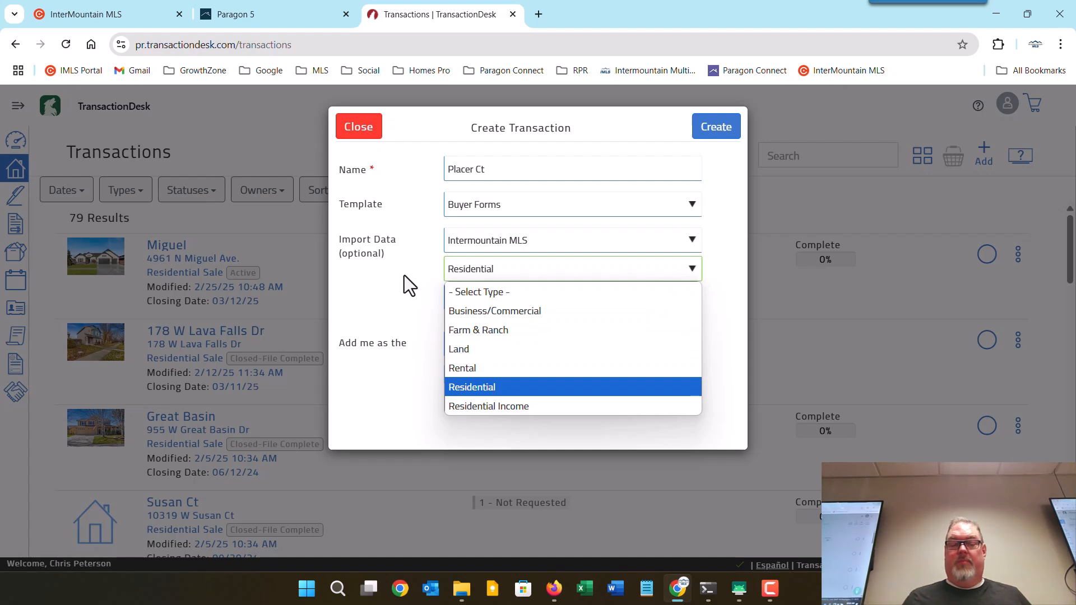
{"action": "left_click", "coordinate": [412, 278]}
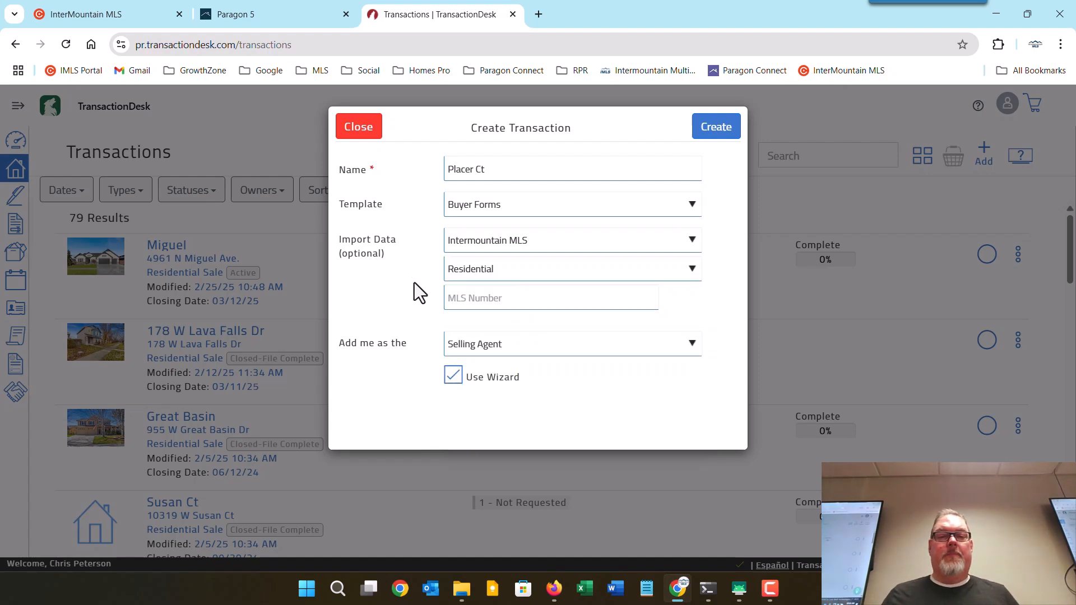
{"action": "left_click", "coordinate": [487, 297]}
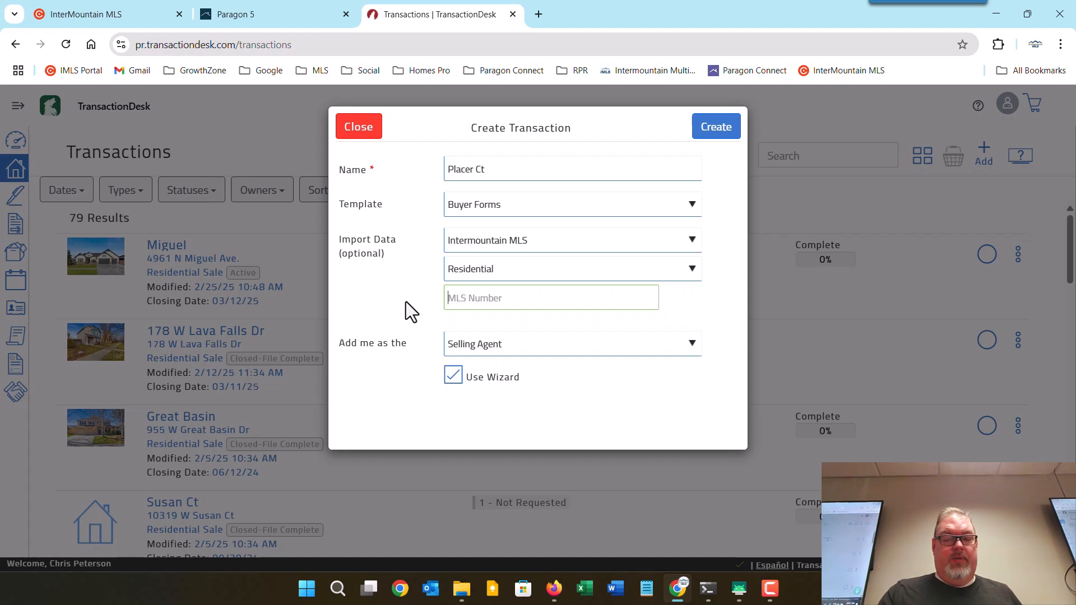
{"action": "type", "text": "989"}
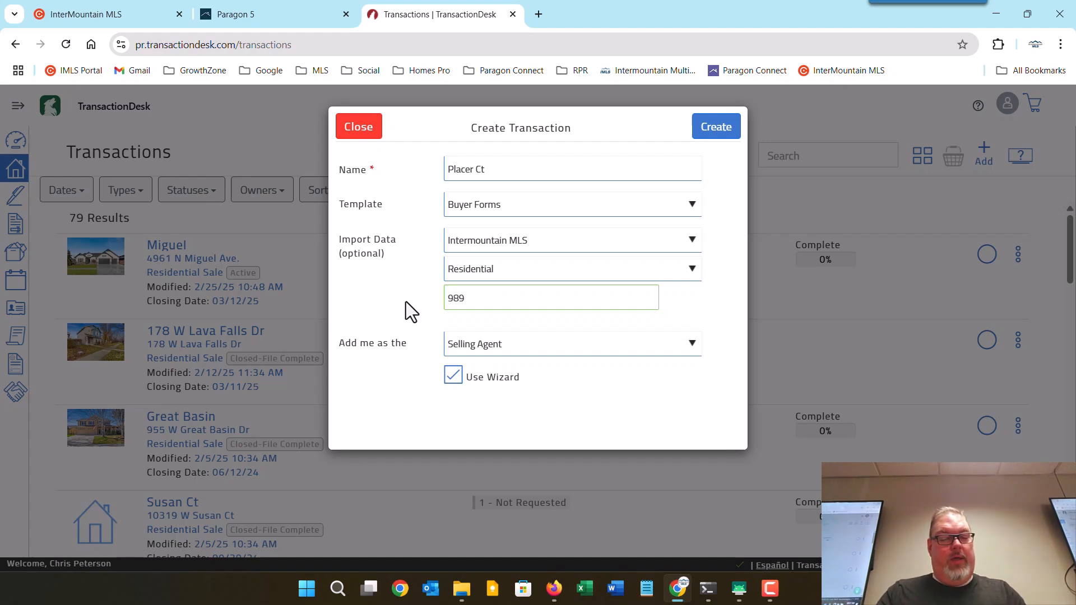
{"action": "type", "text": "32"}
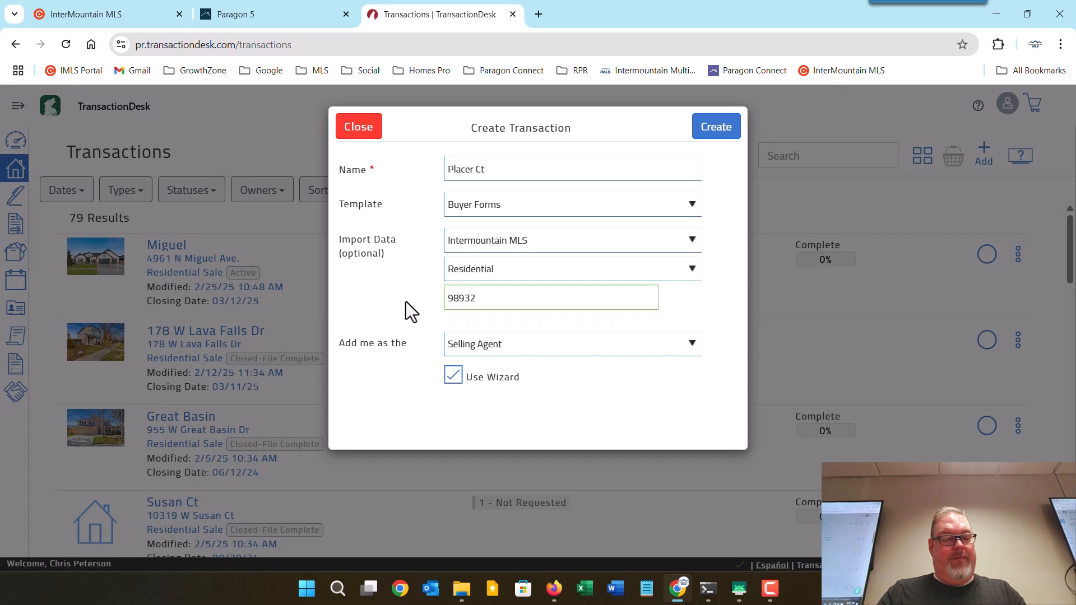
{"action": "type", "text": "559"}
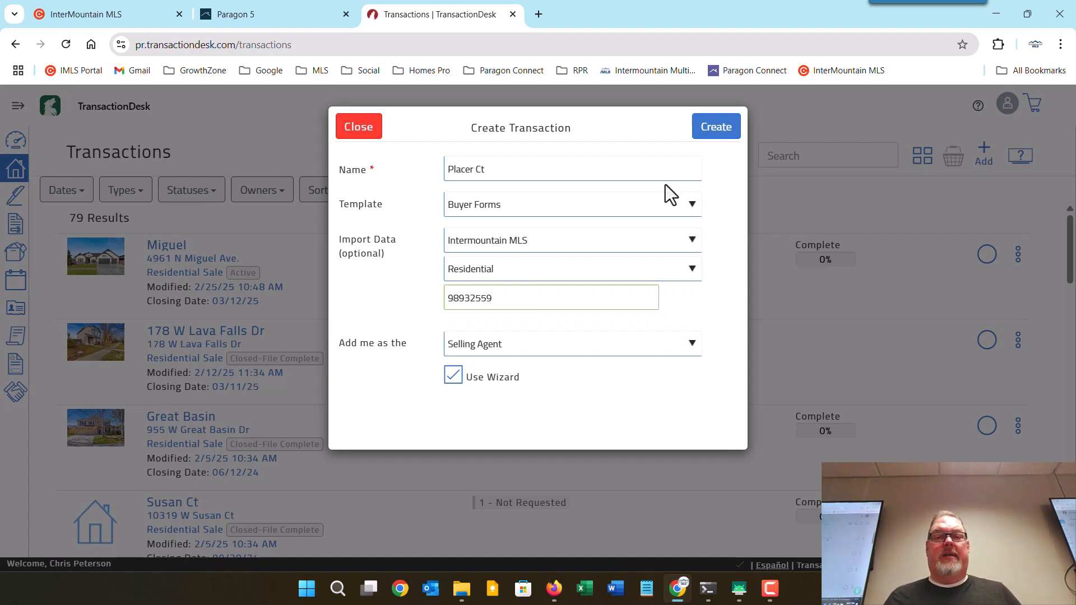
Create the transaction and change the legal description's block number from 8 to 9.
{"action": "left_click", "coordinate": [724, 126]}
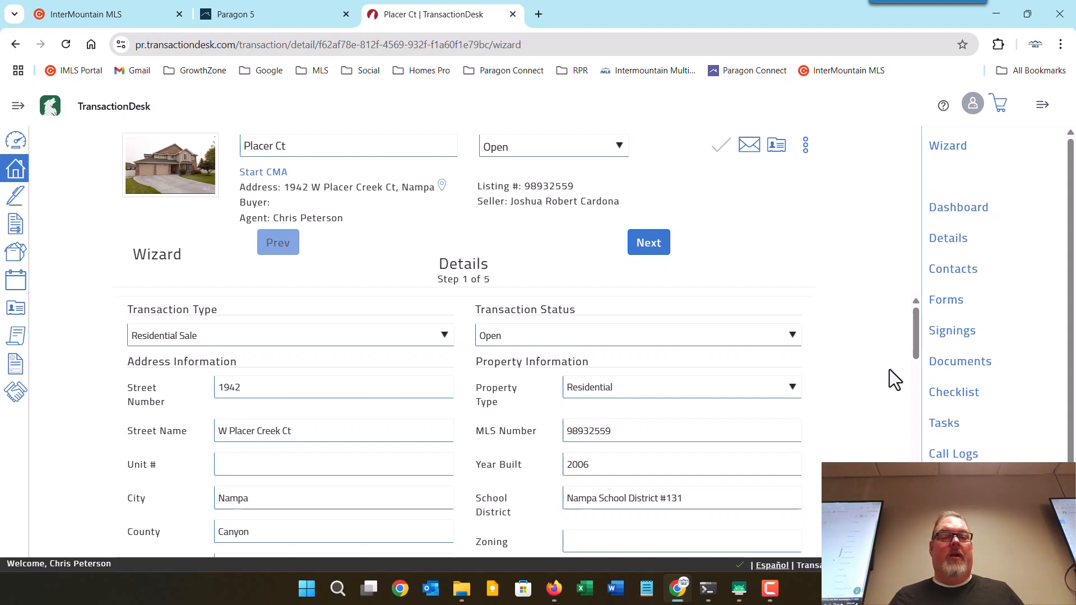
{"action": "scroll", "coordinate": [890, 370], "scroll_direction": "down", "scroll_amount": 3}
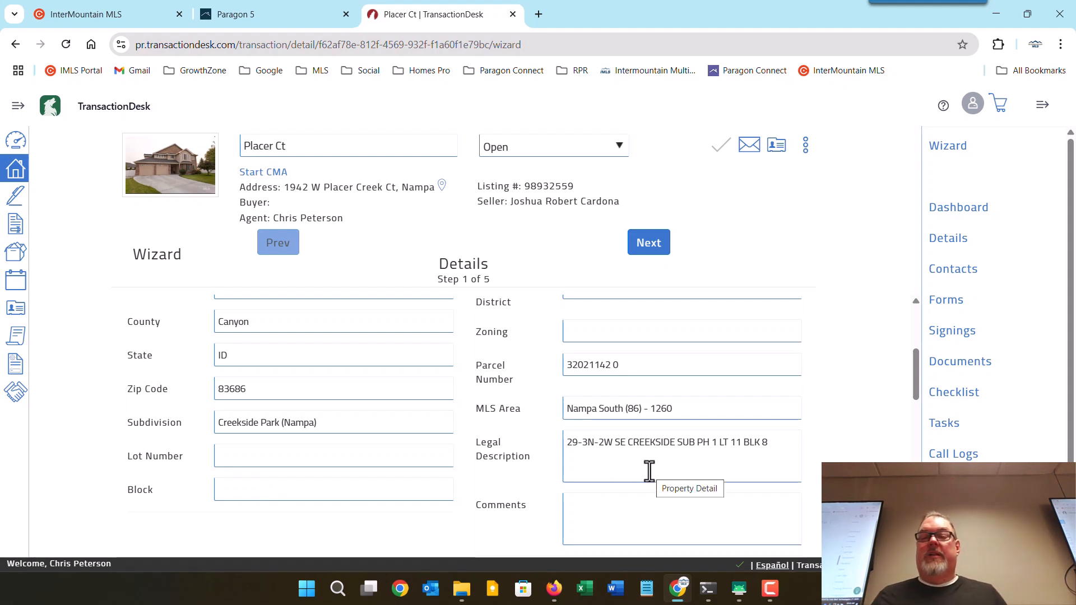
{"action": "left_click", "coordinate": [780, 442]}
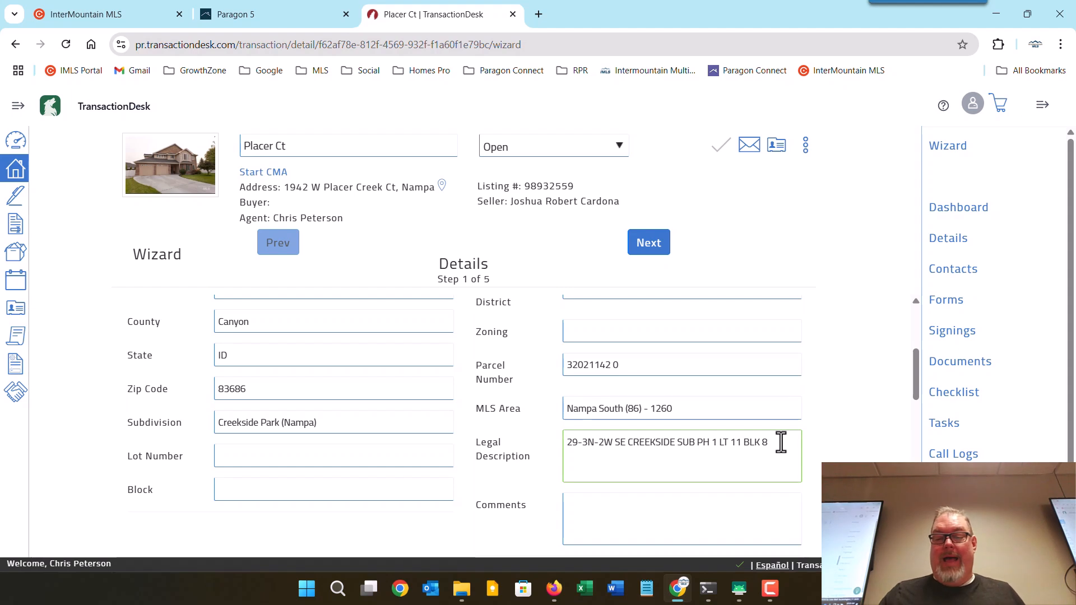
{"action": "key", "text": "BackSpace"}
{"action": "type", "text": "9"}
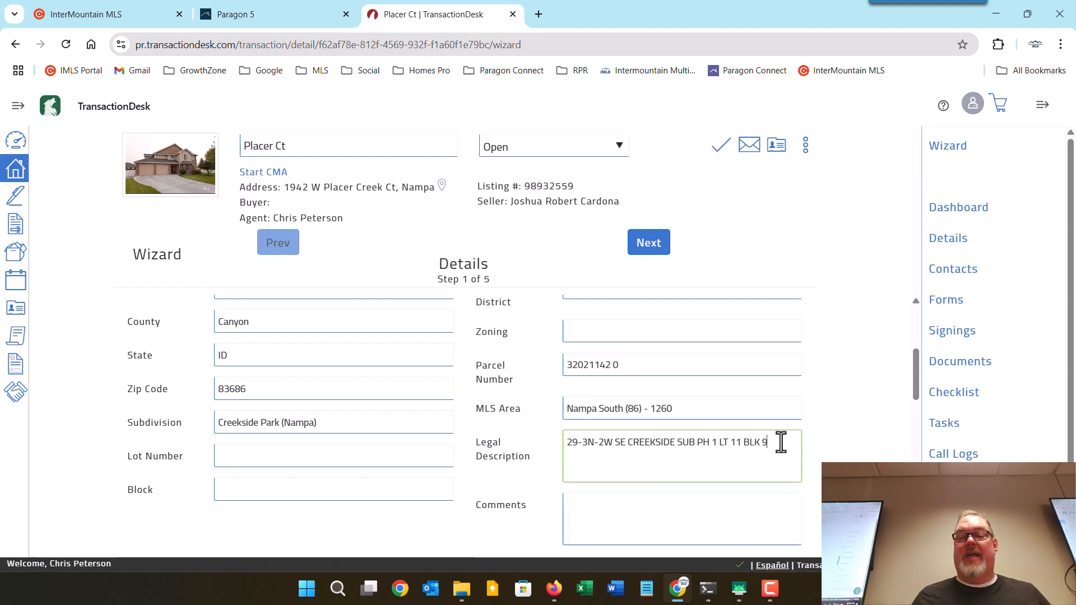
{"action": "left_click", "coordinate": [843, 455]}
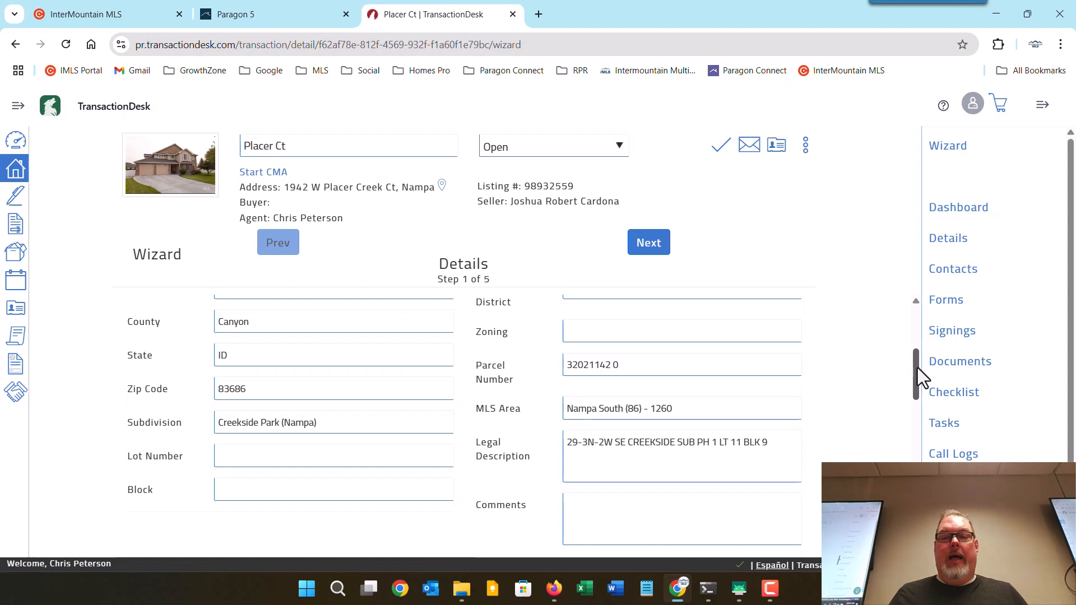
Enter purchase price 624900 and earnest money 3000 under Purchase Information.
{"action": "left_click_drag", "start_coordinate": [919, 368], "coordinate": [678, 415]}
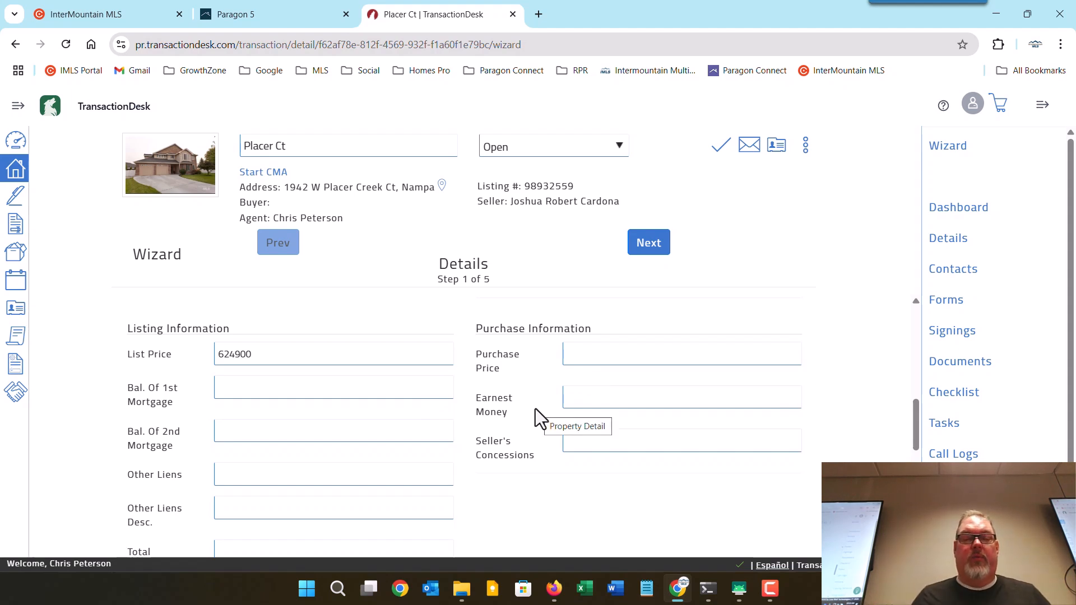
{"action": "left_click", "coordinate": [610, 355]}
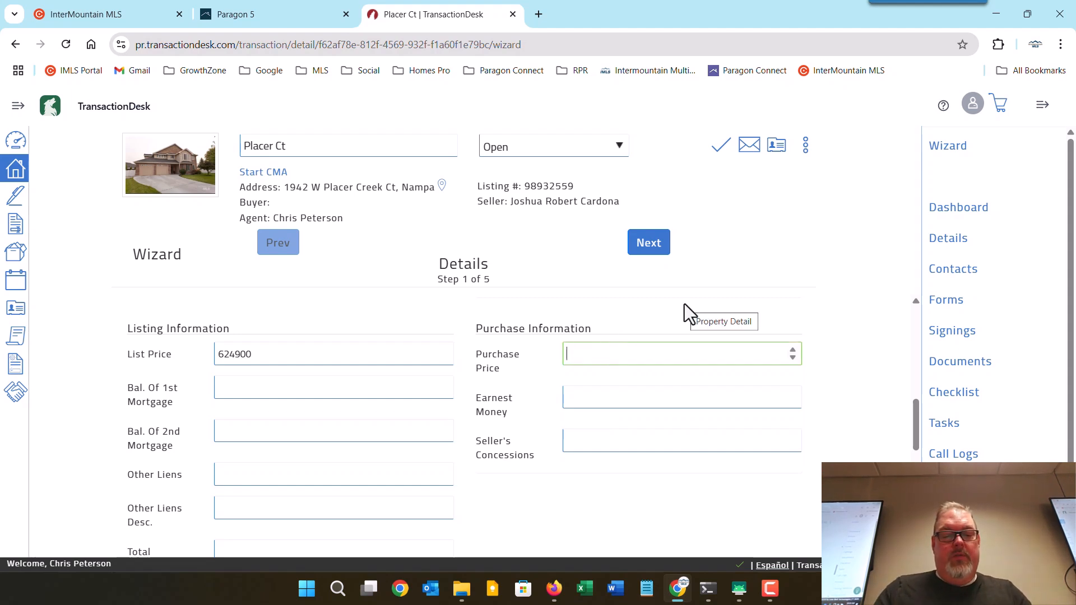
{"action": "type", "text": "624900"}
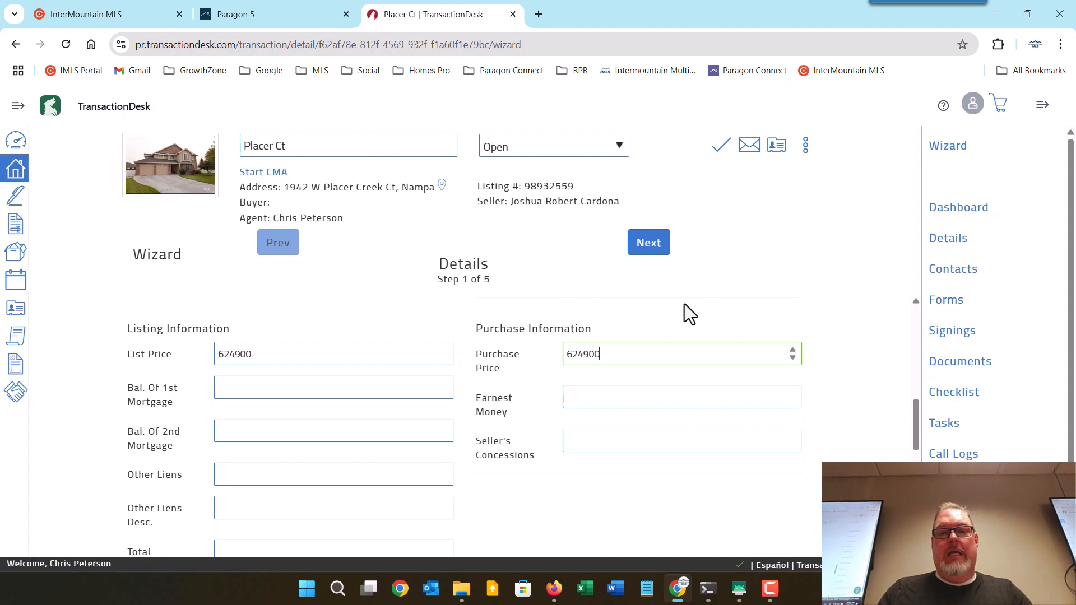
{"action": "left_click", "coordinate": [670, 403]}
{"action": "type", "text": "3000"}
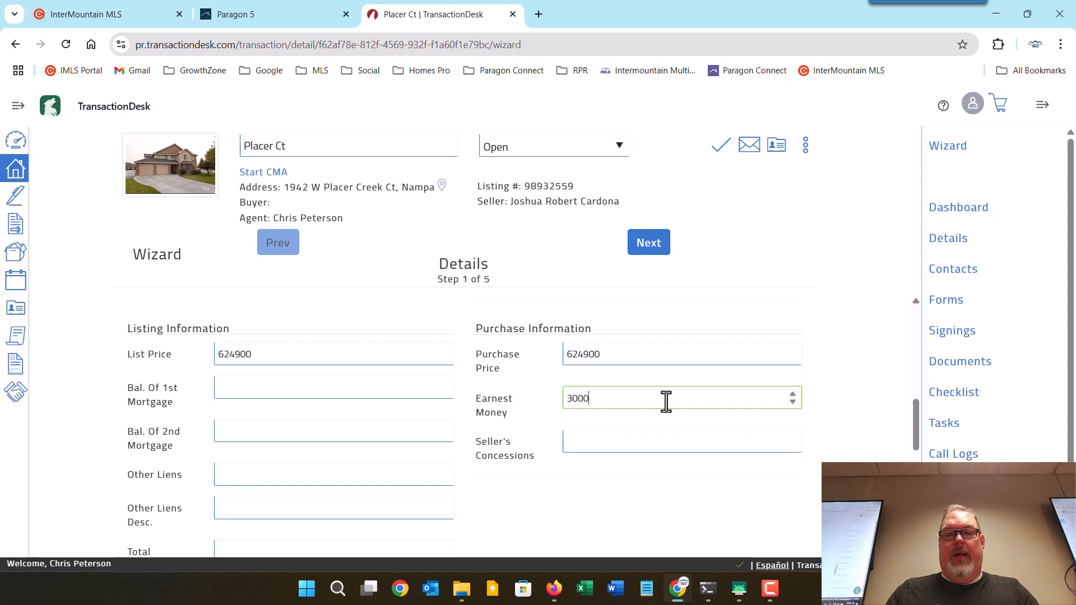
{"action": "key", "text": "Tab"}
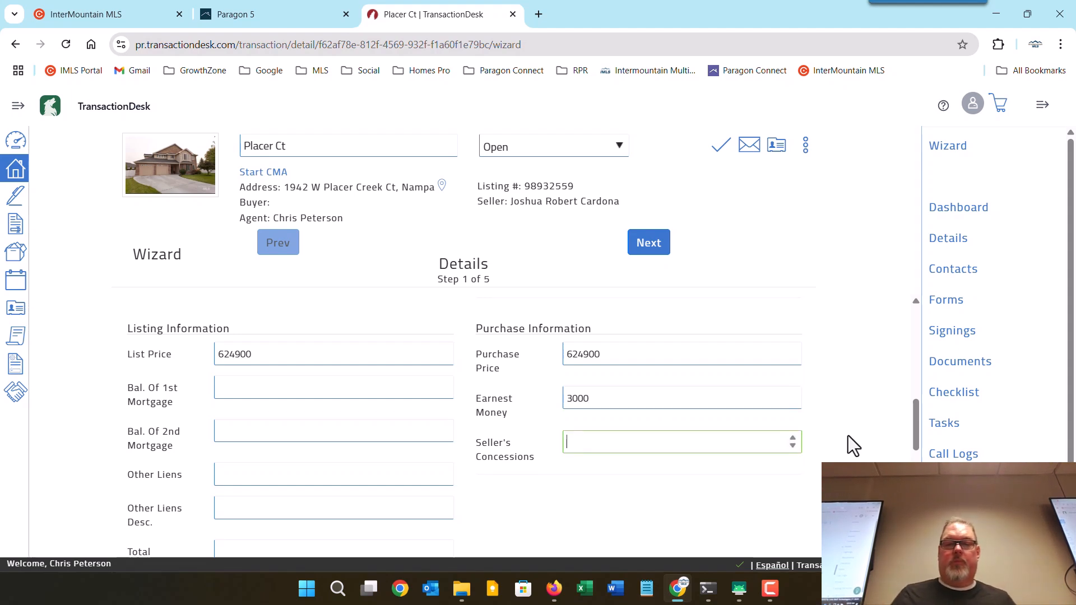
{"action": "left_click_drag", "start_coordinate": [913, 423], "coordinate": [907, 327]}
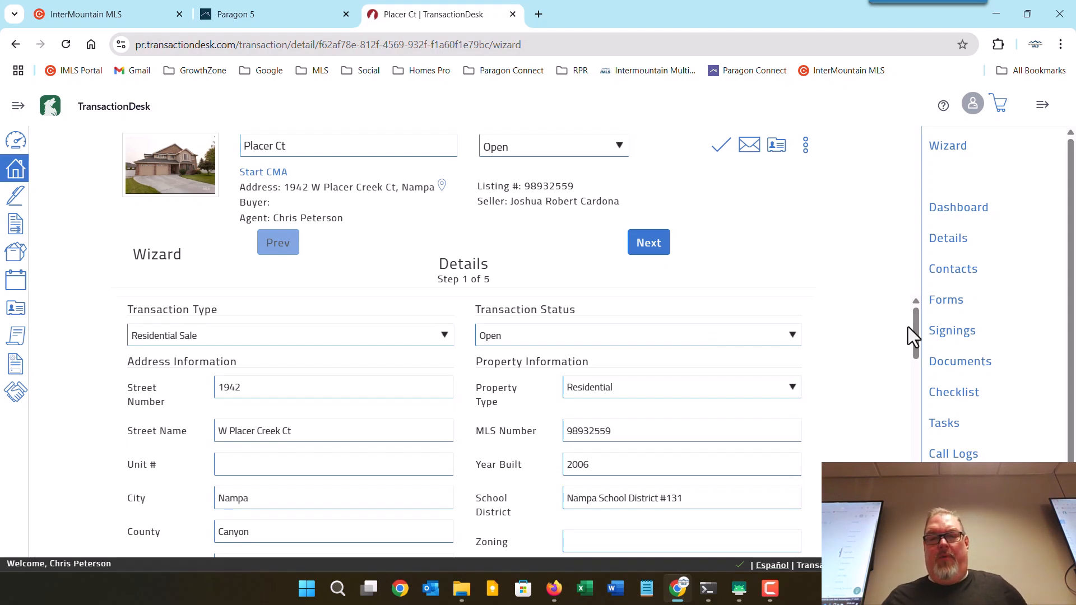
{"action": "left_click_drag", "start_coordinate": [915, 327], "coordinate": [912, 459]}
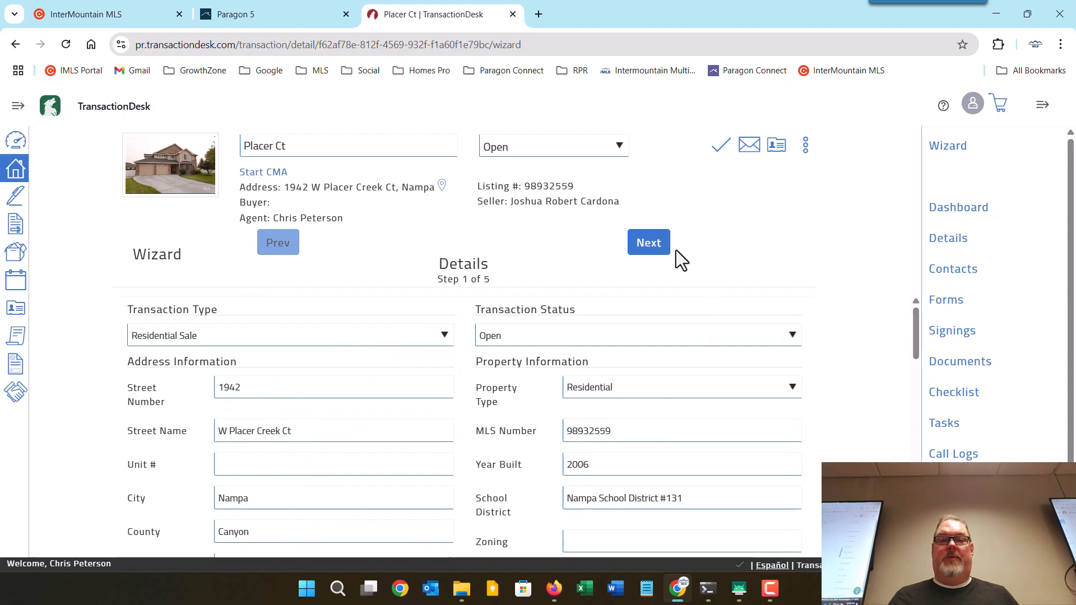
Set the offer date to March 10, 2025 and offer expiration to March 12, 2025.
{"action": "left_click", "coordinate": [652, 250]}
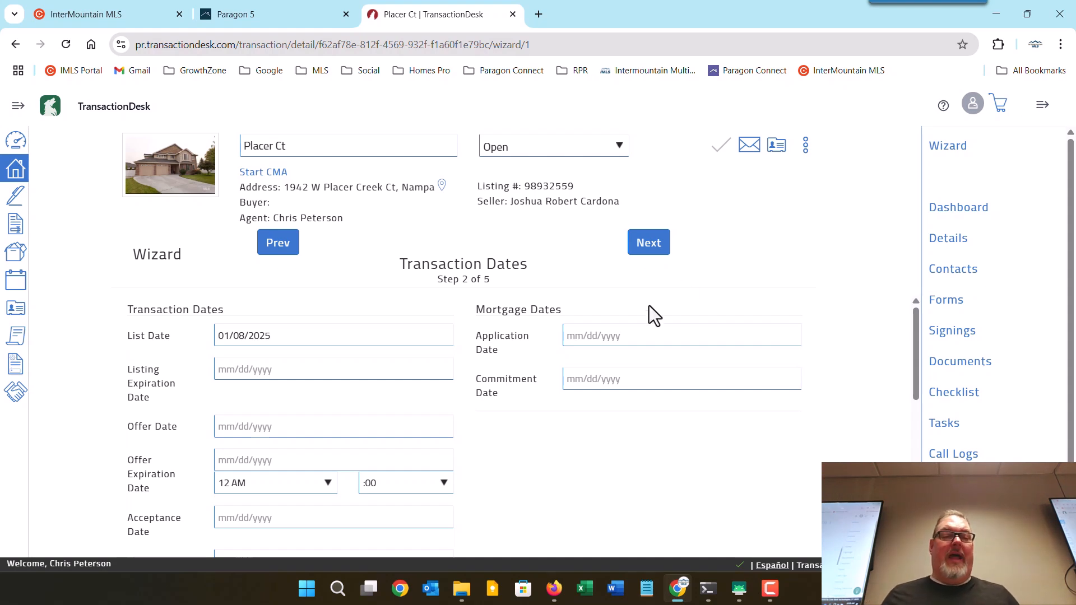
{"action": "scroll", "coordinate": [561, 380], "scroll_direction": "down", "scroll_amount": 1}
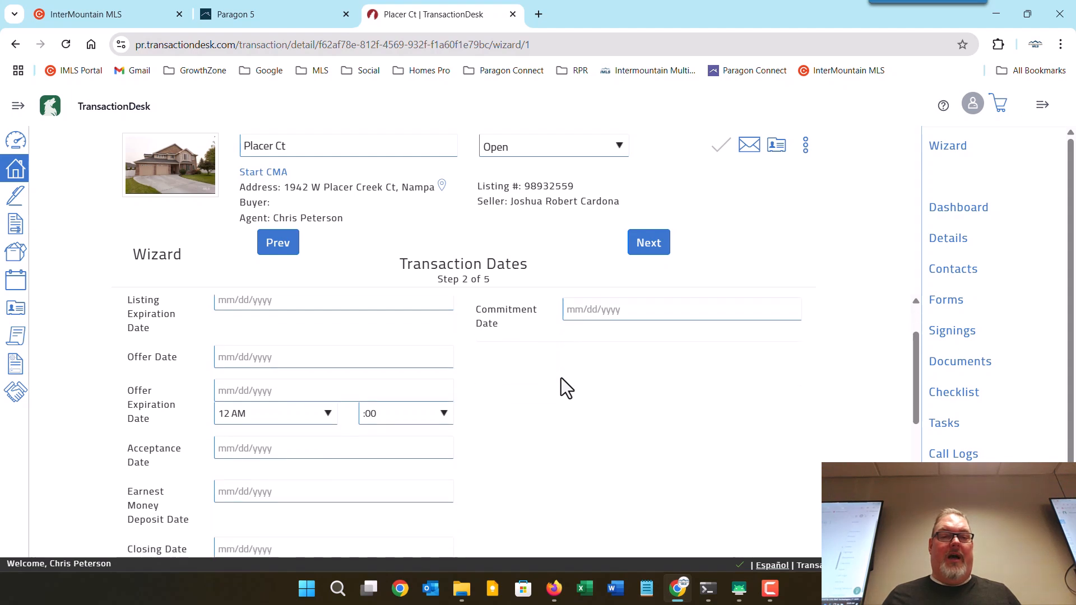
{"action": "scroll", "coordinate": [561, 377], "scroll_direction": "up", "scroll_amount": 1}
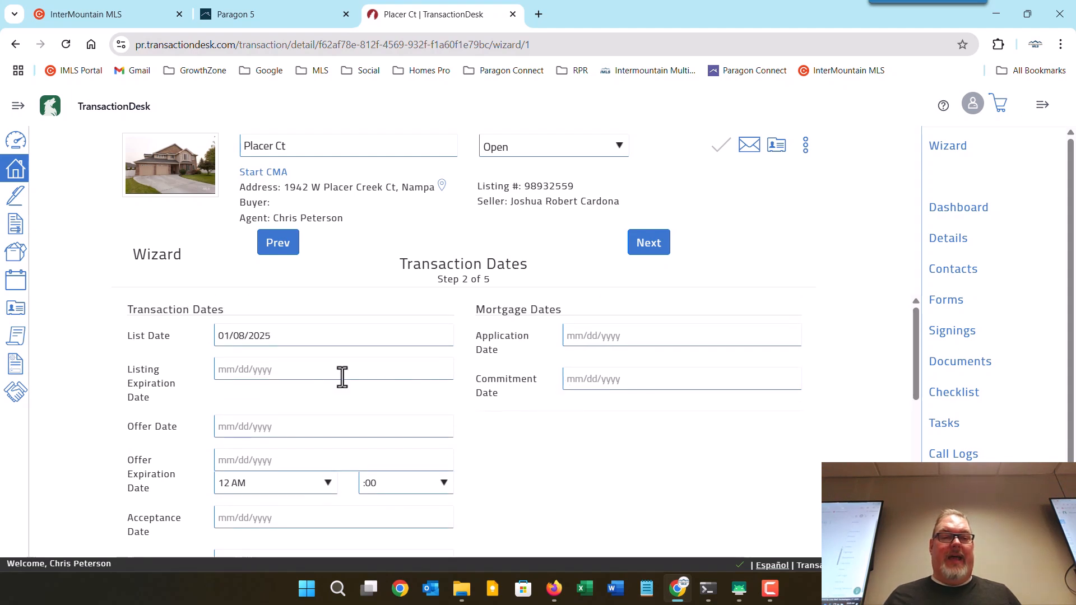
{"action": "left_click", "coordinate": [277, 429]}
{"action": "left_click", "coordinate": [273, 542]}
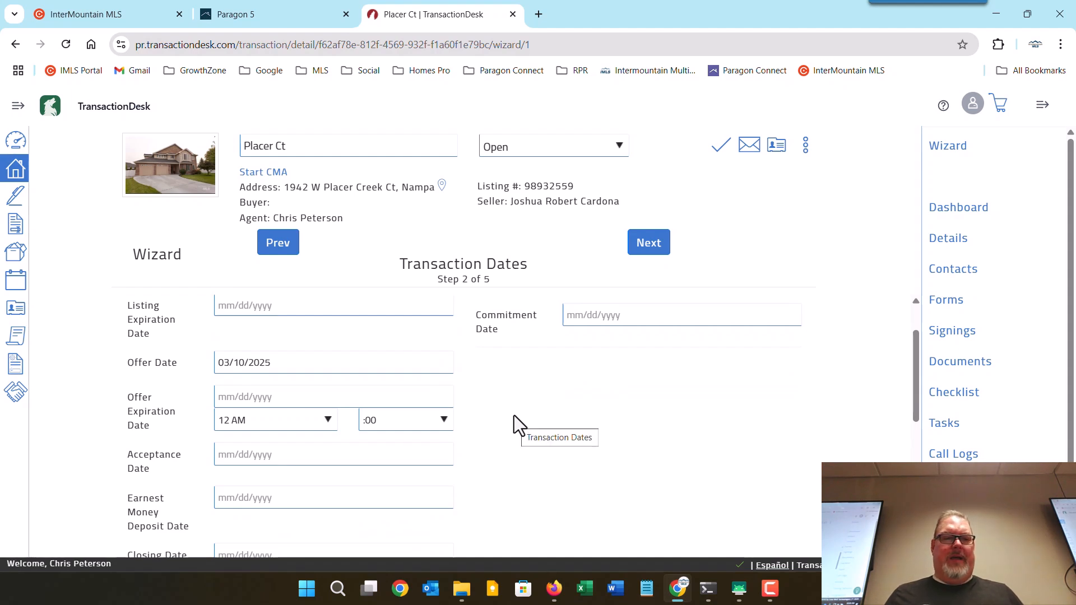
{"action": "left_click", "coordinate": [307, 396]}
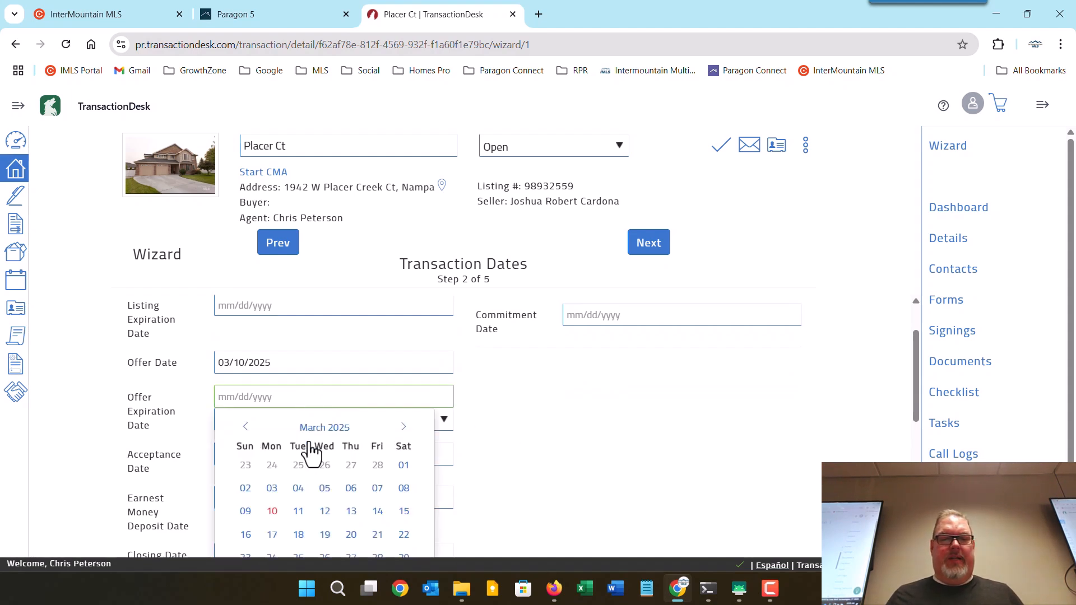
{"action": "left_click", "coordinate": [325, 511]}
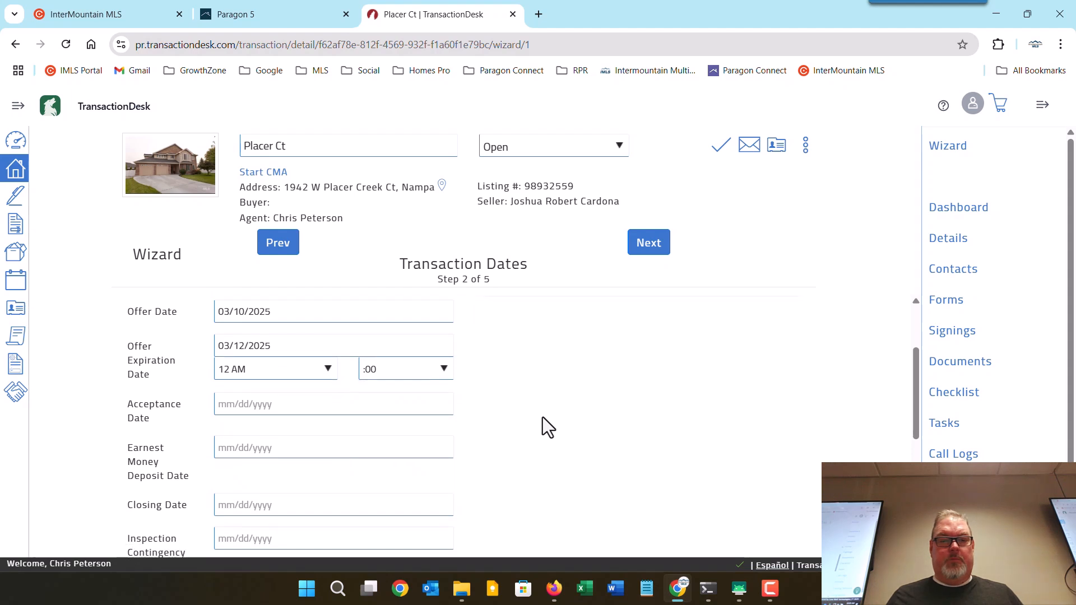
Set the closing date to April 10, 2025 and continue to the Contacts step.
{"action": "scroll", "coordinate": [542, 417], "scroll_direction": "down", "scroll_amount": 1}
{"action": "left_click", "coordinate": [301, 453]}
{"action": "scroll", "coordinate": [415, 448], "scroll_direction": "down", "scroll_amount": 1}
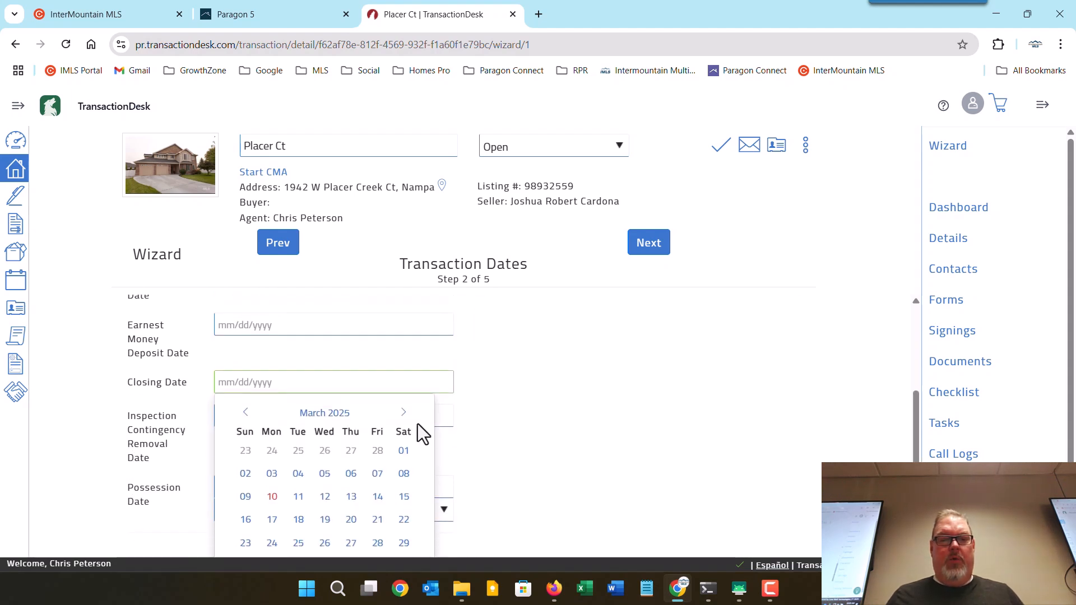
{"action": "left_click", "coordinate": [403, 412]}
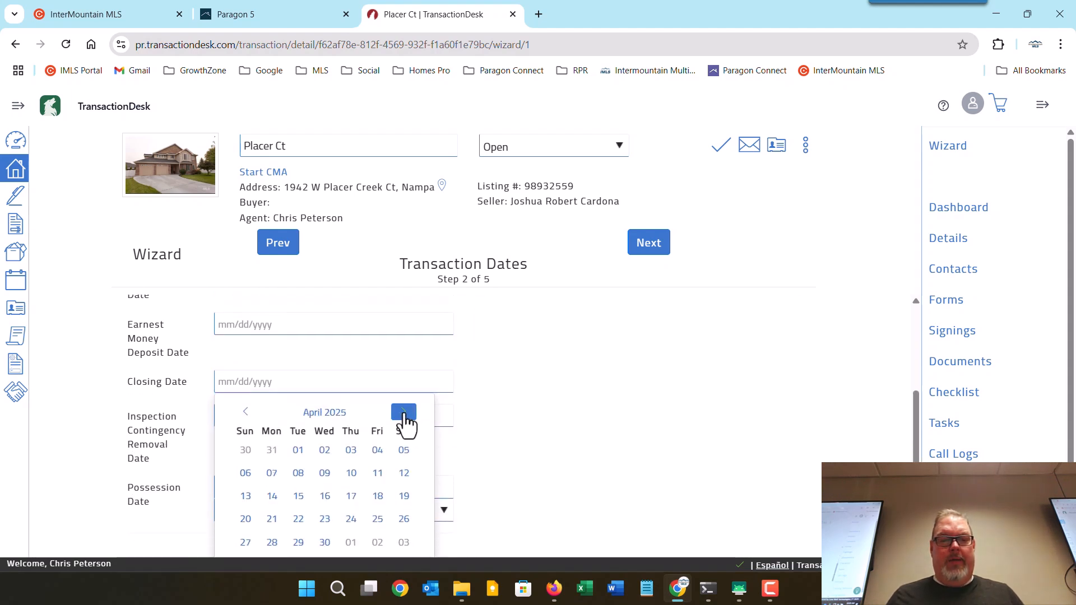
{"action": "left_click", "coordinate": [351, 485]}
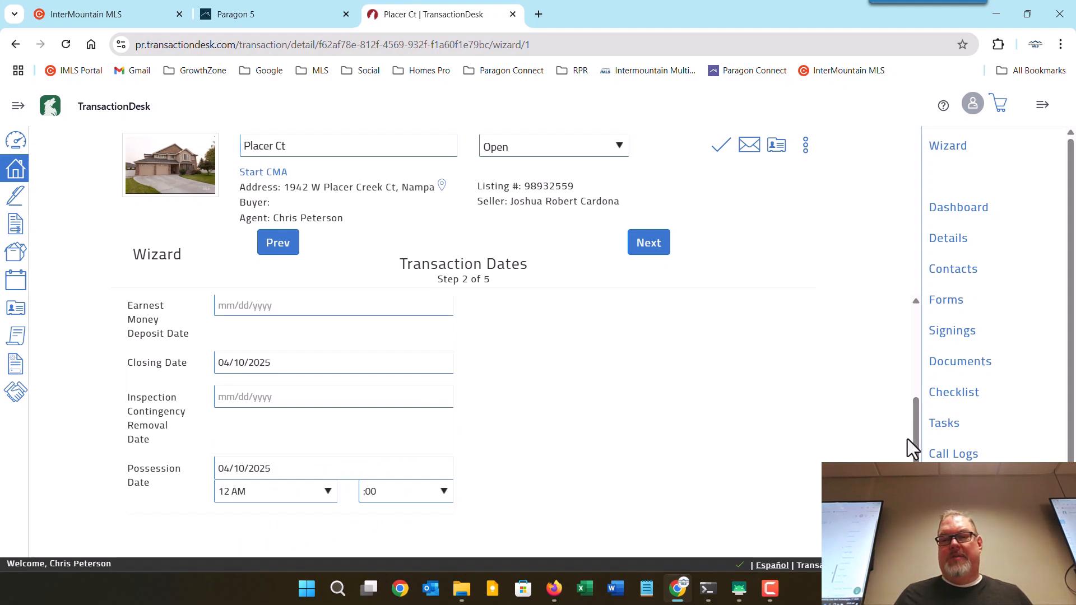
{"action": "left_click_drag", "start_coordinate": [913, 442], "coordinate": [914, 313]}
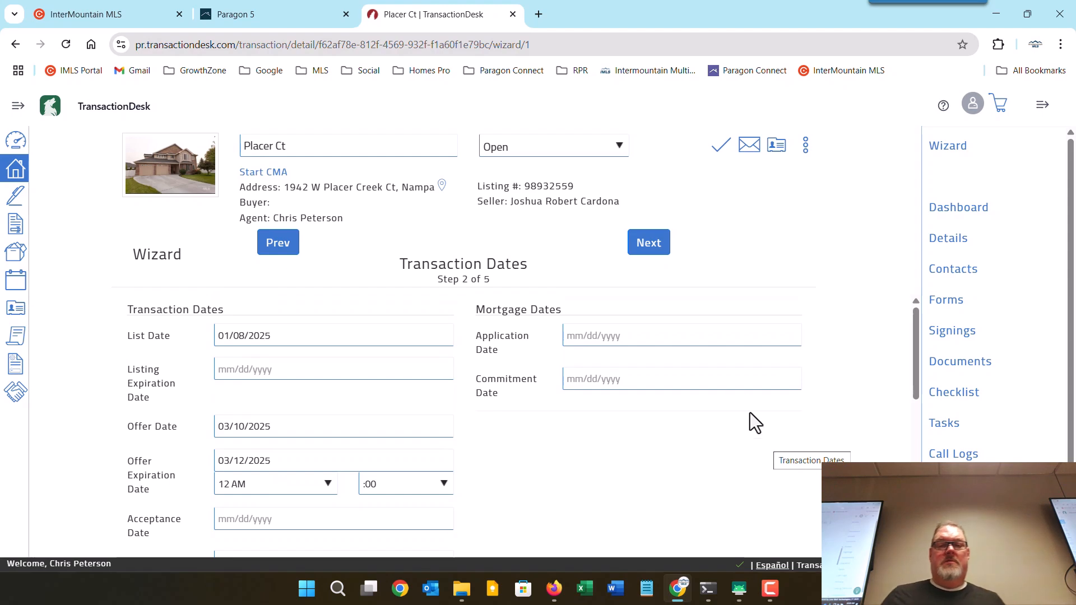
{"action": "left_click", "coordinate": [647, 253]}
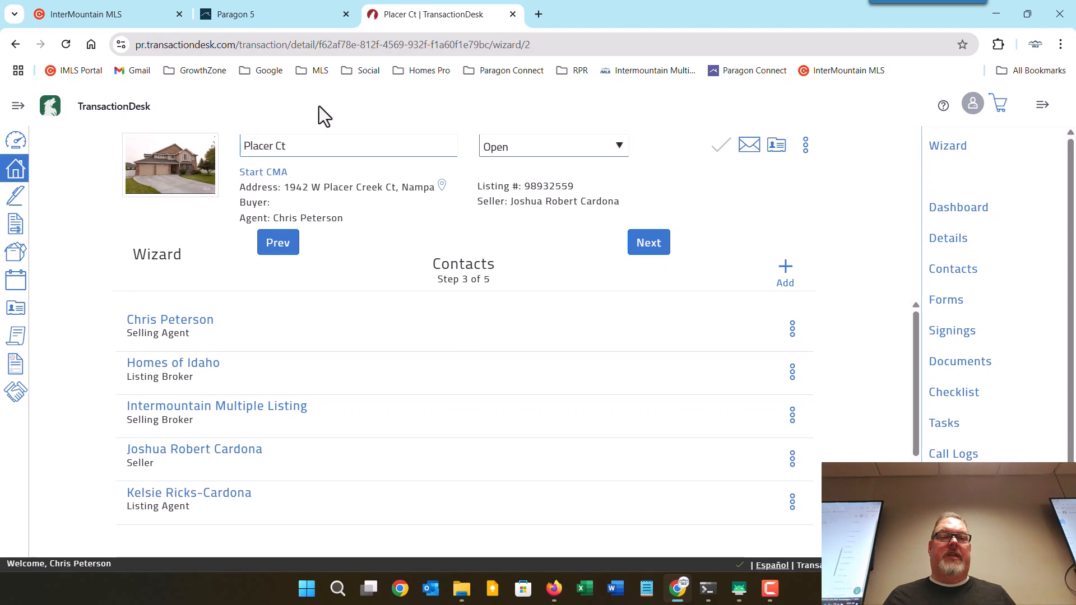
Check the owner name in the Paragon 5 listing, then open its CRS Data report.
{"action": "left_click", "coordinate": [259, 12]}
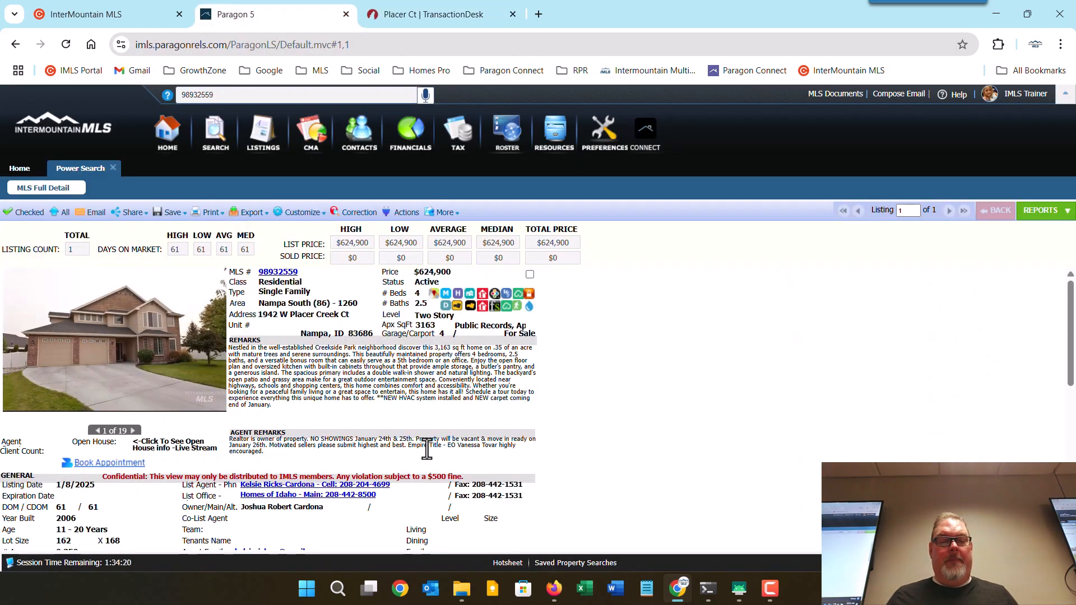
{"action": "scroll", "coordinate": [426, 448], "scroll_direction": "down", "scroll_amount": 3}
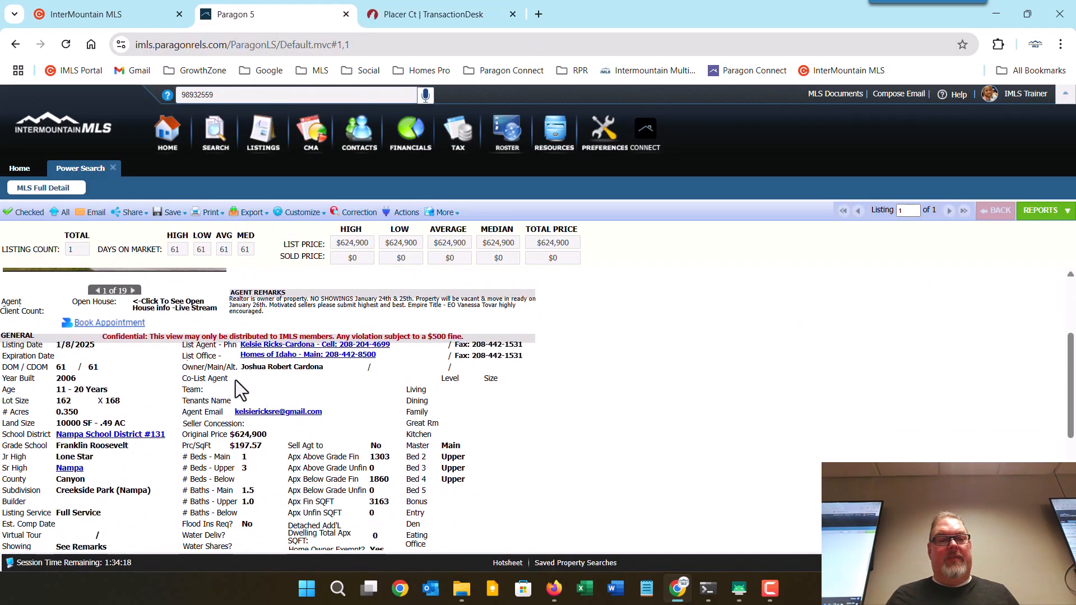
{"action": "left_click_drag", "start_coordinate": [325, 367], "coordinate": [235, 370]}
{"action": "left_click", "coordinate": [264, 378]}
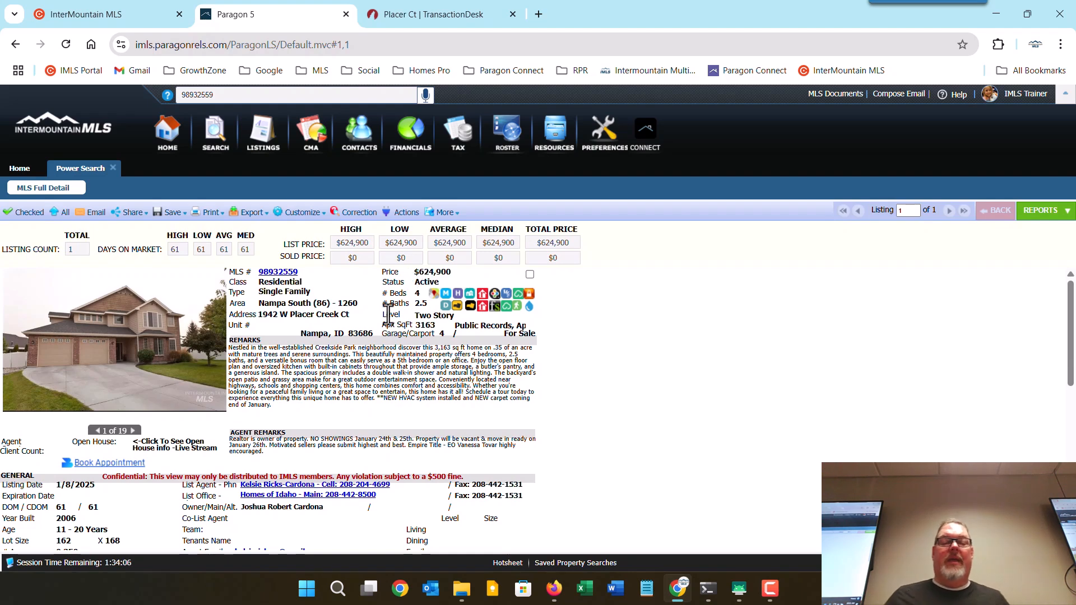
{"action": "left_click", "coordinate": [458, 306]}
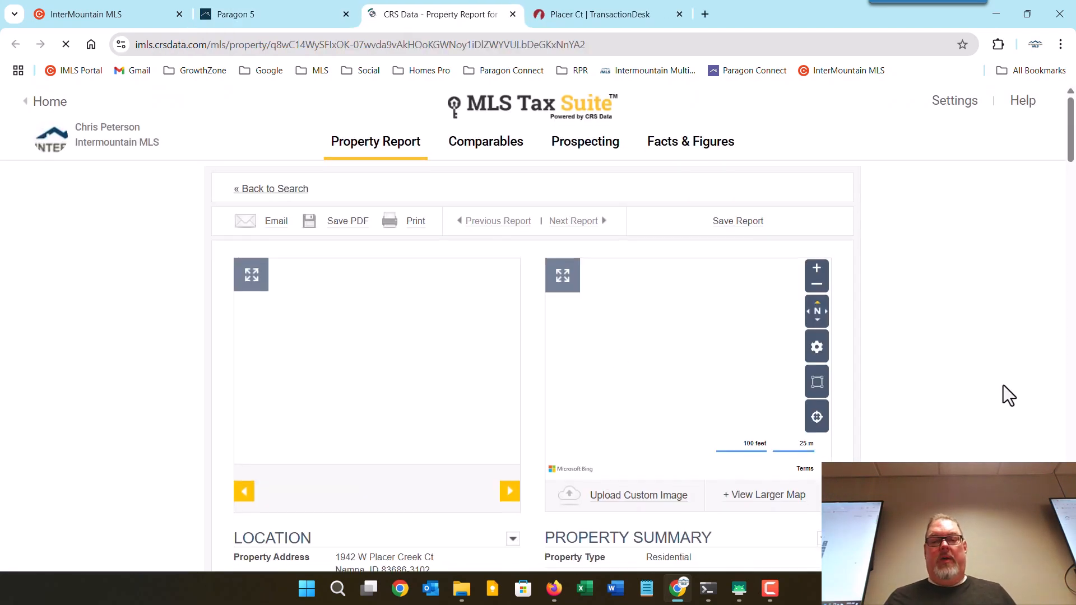
Review the report's Location and Current Owner section, then go back to TransactionDesk.
{"action": "scroll", "coordinate": [1001, 383], "scroll_direction": "down", "scroll_amount": 5}
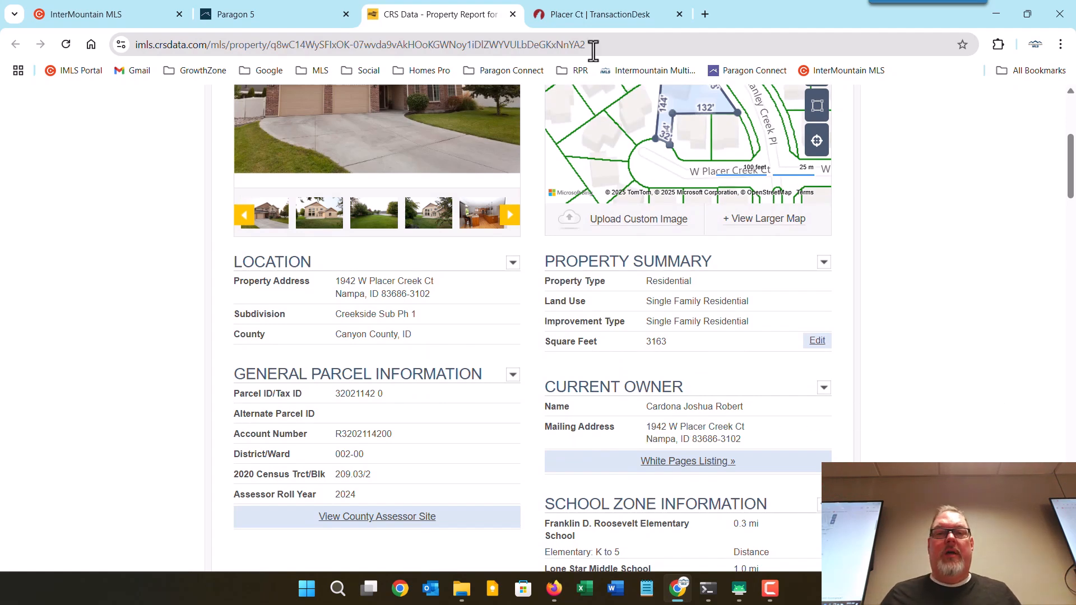
{"action": "left_click", "coordinate": [594, 14]}
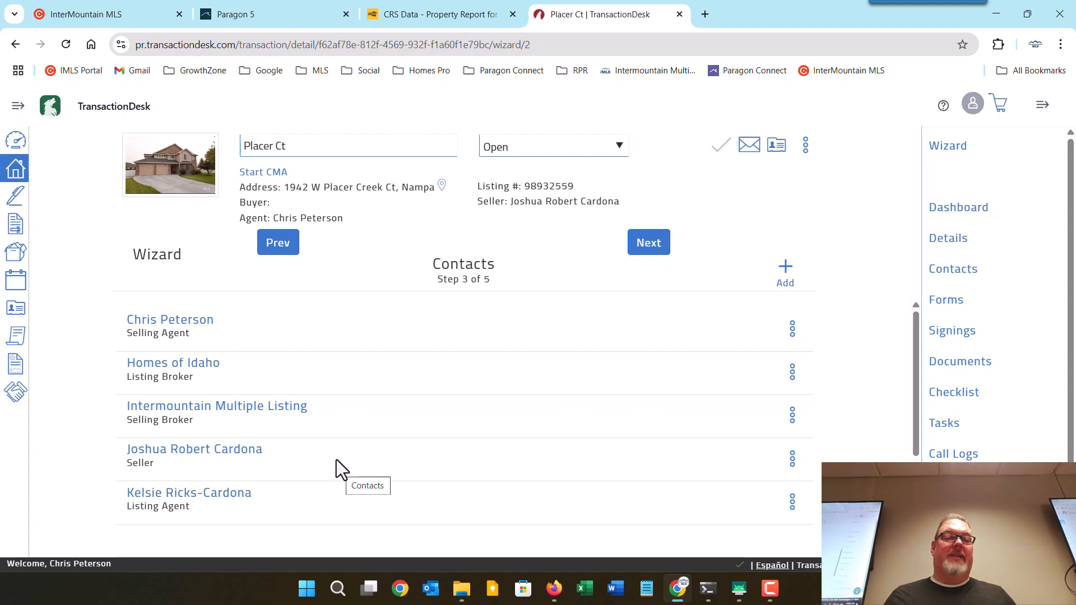
{"action": "left_click", "coordinate": [191, 455]}
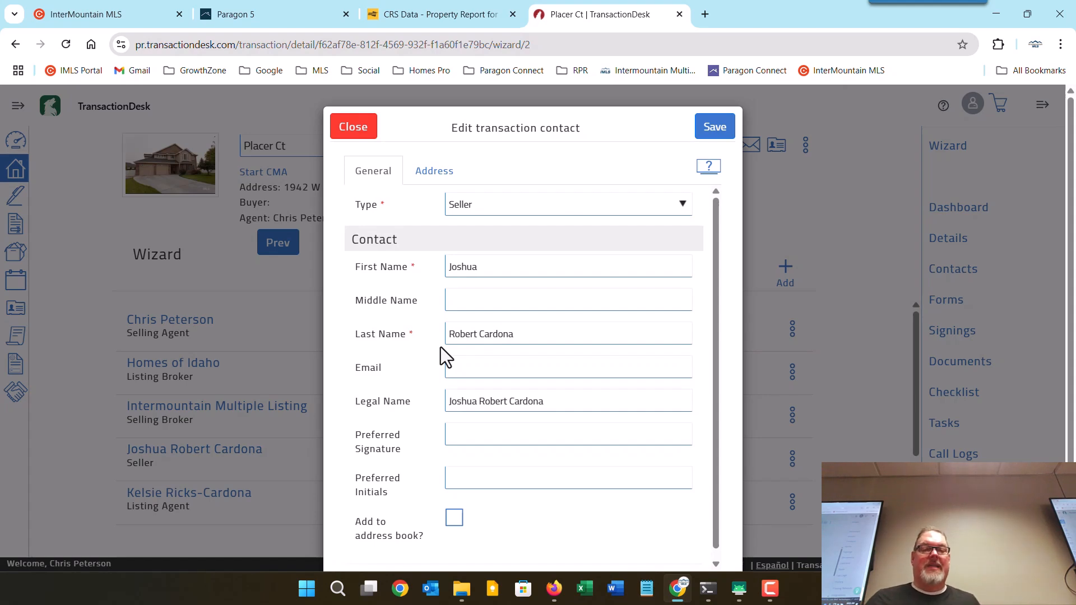
{"action": "left_click", "coordinate": [438, 174]}
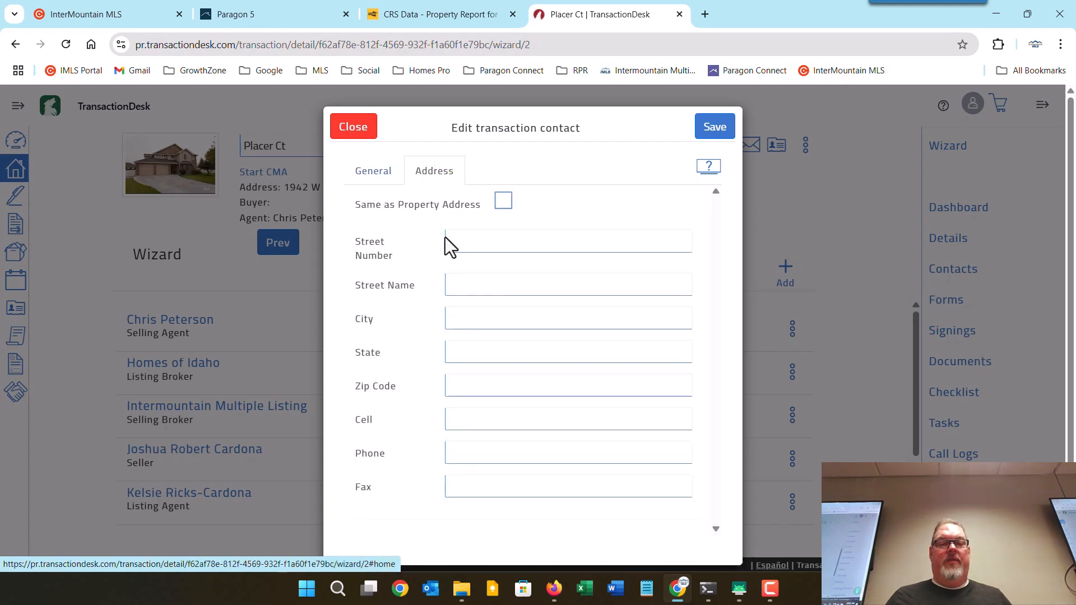
{"action": "left_click", "coordinate": [503, 202]}
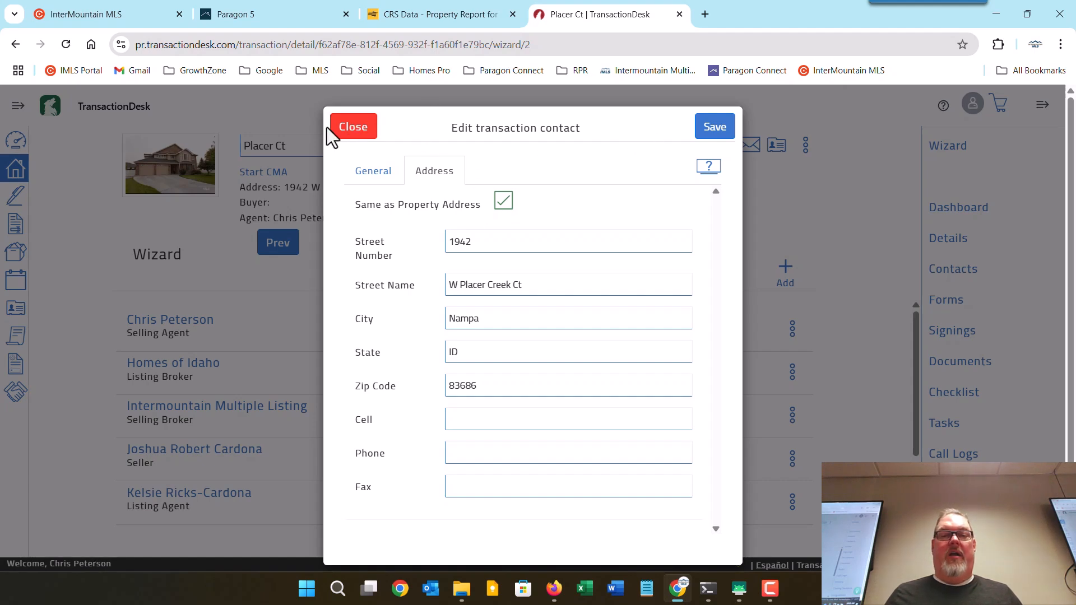
{"action": "left_click", "coordinate": [355, 130]}
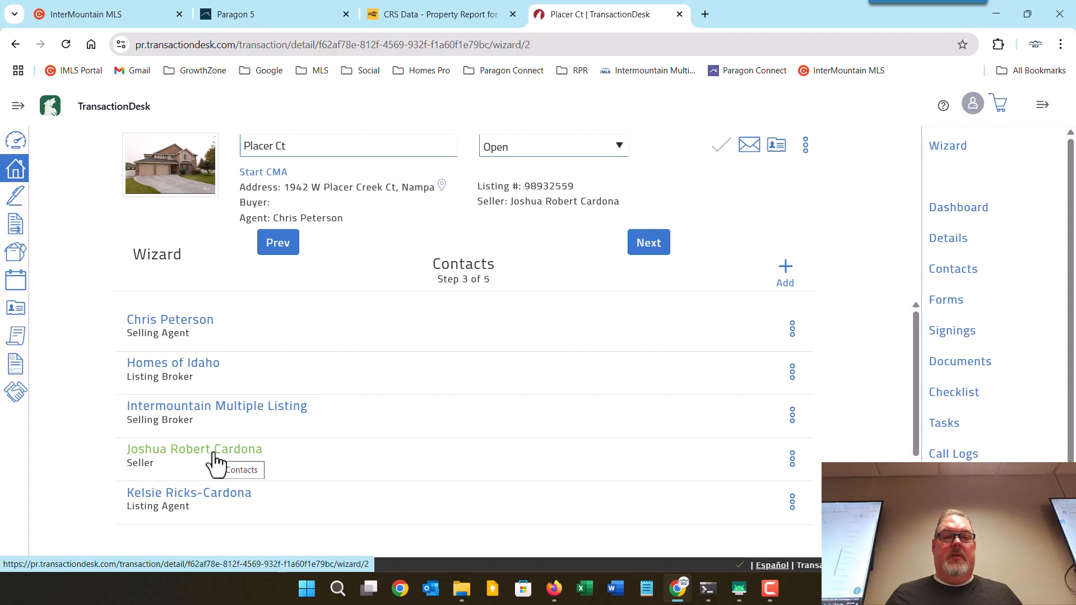
{"action": "left_click", "coordinate": [213, 462]}
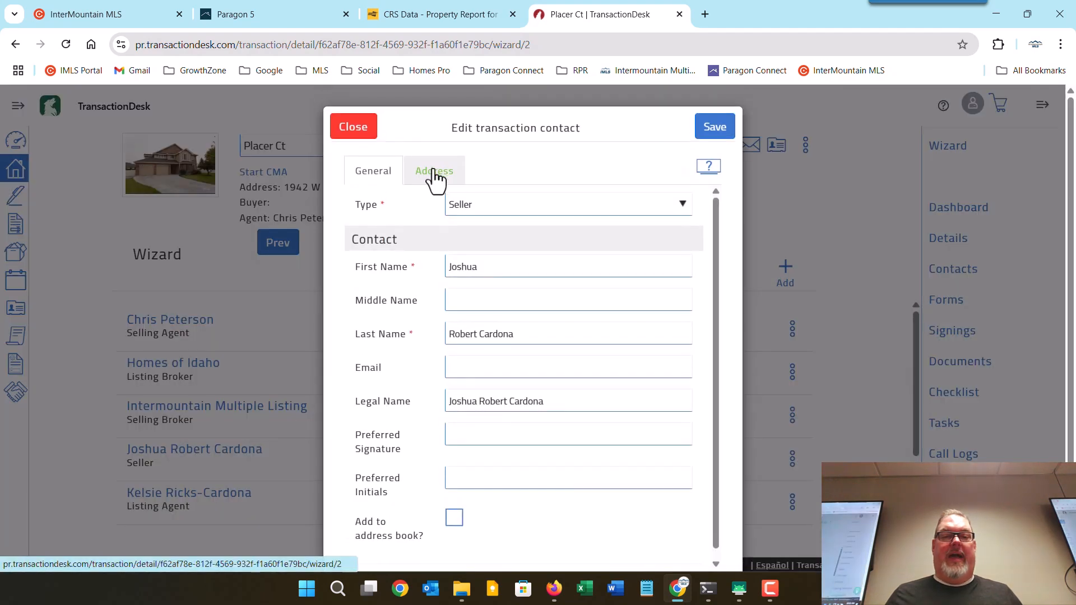
{"action": "left_click", "coordinate": [443, 170]}
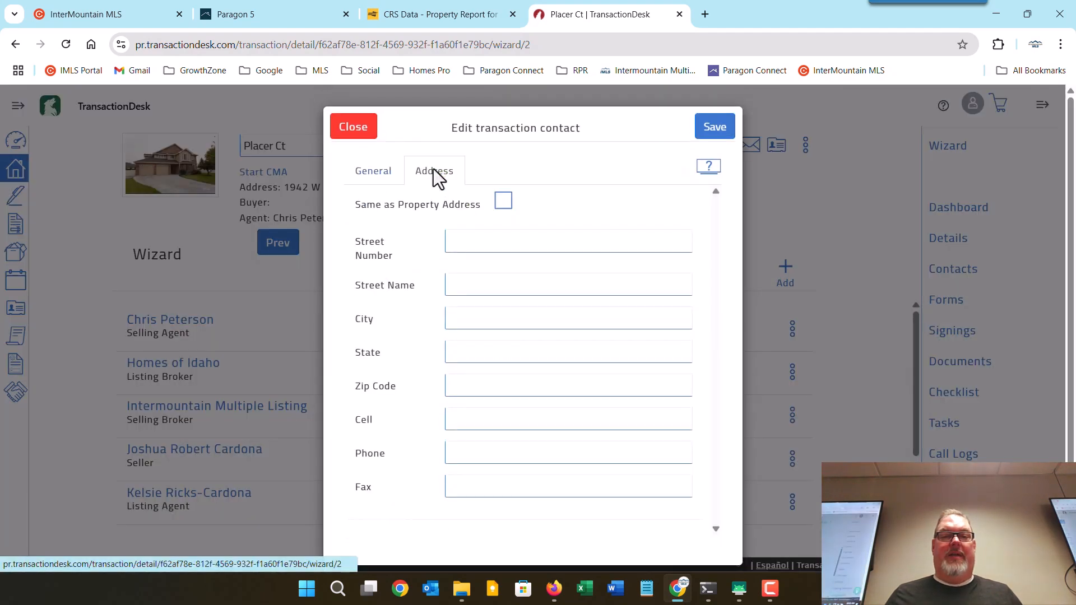
{"action": "left_click", "coordinate": [504, 203]}
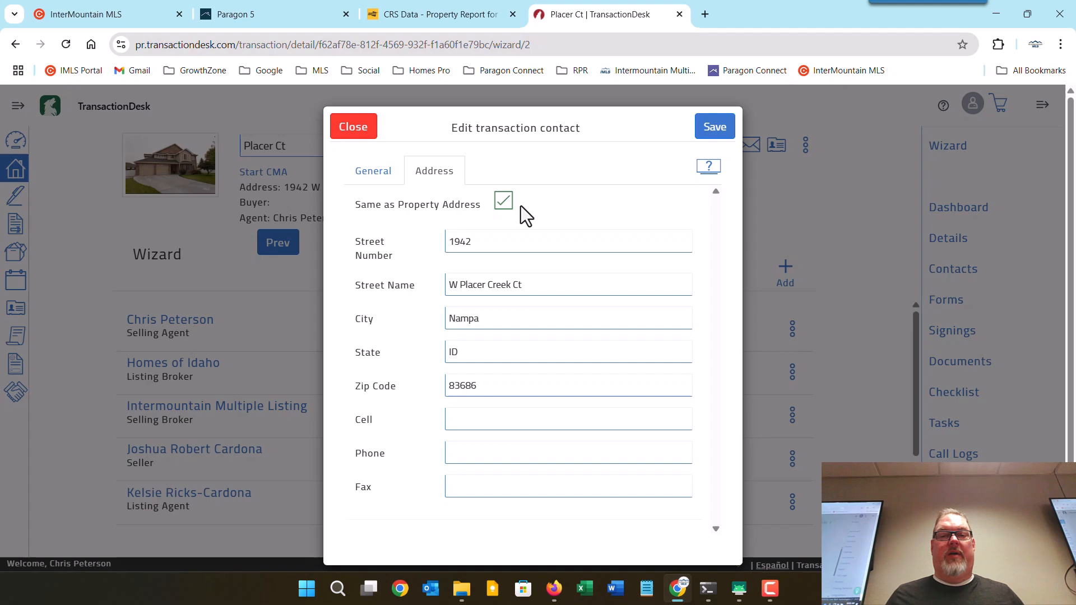
{"action": "left_click", "coordinate": [730, 133]}
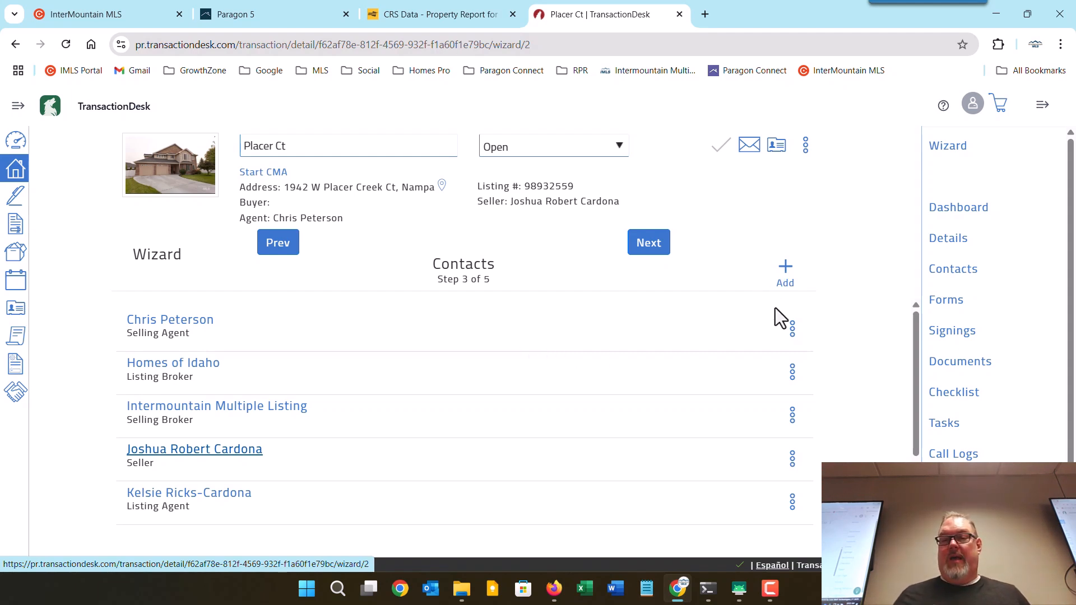
Open the + Add menu above the Contacts list.
{"action": "left_click", "coordinate": [786, 269]}
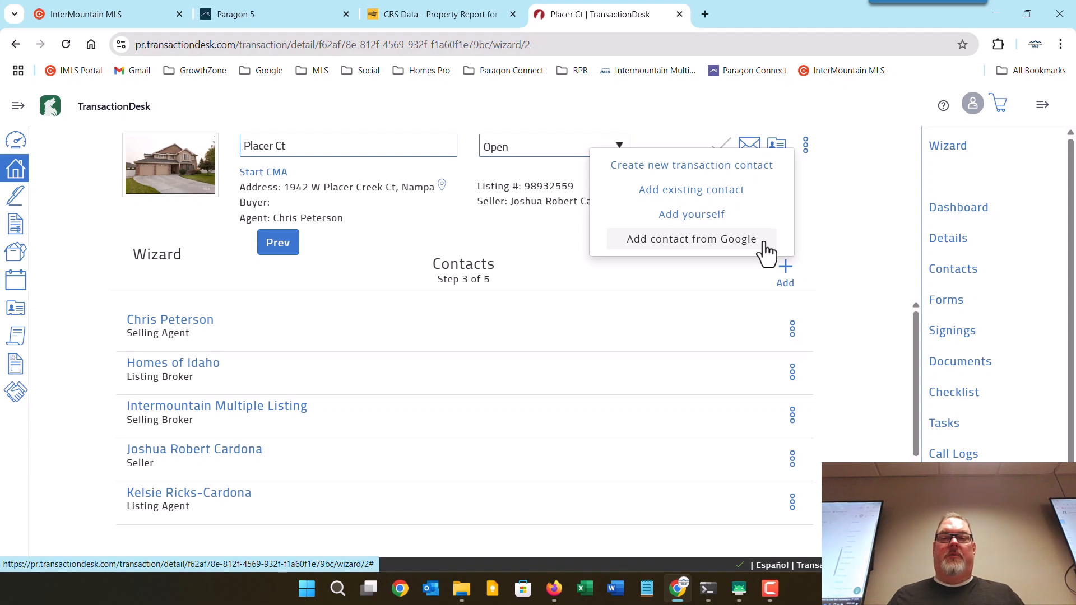
{"action": "left_click", "coordinate": [720, 168]}
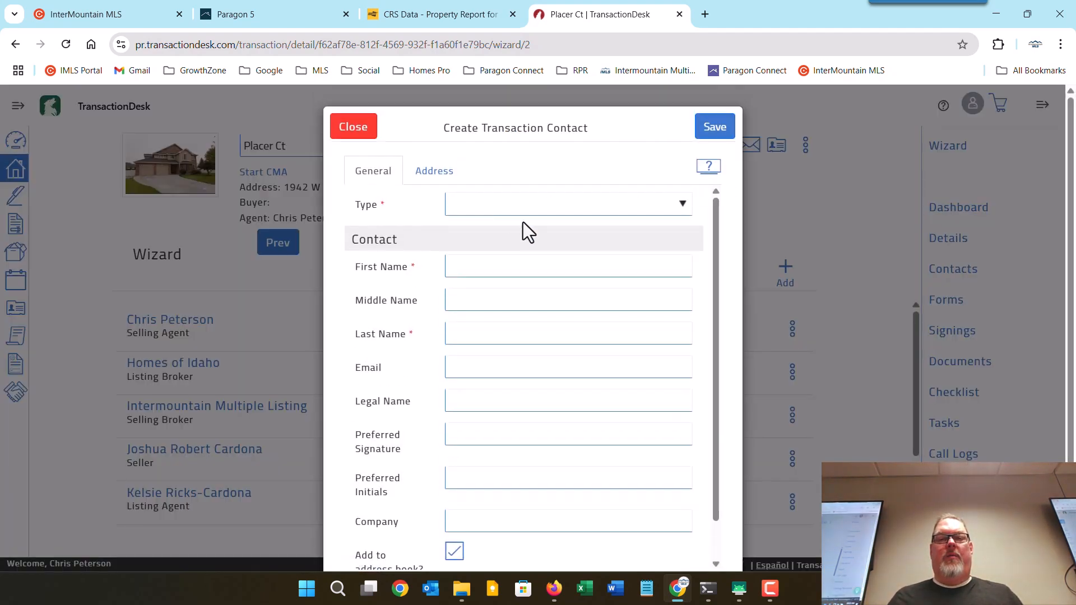
{"action": "left_click", "coordinate": [472, 208]}
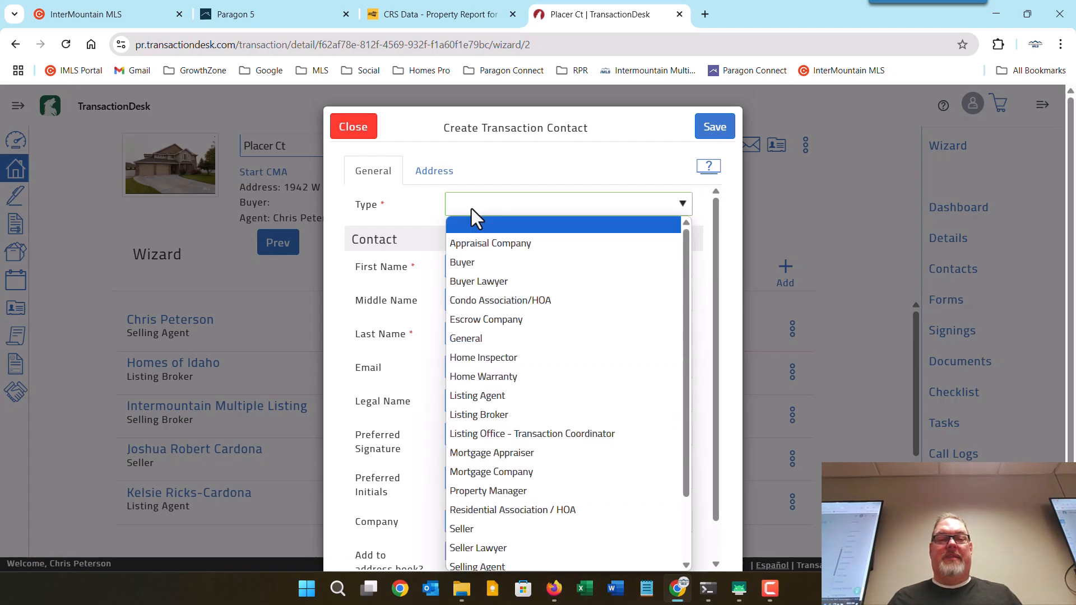
{"action": "left_click", "coordinate": [472, 263]}
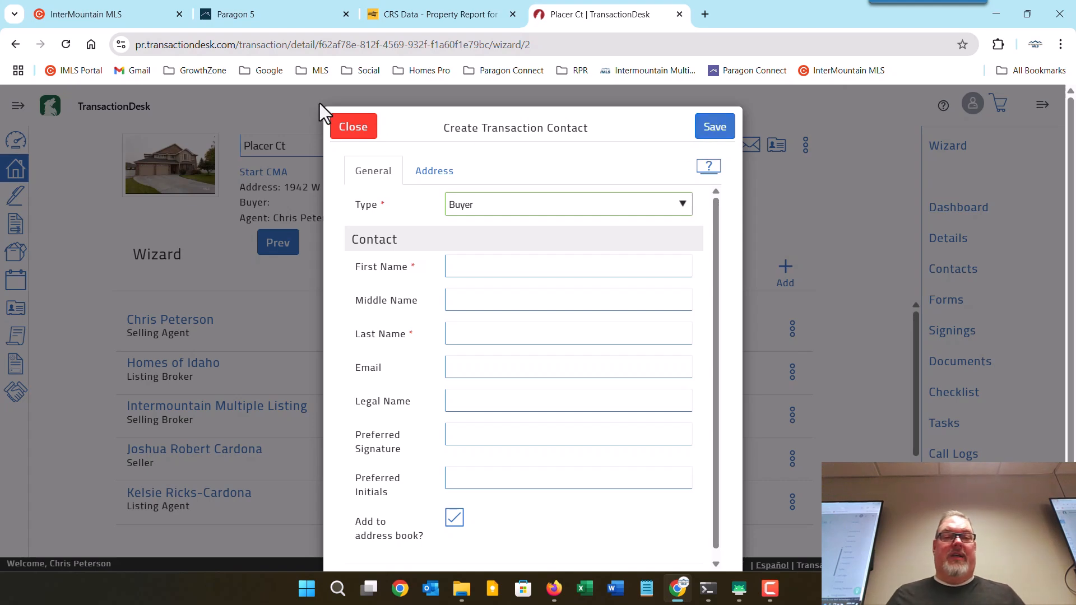
Discard the unfinished new contact and add the last-listed existing contact as a buyer.
{"action": "left_click", "coordinate": [339, 134]}
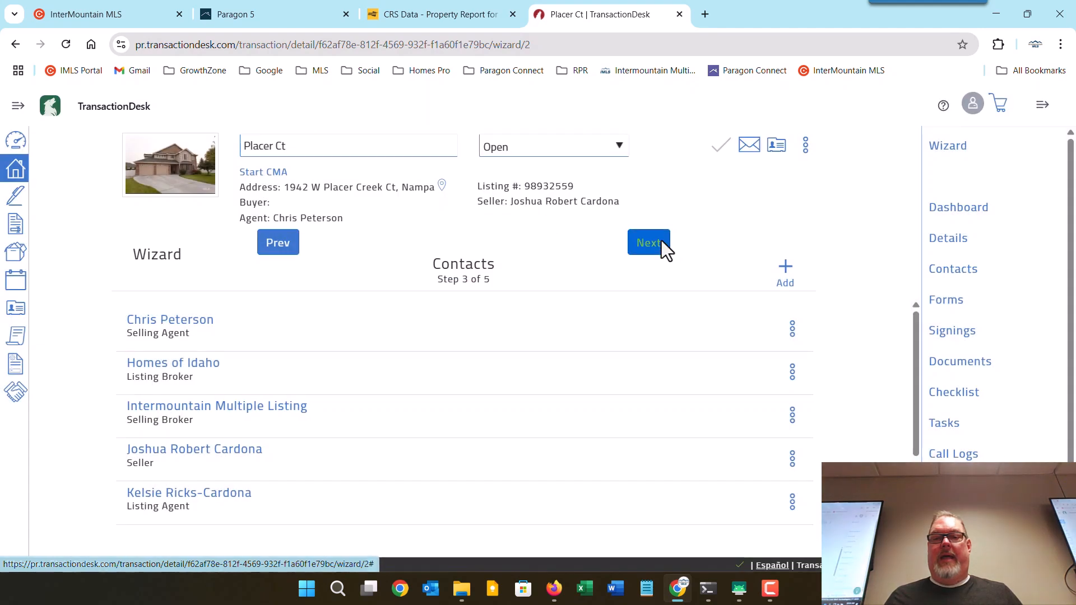
{"action": "left_click", "coordinate": [786, 271]}
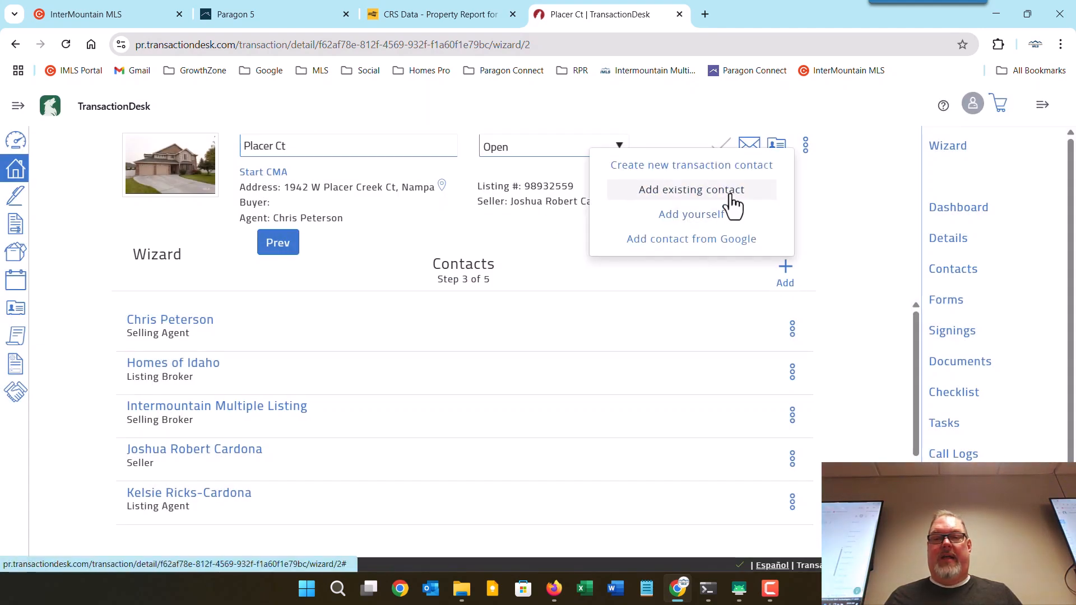
{"action": "left_click", "coordinate": [727, 200]}
{"action": "scroll", "coordinate": [689, 266], "scroll_direction": "down", "scroll_amount": 5}
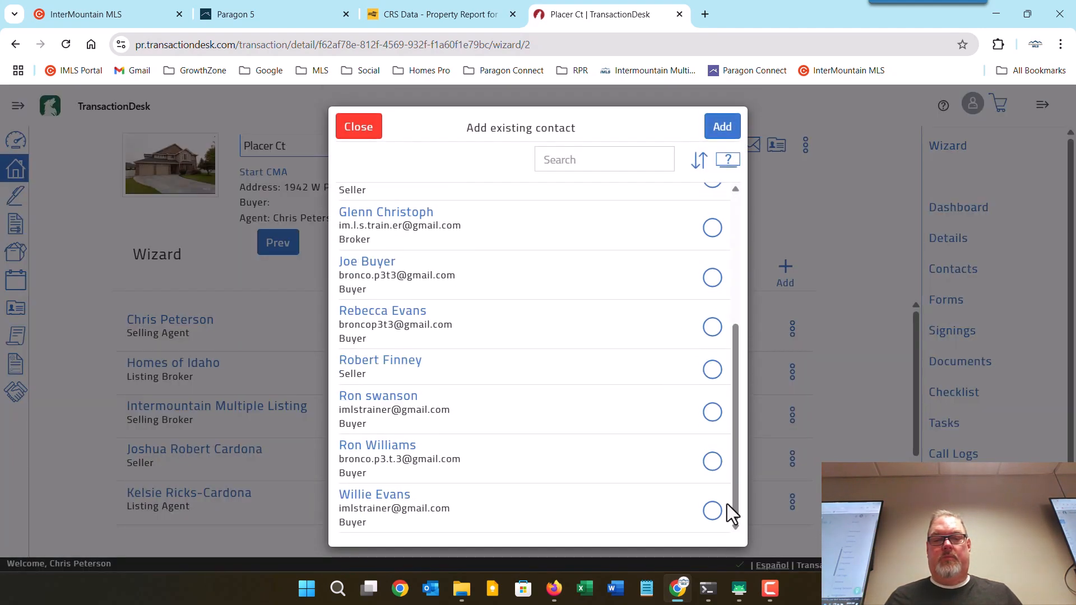
{"action": "left_click", "coordinate": [711, 510]}
{"action": "left_click", "coordinate": [724, 129]}
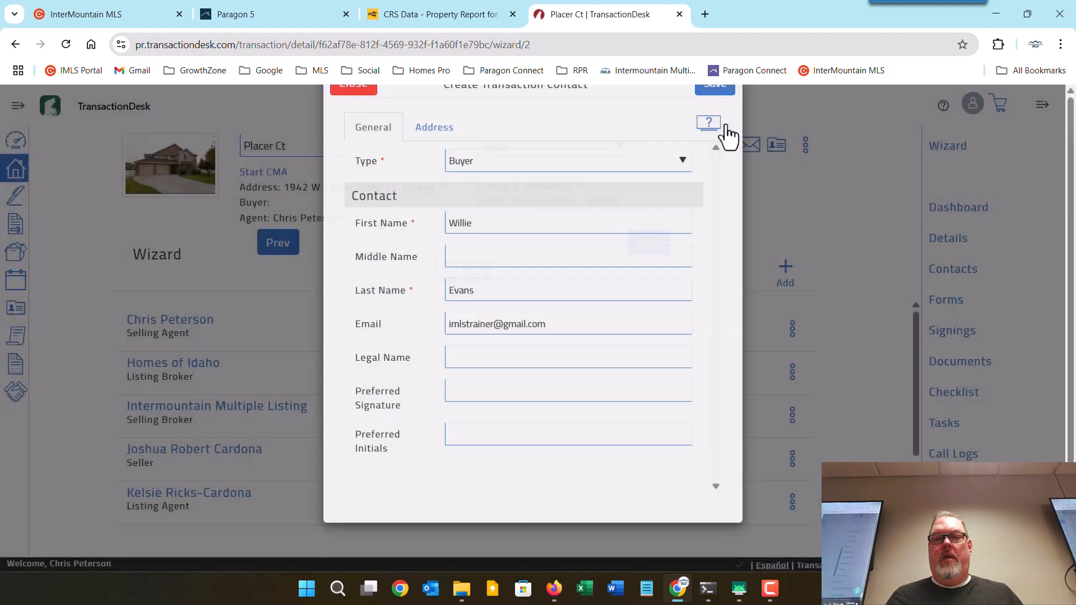
{"action": "left_click", "coordinate": [727, 130]}
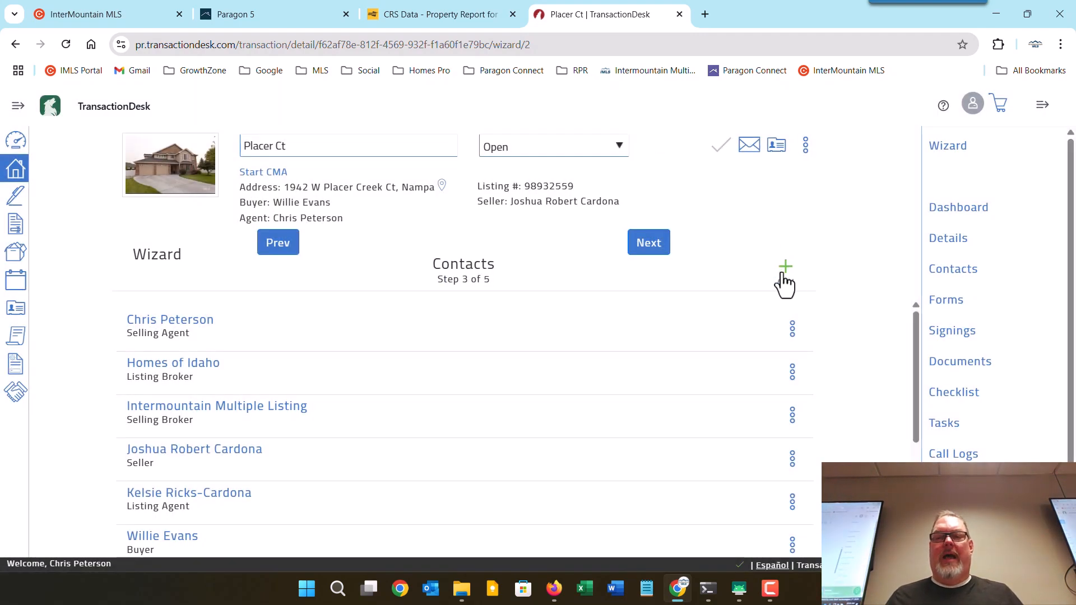
Add the second-listed existing contact as another buyer and save it.
{"action": "left_click", "coordinate": [785, 270]}
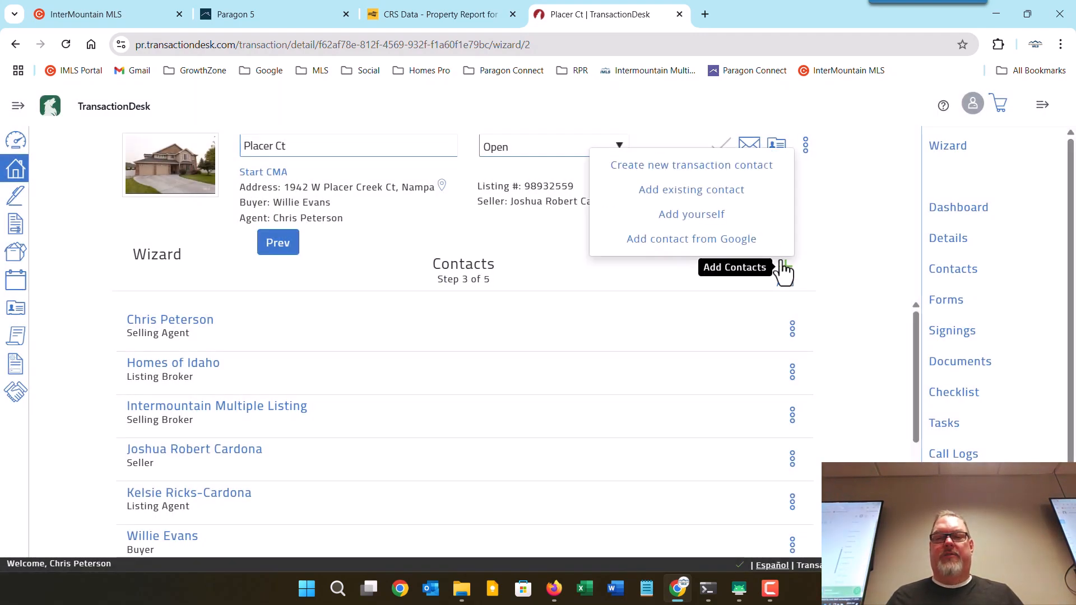
{"action": "left_click", "coordinate": [753, 191]}
{"action": "left_click", "coordinate": [713, 260]}
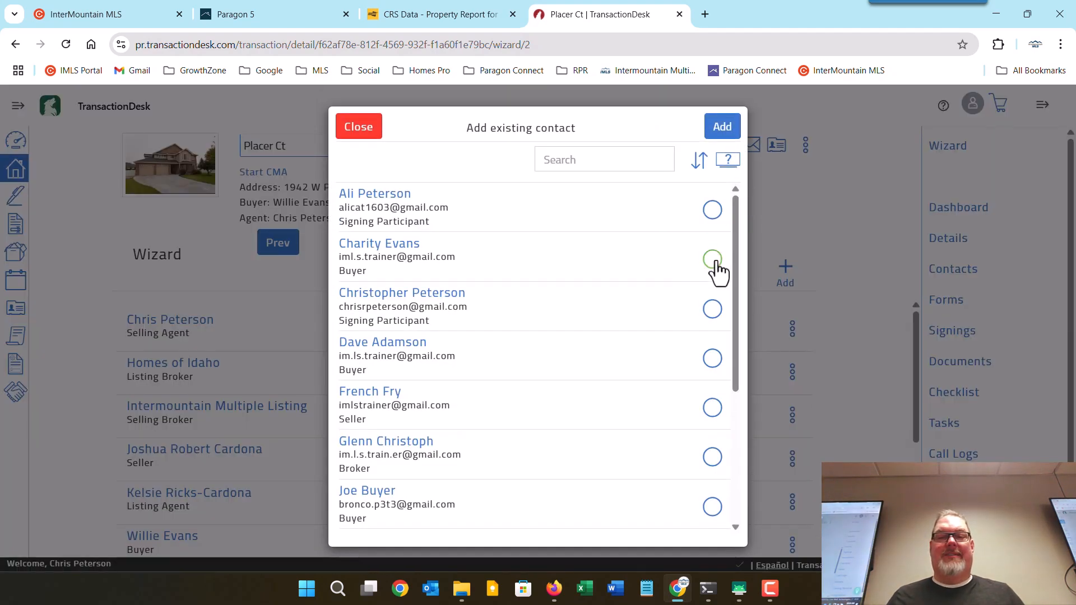
{"action": "left_click", "coordinate": [722, 127]}
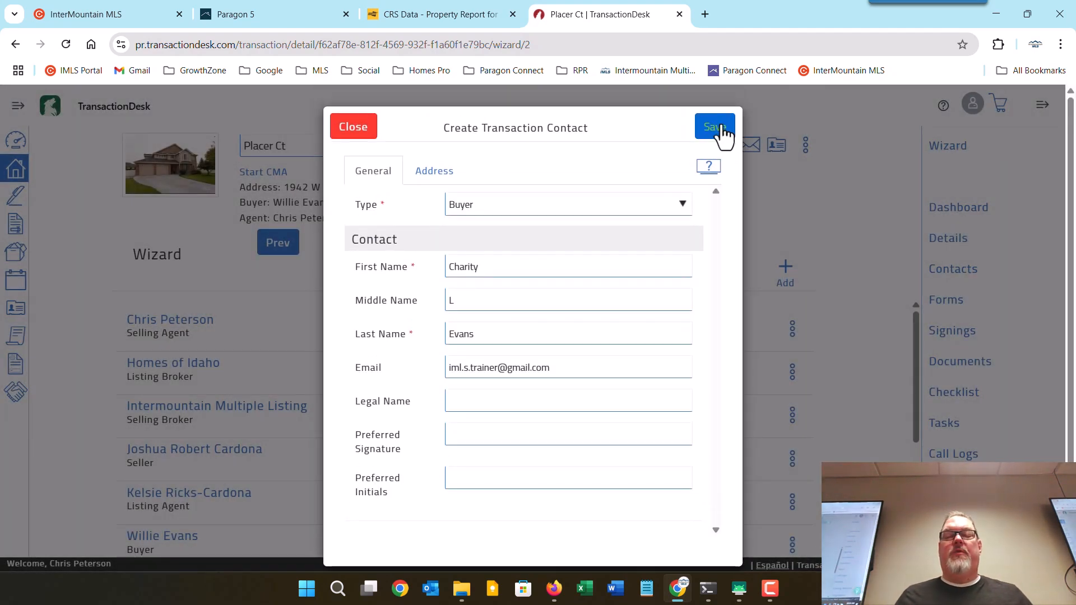
{"action": "left_click", "coordinate": [719, 127]}
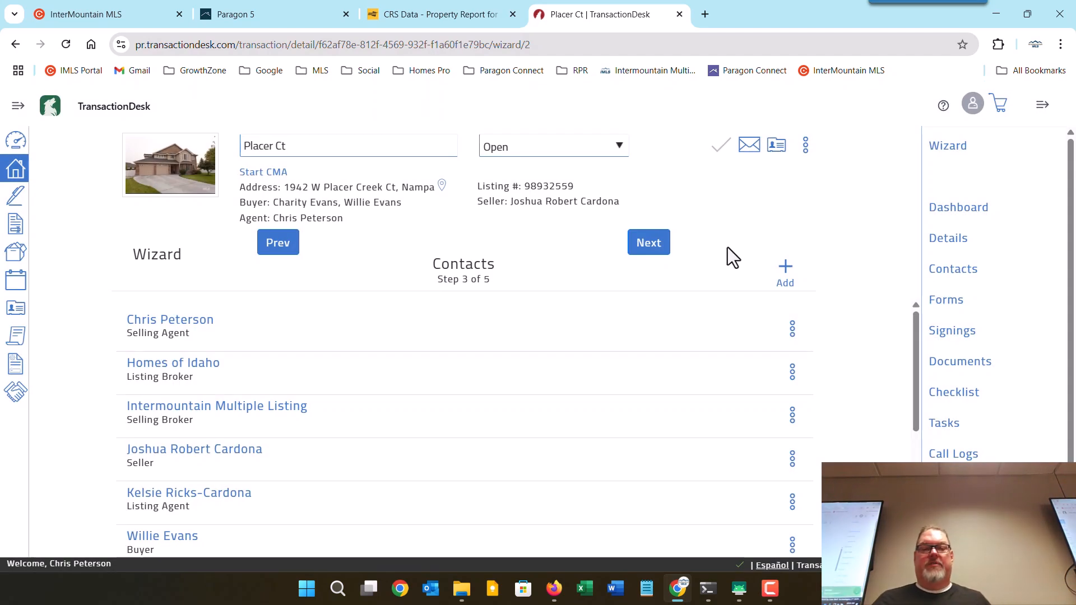
Leave the Placer Ct contacts unchanged after checking one contact's options, and advance to Forms (step 4).
{"action": "scroll", "coordinate": [524, 428], "scroll_direction": "down", "scroll_amount": 4}
{"action": "scroll", "coordinate": [523, 412], "scroll_direction": "up", "scroll_amount": 3}
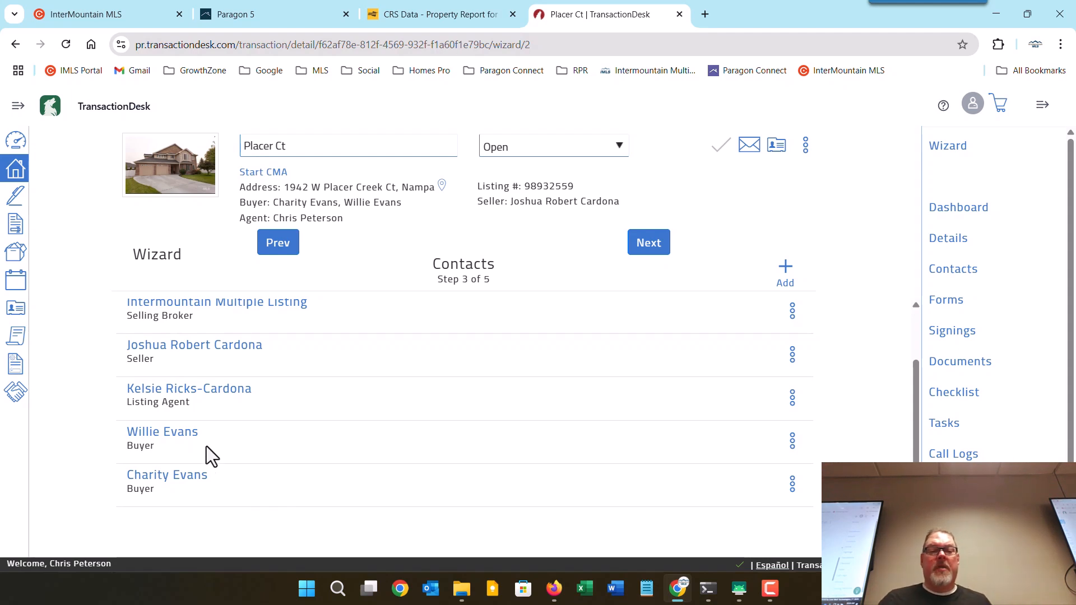
{"action": "left_click", "coordinate": [791, 443]}
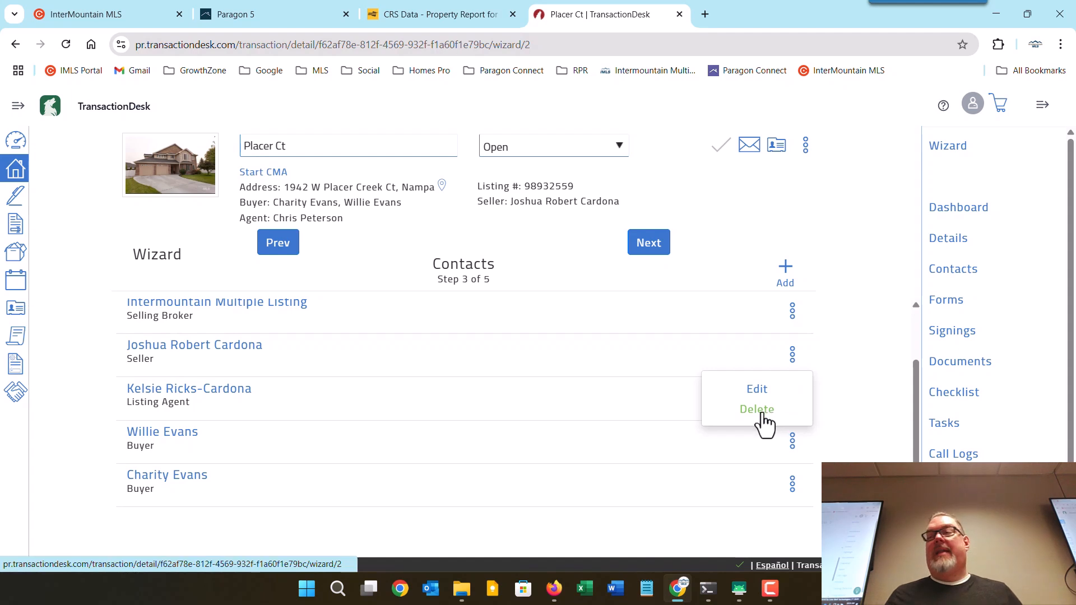
{"action": "left_click", "coordinate": [889, 426]}
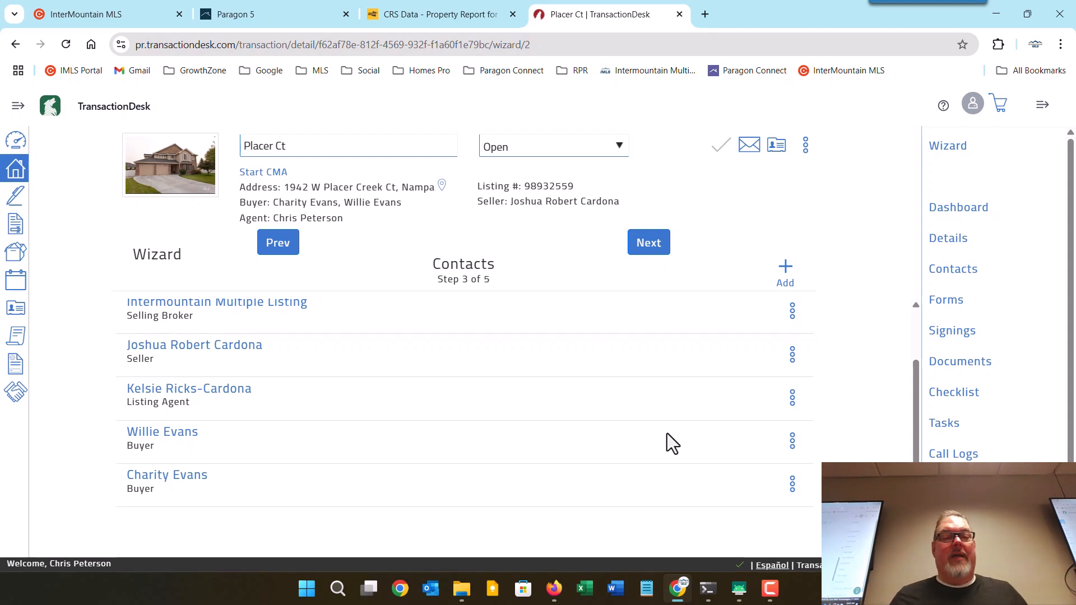
{"action": "scroll", "coordinate": [667, 432], "scroll_direction": "up", "scroll_amount": 2}
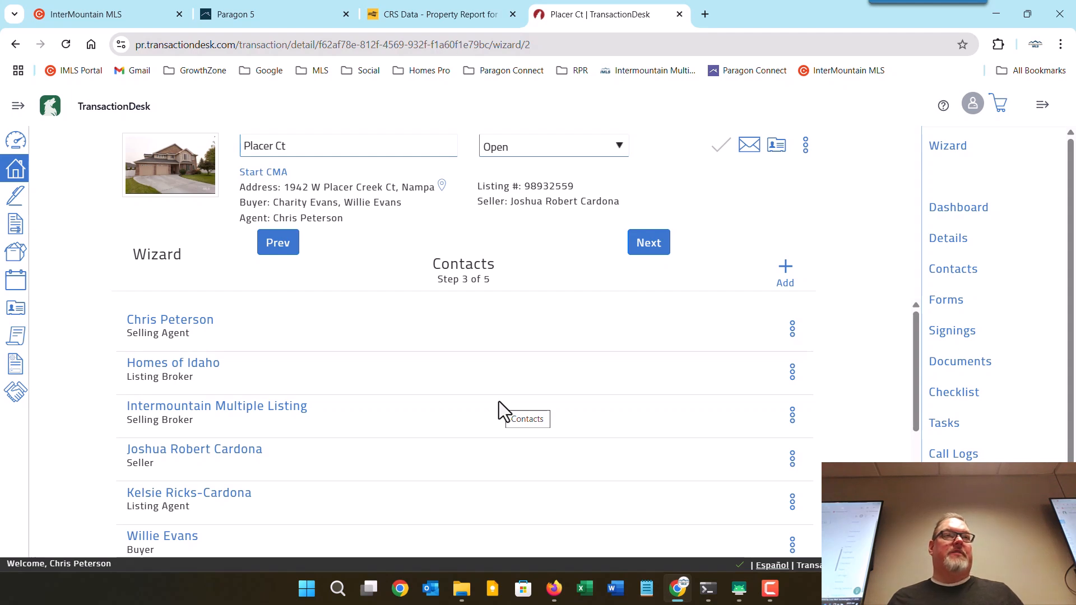
{"action": "scroll", "coordinate": [499, 401], "scroll_direction": "down", "scroll_amount": 3}
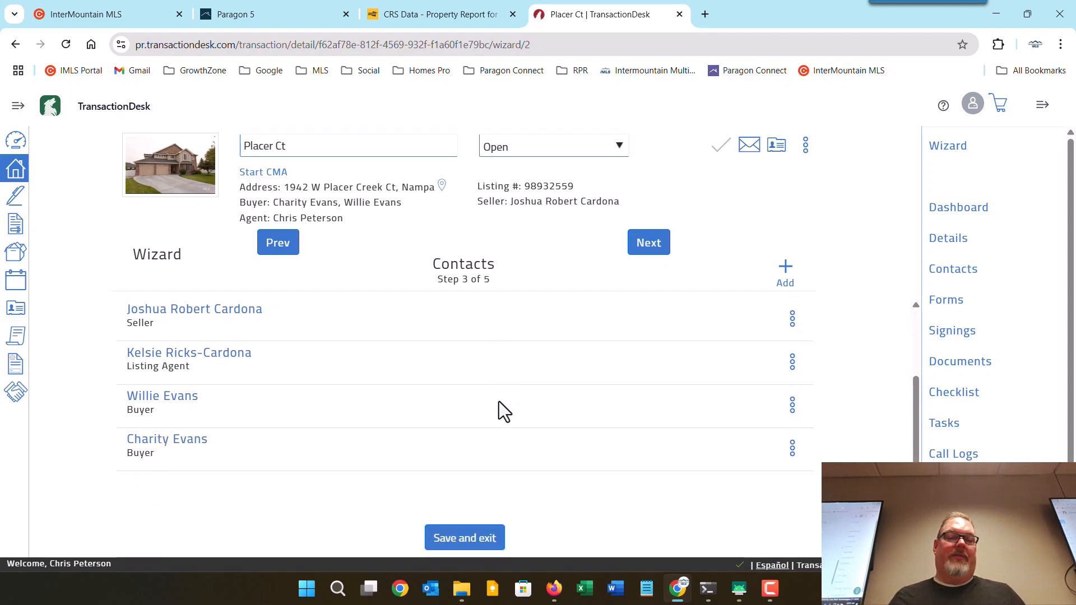
{"action": "scroll", "coordinate": [499, 401], "scroll_direction": "up", "scroll_amount": 3}
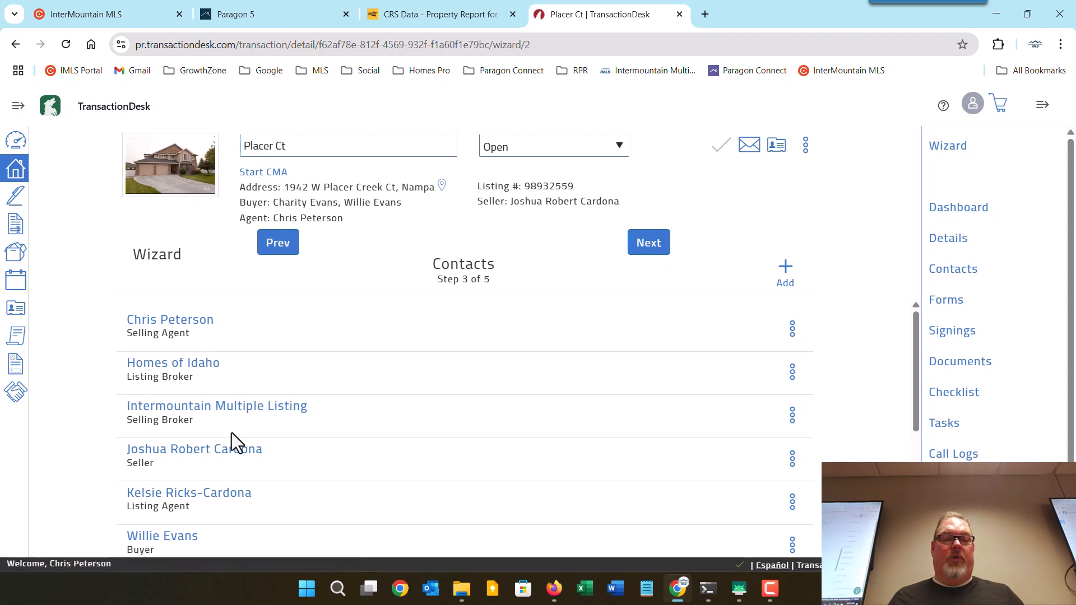
{"action": "scroll", "coordinate": [231, 432], "scroll_direction": "down", "scroll_amount": 3}
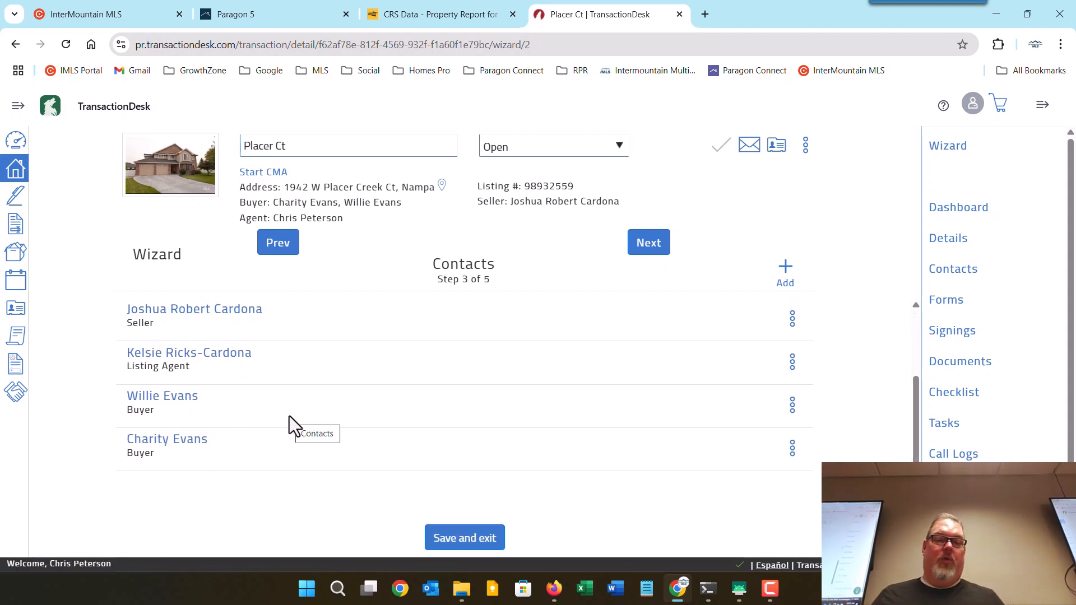
{"action": "scroll", "coordinate": [290, 416], "scroll_direction": "up", "scroll_amount": 3}
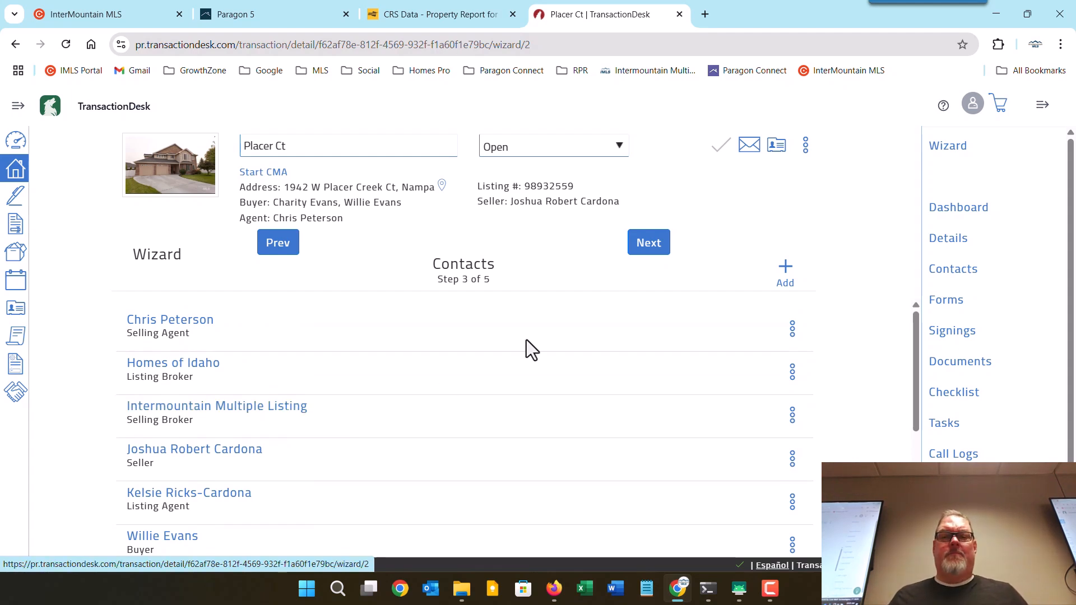
{"action": "left_click", "coordinate": [650, 246]}
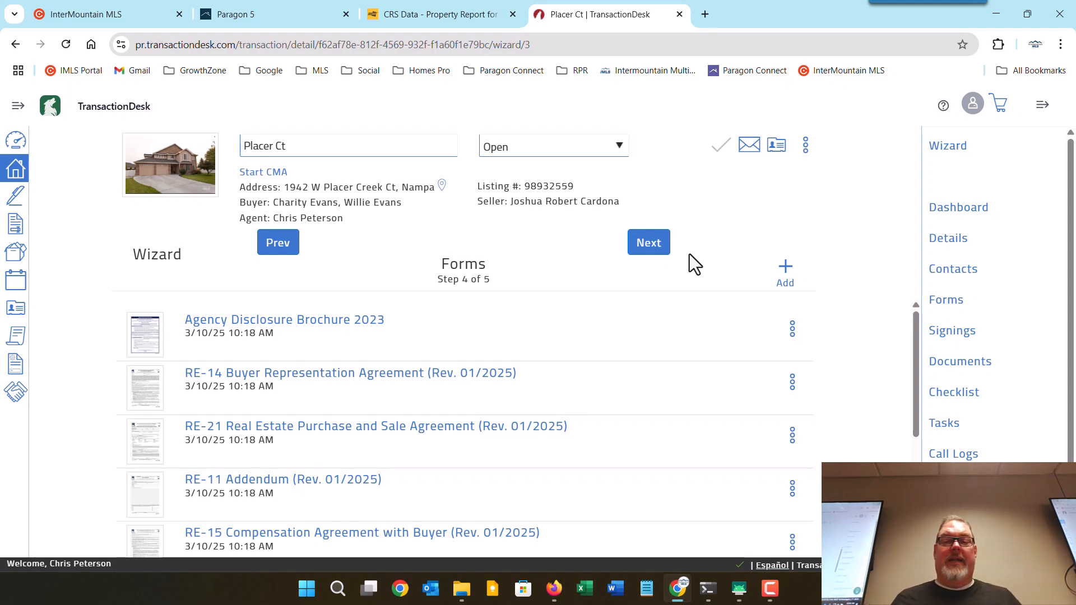
{"action": "left_click", "coordinate": [787, 275]}
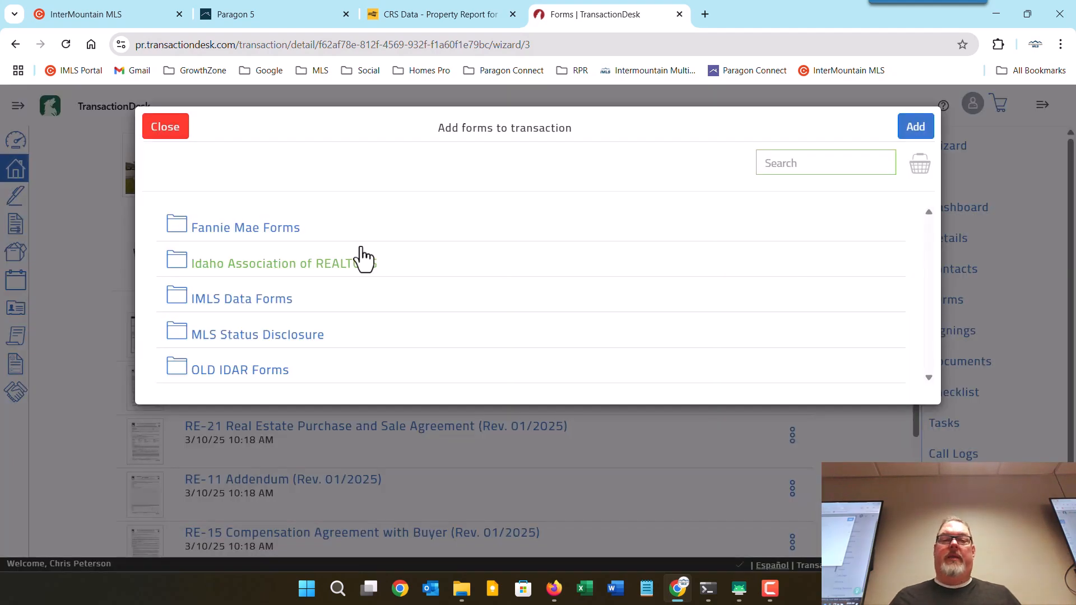
{"action": "left_click", "coordinate": [318, 279]}
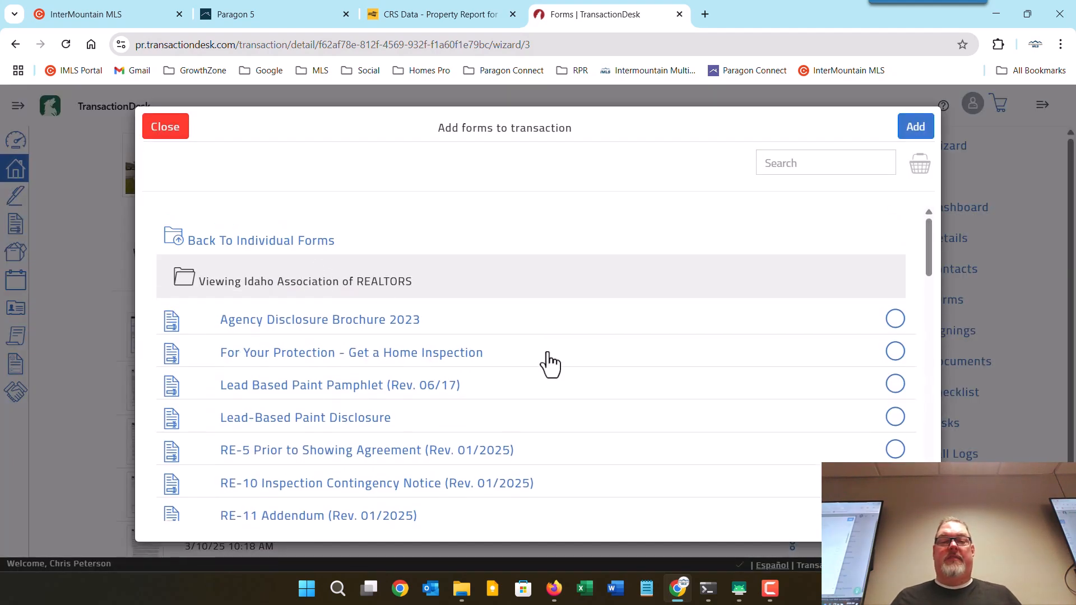
{"action": "scroll", "coordinate": [560, 370], "scroll_direction": "down", "scroll_amount": 2}
{"action": "scroll", "coordinate": [582, 378], "scroll_direction": "down", "scroll_amount": 1}
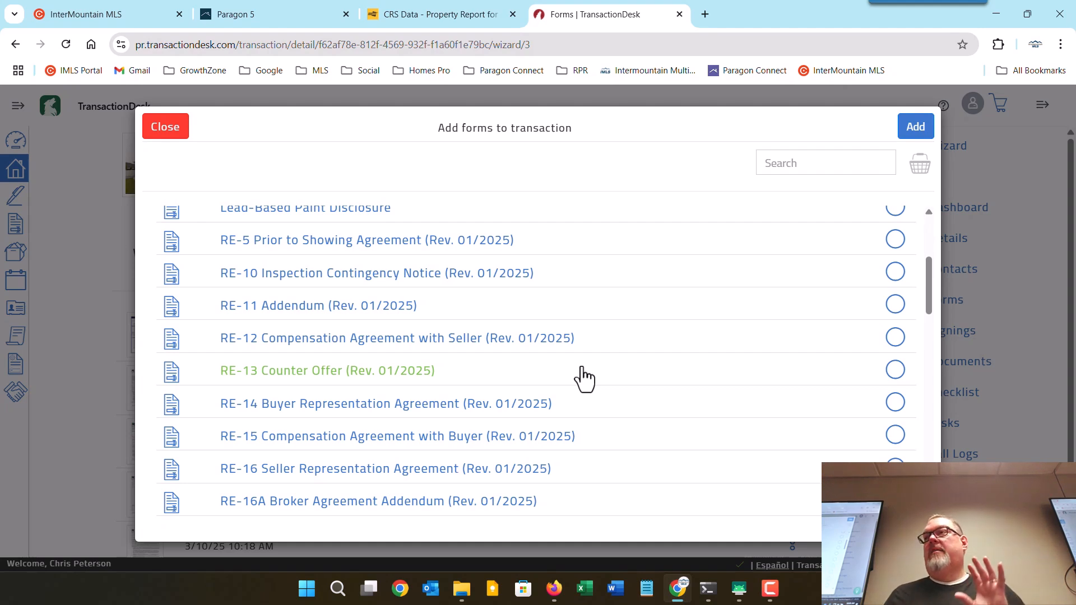
{"action": "left_click", "coordinate": [164, 130]}
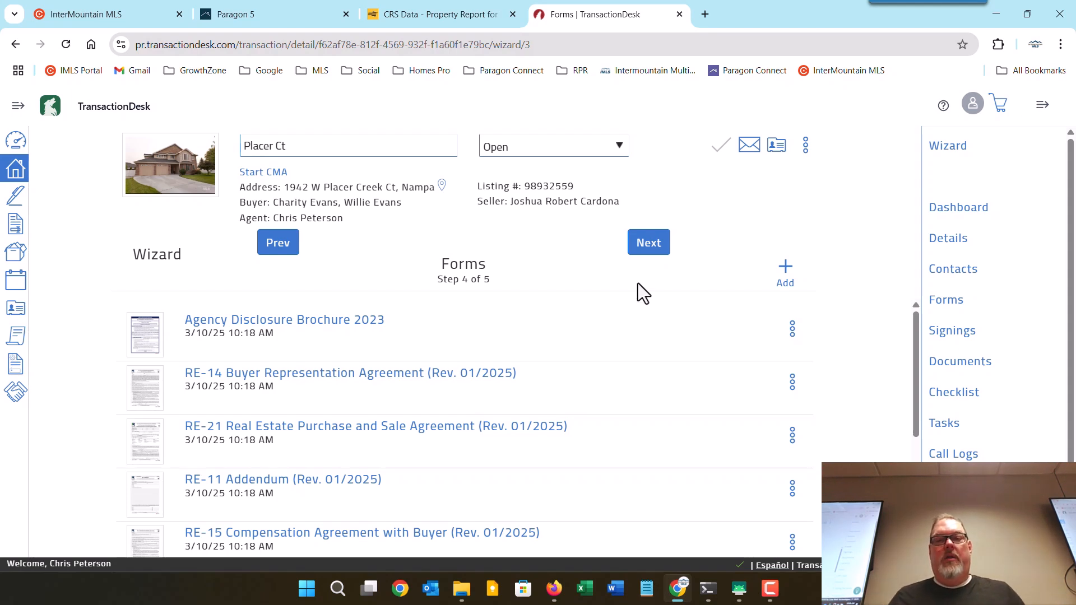
Advance to Documents (step 5), listing Fax-Back Cover Sheet.pdf and Prop Disclosure.pdf.
{"action": "left_click", "coordinate": [648, 245]}
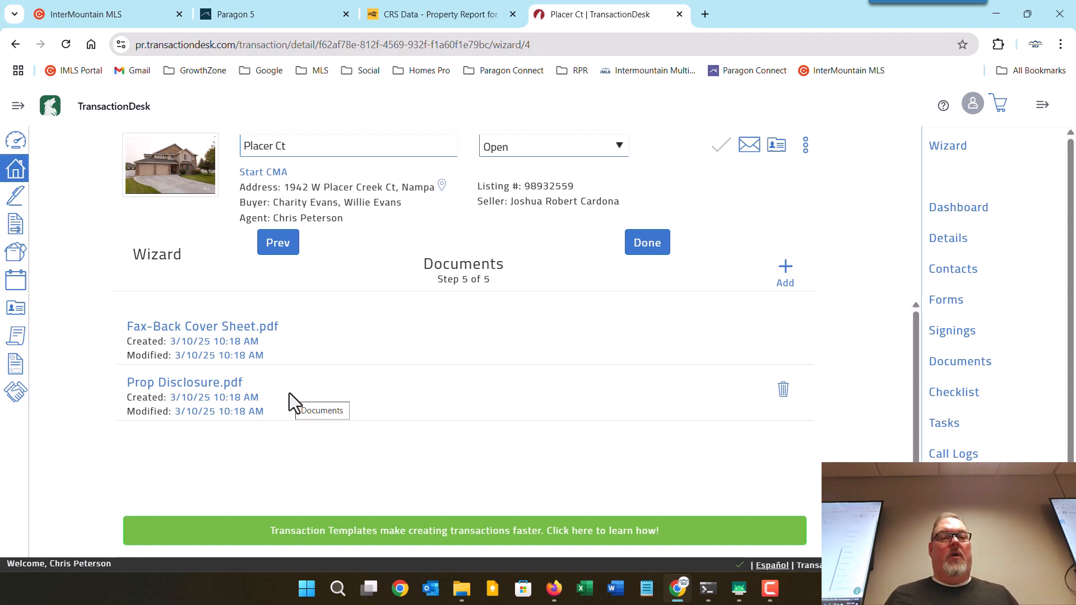
{"action": "left_click", "coordinate": [264, 19]}
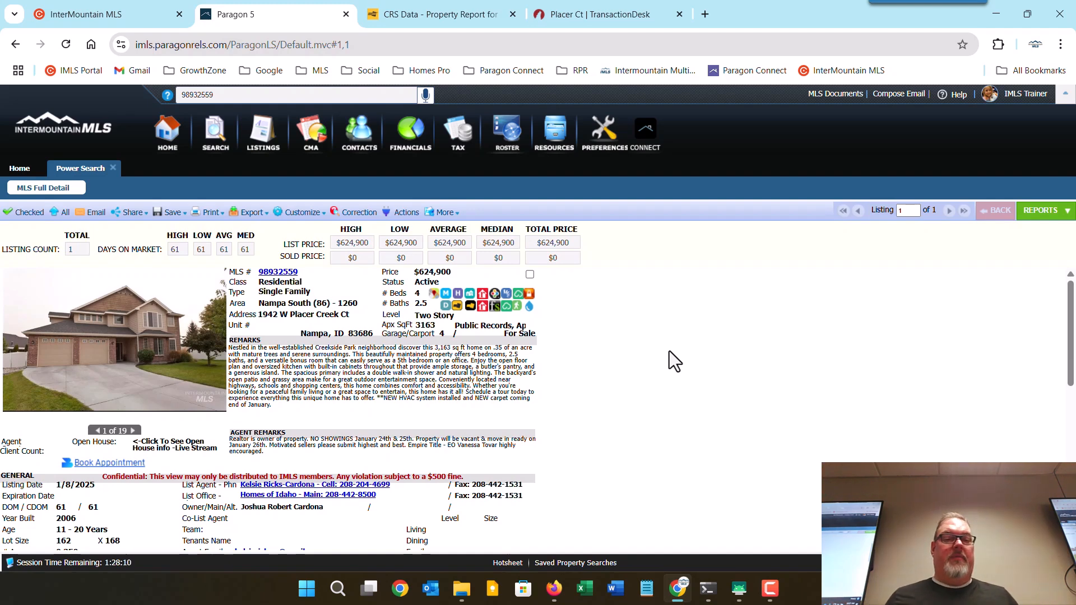
{"action": "left_click", "coordinate": [446, 306]}
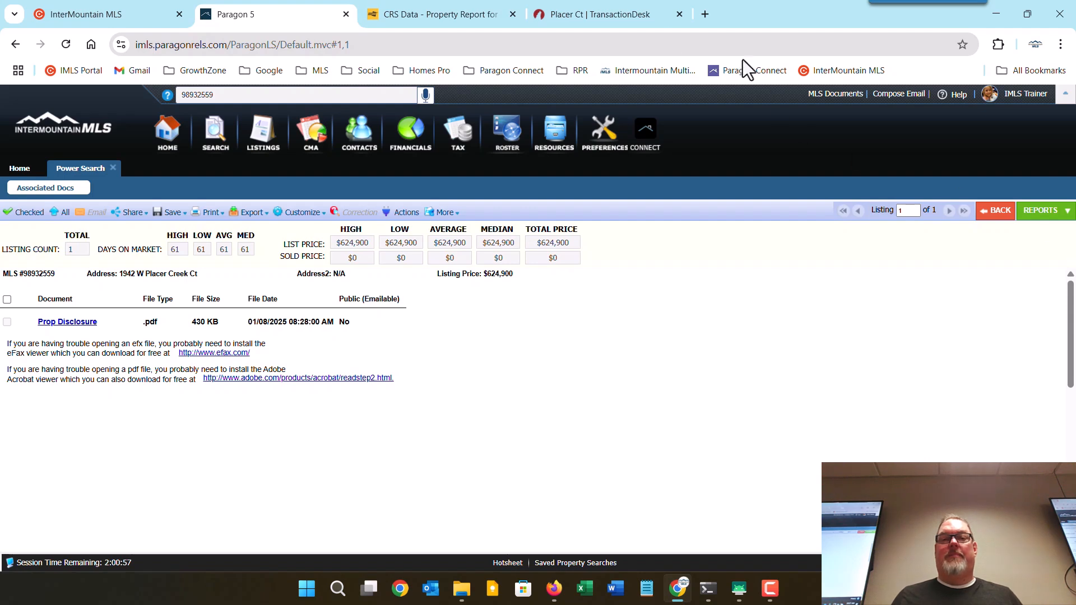
{"action": "left_click", "coordinate": [578, 12]}
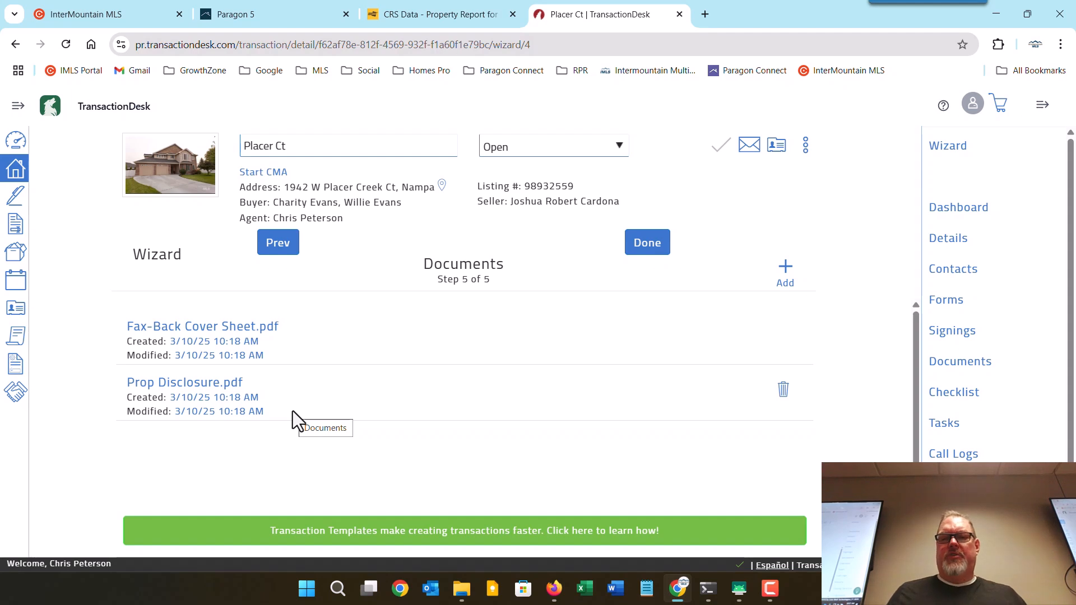
{"action": "left_click", "coordinate": [784, 270]}
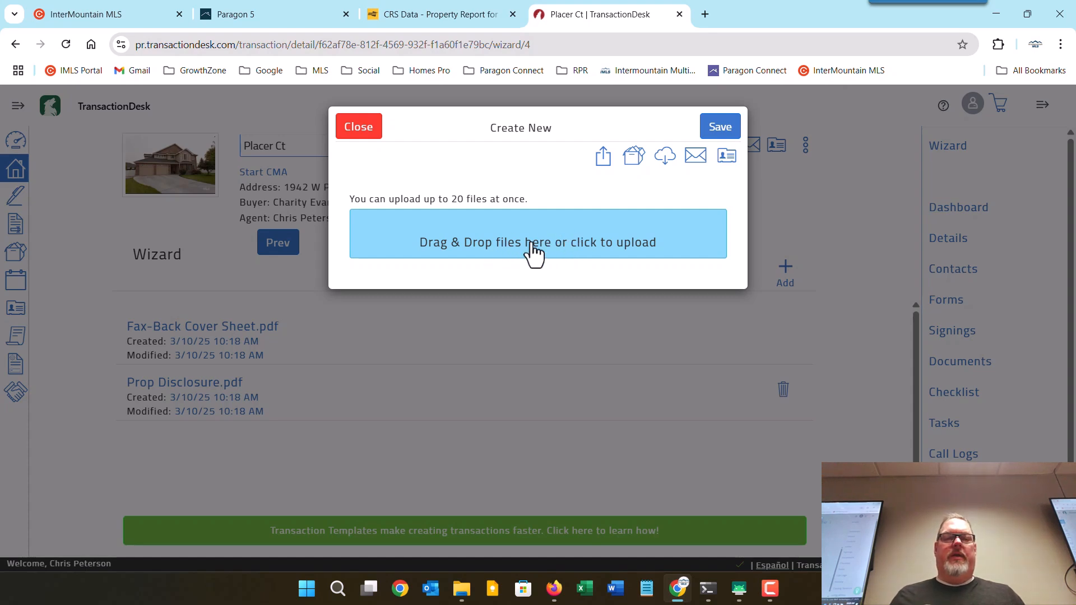
{"action": "left_click", "coordinate": [409, 241]}
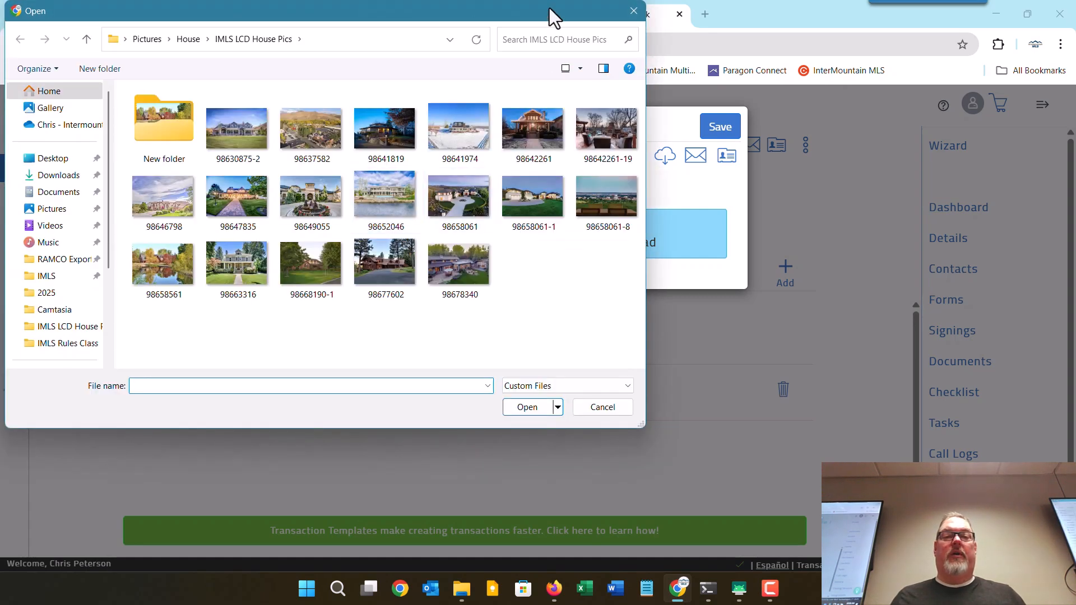
{"action": "left_click", "coordinate": [634, 11]}
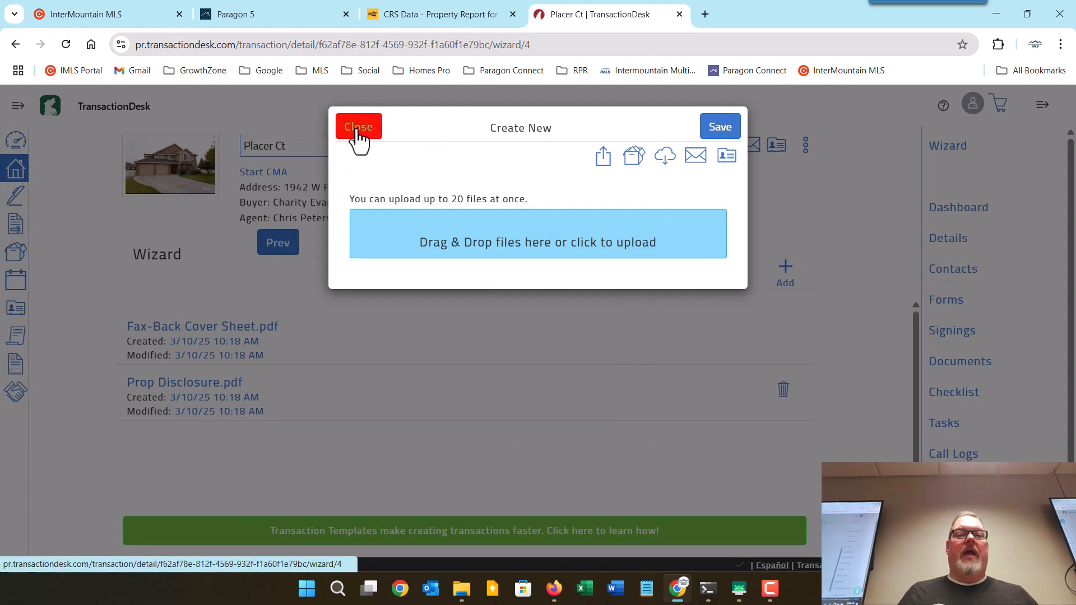
{"action": "left_click", "coordinate": [355, 136]}
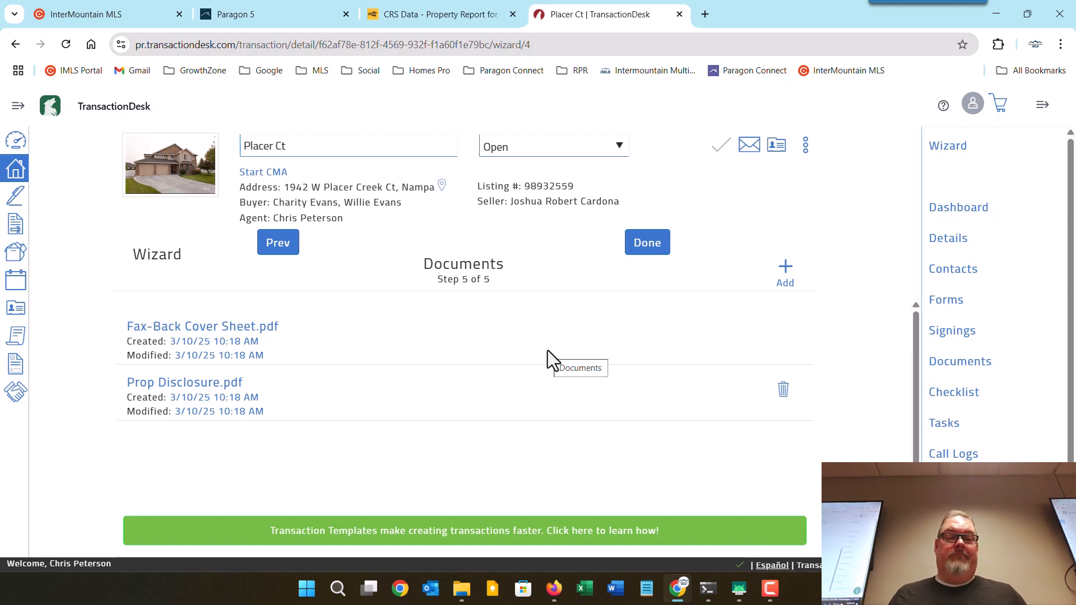
Finish the wizard and unlock the Placer Ct Transaction Dashboard layout for rearranging.
{"action": "left_click", "coordinate": [648, 246]}
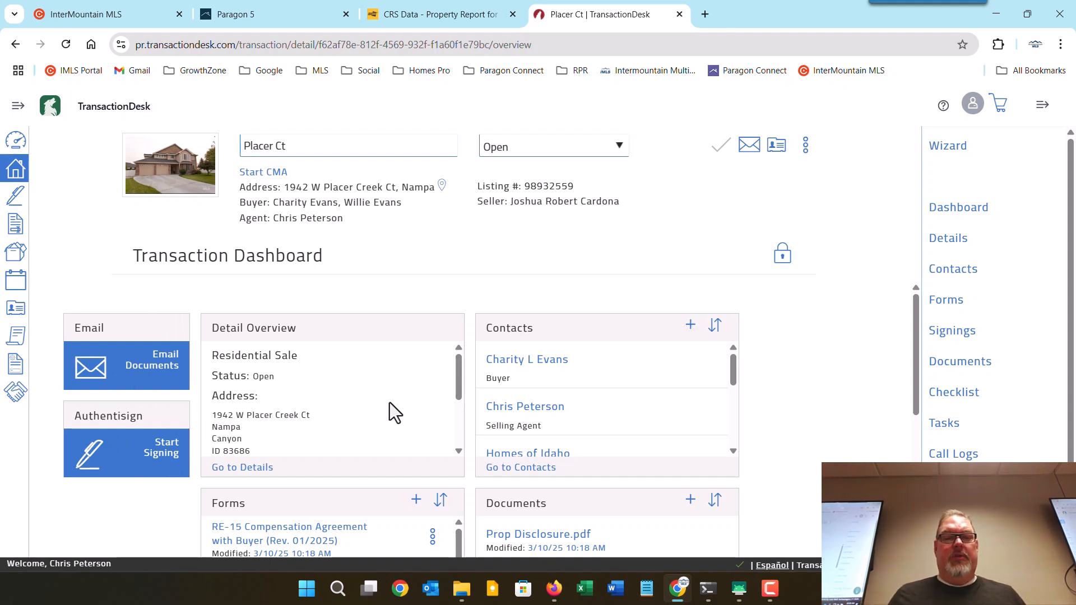
{"action": "left_click_drag", "start_coordinate": [916, 336], "coordinate": [896, 300]}
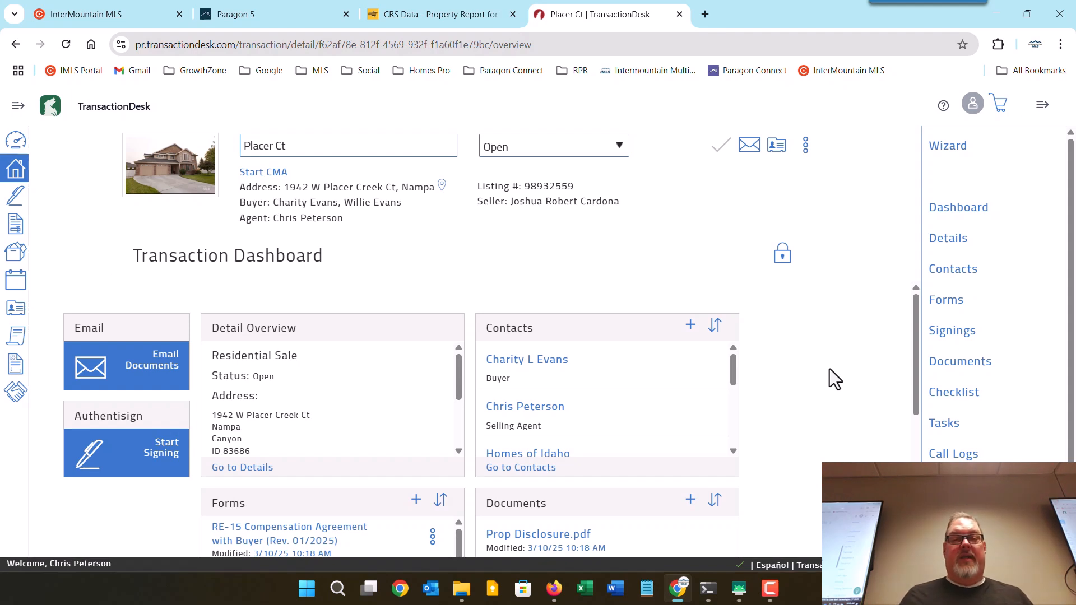
{"action": "left_click", "coordinate": [782, 263]}
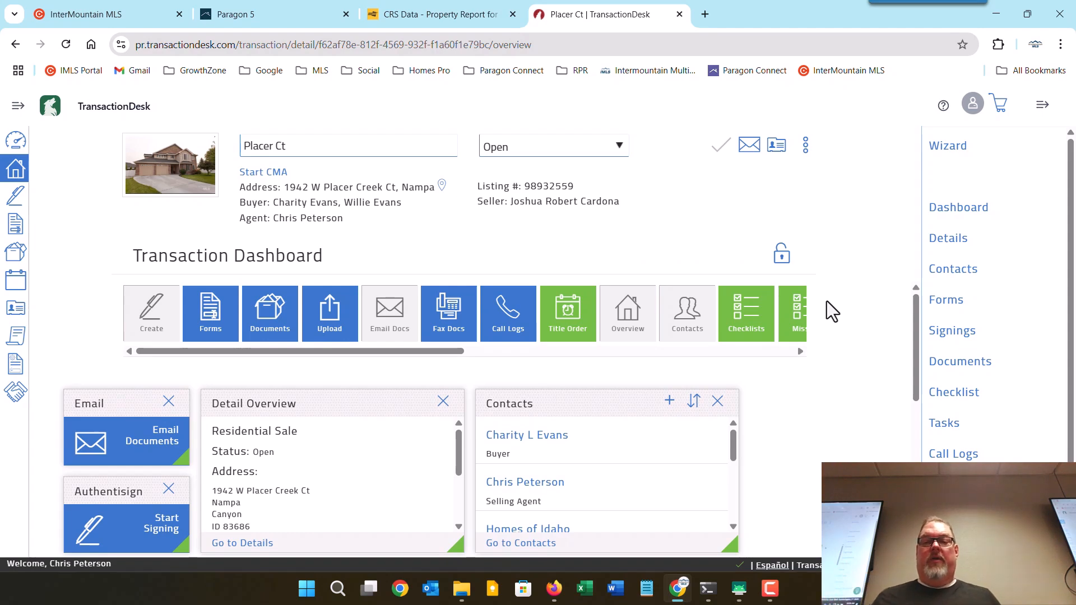
Empty the dashboard by removing all existing widgets, including Email, Authentisign and Detail Overview.
{"action": "mouse_move", "coordinate": [404, 353]}
{"action": "left_mouse_down"}
{"action": "mouse_move", "coordinate": [569, 354]}
{"action": "mouse_move", "coordinate": [406, 353]}
{"action": "left_mouse_up"}
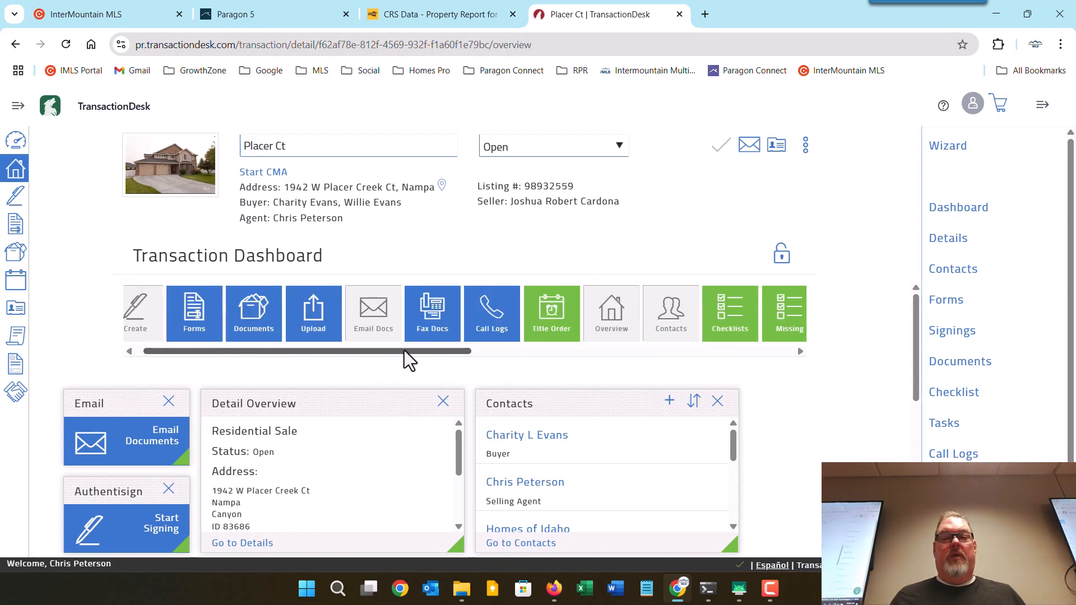
{"action": "left_click", "coordinate": [168, 401]}
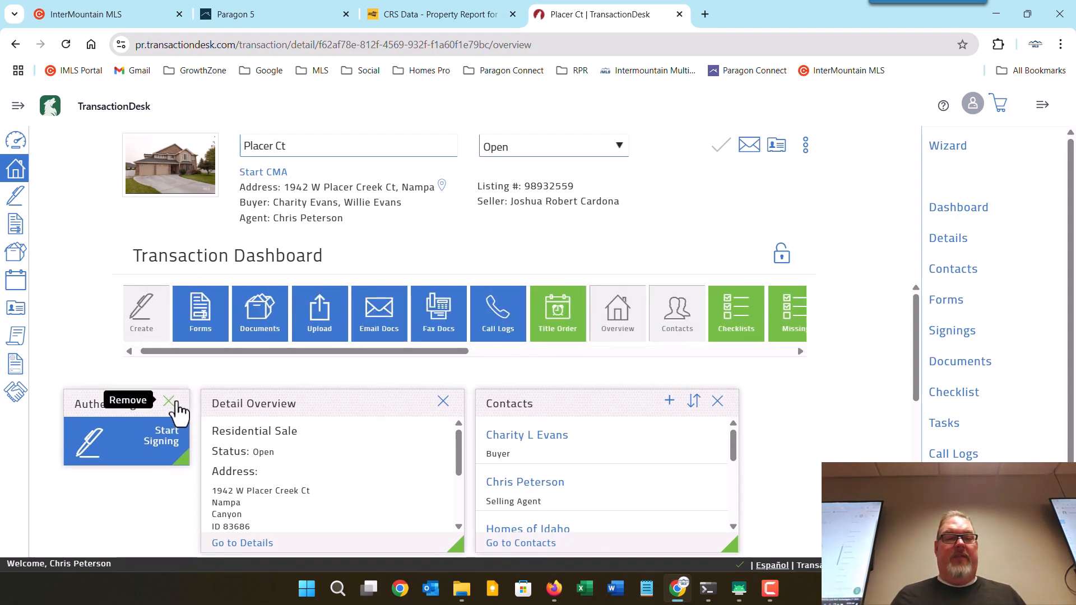
{"action": "left_click", "coordinate": [169, 401]}
{"action": "left_click", "coordinate": [443, 402]}
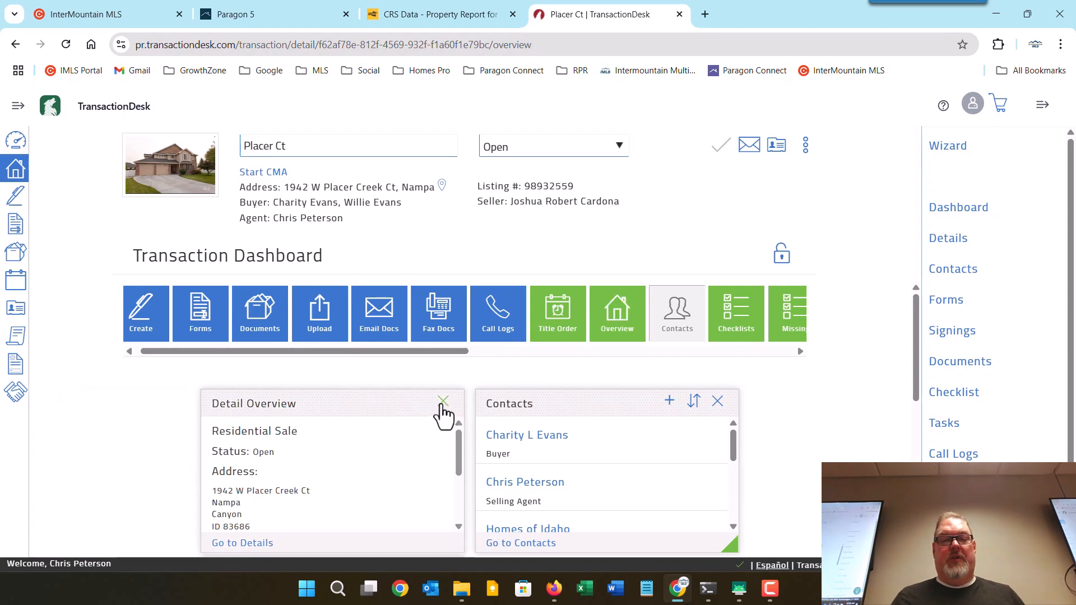
{"action": "left_click", "coordinate": [443, 403]}
{"action": "left_click", "coordinate": [717, 402]}
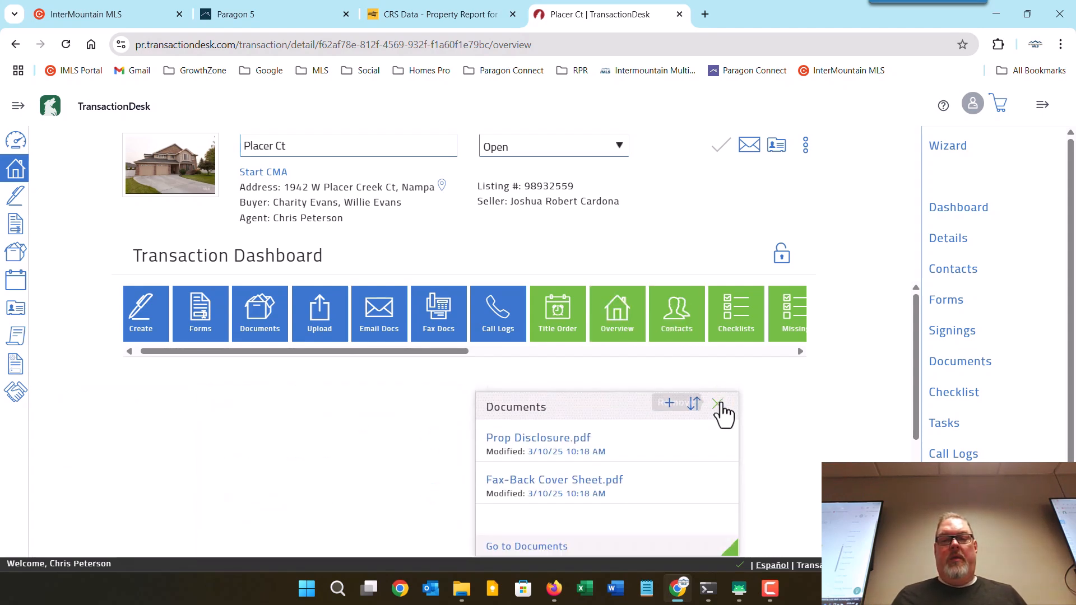
{"action": "left_click", "coordinate": [718, 404]}
{"action": "left_click", "coordinate": [718, 404]}
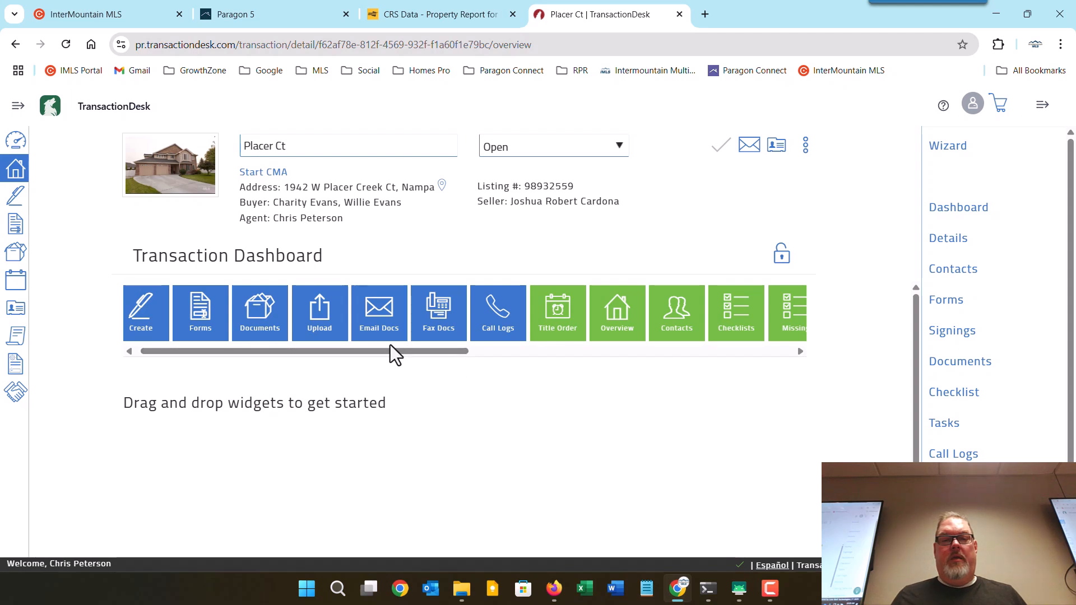
Add Detail Overview, Contacts, Forms and Documents widgets, with Forms and Documents placed beneath.
{"action": "left_click_drag", "start_coordinate": [396, 353], "coordinate": [441, 351]}
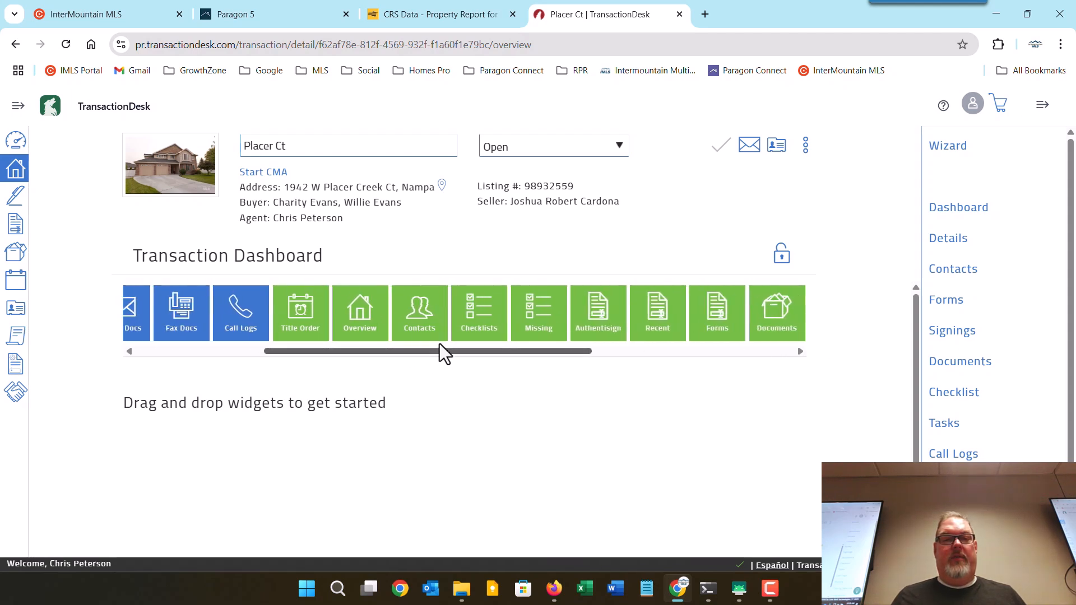
{"action": "left_click", "coordinate": [364, 308]}
{"action": "left_click_drag", "start_coordinate": [223, 391], "coordinate": [391, 393]}
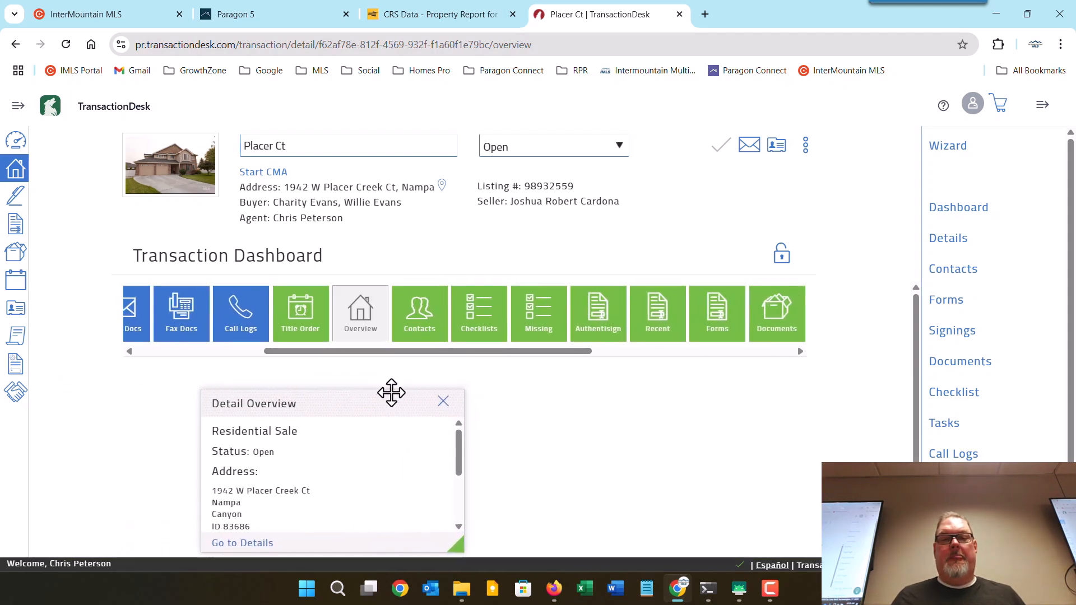
{"action": "left_click_drag", "start_coordinate": [413, 327], "coordinate": [554, 433]}
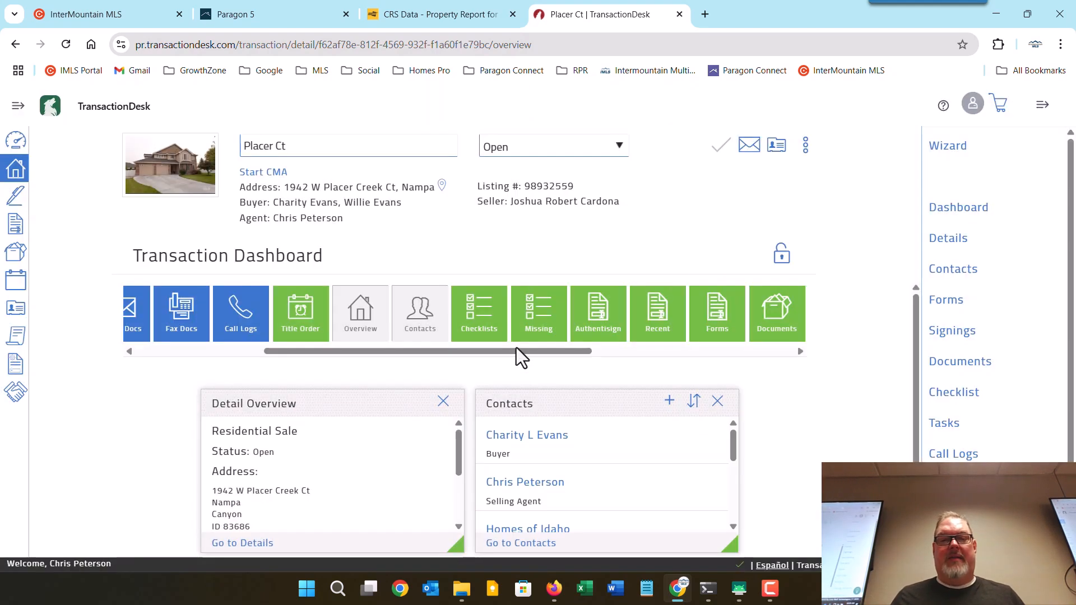
{"action": "left_click_drag", "start_coordinate": [510, 347], "coordinate": [580, 352]}
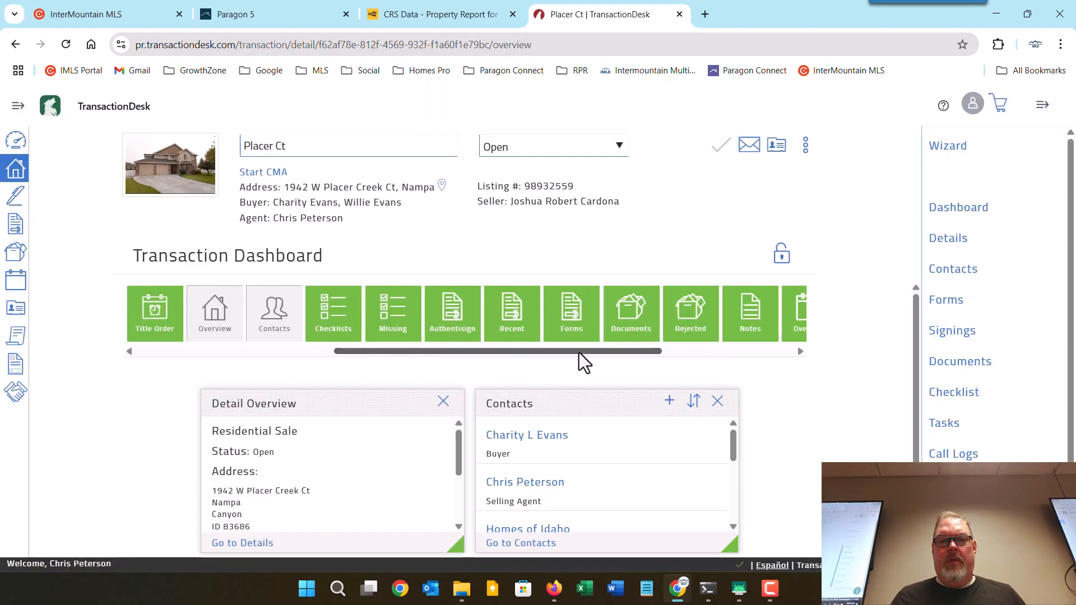
{"action": "left_click_drag", "start_coordinate": [569, 311], "coordinate": [497, 478]}
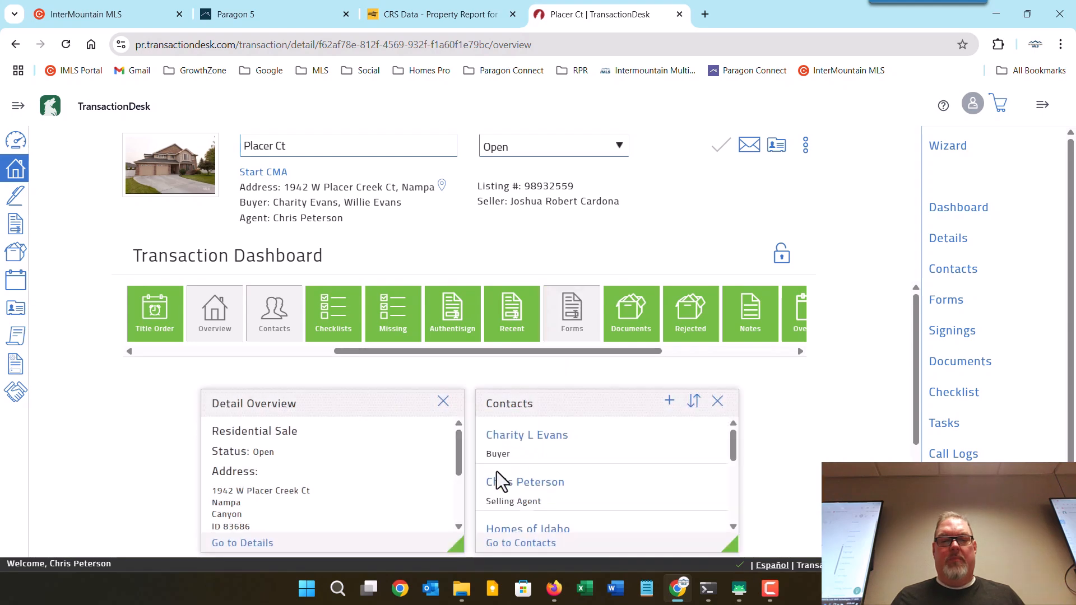
{"action": "left_click_drag", "start_coordinate": [632, 325], "coordinate": [653, 486]}
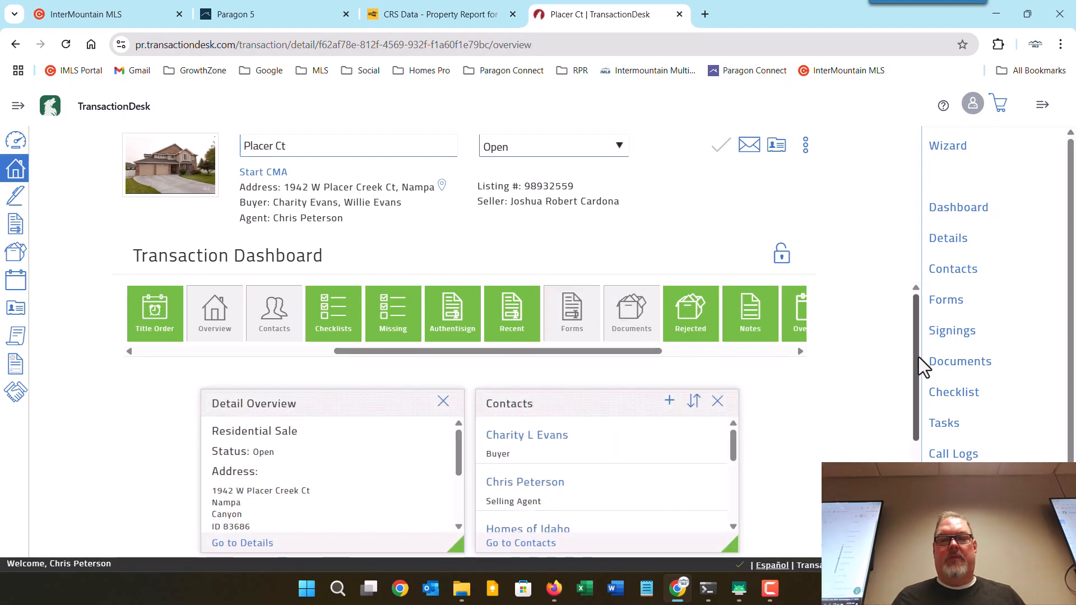
{"action": "scroll", "coordinate": [903, 407], "scroll_direction": "down", "scroll_amount": 4}
{"action": "left_click_drag", "start_coordinate": [444, 379], "coordinate": [586, 379]}
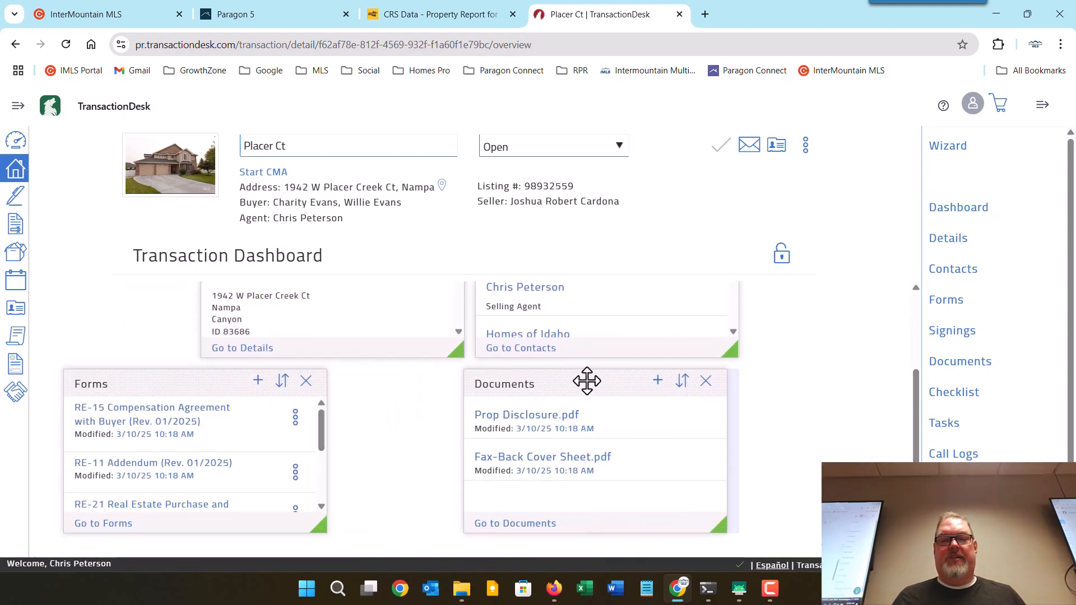
{"action": "left_click_drag", "start_coordinate": [166, 377], "coordinate": [303, 378]}
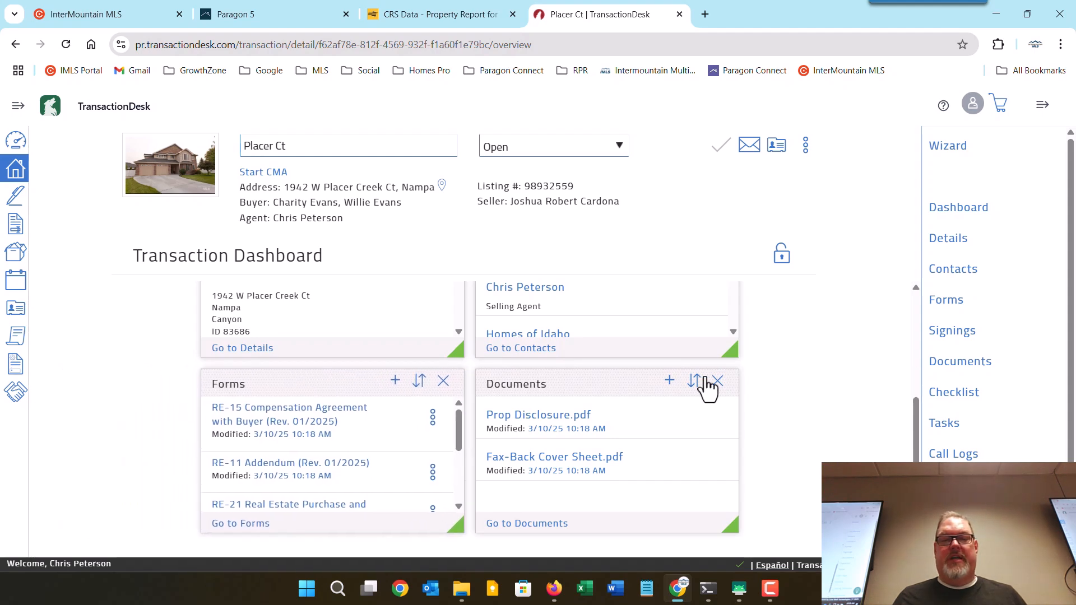
Add the Authentisign widget and widen it full-width beneath Forms and Documents.
{"action": "left_click_drag", "start_coordinate": [919, 420], "coordinate": [921, 286]}
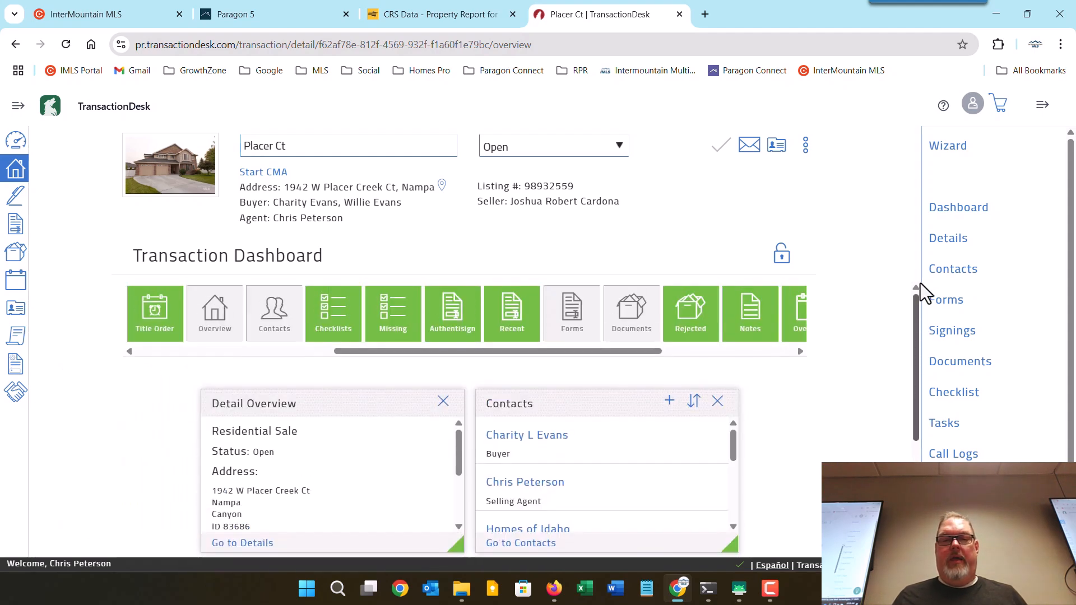
{"action": "left_click_drag", "start_coordinate": [443, 322], "coordinate": [451, 459]}
{"action": "left_click_drag", "start_coordinate": [916, 322], "coordinate": [916, 448]}
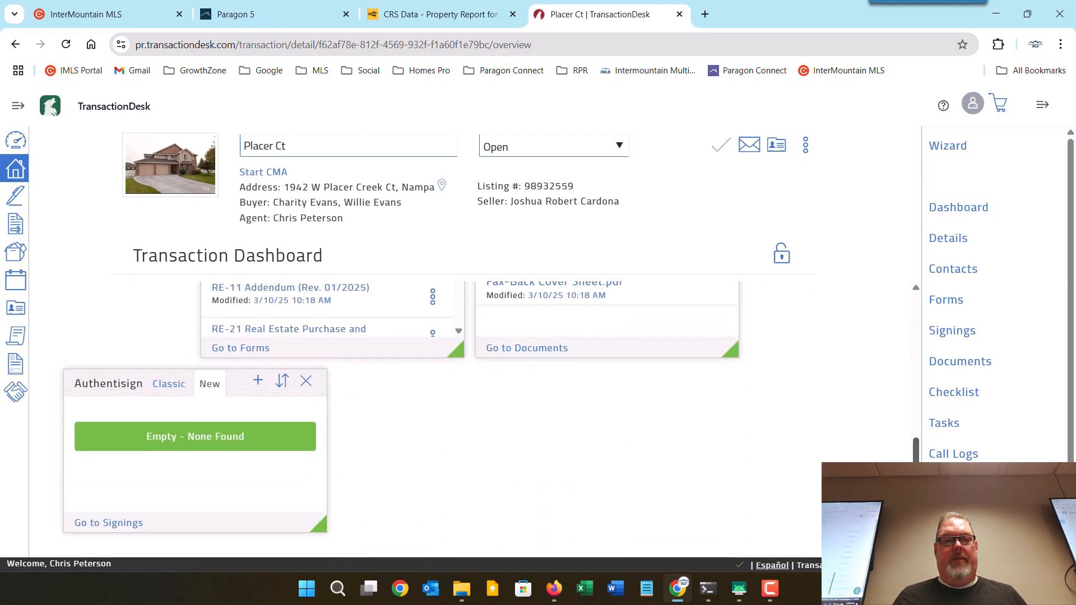
{"action": "left_click_drag", "start_coordinate": [106, 389], "coordinate": [314, 387]}
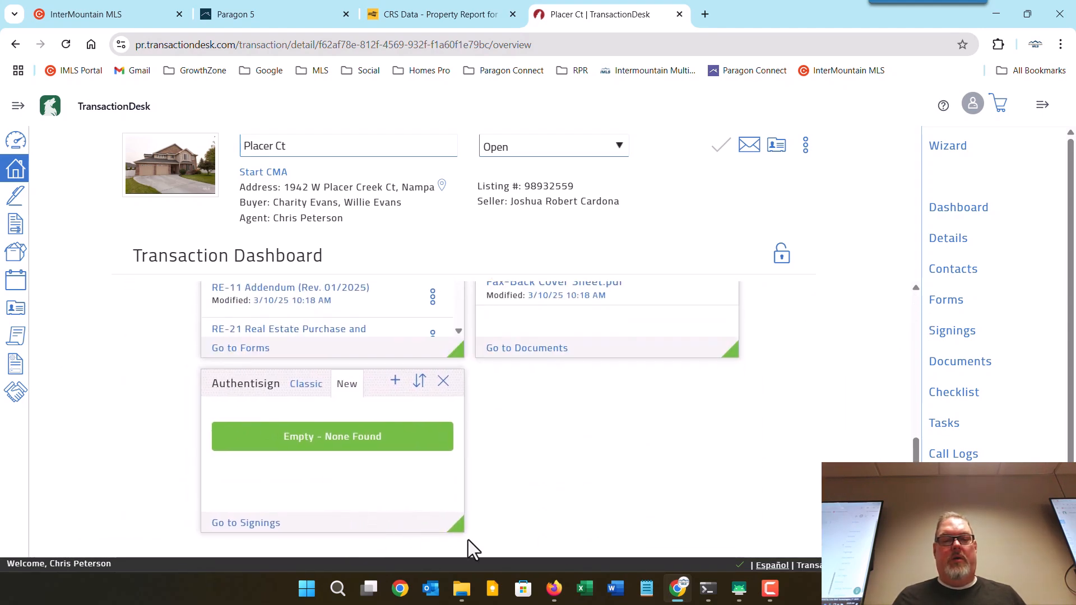
{"action": "left_click_drag", "start_coordinate": [456, 528], "coordinate": [722, 531]}
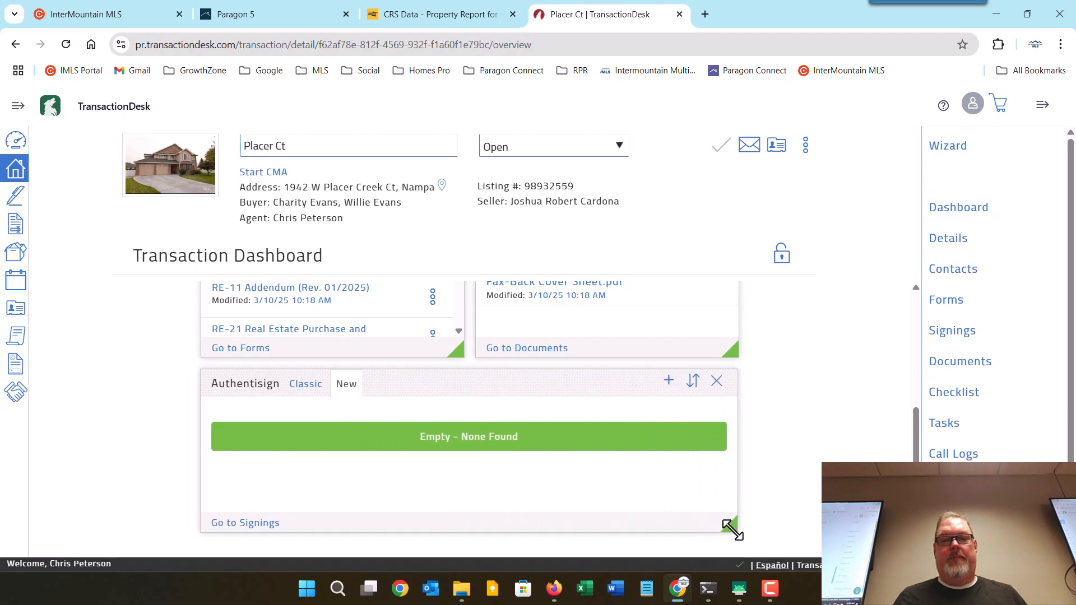
{"action": "left_click_drag", "start_coordinate": [915, 434], "coordinate": [915, 321]}
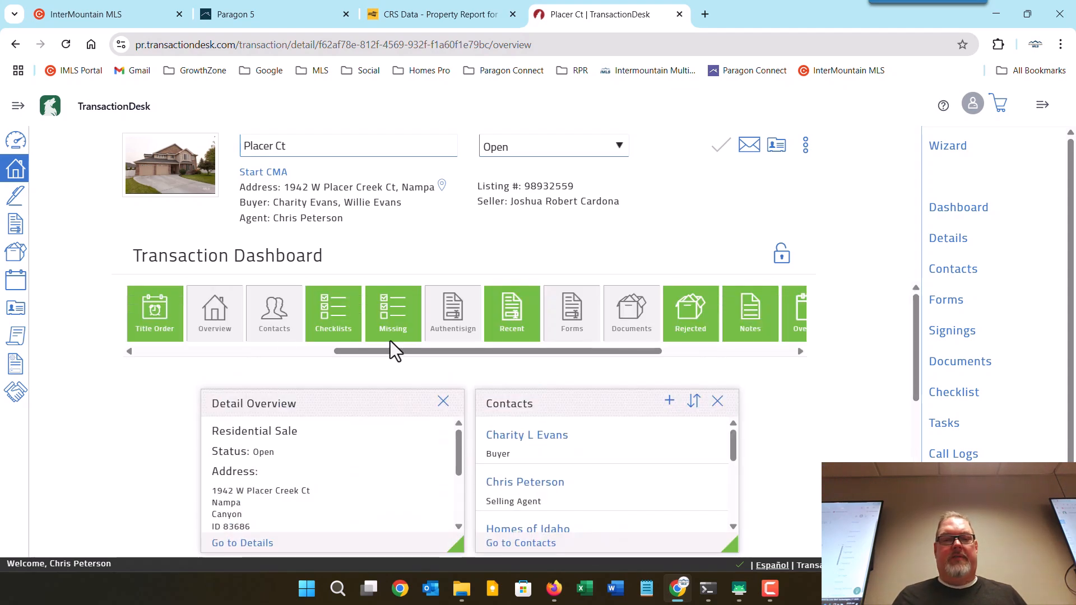
Add Start Signing and Email Documents widgets, stacked left of Detail Overview and Contacts.
{"action": "left_click", "coordinate": [178, 352]}
{"action": "left_click_drag", "start_coordinate": [166, 320], "coordinate": [137, 454]}
{"action": "left_click_drag", "start_coordinate": [401, 314], "coordinate": [232, 465]}
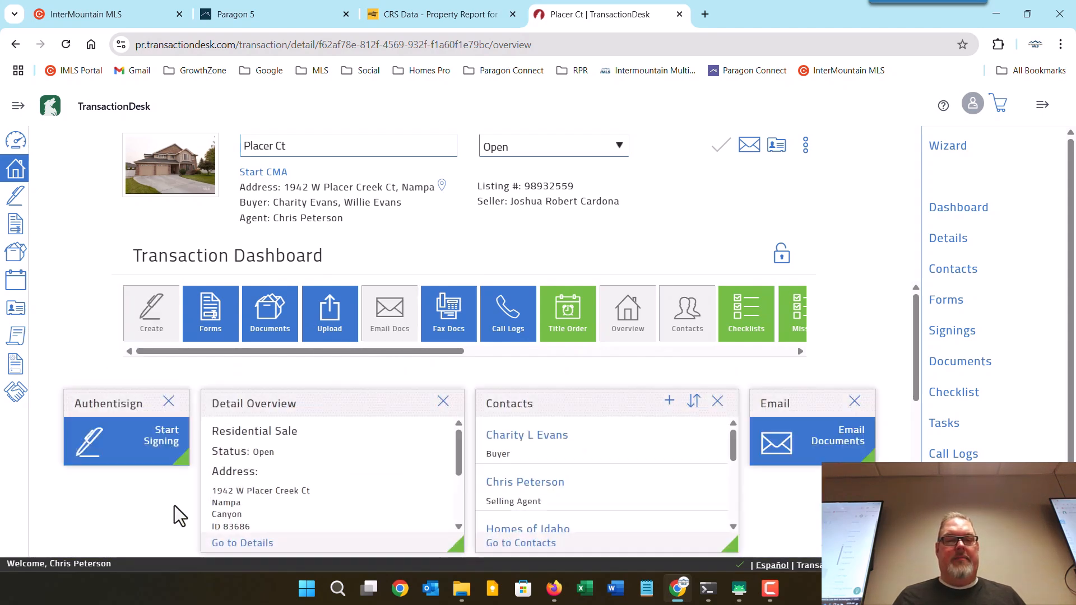
{"action": "left_click_drag", "start_coordinate": [804, 401], "coordinate": [115, 490]}
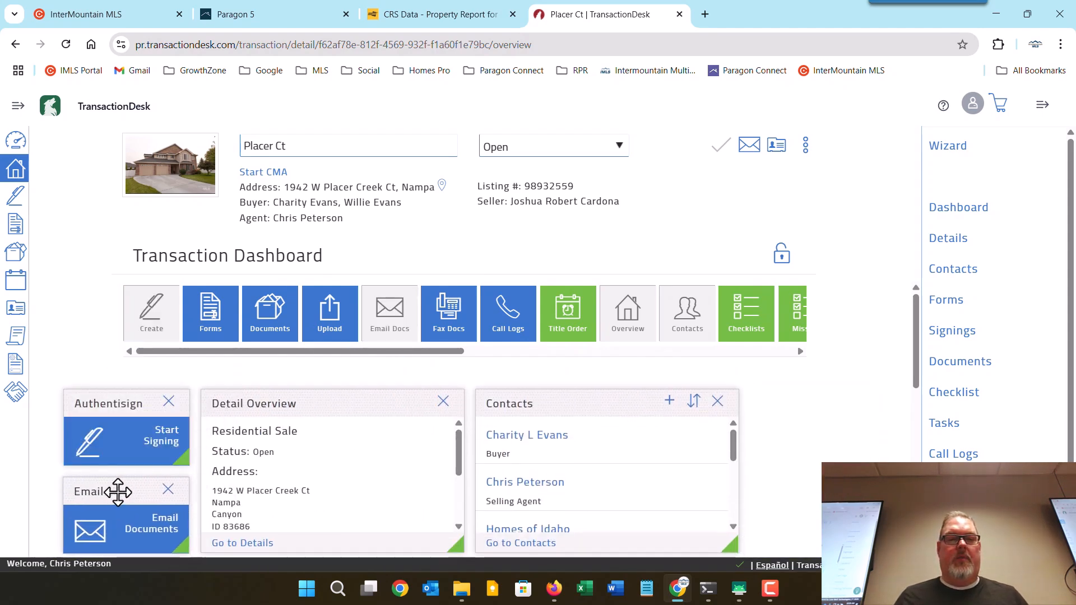
{"action": "left_click_drag", "start_coordinate": [357, 352], "coordinate": [663, 364]}
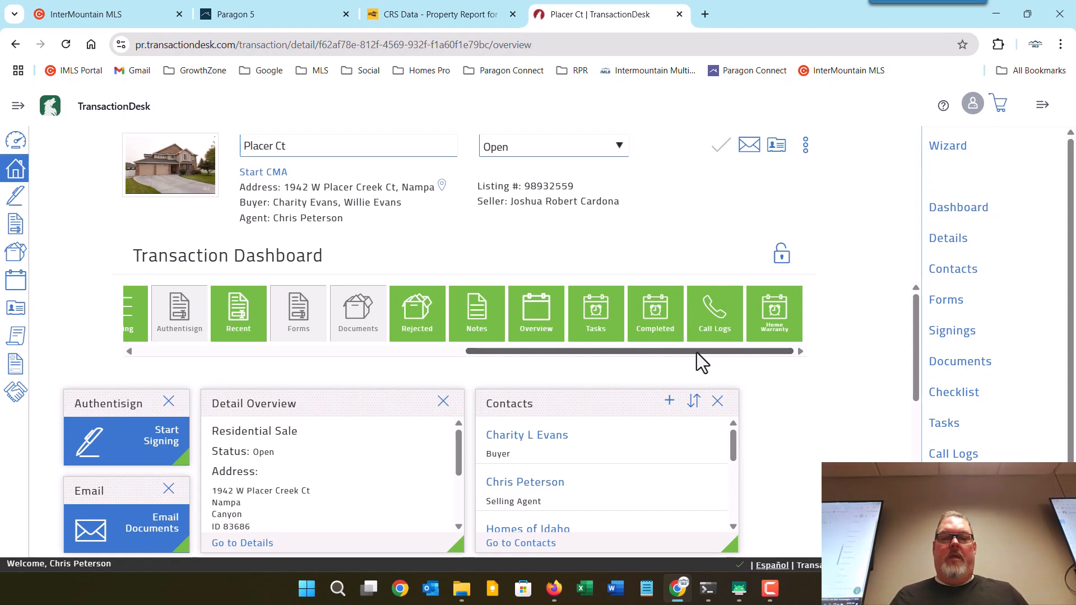
{"action": "left_click_drag", "start_coordinate": [700, 361], "coordinate": [464, 367]}
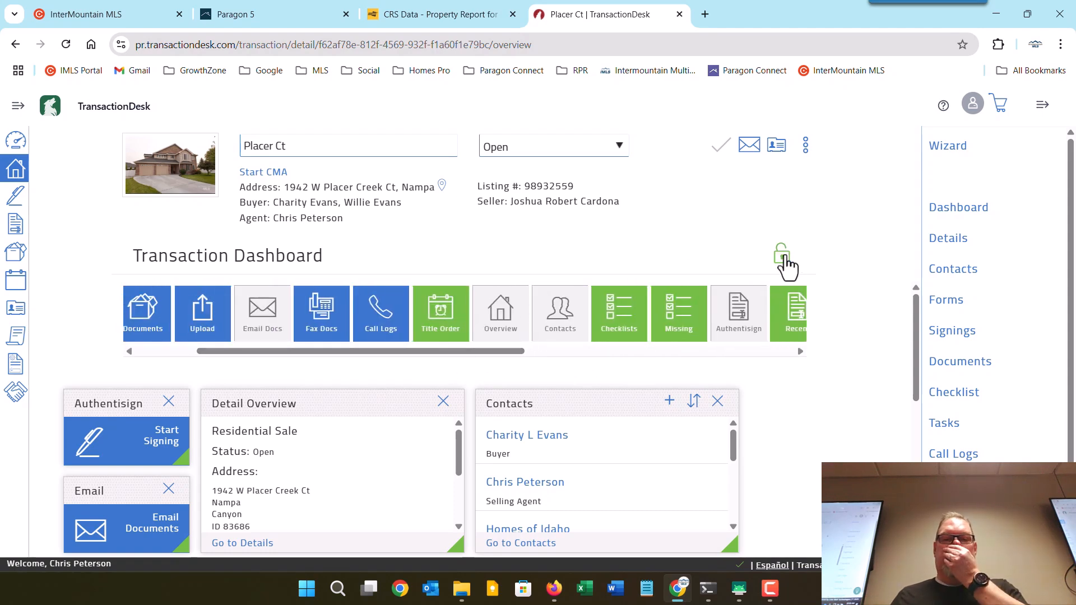
Lock the dashboard layout and check that Authentisign reads Empty - None Found.
{"action": "left_click", "coordinate": [783, 255]}
{"action": "mouse_move", "coordinate": [915, 297]}
{"action": "left_mouse_down"}
{"action": "mouse_move", "coordinate": [914, 443]}
{"action": "mouse_move", "coordinate": [906, 307]}
{"action": "left_mouse_up"}
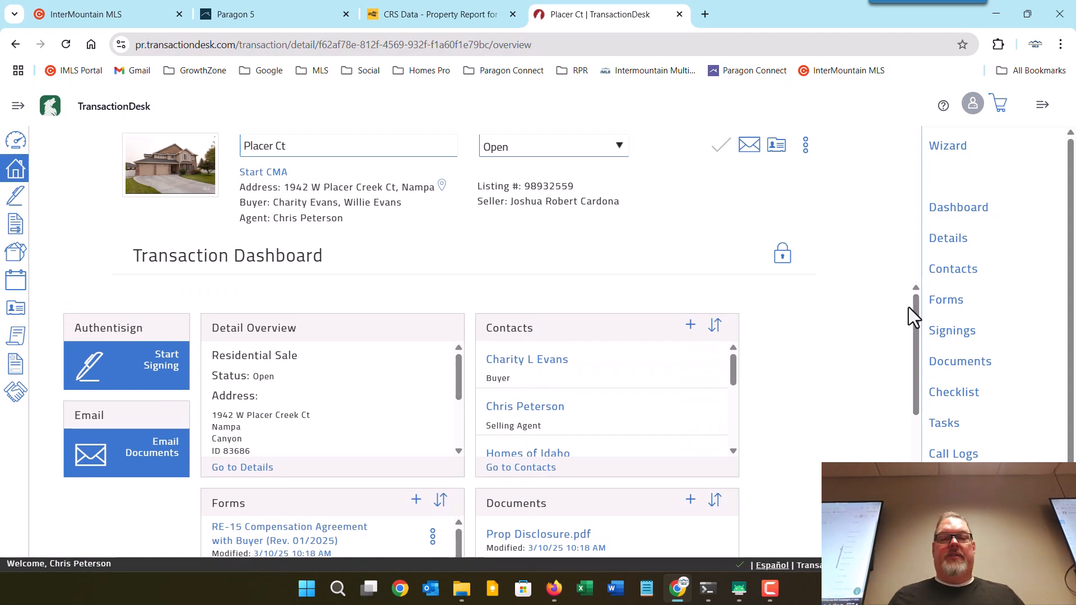
{"action": "scroll", "coordinate": [916, 353], "scroll_direction": "down", "scroll_amount": 2}
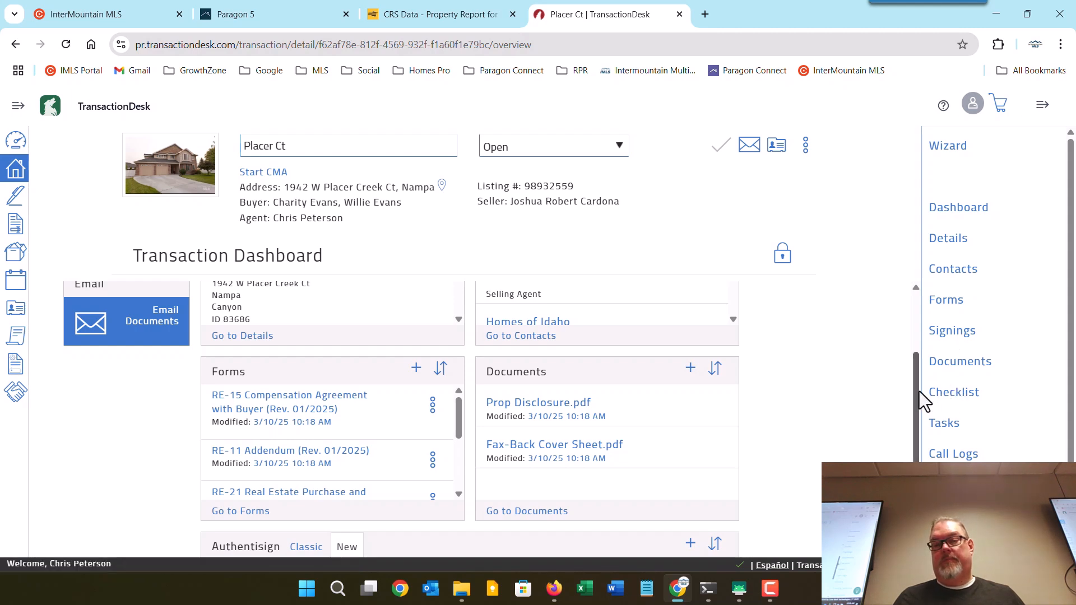
{"action": "left_click_drag", "start_coordinate": [917, 392], "coordinate": [914, 331]}
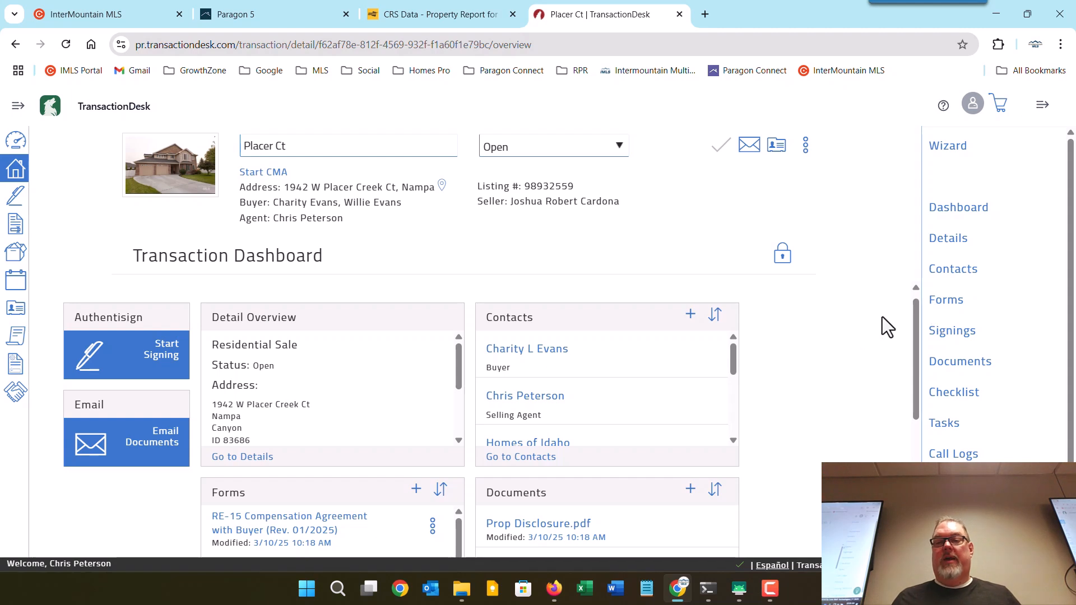
{"action": "scroll", "coordinate": [842, 376], "scroll_direction": "down", "scroll_amount": 4}
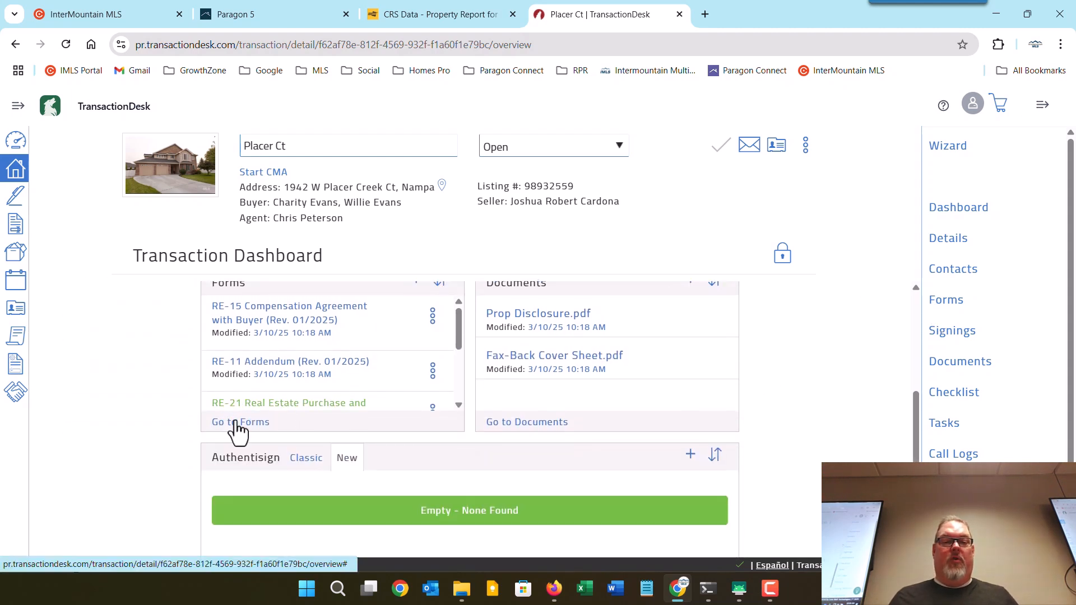
From the Forms widget's full list, open the RE-14 Buyer Representation Agreement.
{"action": "left_click", "coordinate": [233, 427]}
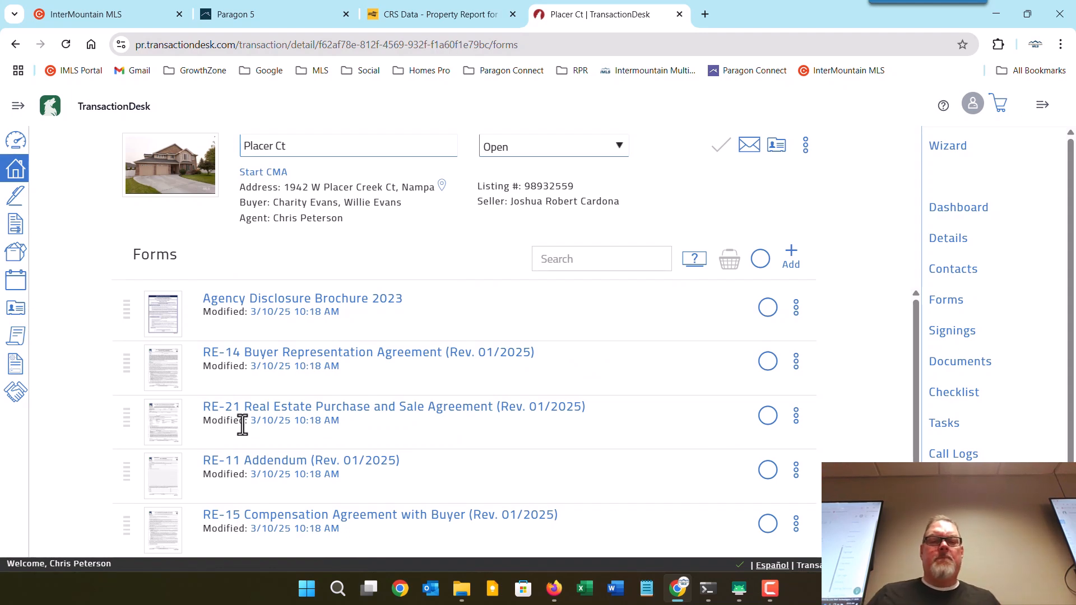
{"action": "left_click", "coordinate": [373, 353]}
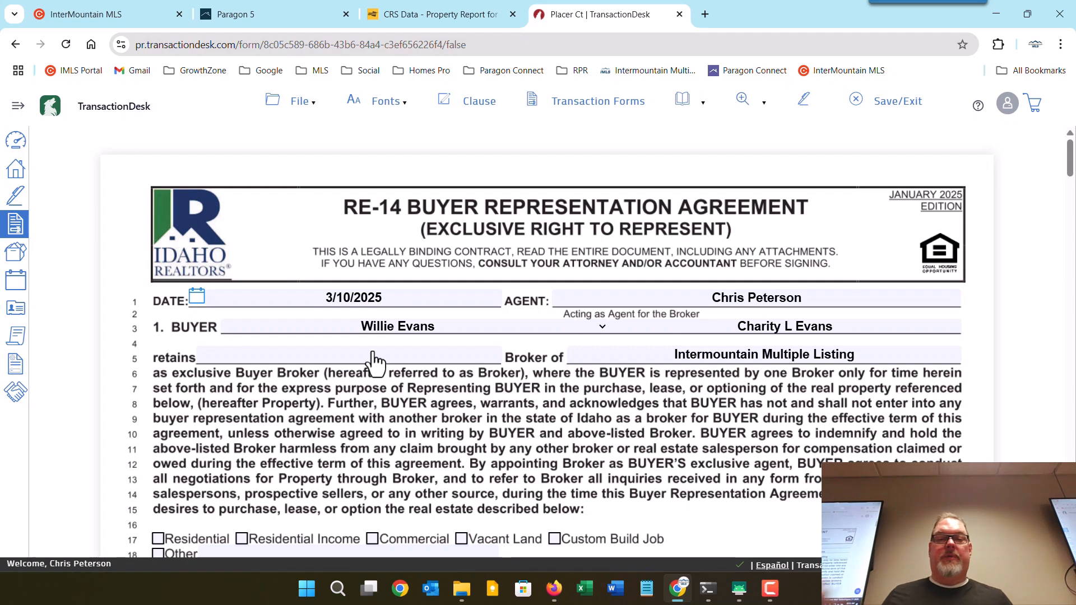
Join the two buyer names with '&' and review the agreement's pages 1 through 3.
{"action": "left_click", "coordinate": [601, 328]}
{"action": "left_click", "coordinate": [597, 360]}
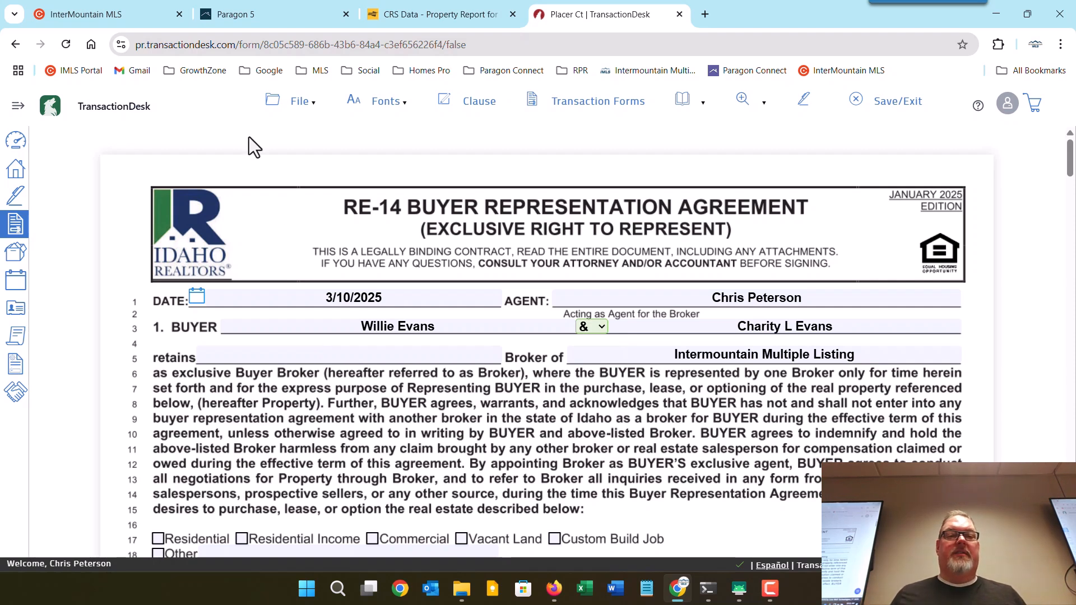
{"action": "mouse_move", "coordinate": [272, 107]}
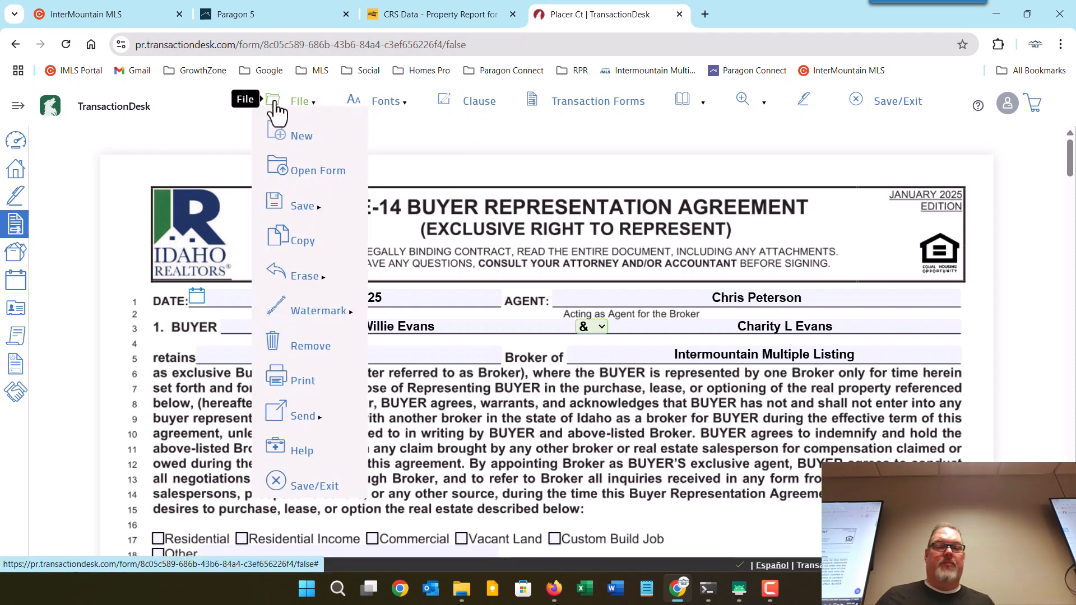
{"action": "mouse_move", "coordinate": [288, 207]}
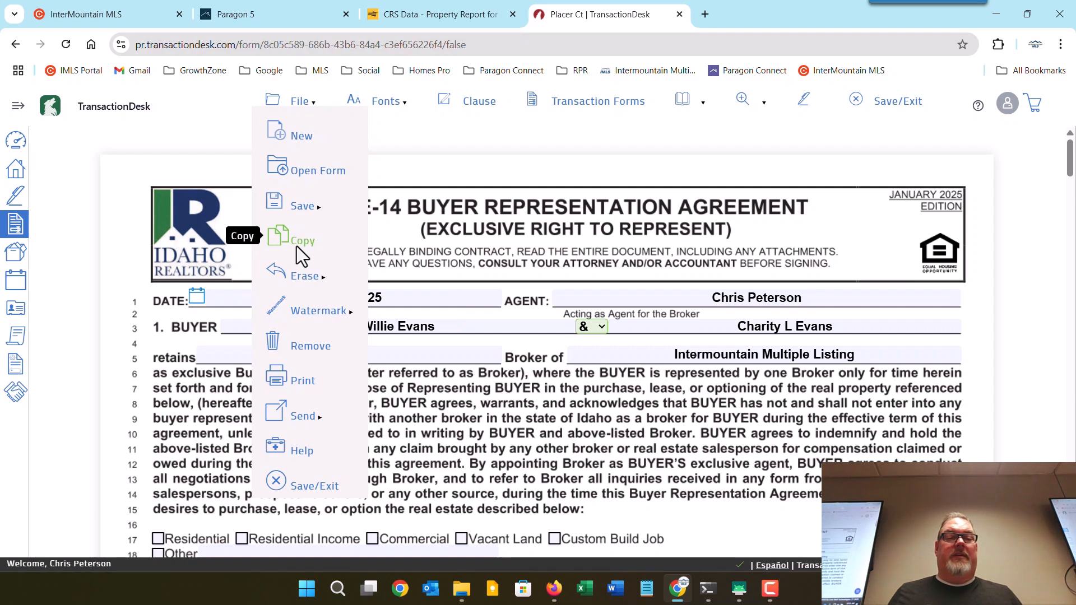
{"action": "mouse_move", "coordinate": [310, 311]}
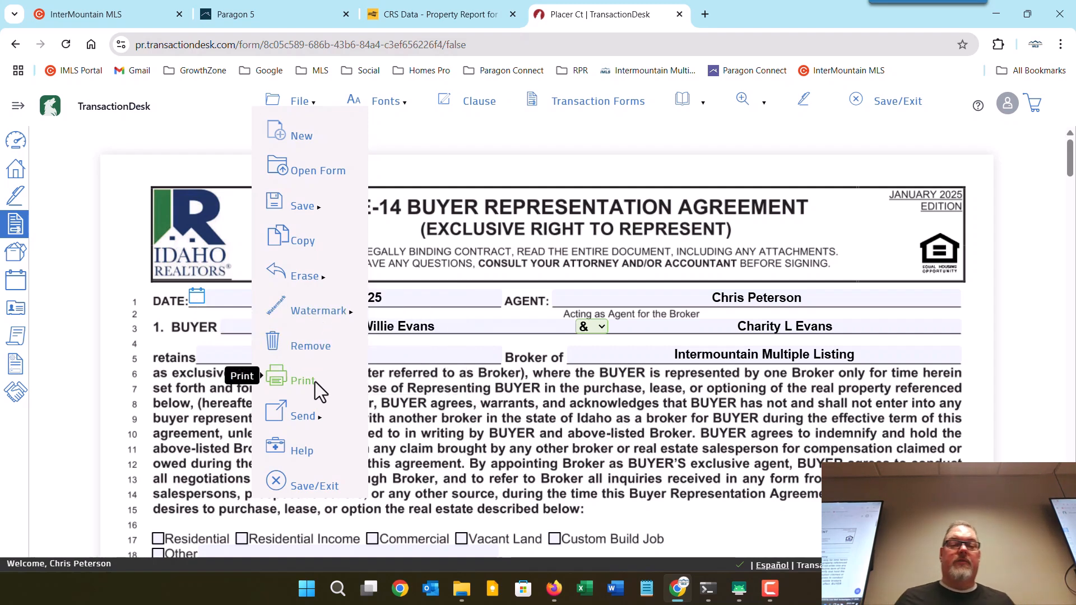
{"action": "mouse_move", "coordinate": [320, 415]}
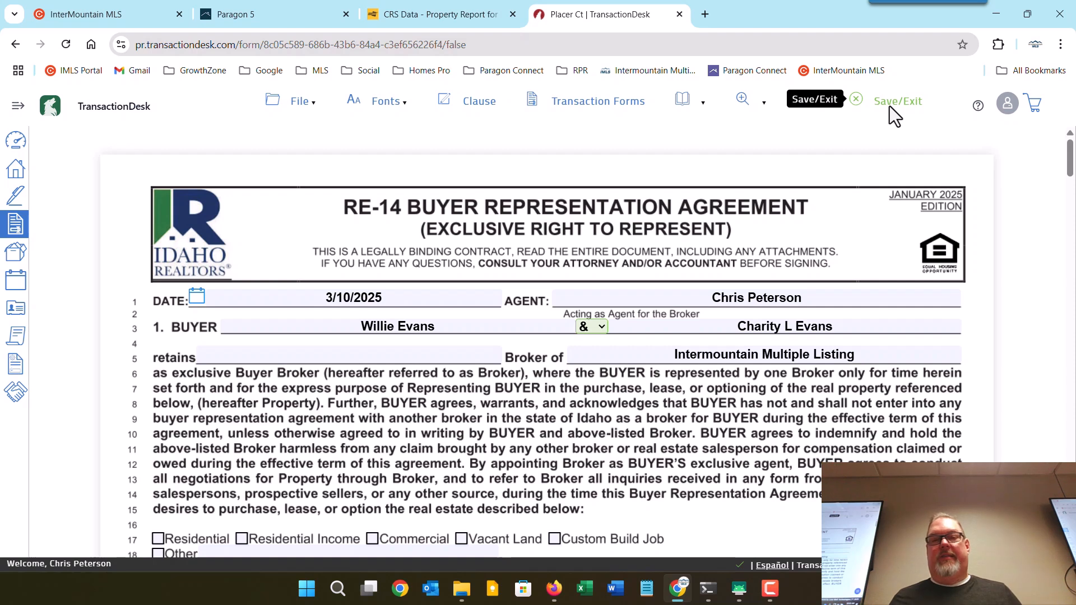
{"action": "mouse_move", "coordinate": [378, 109]}
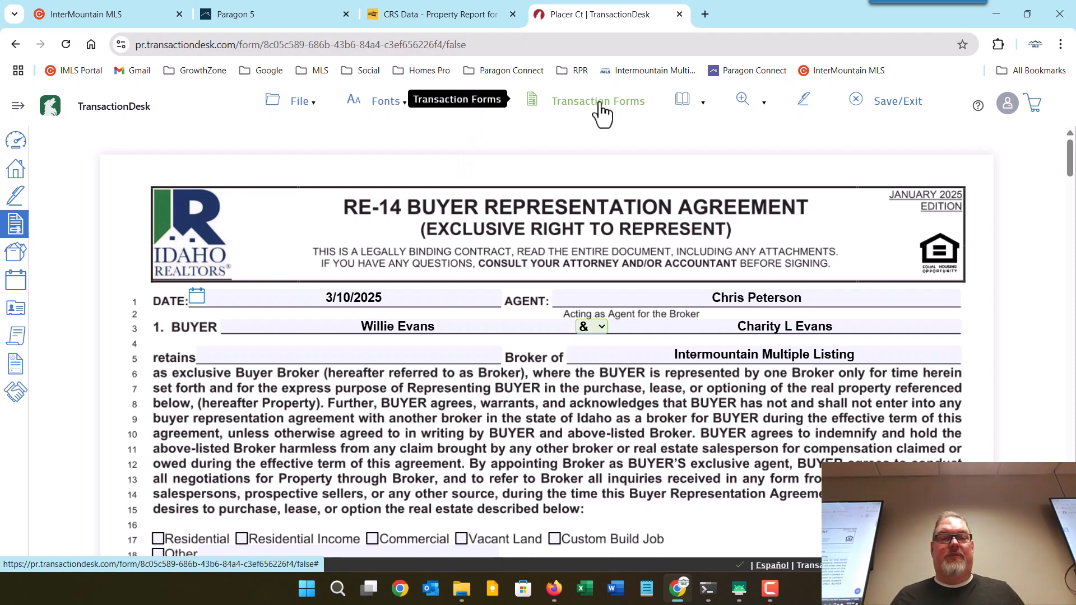
{"action": "mouse_move", "coordinate": [694, 111]}
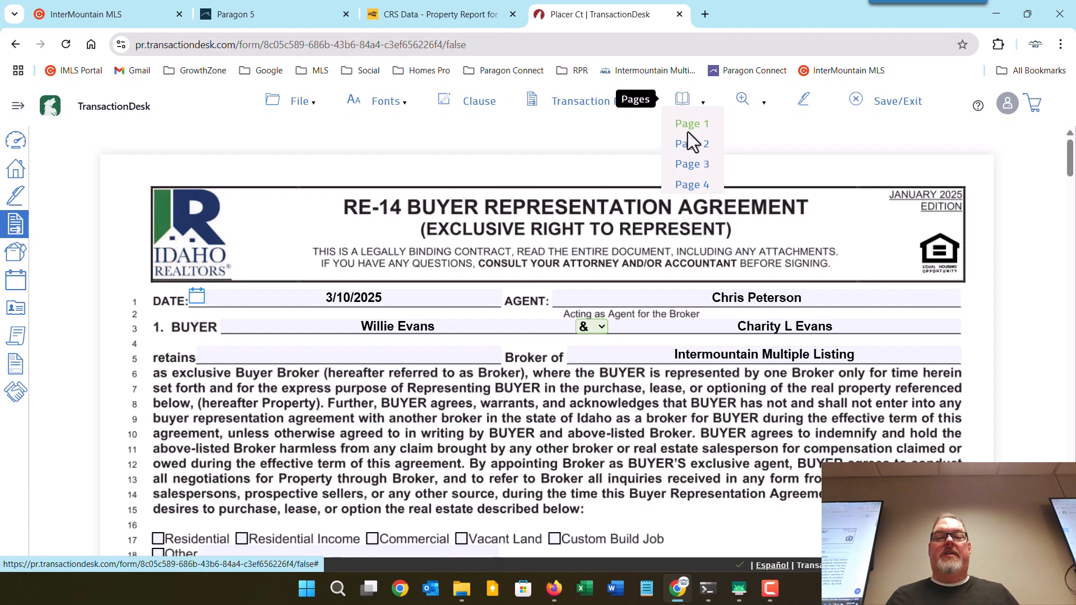
{"action": "left_click", "coordinate": [691, 163]}
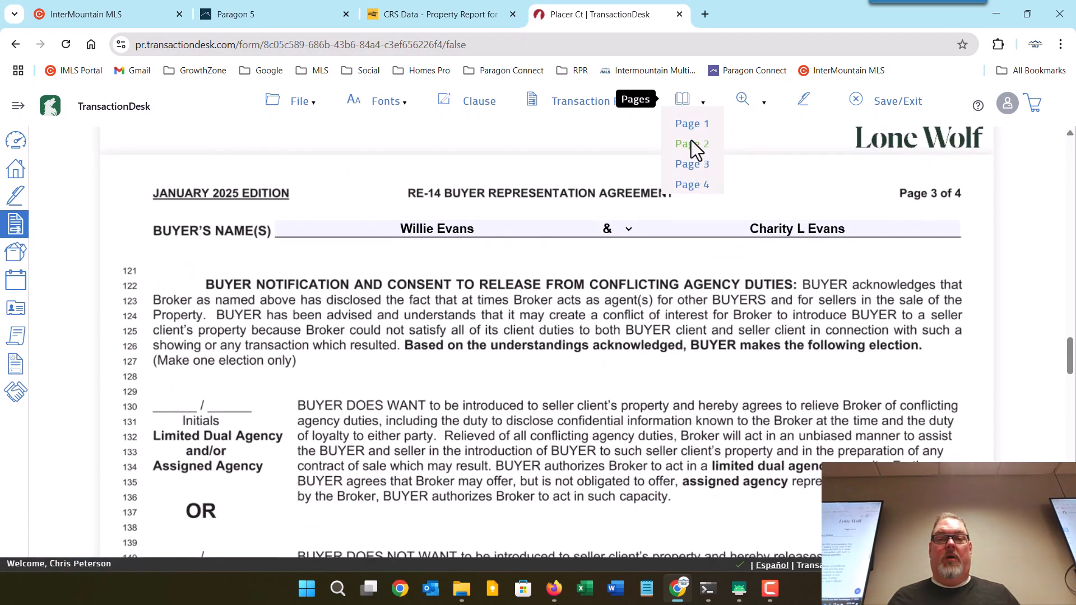
{"action": "left_click", "coordinate": [690, 125]}
{"action": "mouse_move", "coordinate": [763, 112]}
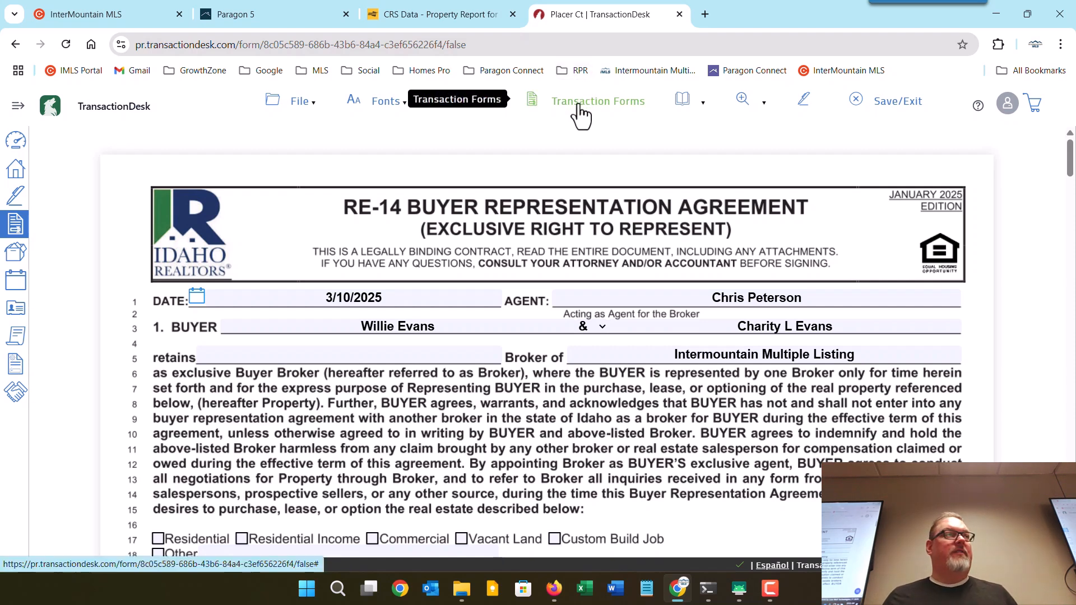
Open the RE-21 Purchase and Sale Agreement and place the cursor in section 5 Other Terms.
{"action": "left_click", "coordinate": [581, 115]}
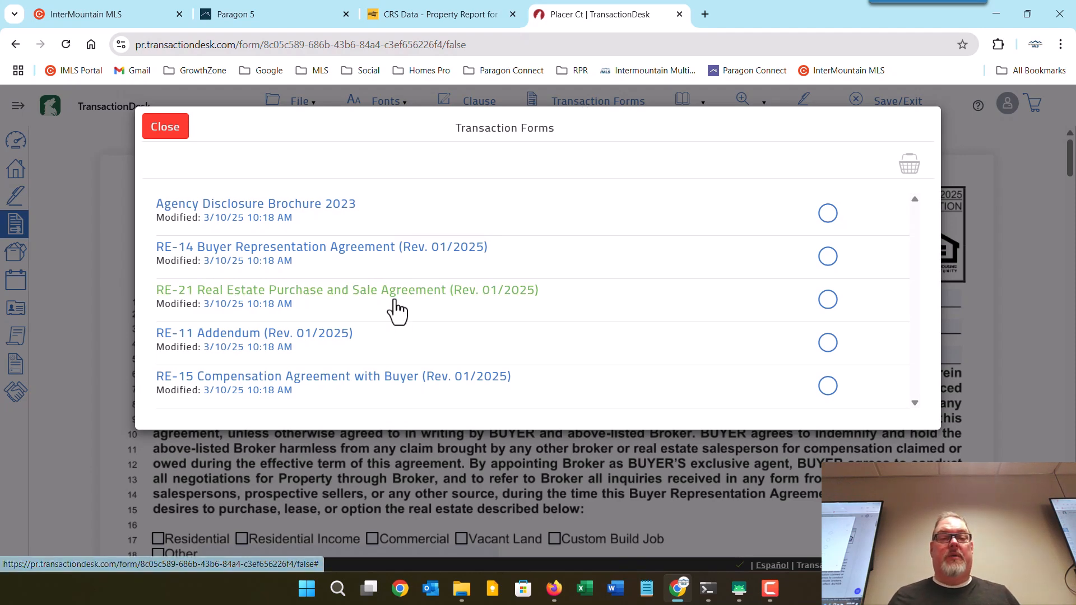
{"action": "left_click", "coordinate": [303, 303]}
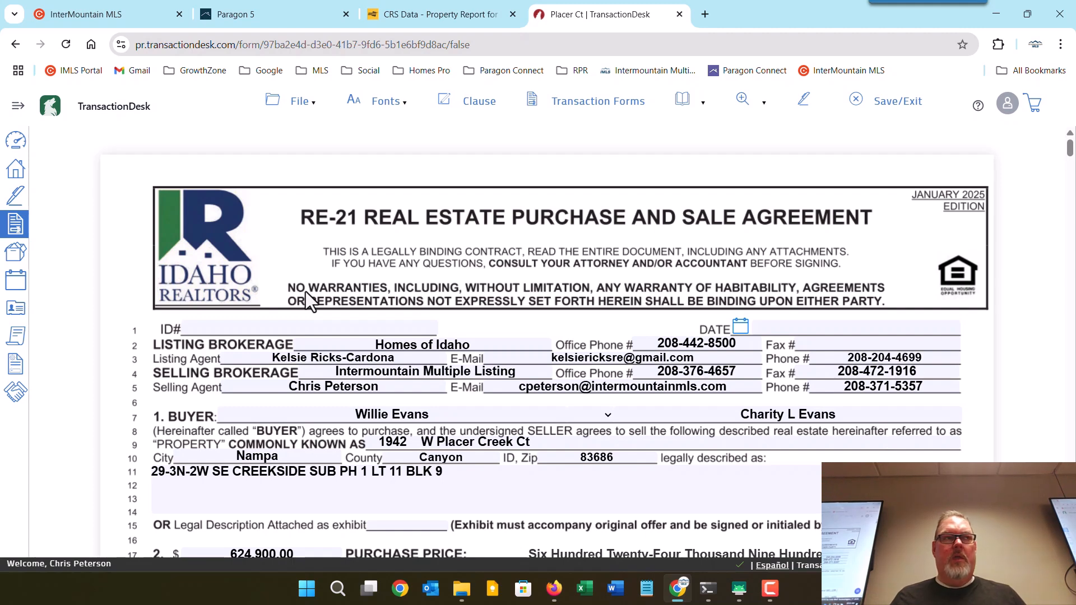
{"action": "scroll", "coordinate": [311, 290], "scroll_direction": "down", "scroll_amount": 5}
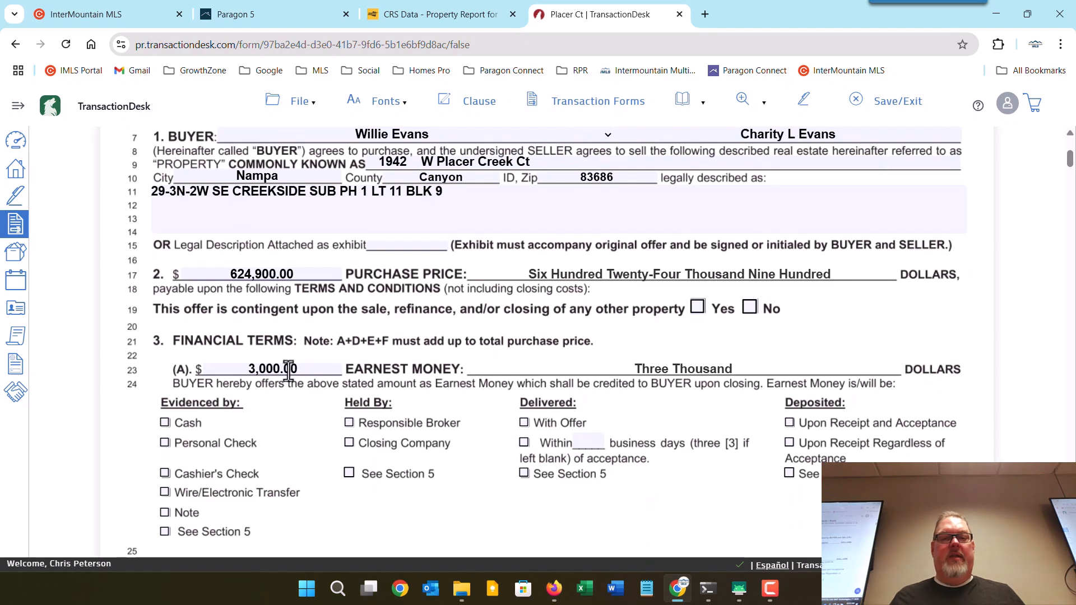
{"action": "scroll", "coordinate": [305, 371], "scroll_direction": "down", "scroll_amount": 15}
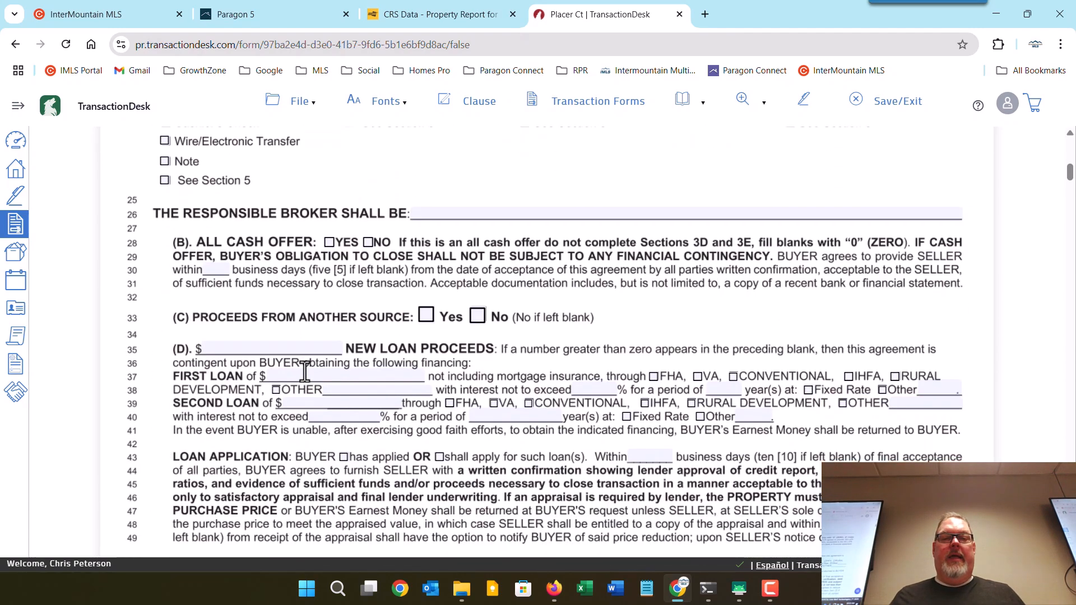
{"action": "scroll", "coordinate": [338, 374], "scroll_direction": "down", "scroll_amount": 6}
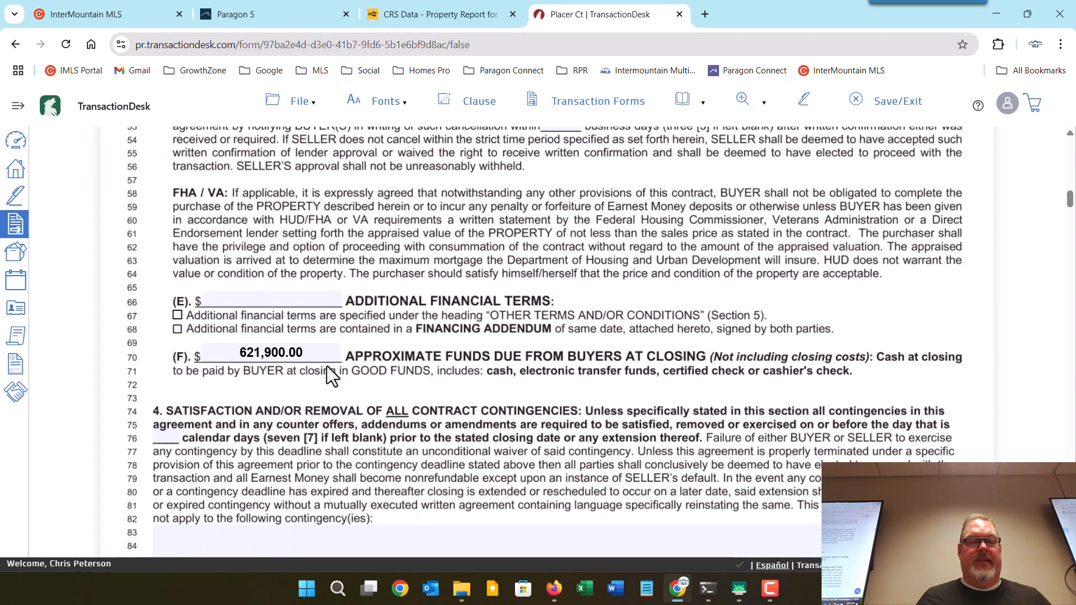
{"action": "scroll", "coordinate": [327, 367], "scroll_direction": "down", "scroll_amount": 3}
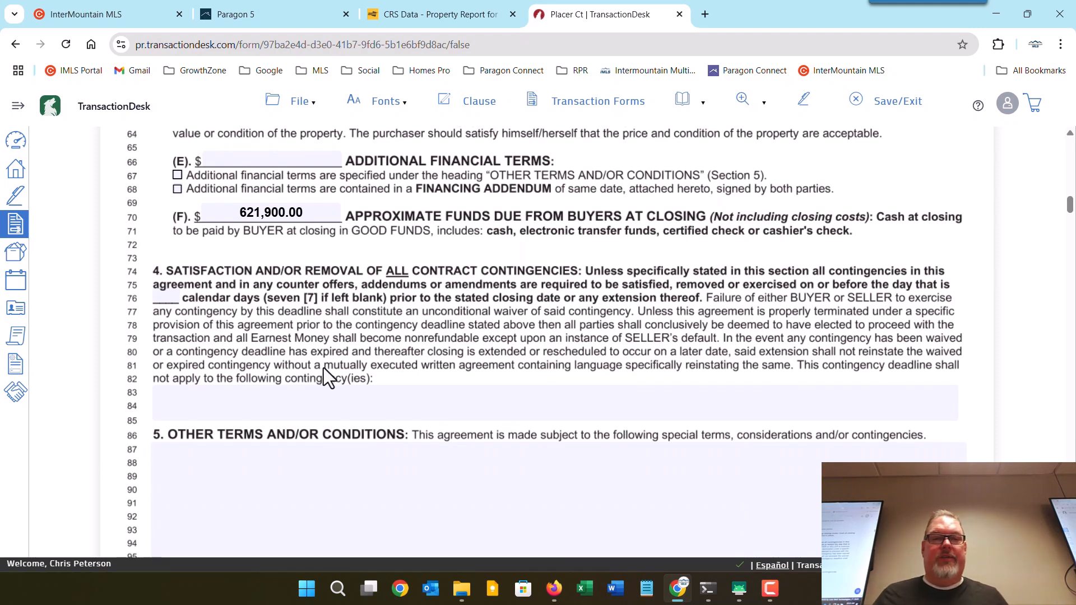
{"action": "scroll", "coordinate": [275, 393], "scroll_direction": "down", "scroll_amount": 3}
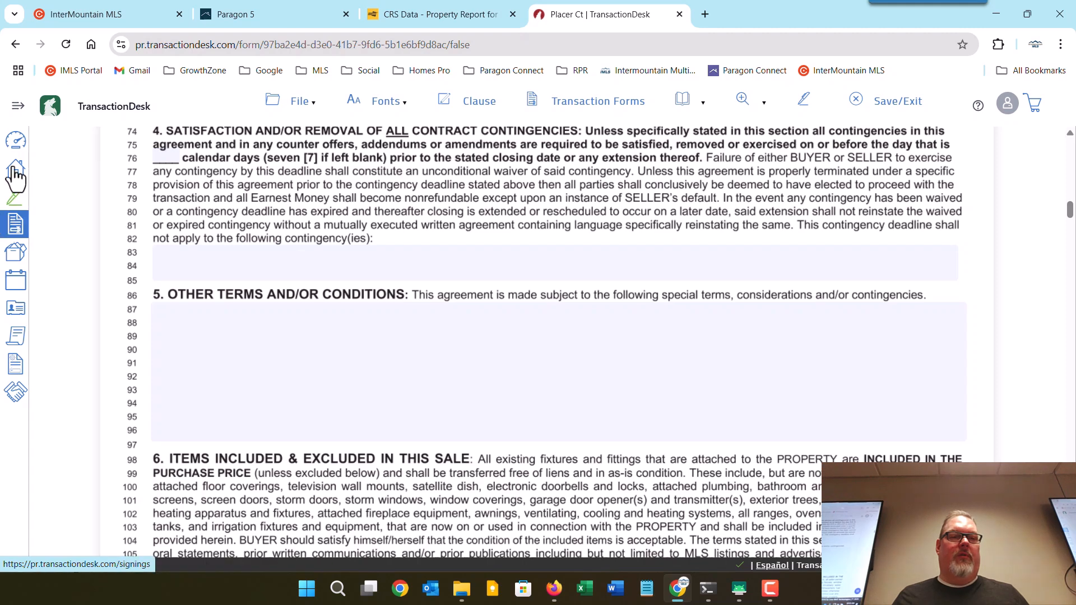
{"action": "left_click", "coordinate": [18, 107]}
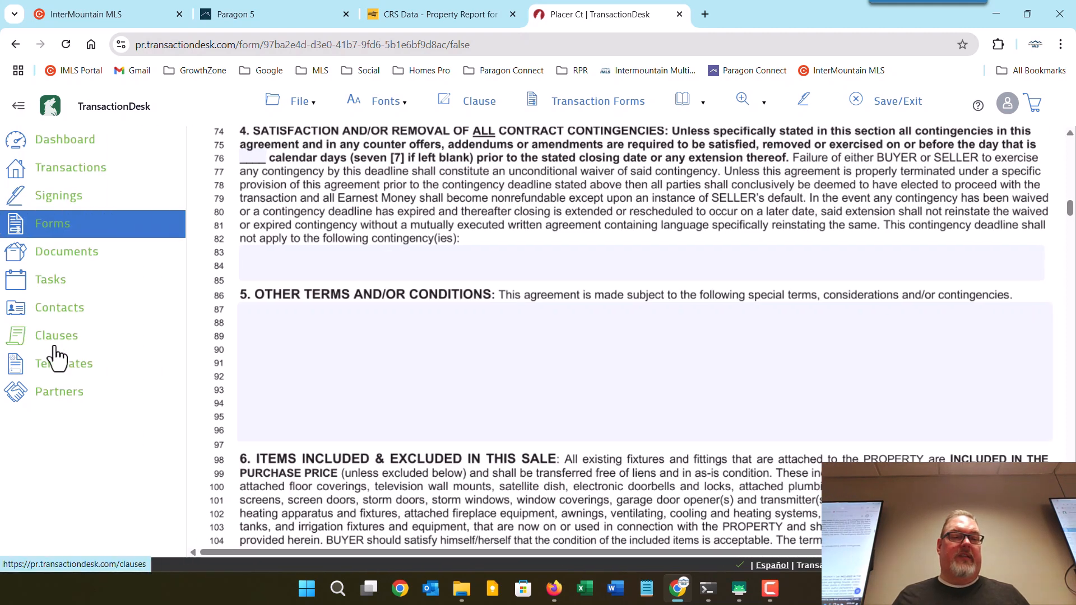
{"action": "left_click", "coordinate": [23, 108]}
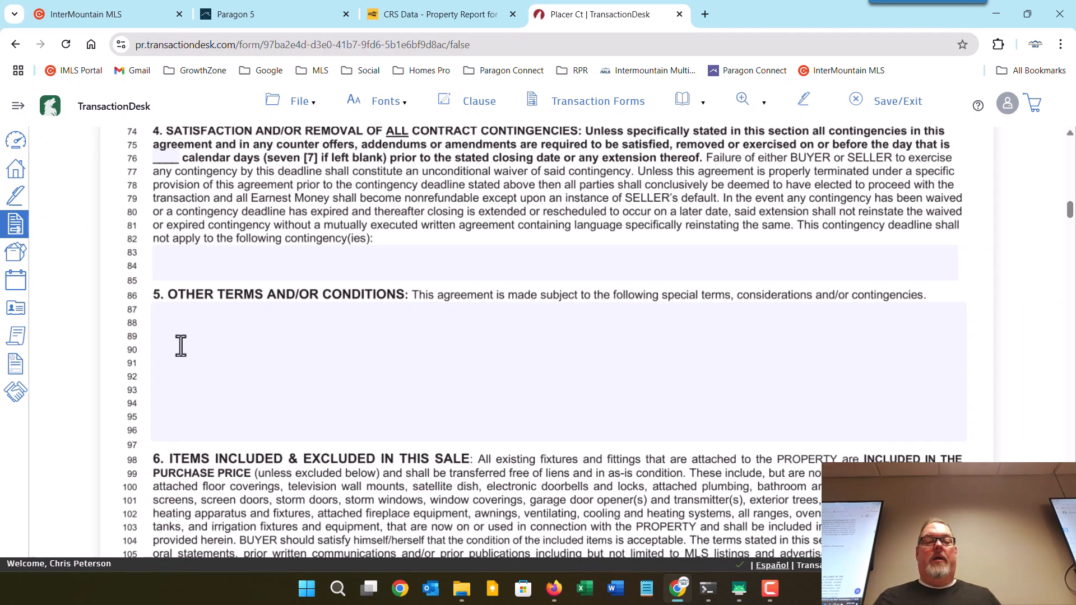
{"action": "left_click", "coordinate": [184, 335]}
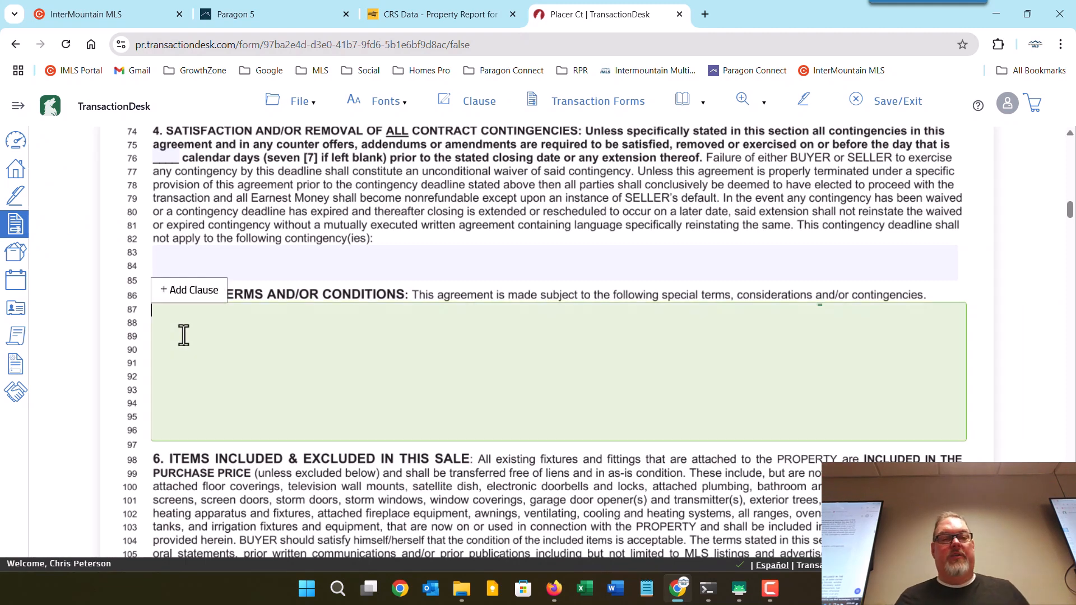
Insert the Short Sale Info clause from Personal Clauses into section 5.
{"action": "left_click", "coordinate": [193, 297]}
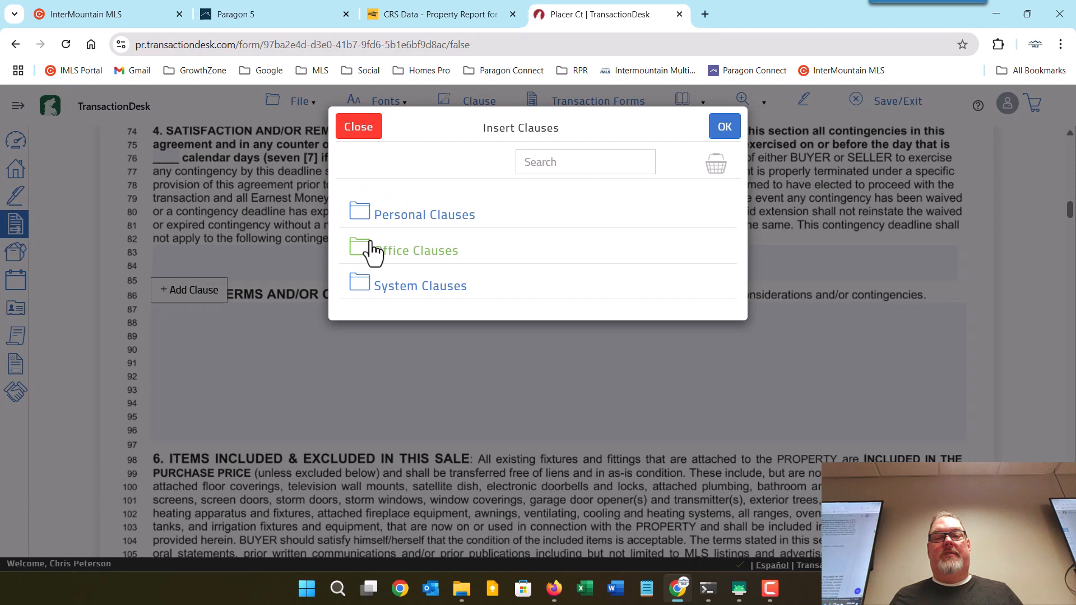
{"action": "left_click", "coordinate": [403, 217]}
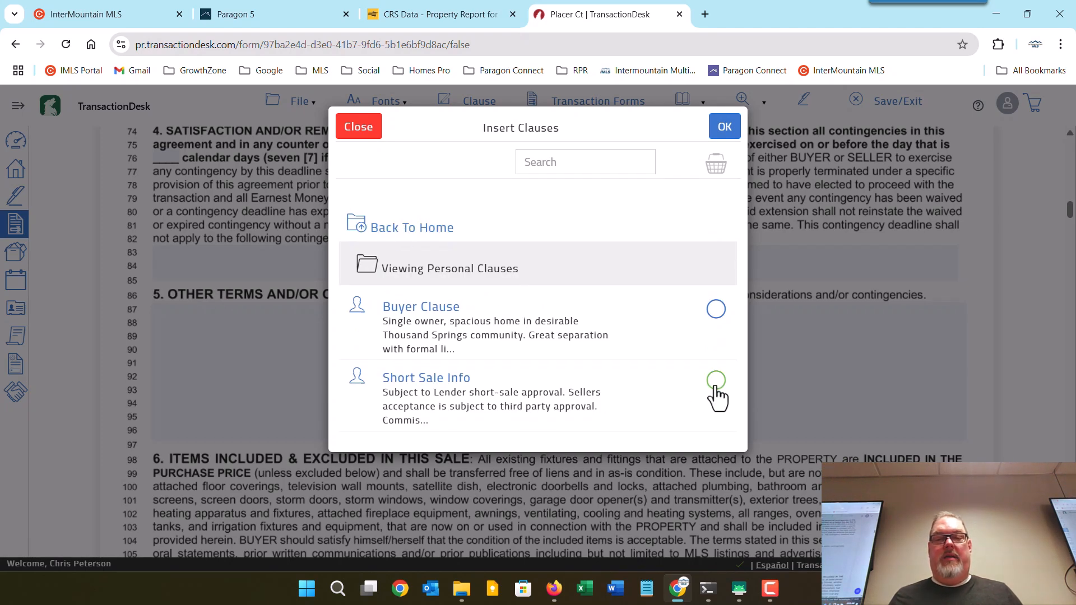
{"action": "left_click", "coordinate": [715, 382]}
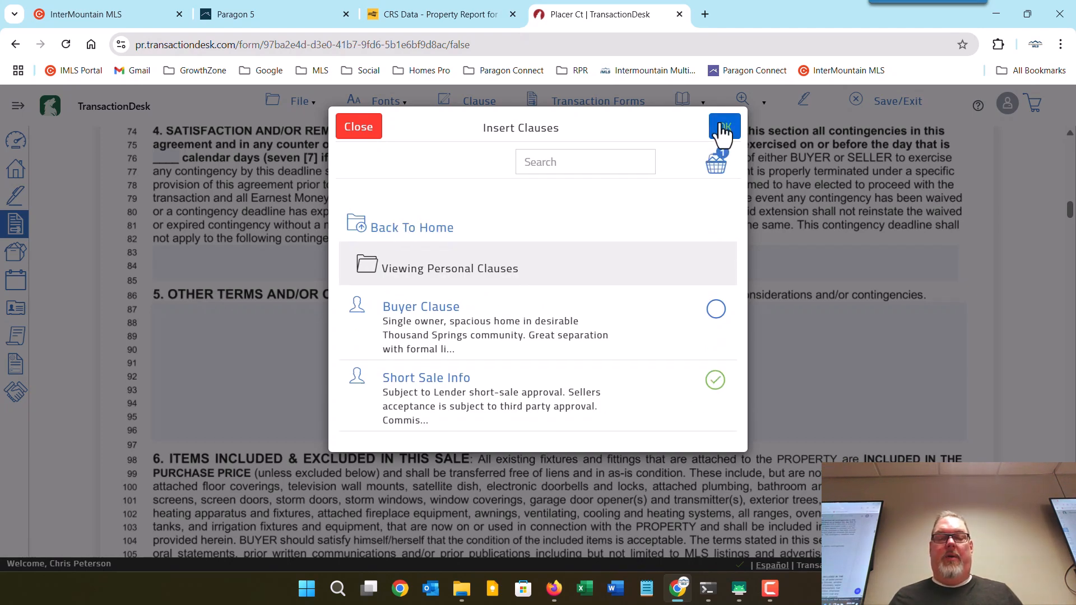
{"action": "left_click", "coordinate": [723, 127]}
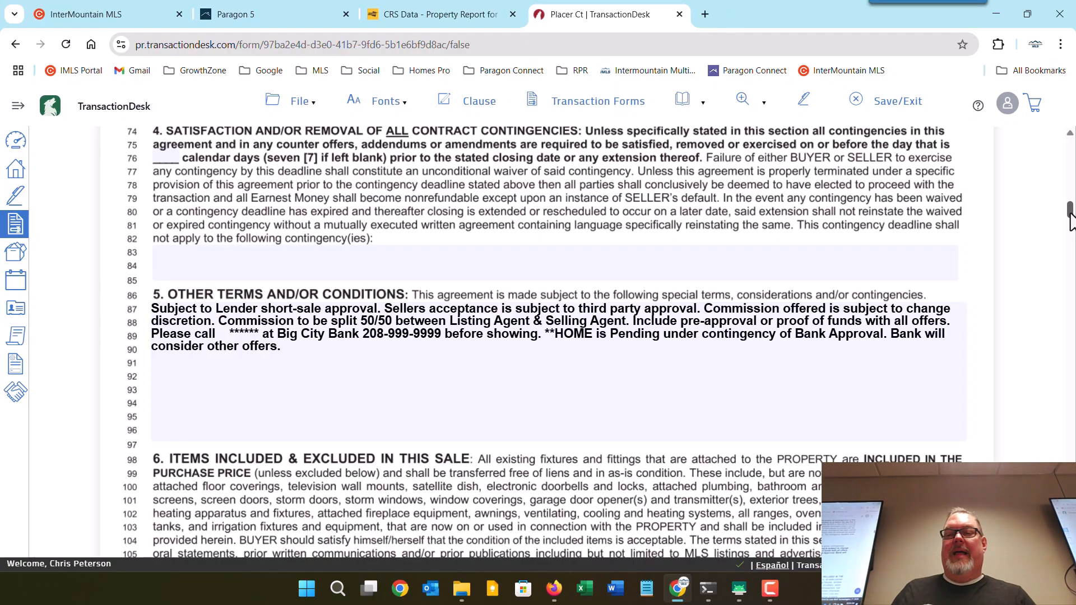
{"action": "left_click_drag", "start_coordinate": [1070, 212], "coordinate": [1067, 523]}
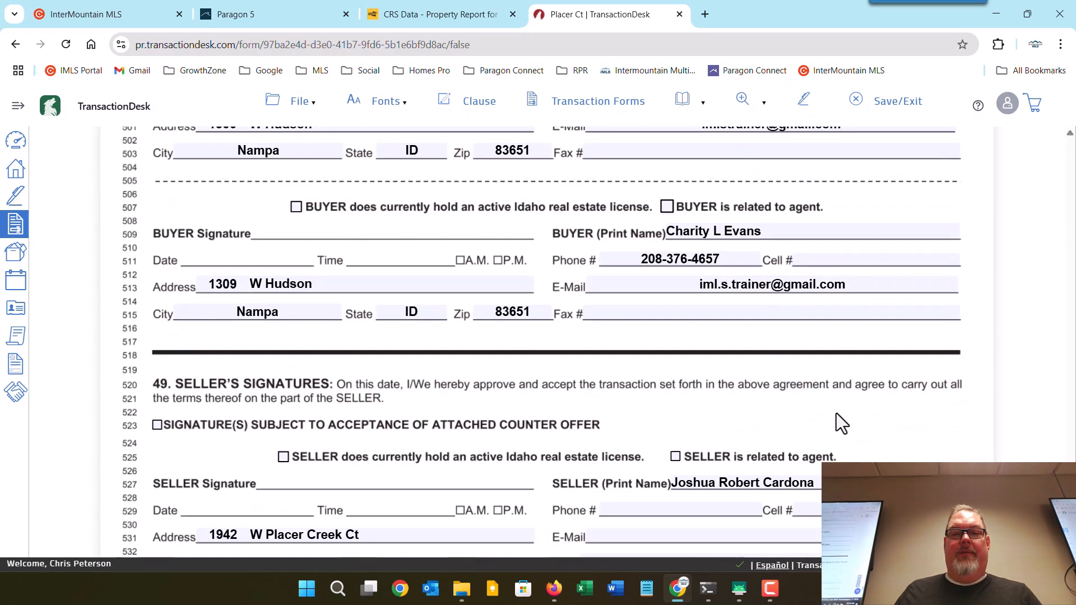
{"action": "scroll", "coordinate": [829, 413], "scroll_direction": "up", "scroll_amount": 2}
{"action": "scroll", "coordinate": [829, 414], "scroll_direction": "down", "scroll_amount": 8}
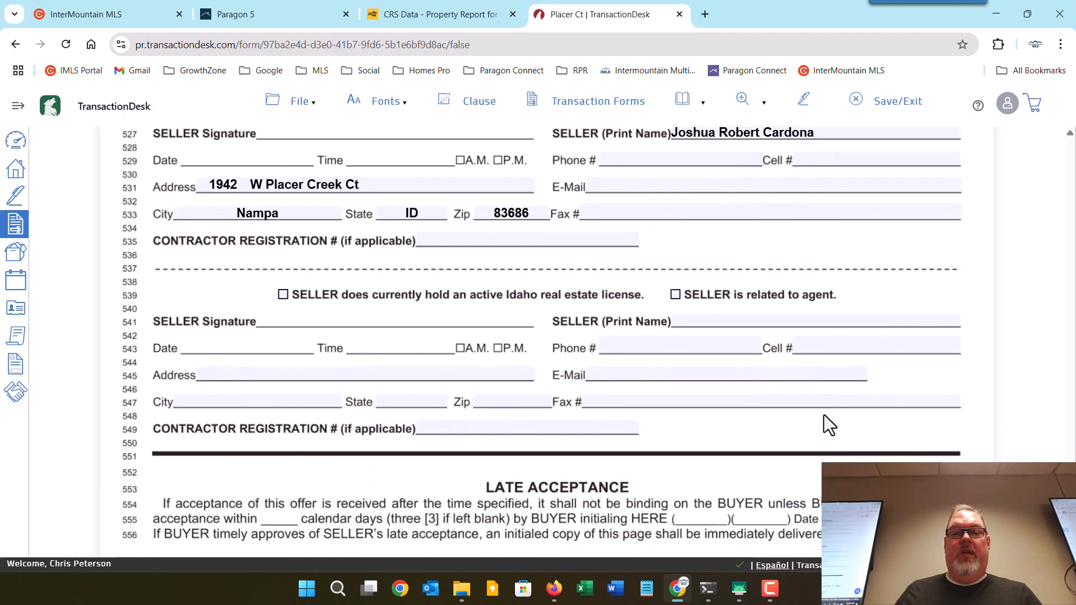
{"action": "scroll", "coordinate": [829, 420], "scroll_direction": "up", "scroll_amount": 1}
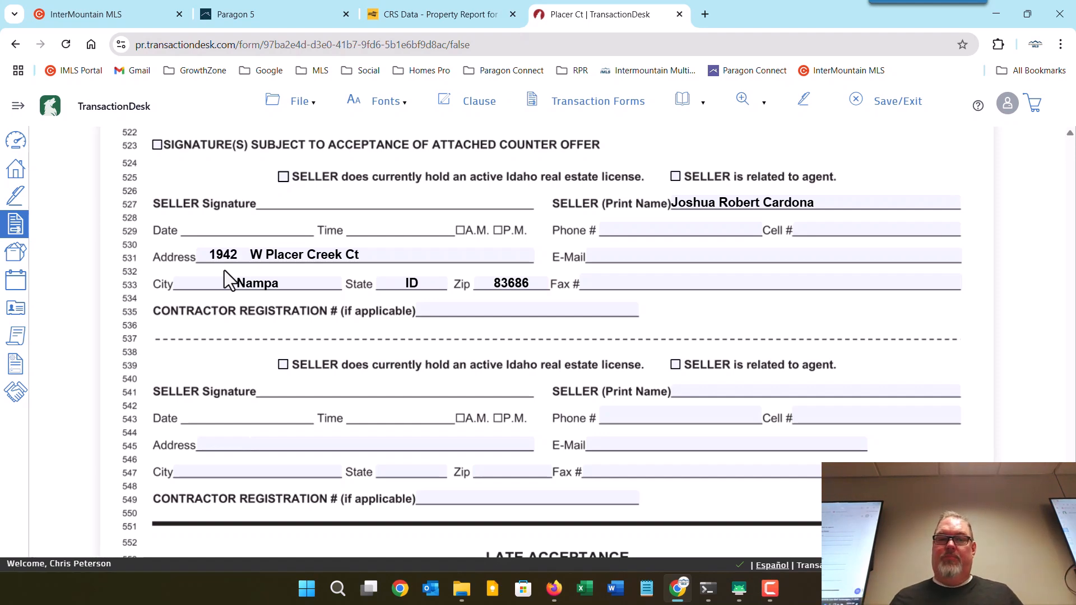
Save the RE-21 agreement, then add the RE-14 and RE-21 forms to the basket.
{"action": "left_click", "coordinate": [896, 113]}
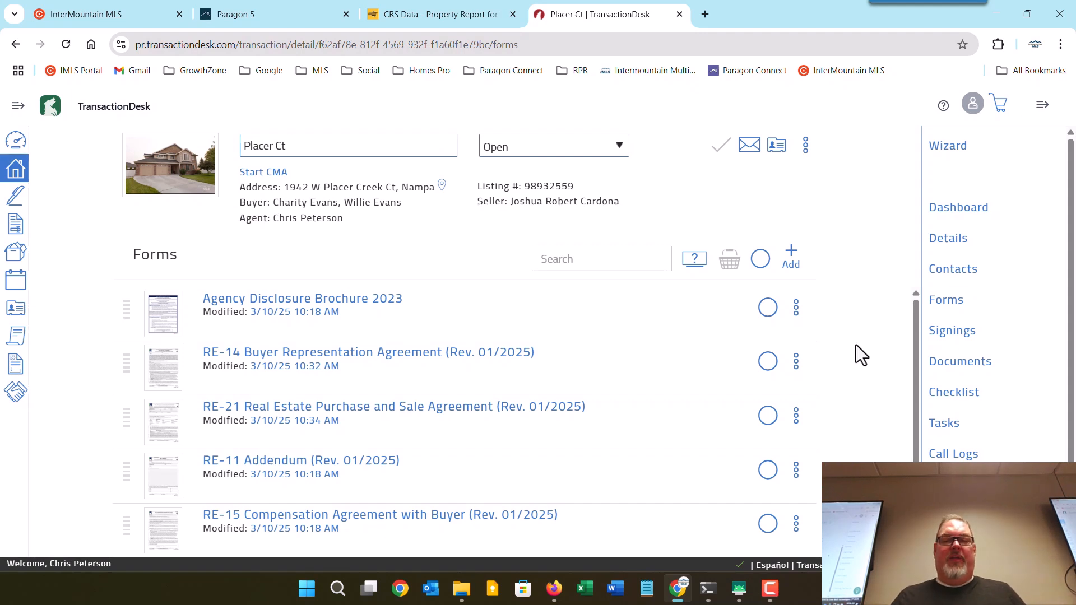
{"action": "scroll", "coordinate": [855, 345], "scroll_direction": "down", "scroll_amount": 1}
{"action": "scroll", "coordinate": [856, 345], "scroll_direction": "up", "scroll_amount": 1}
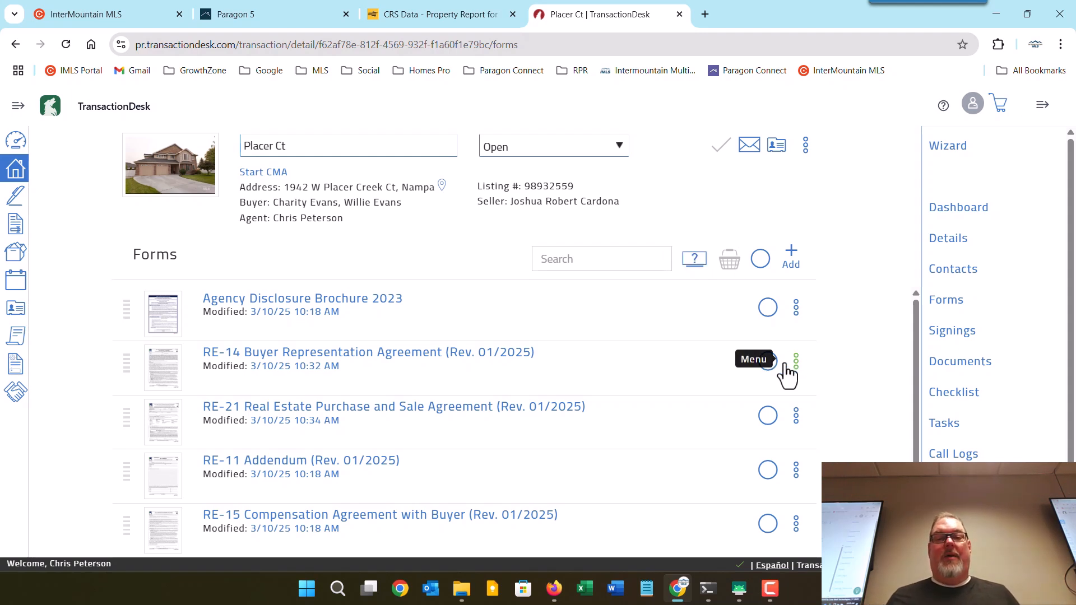
{"action": "left_click", "coordinate": [767, 363]}
{"action": "left_click", "coordinate": [766, 418]}
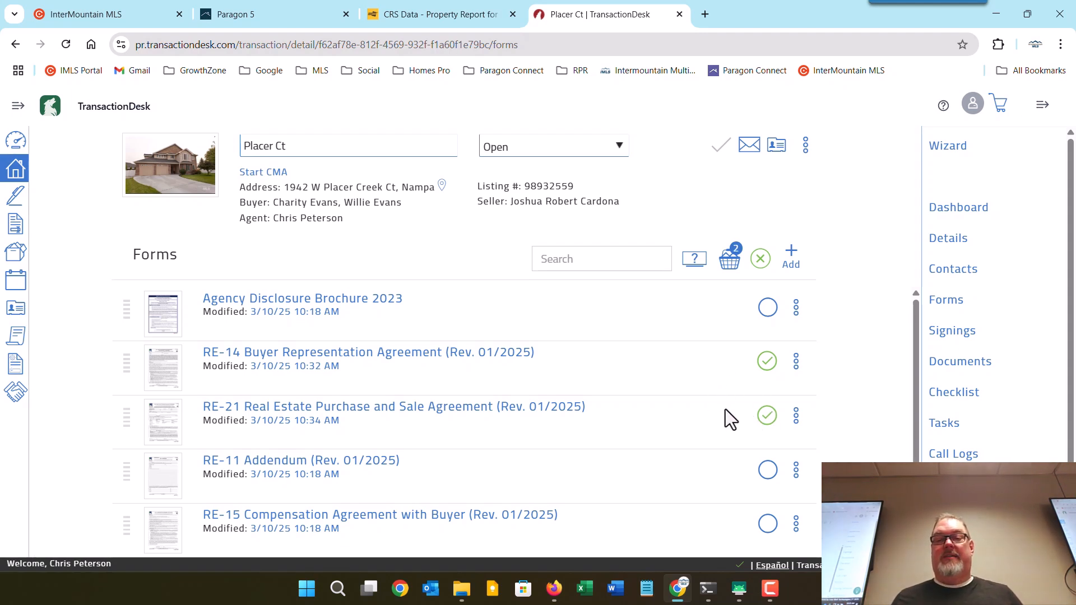
Open the basket holding RE-14 and RE-21, view the fax dialog, and cancel without sending.
{"action": "left_click", "coordinate": [728, 270]}
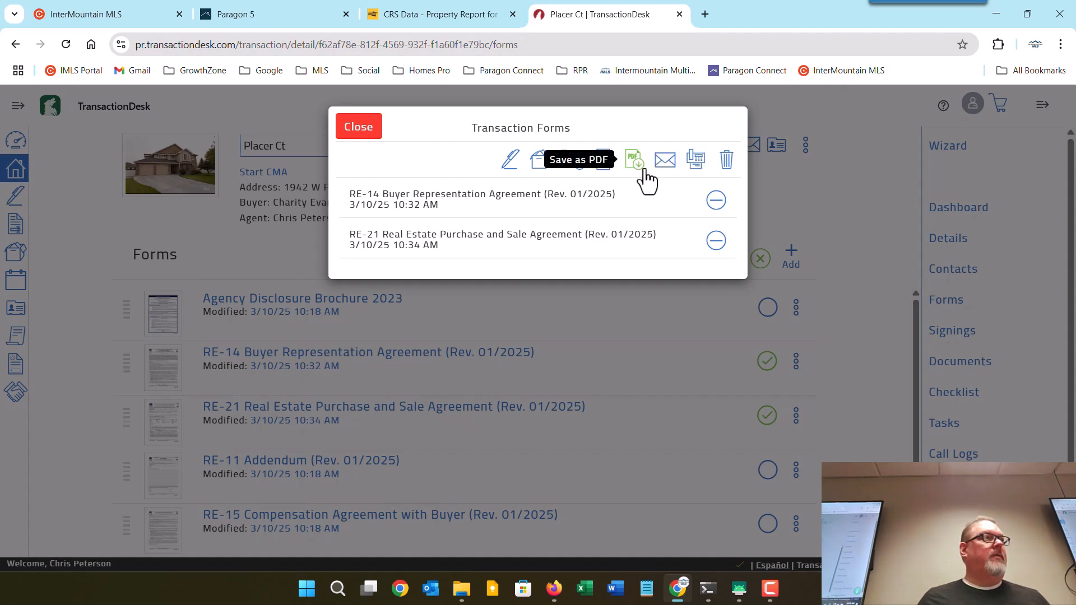
{"action": "left_click", "coordinate": [358, 127]}
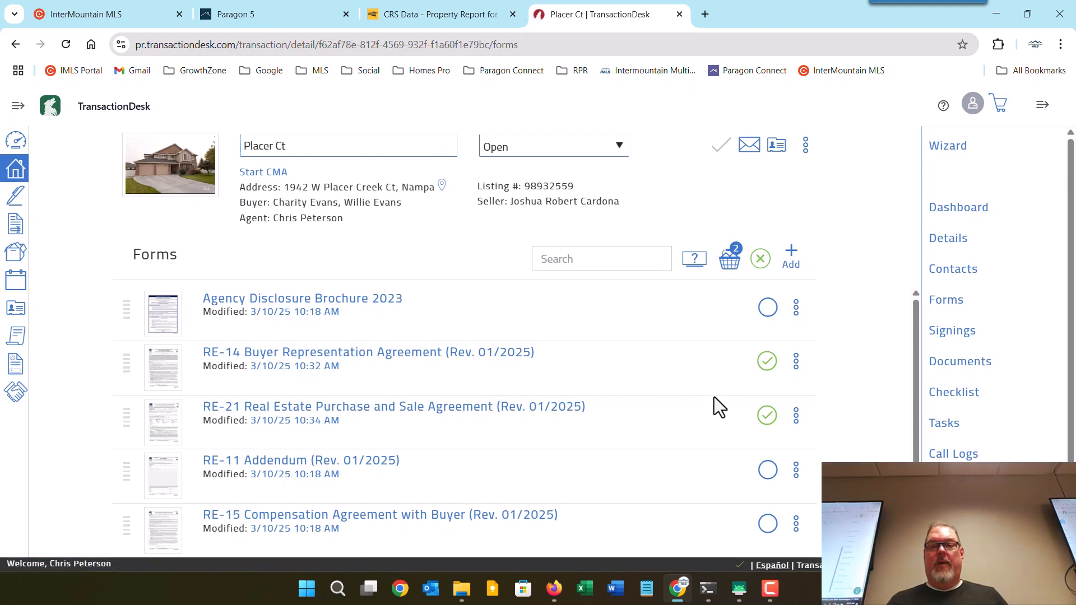
{"action": "left_click", "coordinate": [726, 261]}
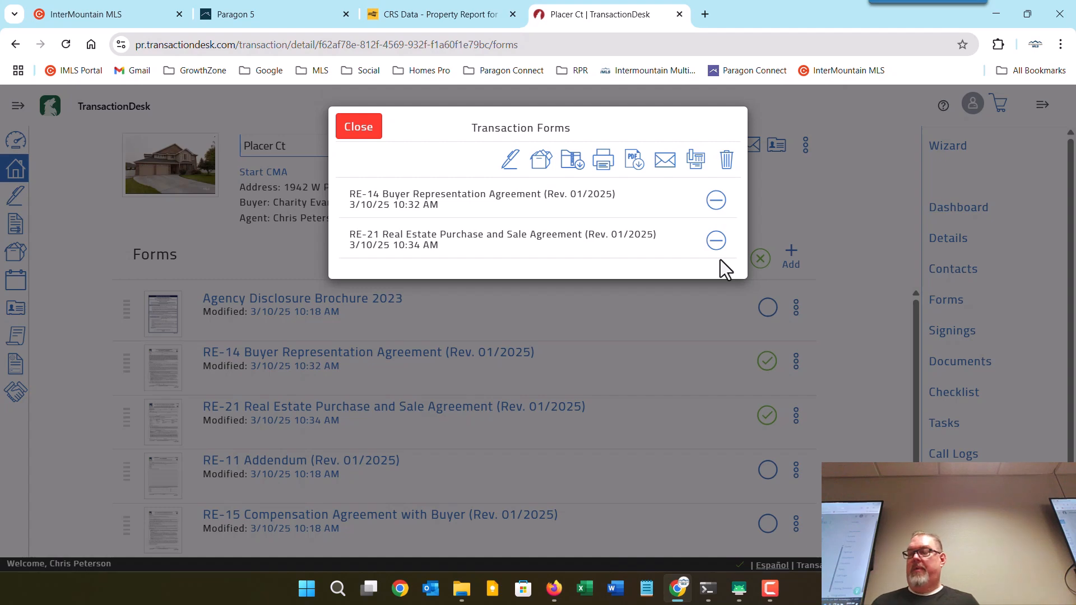
{"action": "left_click", "coordinate": [695, 160]}
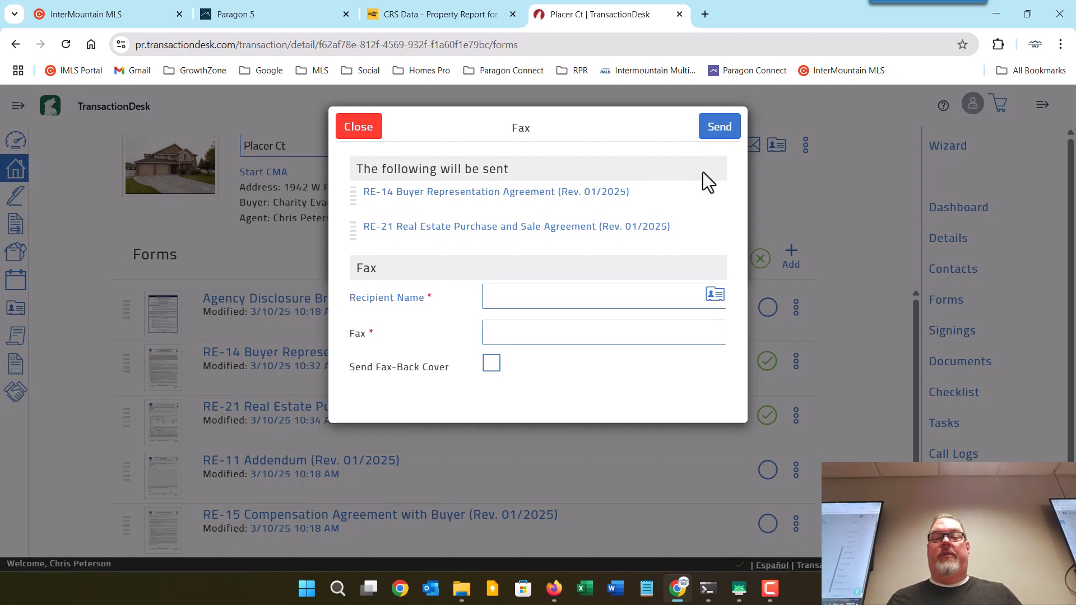
{"action": "left_click", "coordinate": [368, 134]}
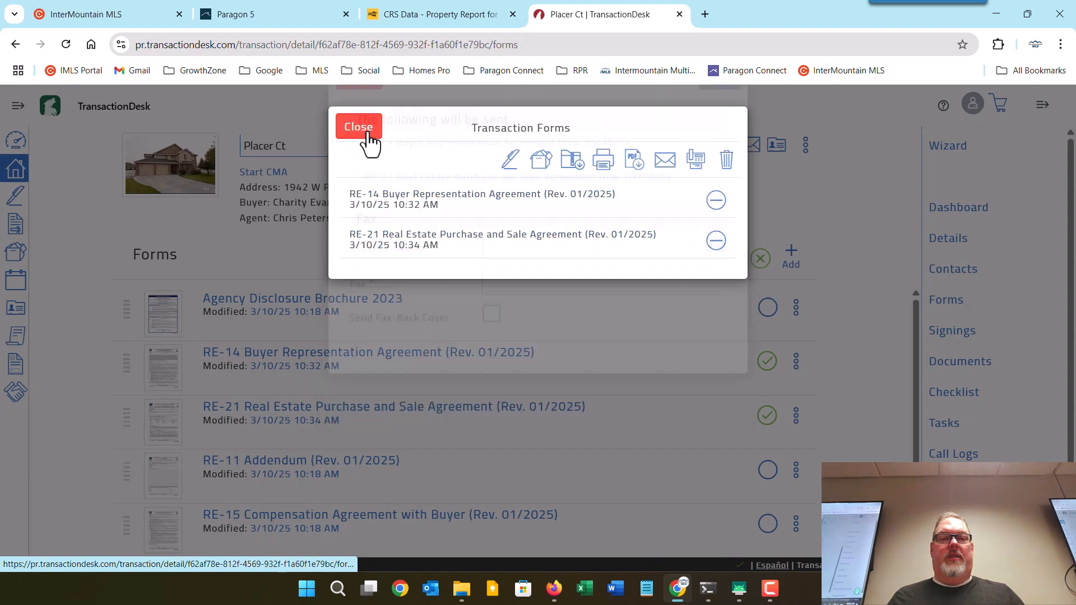
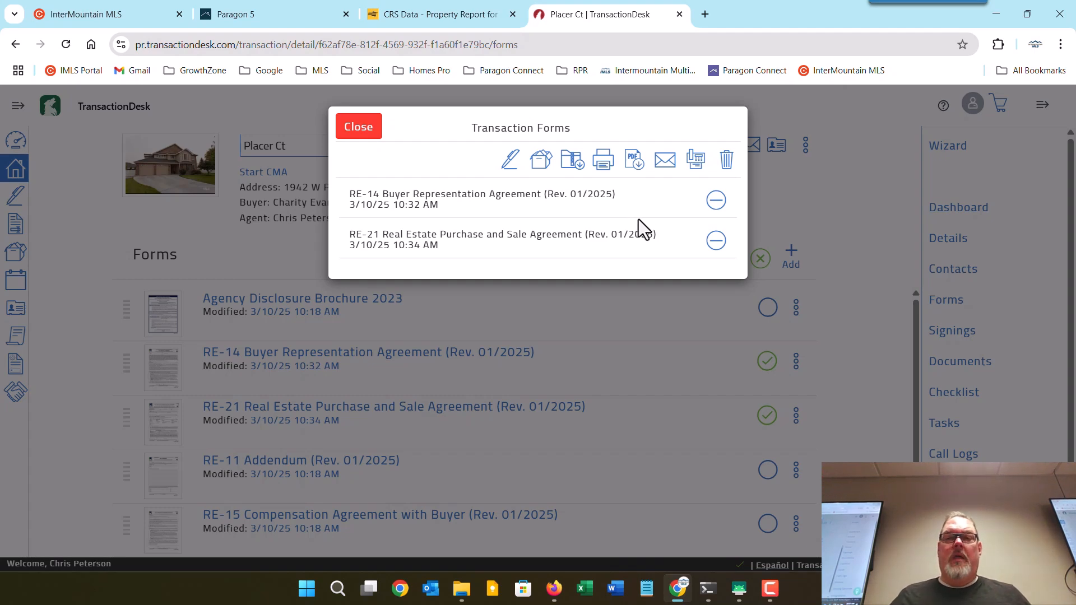
Start emailing RE-14 and RE-21 and choose the second buyer from the transaction contacts as recipient.
{"action": "left_click", "coordinate": [664, 162]}
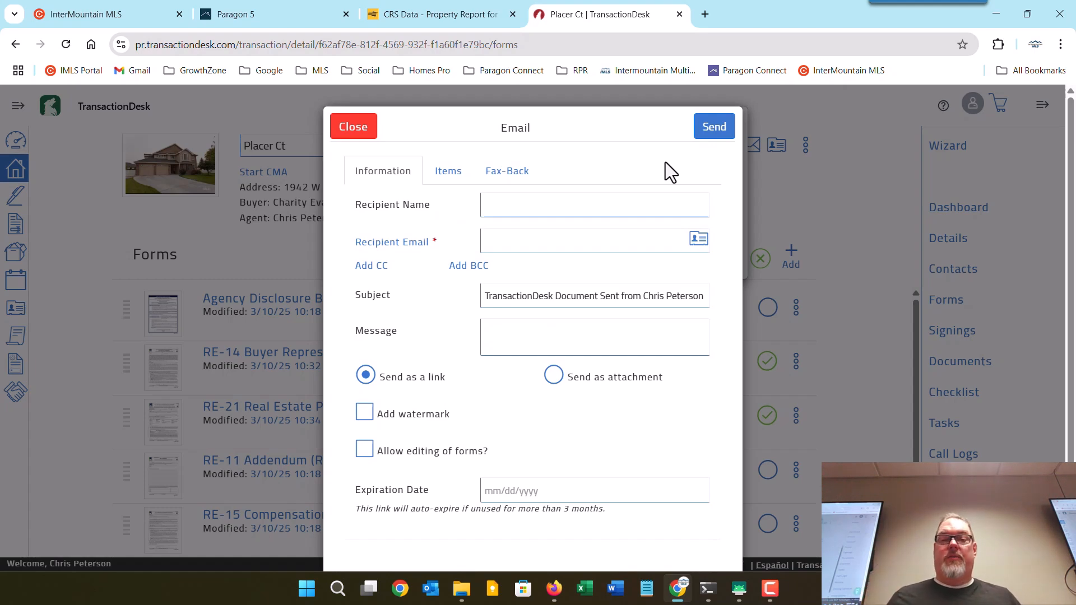
{"action": "left_click", "coordinate": [699, 240]}
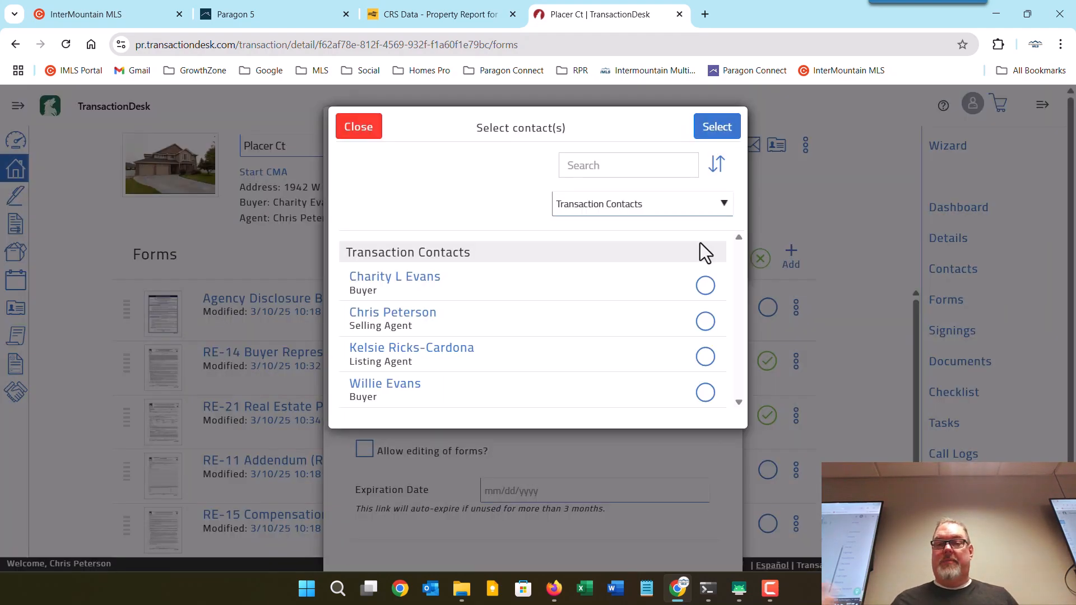
{"action": "left_click", "coordinate": [704, 392]}
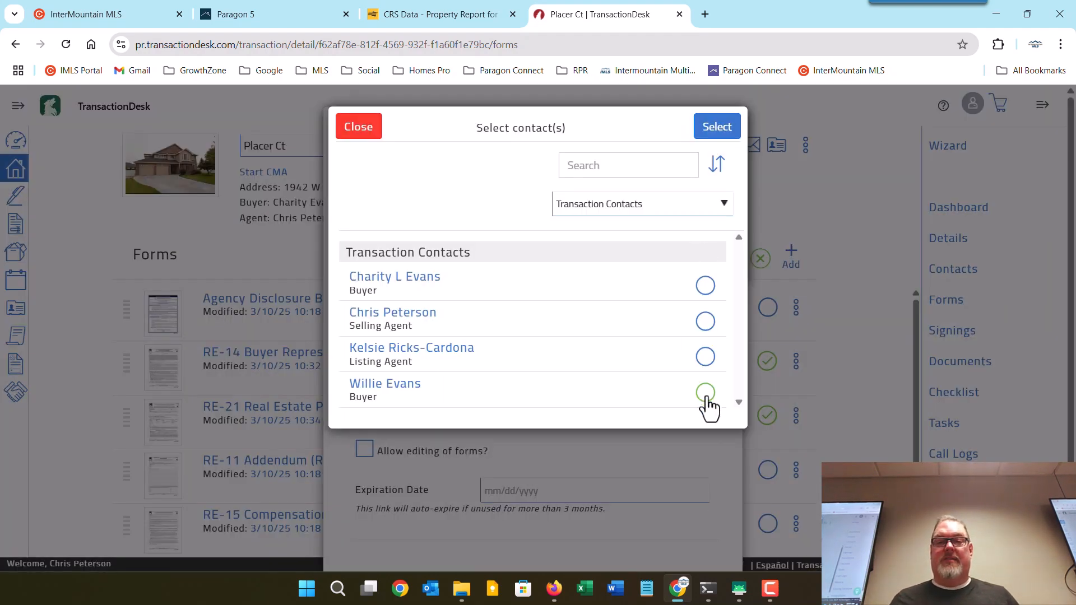
Fill in the second buyer as recipient and send RE-14 and RE-21 as a link.
{"action": "left_click", "coordinate": [717, 129]}
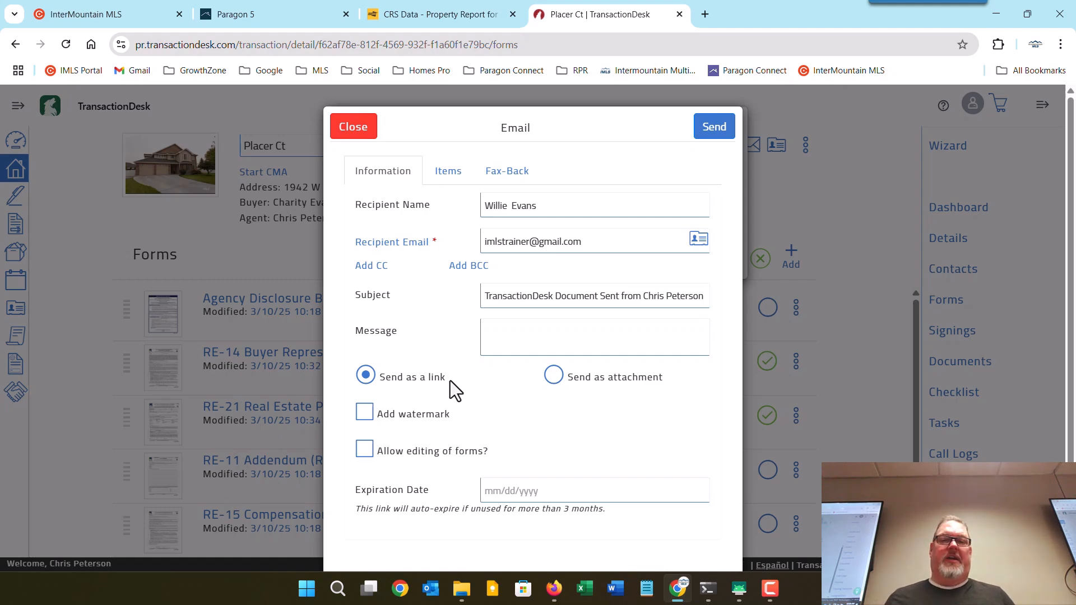
{"action": "left_click", "coordinate": [716, 128]}
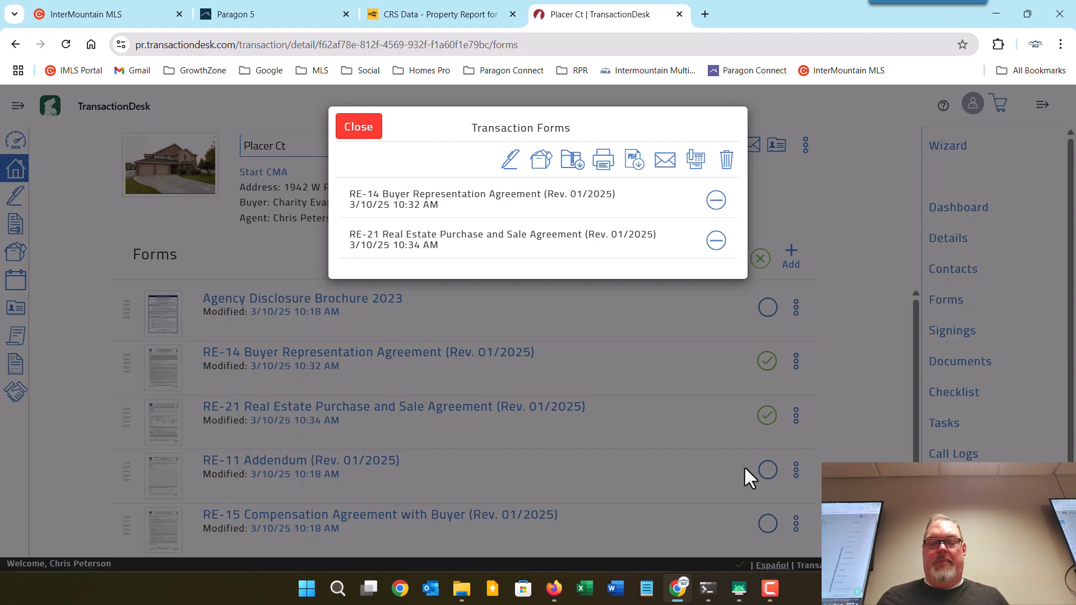
Switch to Firefox and reload the Gmail inbox to fetch the new TransactionDesk email.
{"action": "left_click", "coordinate": [554, 593]}
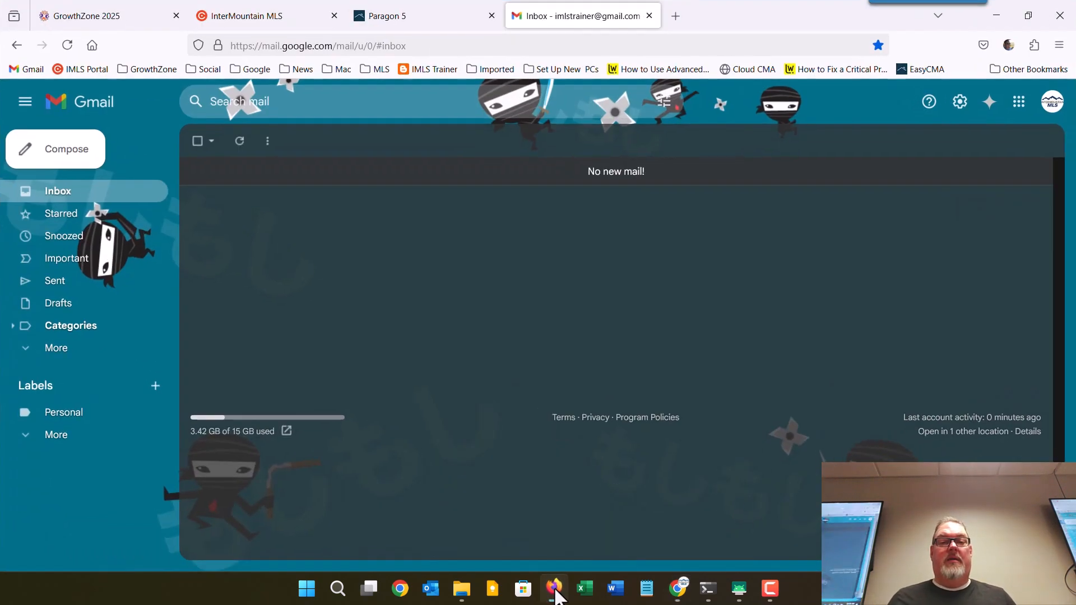
{"action": "left_click", "coordinate": [242, 145]}
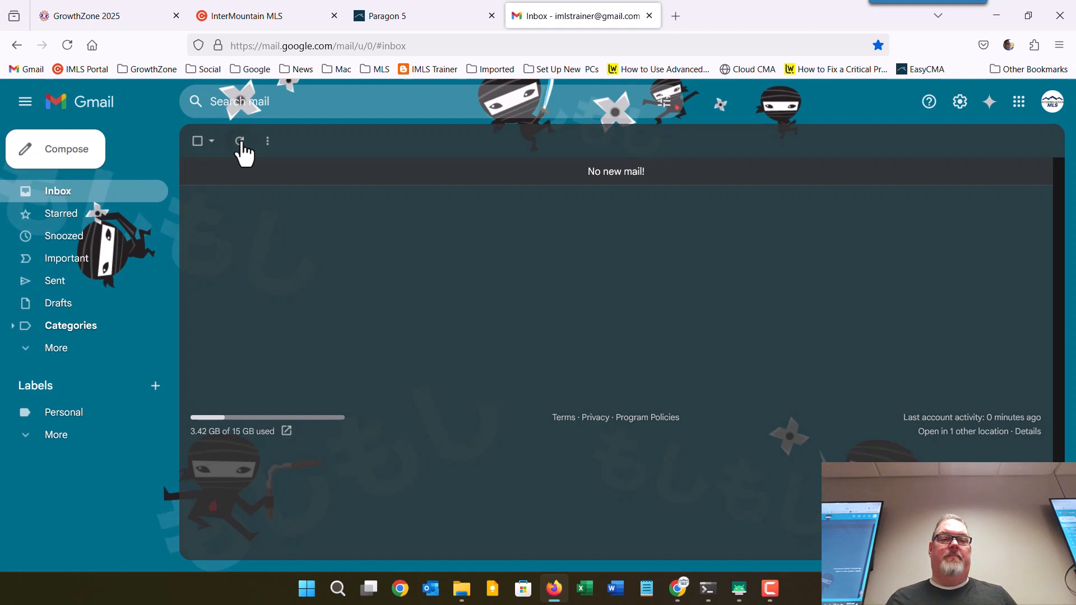
{"action": "left_click", "coordinate": [66, 52]}
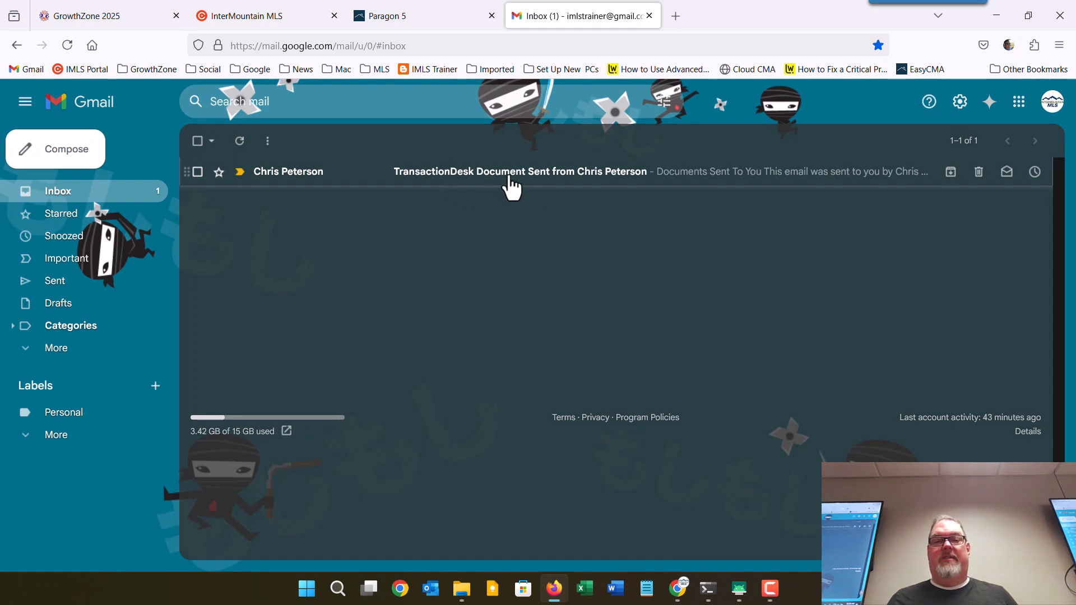
Open the TransactionDesk Document Sent email and follow its RE-21 purchase agreement link.
{"action": "left_click", "coordinate": [507, 175]}
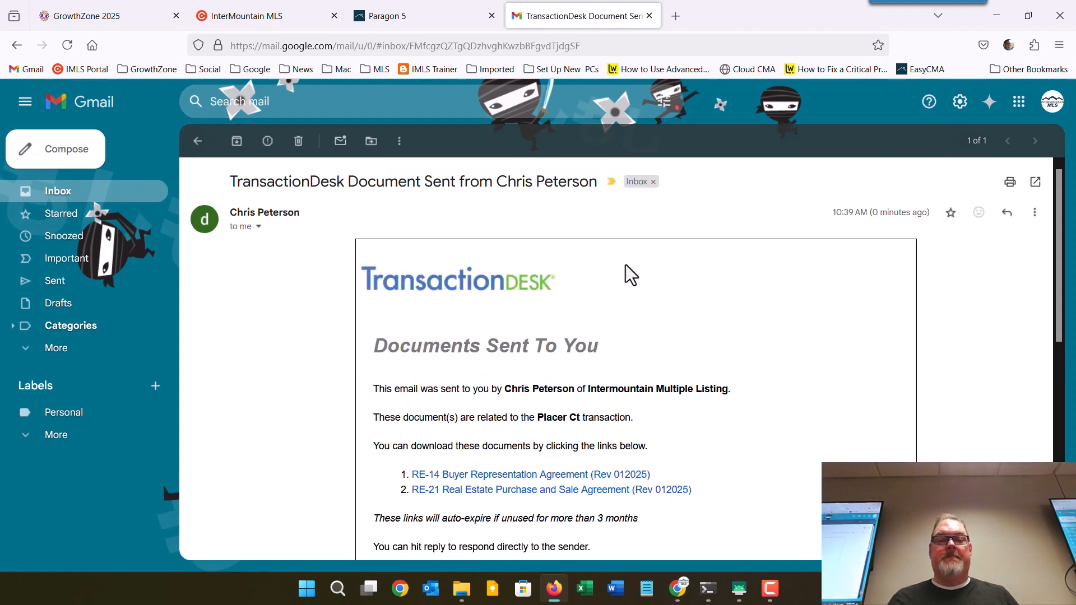
{"action": "scroll", "coordinate": [624, 276], "scroll_direction": "down", "scroll_amount": 2}
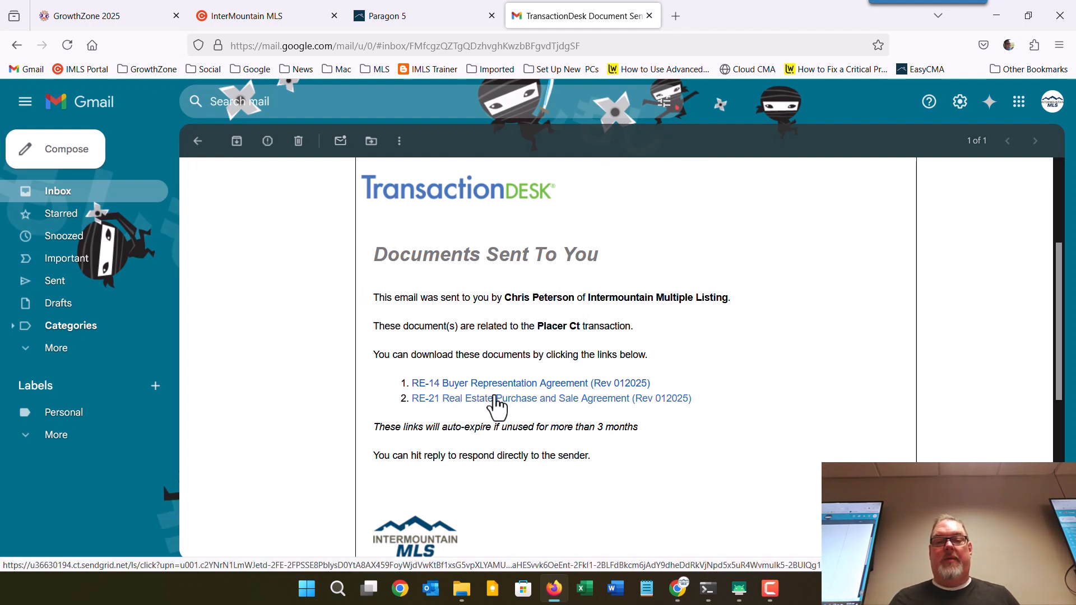
{"action": "left_click", "coordinate": [495, 397]}
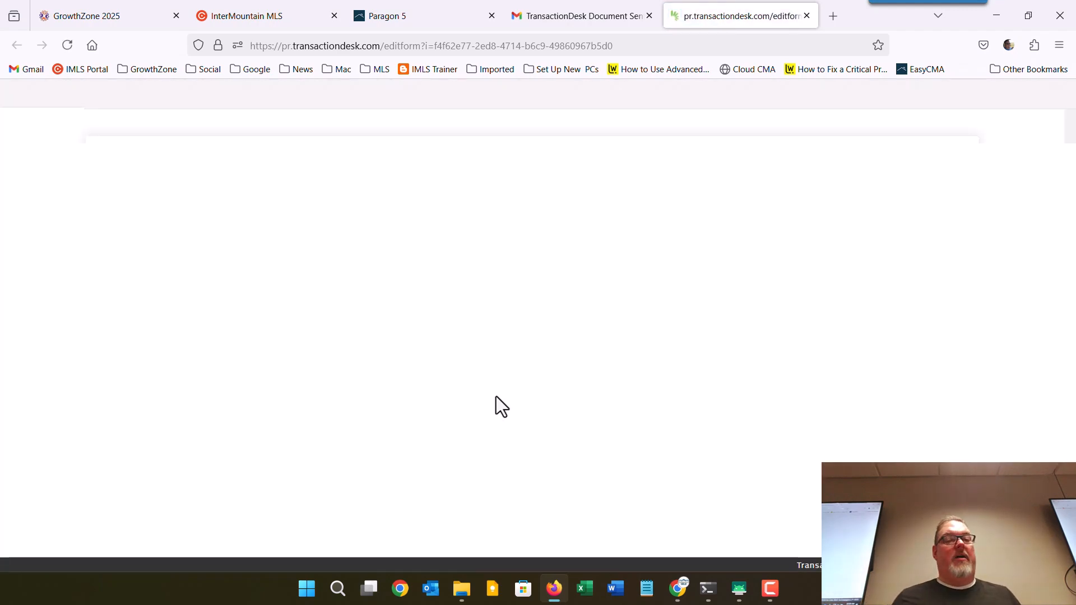
Print the emailed RE-21 purchase agreement, then close its tab and return to the Gmail inbox.
{"action": "left_click", "coordinate": [435, 99]}
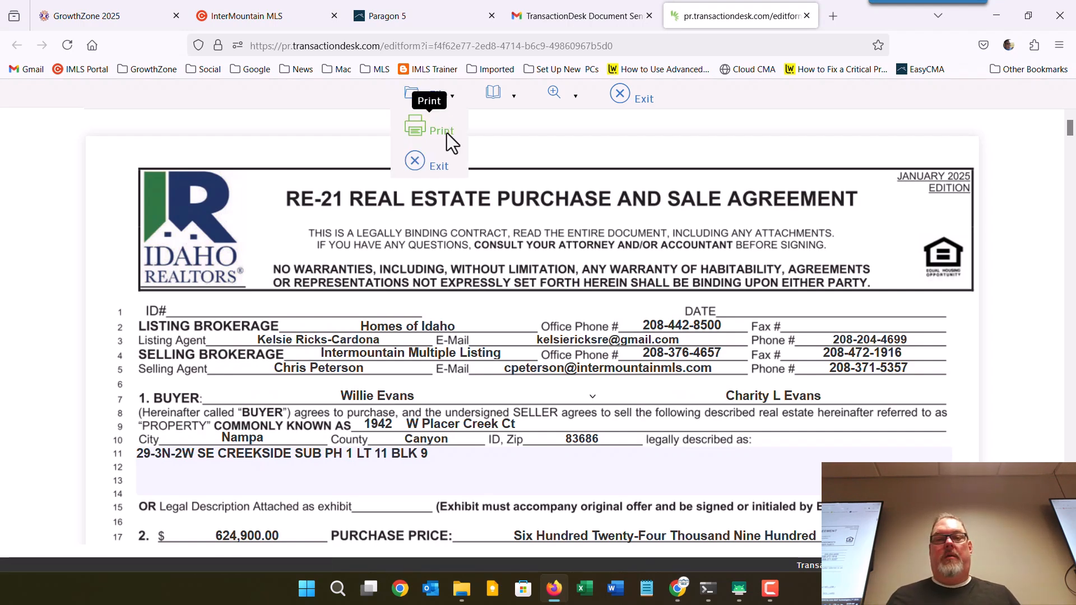
{"action": "left_click", "coordinate": [443, 131]}
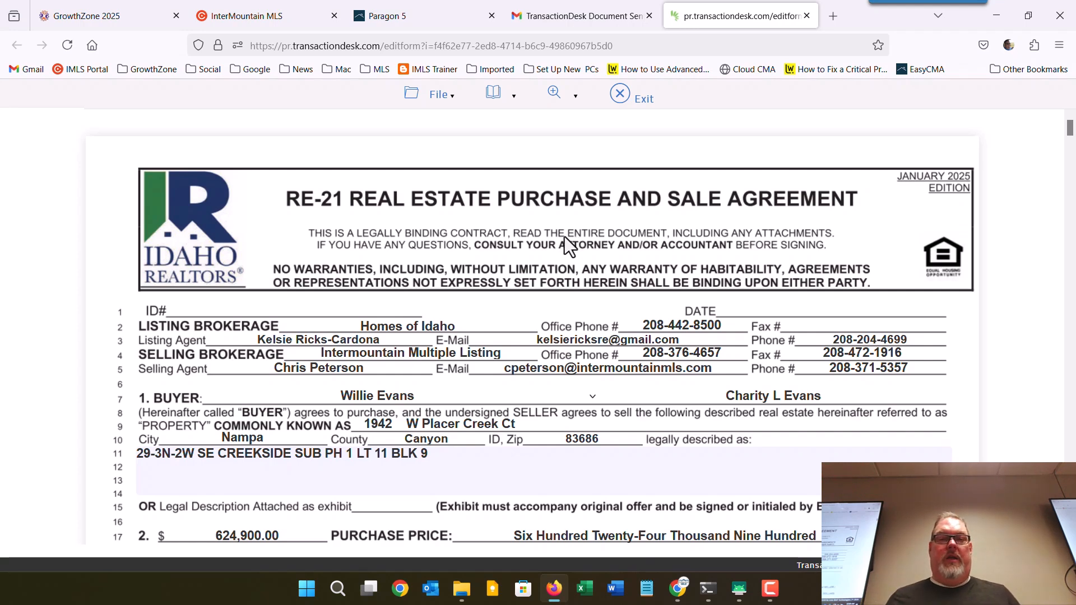
{"action": "left_click", "coordinate": [807, 17]}
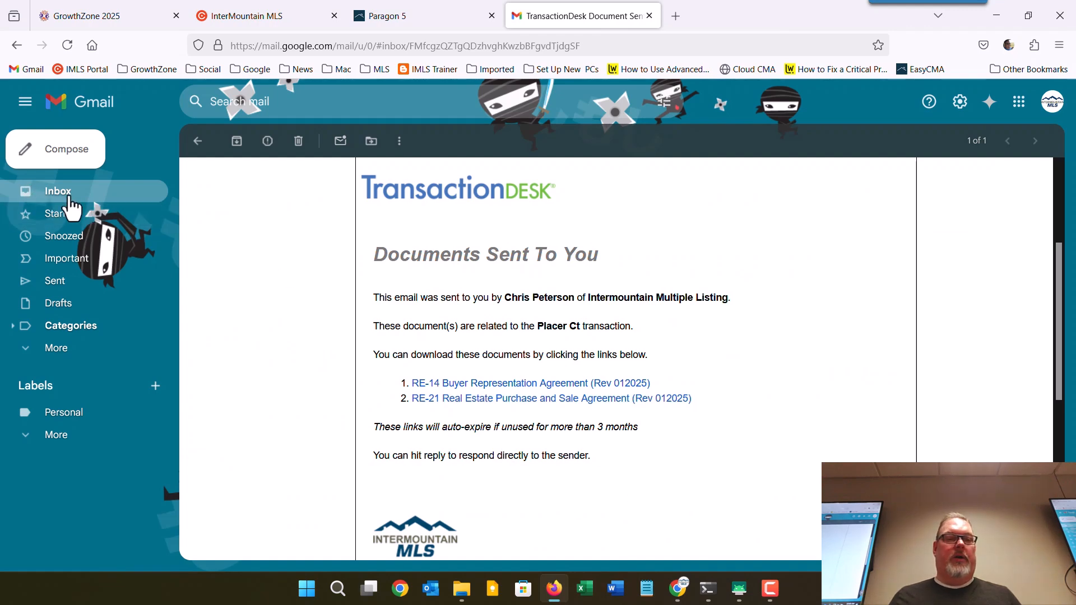
{"action": "left_click", "coordinate": [108, 201]}
Bring back the Chrome TransactionDesk window and close the Transaction Forms dialog.
{"action": "mouse_move", "coordinate": [679, 584]}
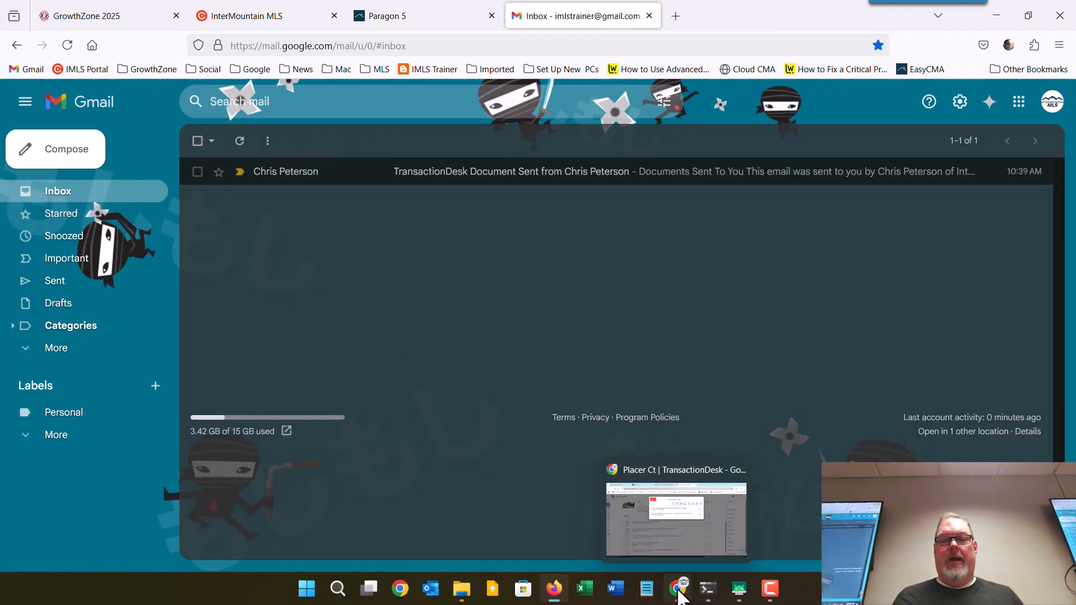
{"action": "left_click", "coordinate": [665, 538]}
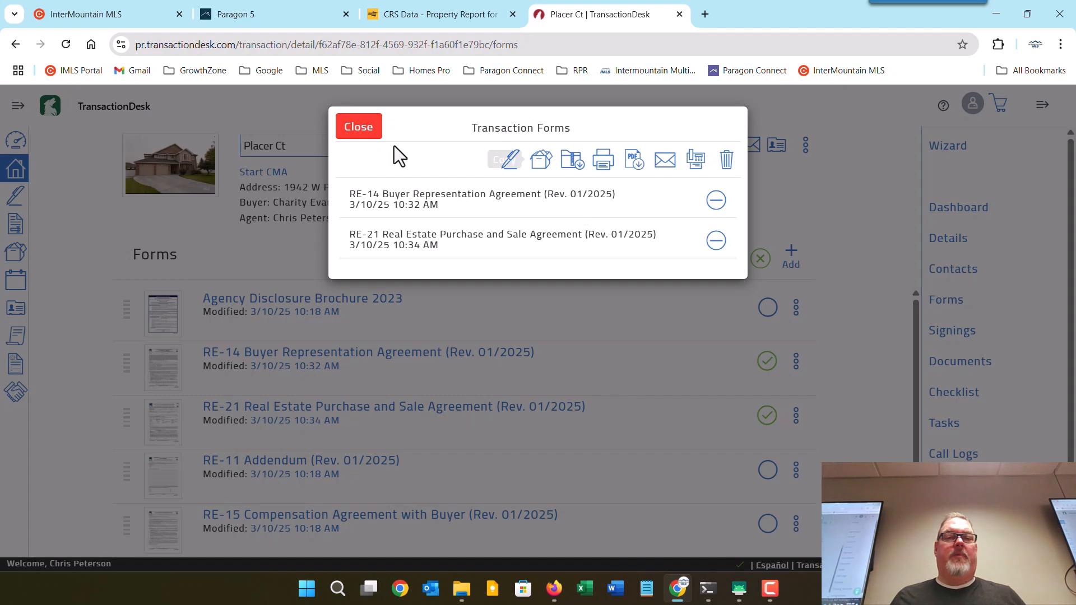
{"action": "left_click", "coordinate": [353, 131]}
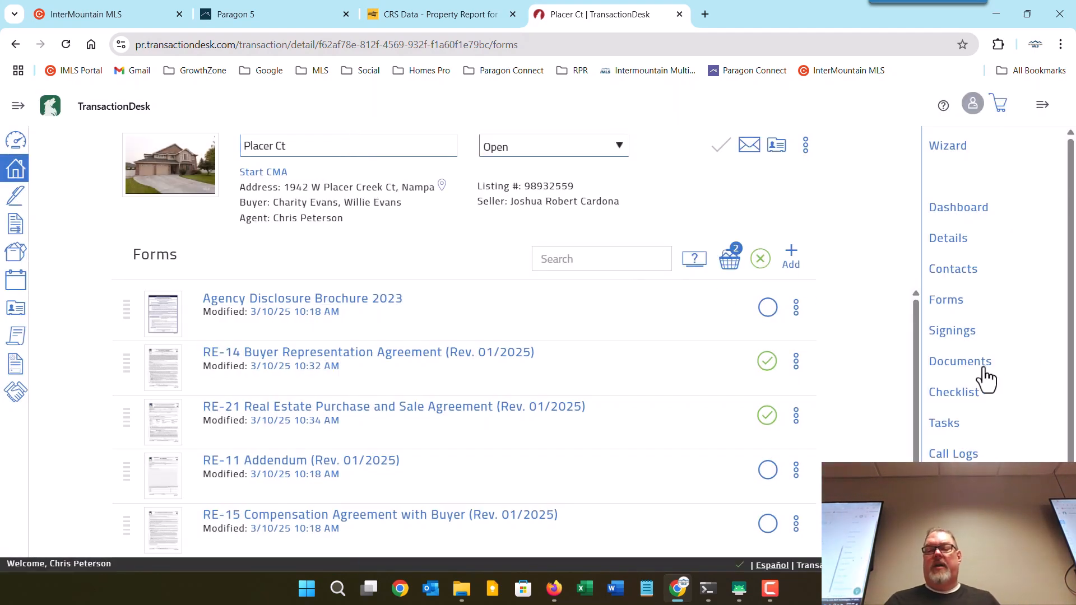
Open Fax-Back Cover Sheet.pdf from the Documents list and scroll through its barcode and instructions.
{"action": "left_click", "coordinate": [965, 369]}
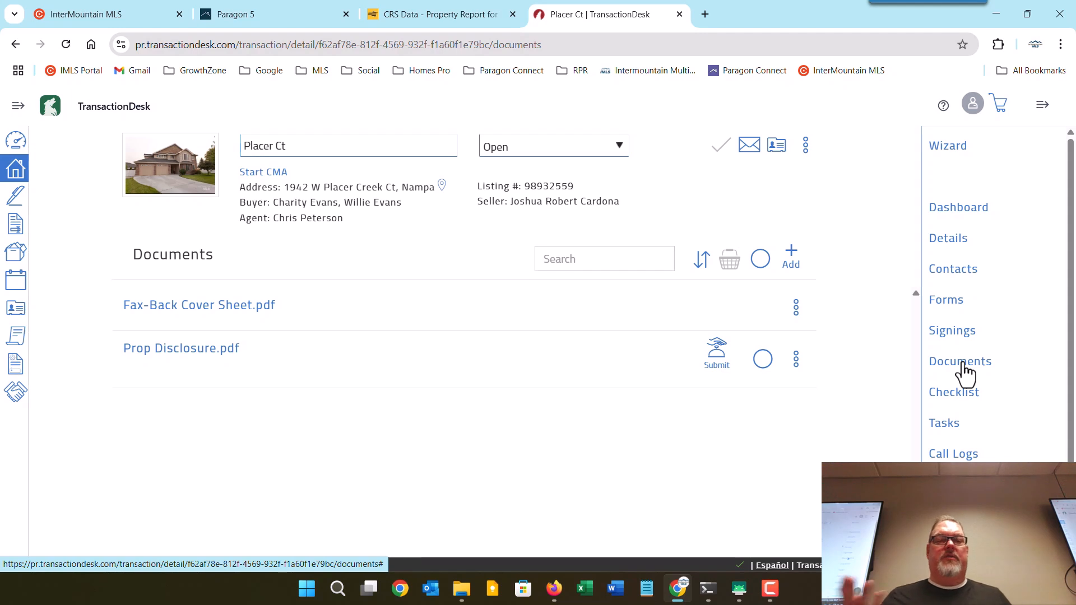
{"action": "left_click", "coordinate": [207, 305]}
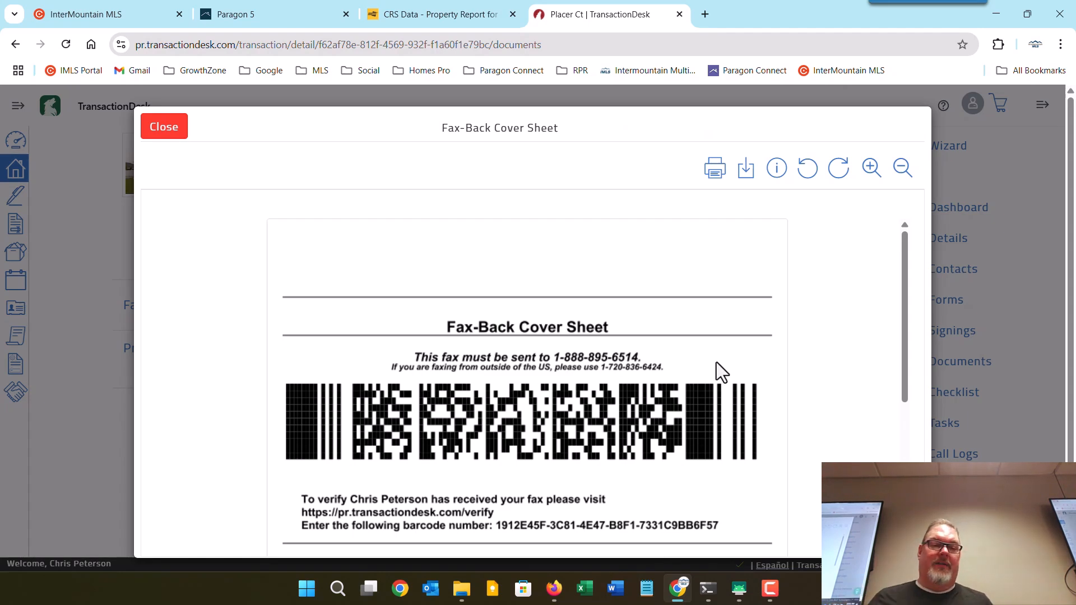
{"action": "scroll", "coordinate": [717, 369], "scroll_direction": "down", "scroll_amount": 5}
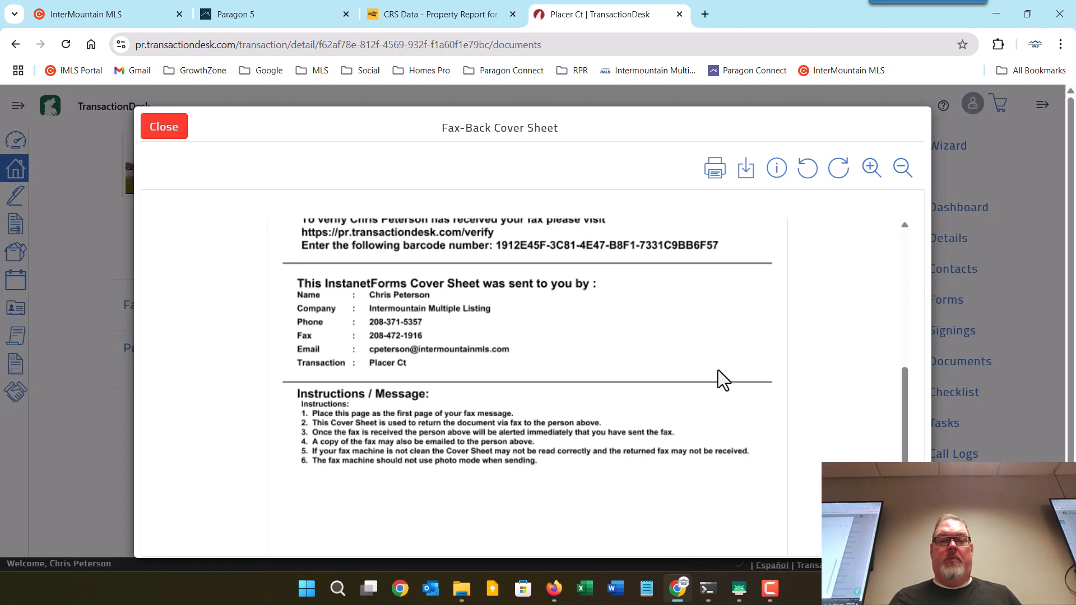
{"action": "scroll", "coordinate": [718, 370], "scroll_direction": "up", "scroll_amount": 4}
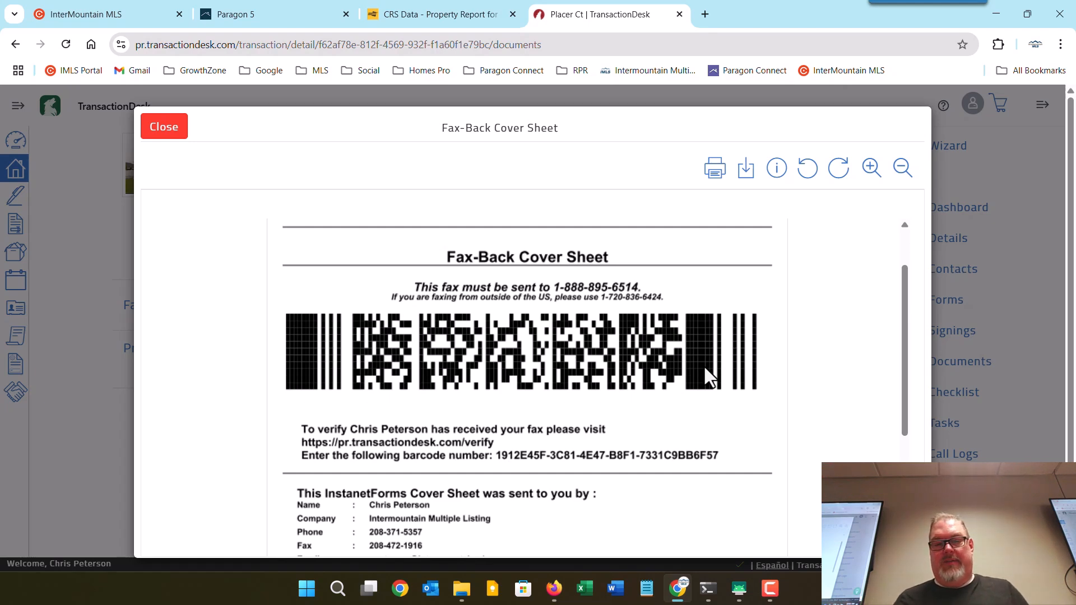
Close the viewer, download the Placer Ct contact card, and show the Email Upload Information.
{"action": "left_click", "coordinate": [163, 134]}
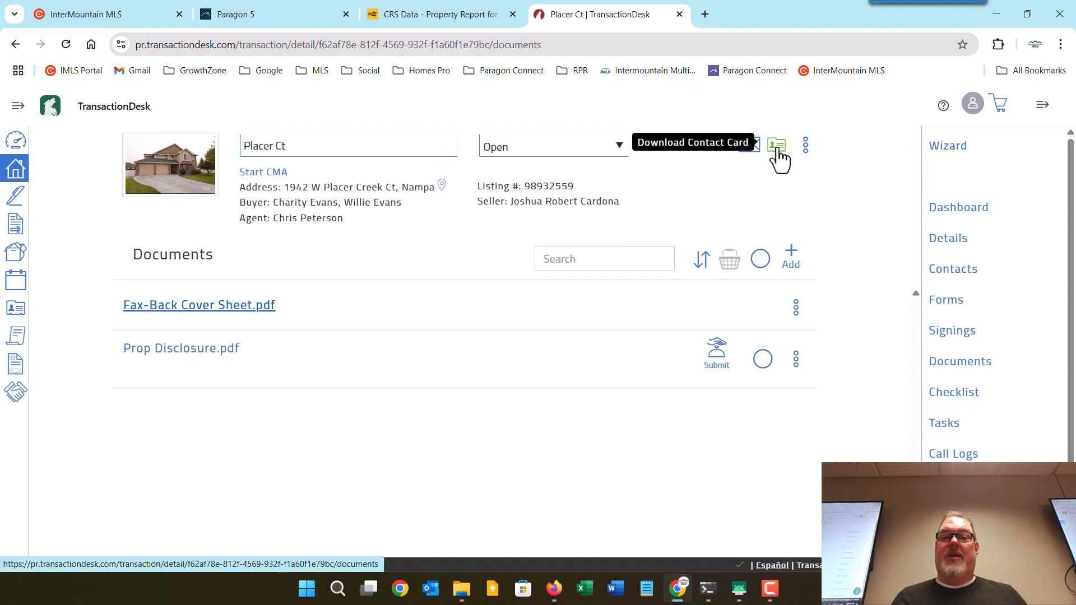
{"action": "left_click", "coordinate": [805, 145]}
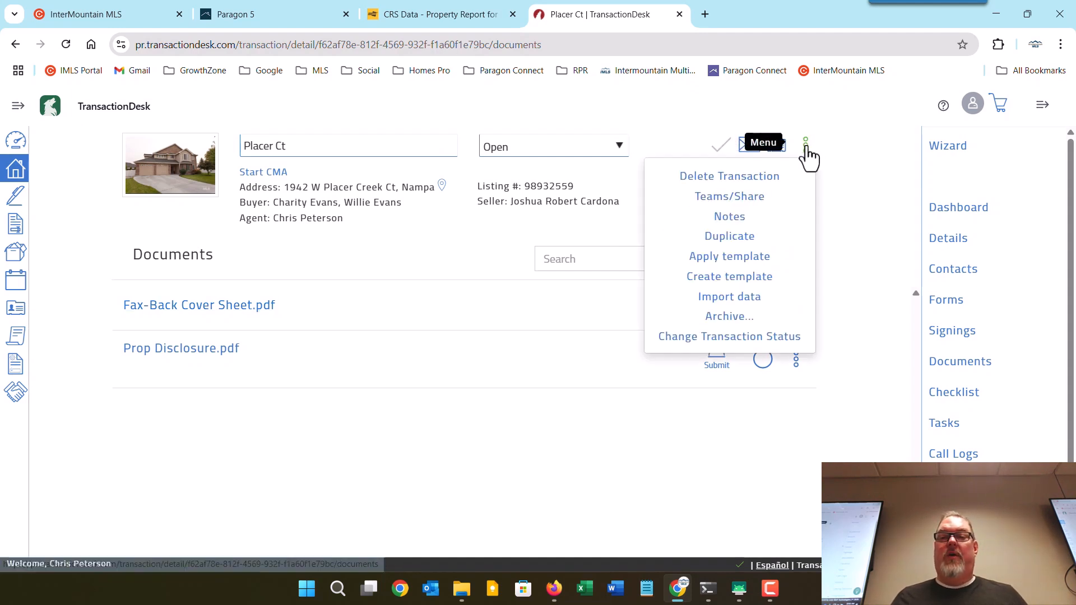
{"action": "left_click", "coordinate": [806, 147]}
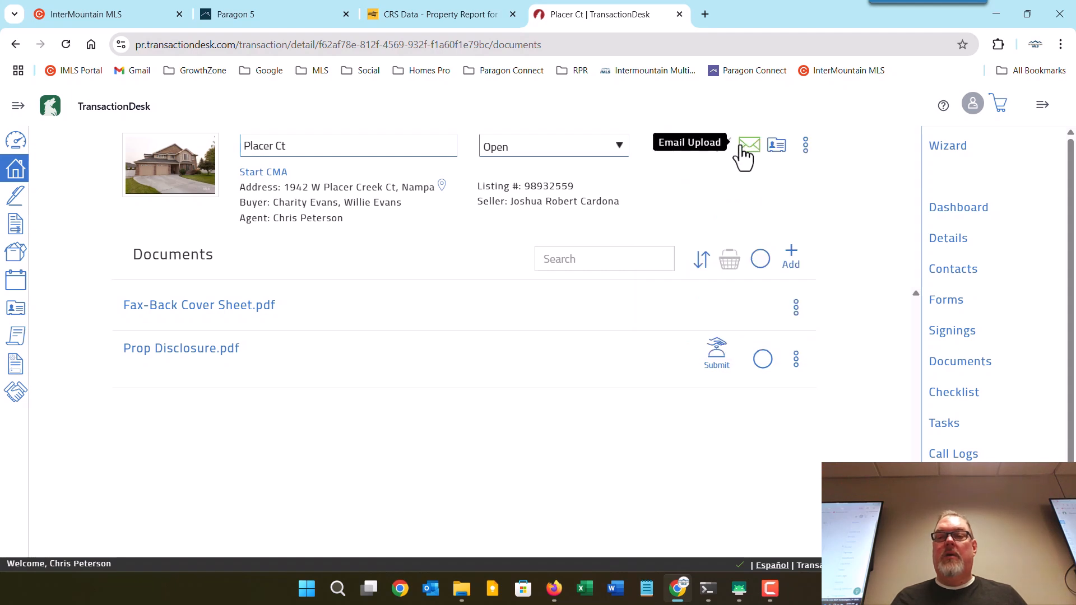
{"action": "left_click", "coordinate": [776, 150]}
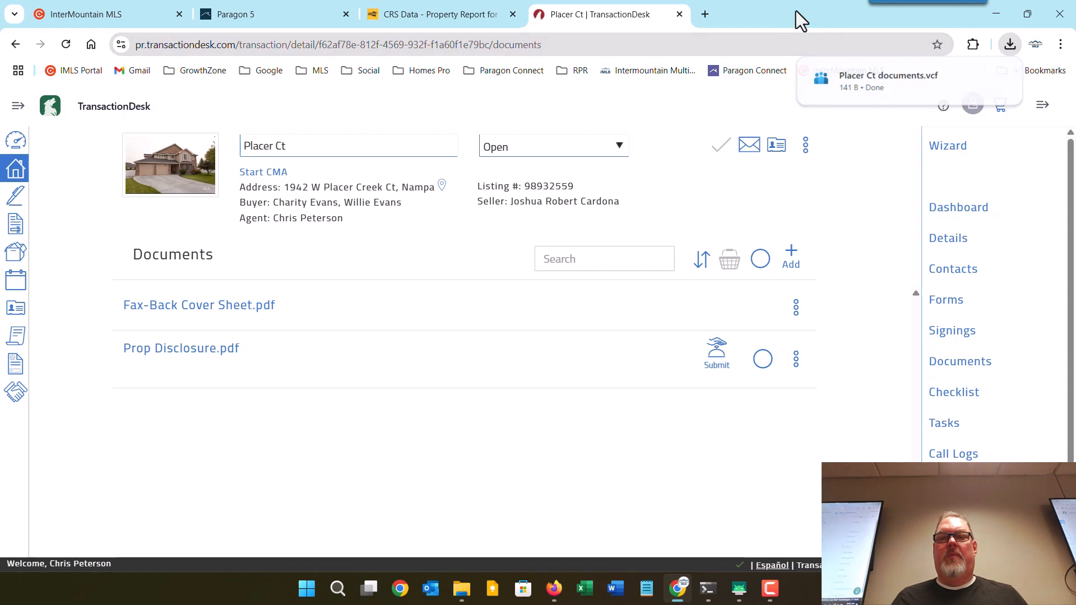
{"action": "left_click", "coordinate": [749, 147]}
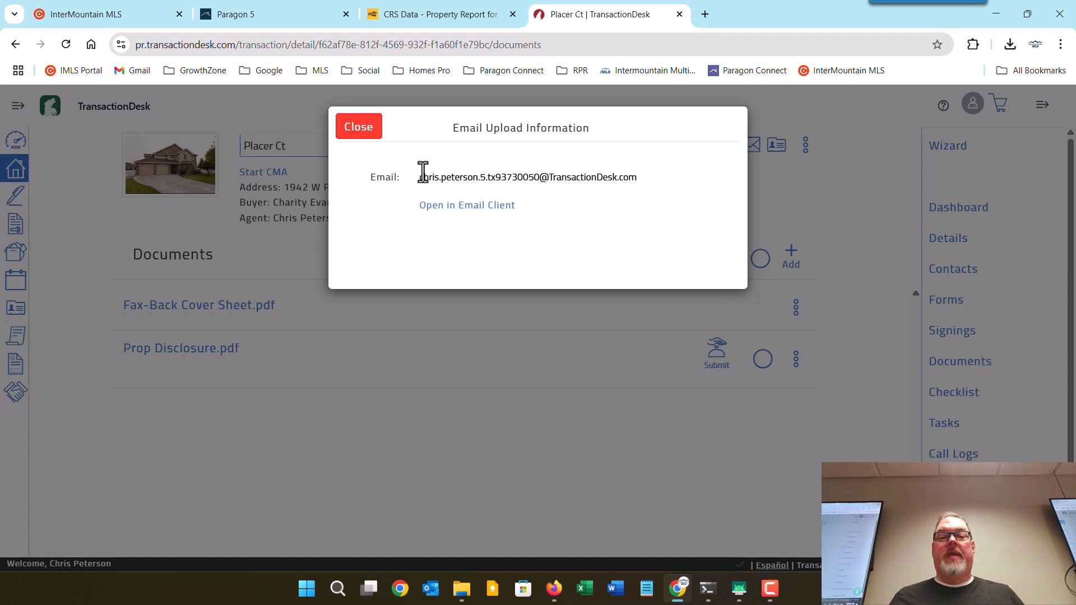
Select the transaction's upload e-mail address, then close the Email Upload Information dialog.
{"action": "left_click_drag", "start_coordinate": [418, 181], "coordinate": [636, 187]}
{"action": "left_click", "coordinate": [579, 207]}
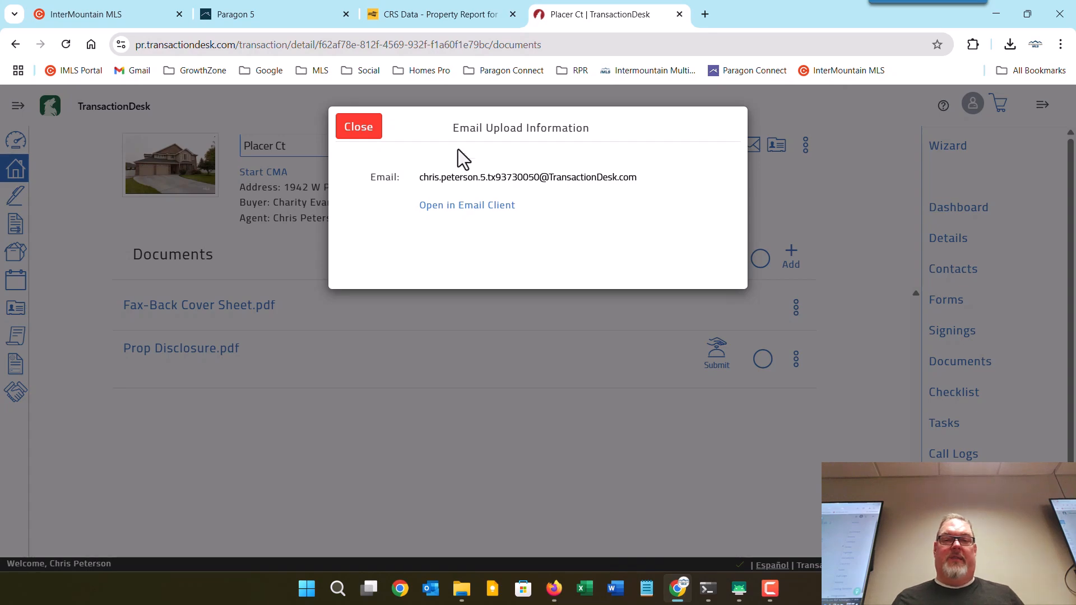
{"action": "left_click", "coordinate": [362, 128]}
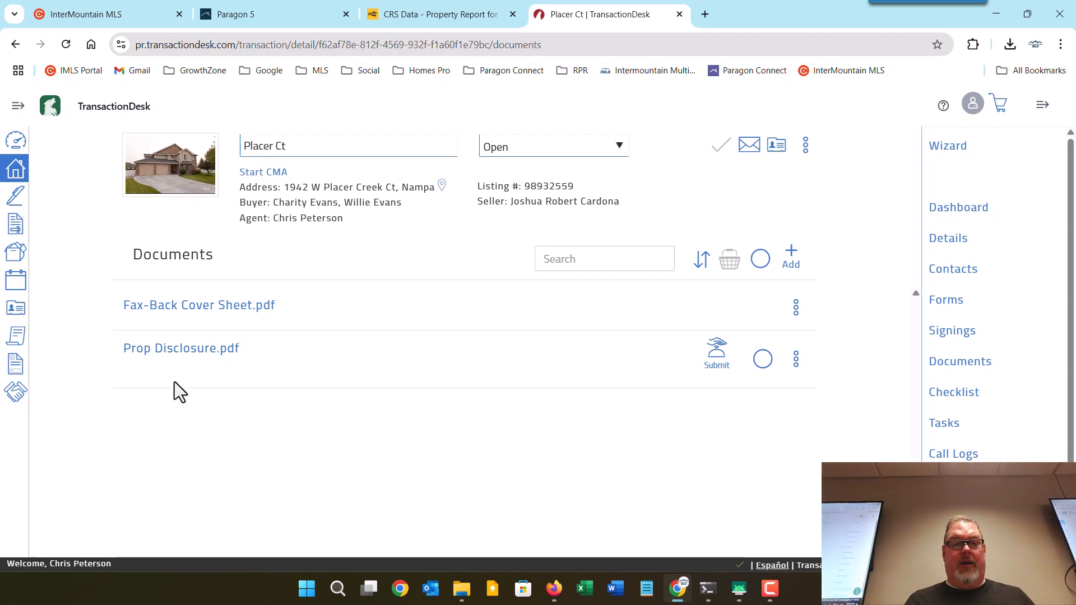
Open Prop Disclosure, decline sending it for review, and bring up the Copy to Cloud options.
{"action": "left_click", "coordinate": [163, 352]}
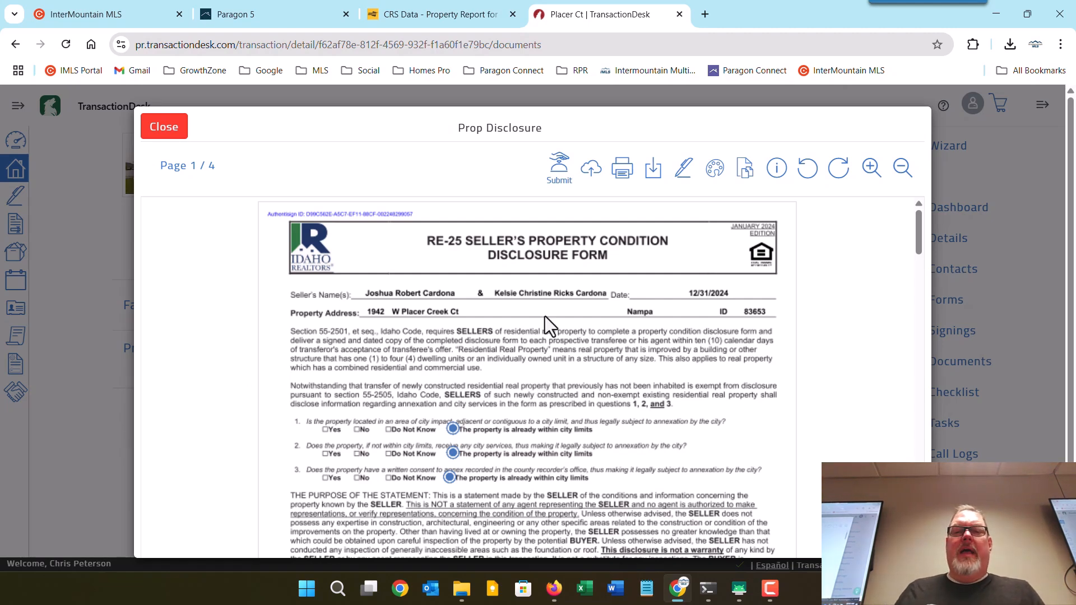
{"action": "left_click", "coordinate": [559, 173]}
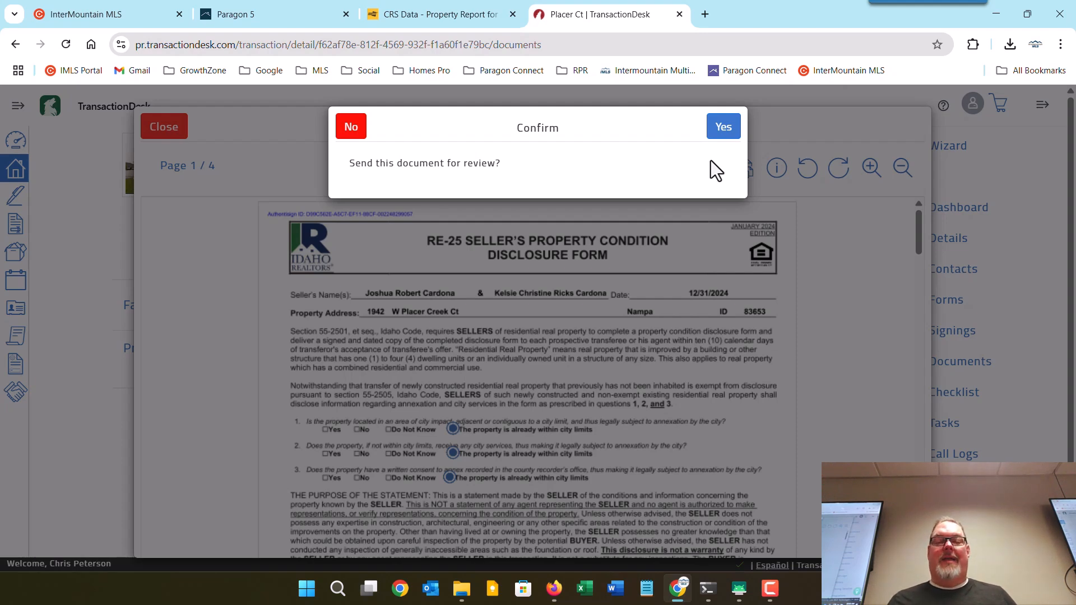
{"action": "left_click", "coordinate": [350, 128]}
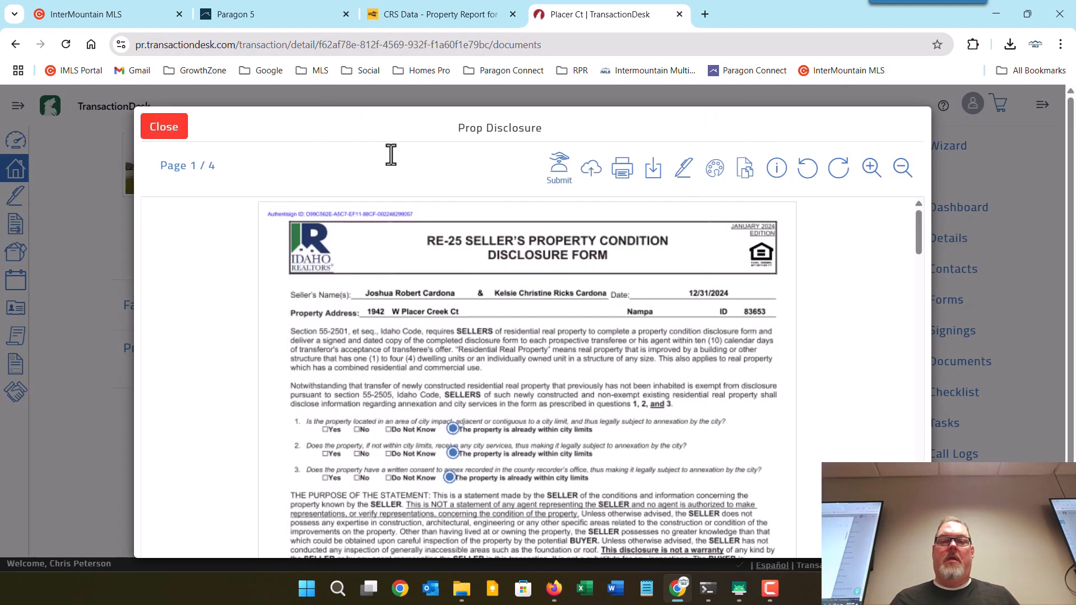
{"action": "left_click", "coordinate": [593, 174]}
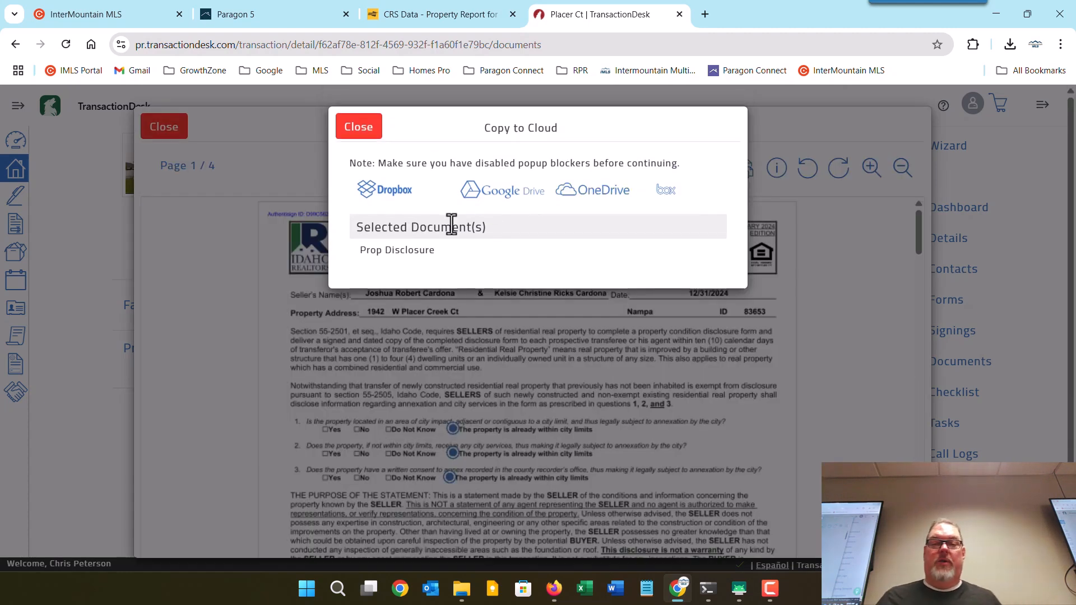
Close the Copy to Cloud dialog without choosing Dropbox, Google Drive, OneDrive or Box.
{"action": "left_click", "coordinate": [354, 130]}
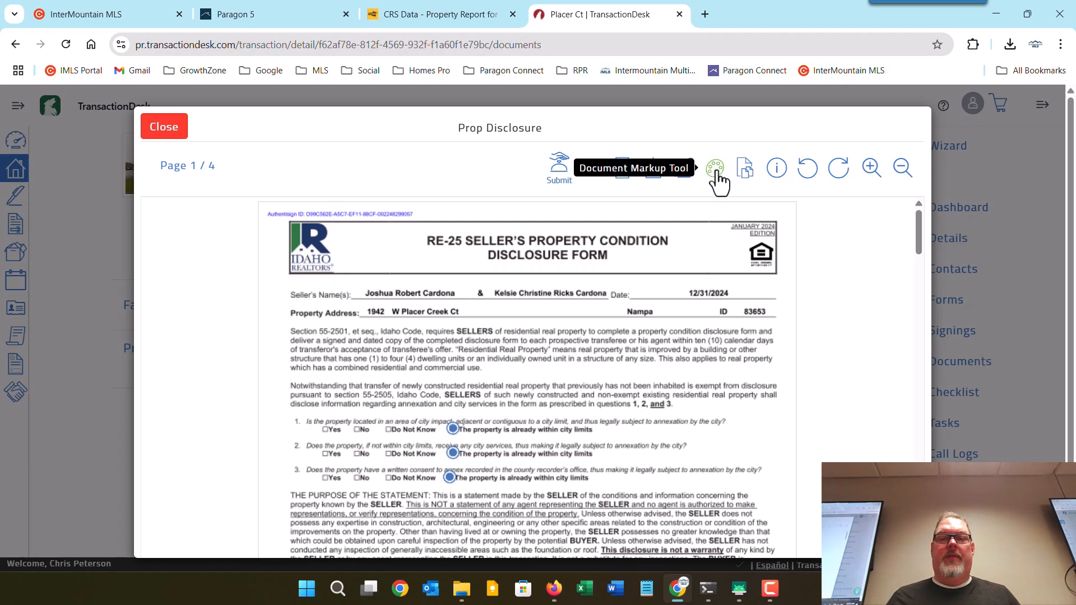
Open the Prop Disclosure in the markup editor, redact the seller names, then undo all markup.
{"action": "left_click", "coordinate": [716, 169]}
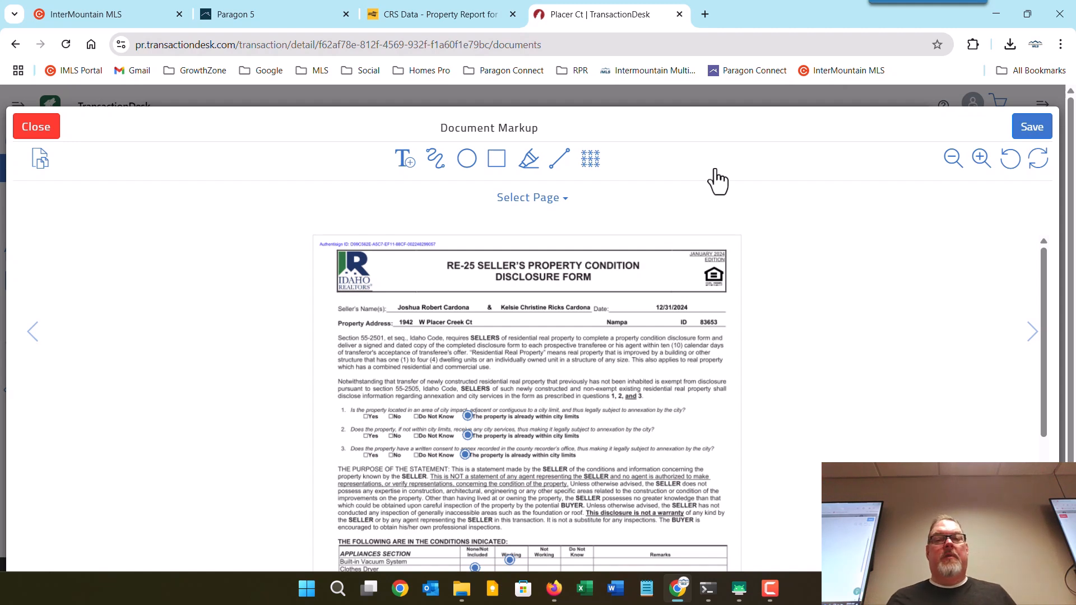
{"action": "left_click", "coordinate": [590, 158]}
{"action": "mouse_move", "coordinate": [406, 296]}
{"action": "left_mouse_down"}
{"action": "mouse_move", "coordinate": [599, 334]}
{"action": "mouse_move", "coordinate": [727, 381]}
{"action": "left_mouse_up"}
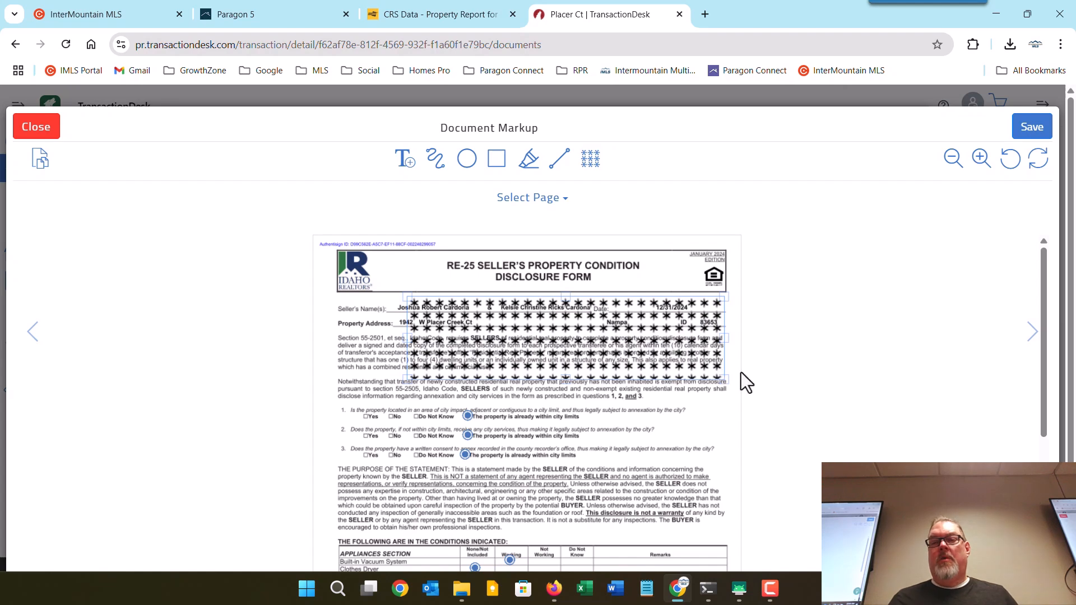
{"action": "left_click", "coordinate": [1037, 168]}
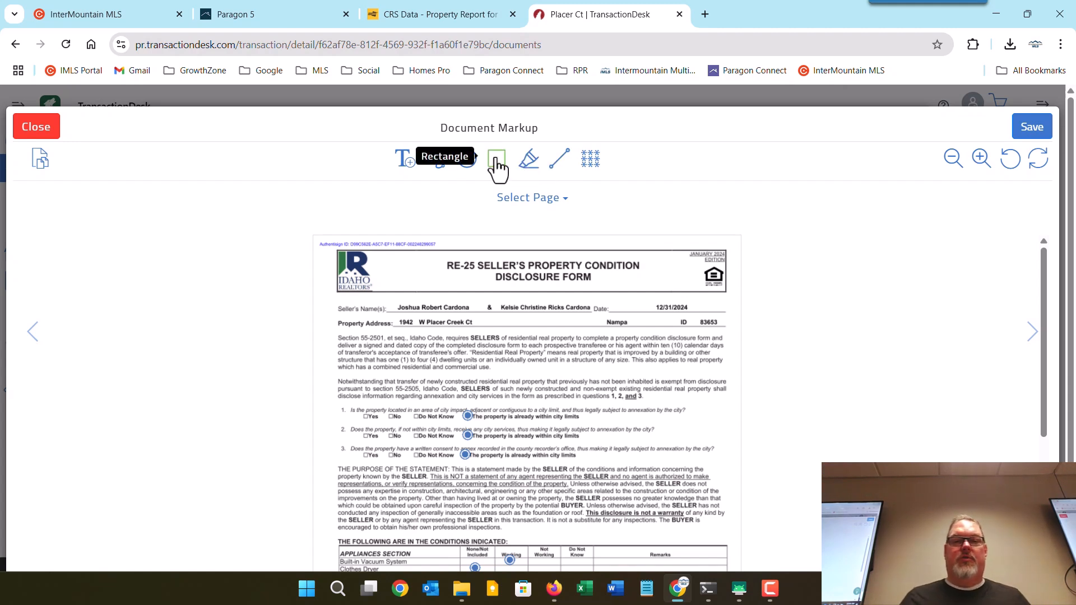
Highlight the opening disclosure paragraphs in yellow, then undo the highlight.
{"action": "left_click", "coordinate": [529, 160]}
{"action": "left_click_drag", "start_coordinate": [598, 375], "coordinate": [714, 429]}
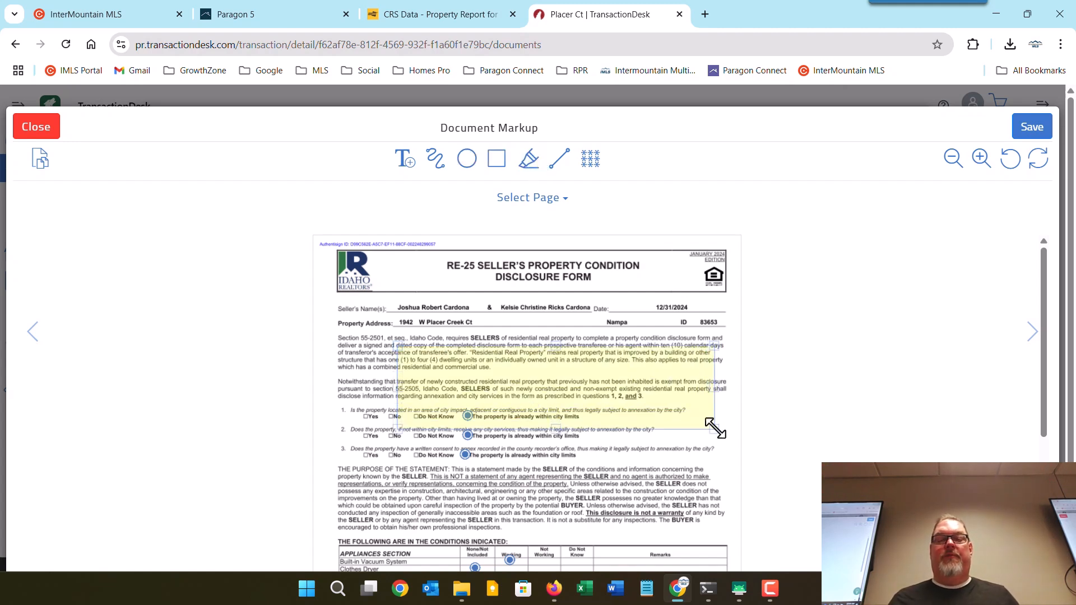
{"action": "left_click", "coordinate": [1037, 164]}
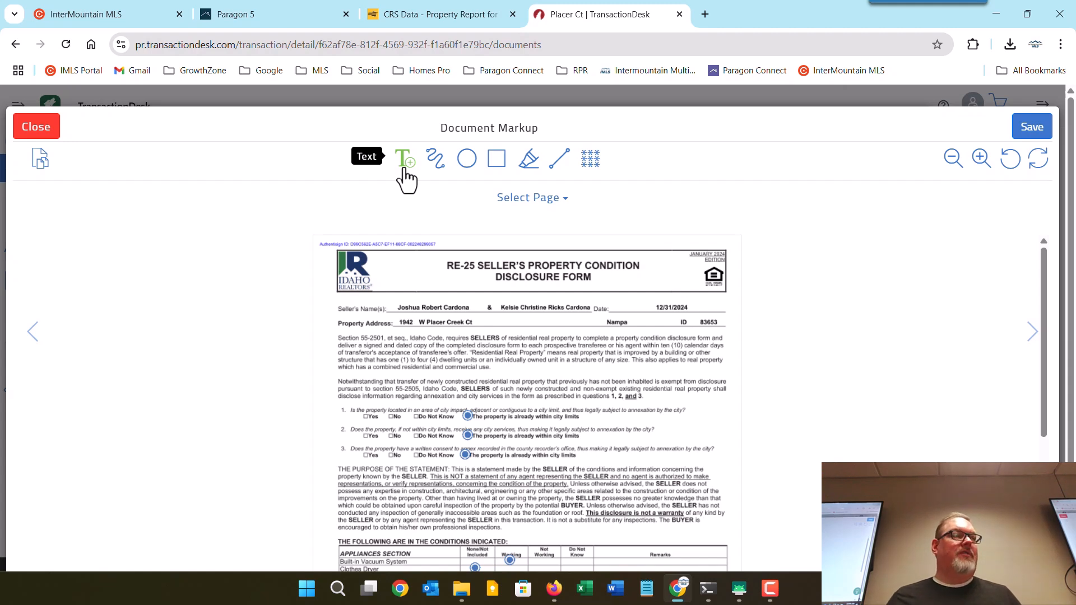
View the disclosure's four pages in the Document Slicer, then close back to Documents.
{"action": "left_click", "coordinate": [37, 160]}
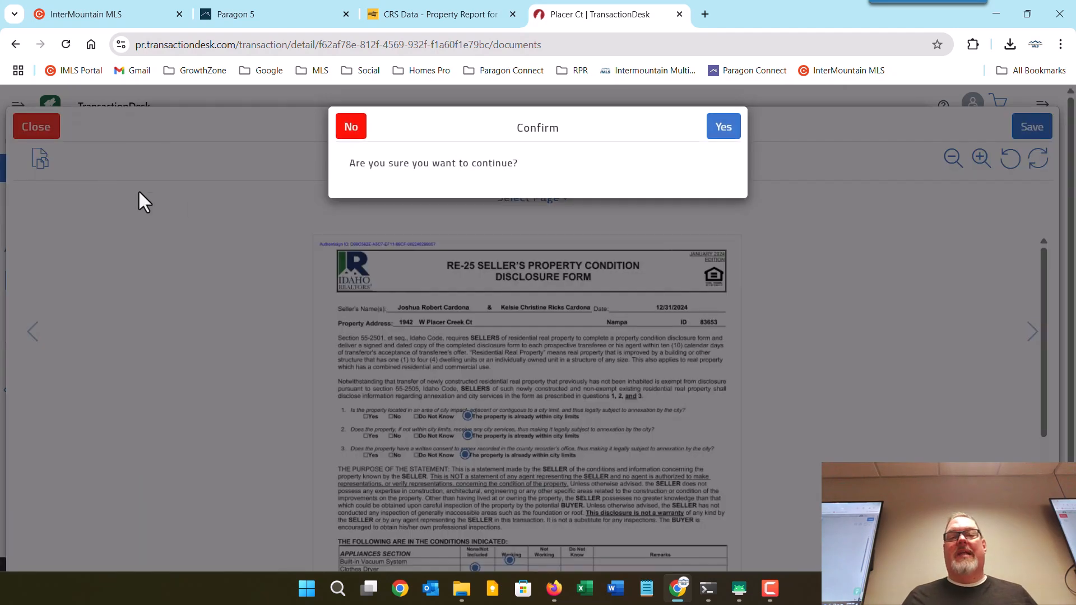
{"action": "left_click", "coordinate": [729, 133]}
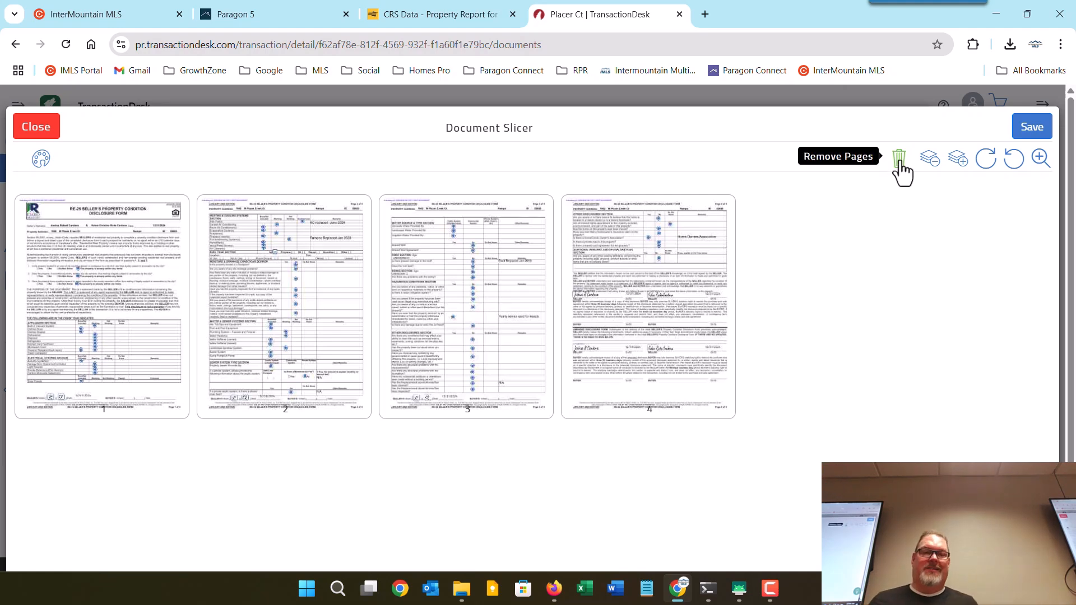
{"action": "left_click", "coordinate": [34, 132]}
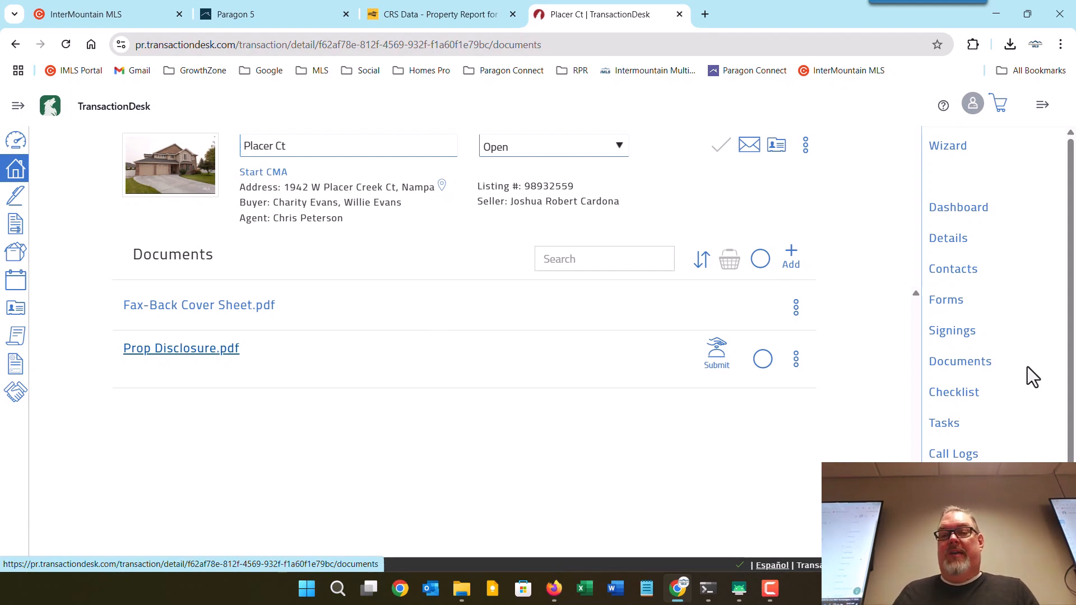
Add a 'Pre-approval Letter' document item to the checklist, then go to Tasks.
{"action": "left_click", "coordinate": [954, 399]}
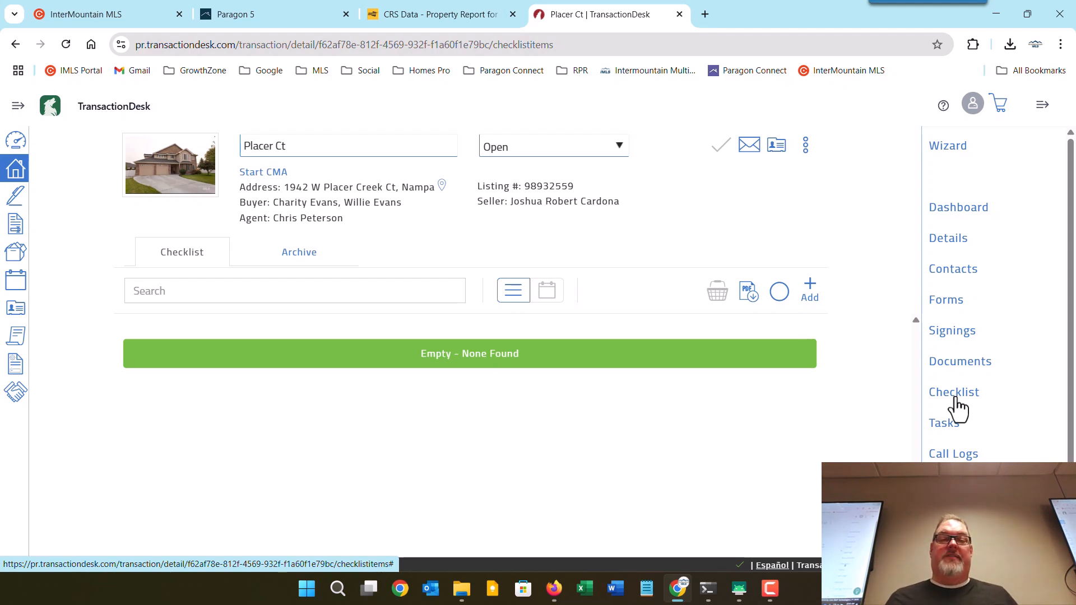
{"action": "left_click", "coordinate": [811, 287]}
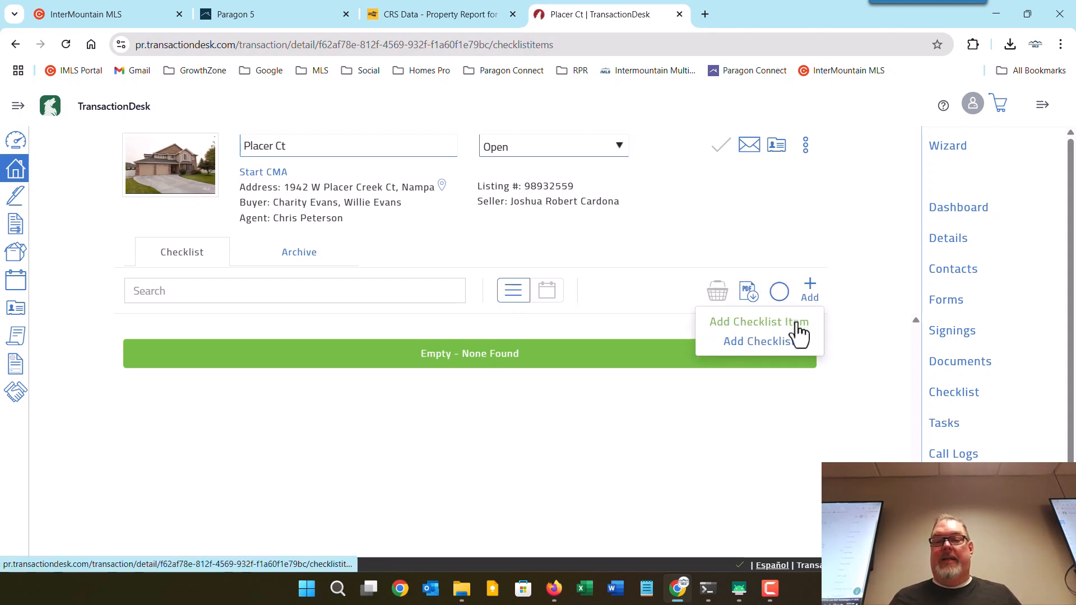
{"action": "left_click", "coordinate": [797, 324]}
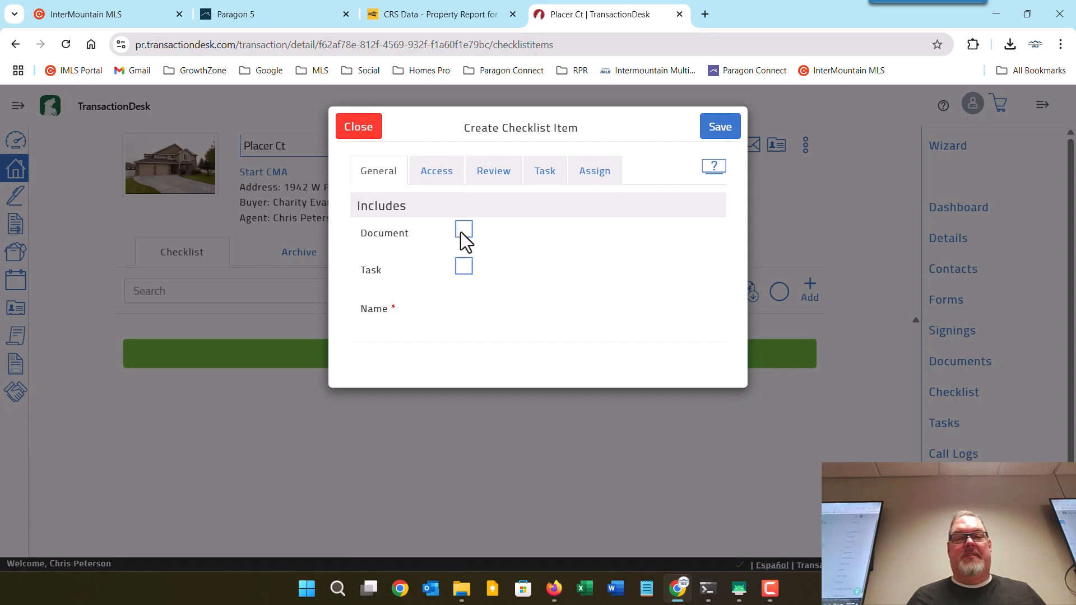
{"action": "left_click", "coordinate": [463, 230]}
{"action": "left_click", "coordinate": [516, 313]}
{"action": "type", "text": "Pre"}
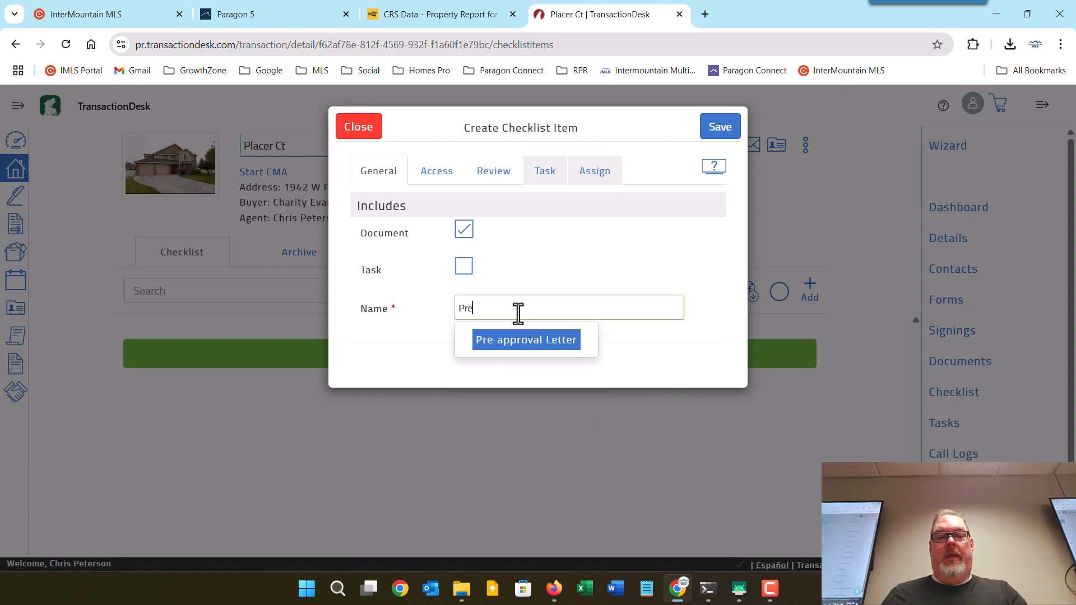
{"action": "left_click", "coordinate": [545, 343]}
{"action": "left_click", "coordinate": [729, 138]}
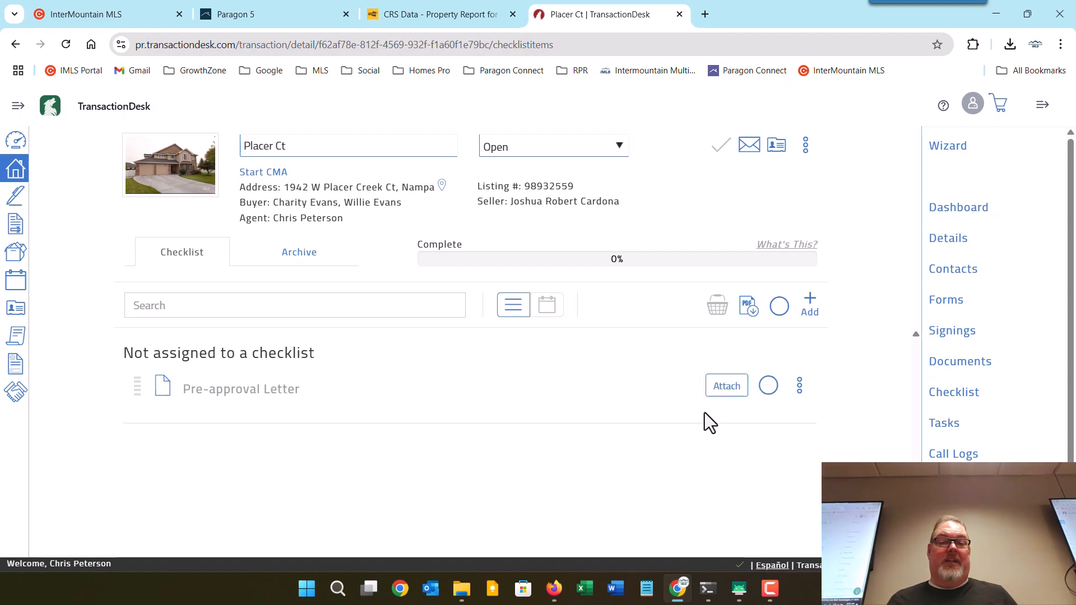
{"action": "left_click", "coordinate": [946, 426]}
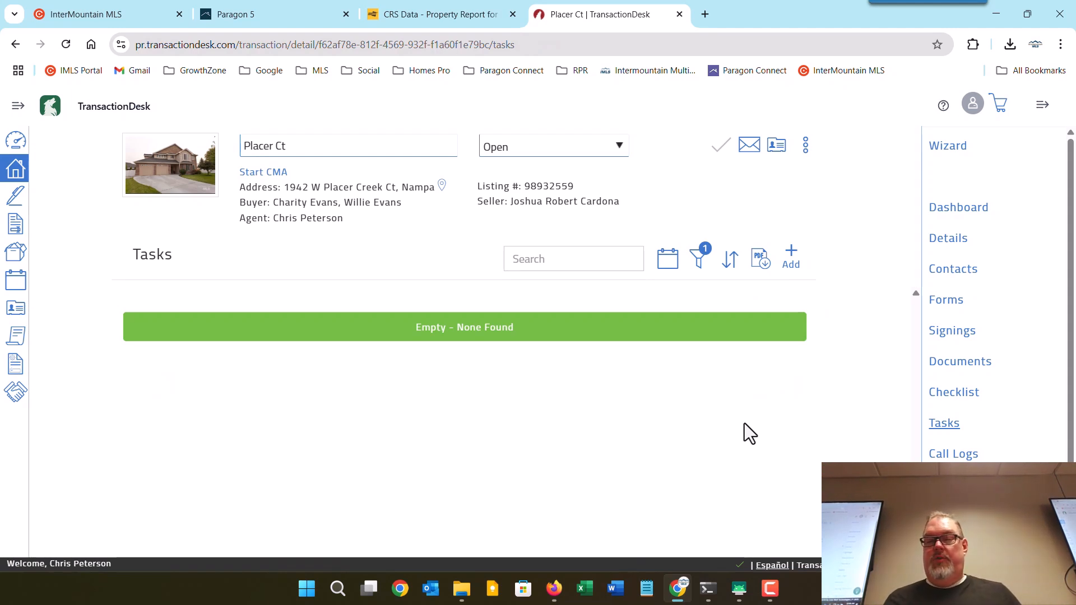
Log a new call with subject 'Closing' and message 'When are we closing?'.
{"action": "left_click", "coordinate": [954, 454]}
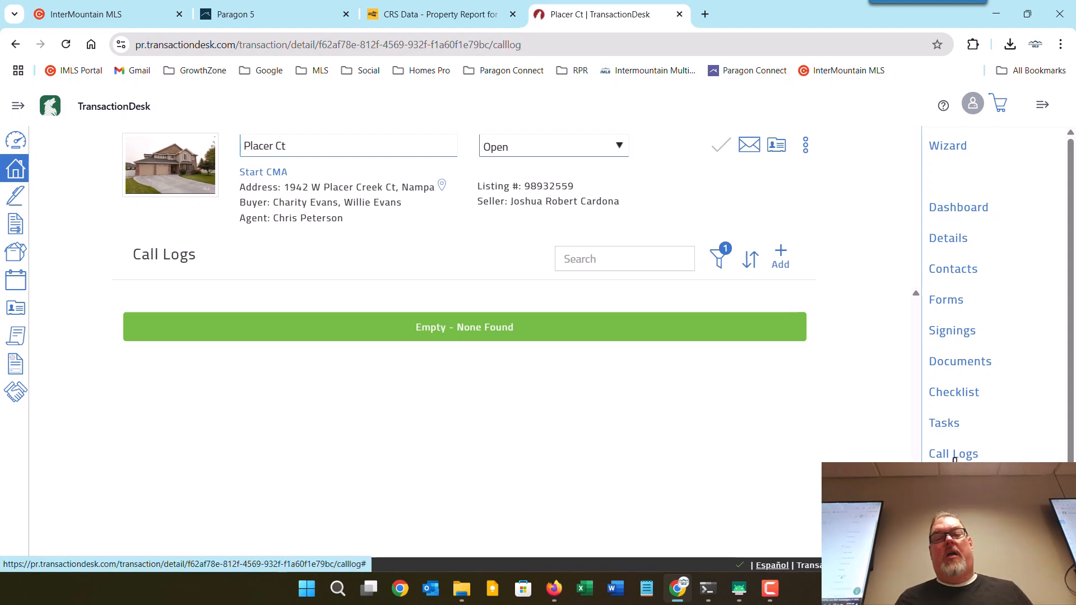
{"action": "left_click", "coordinate": [782, 262]}
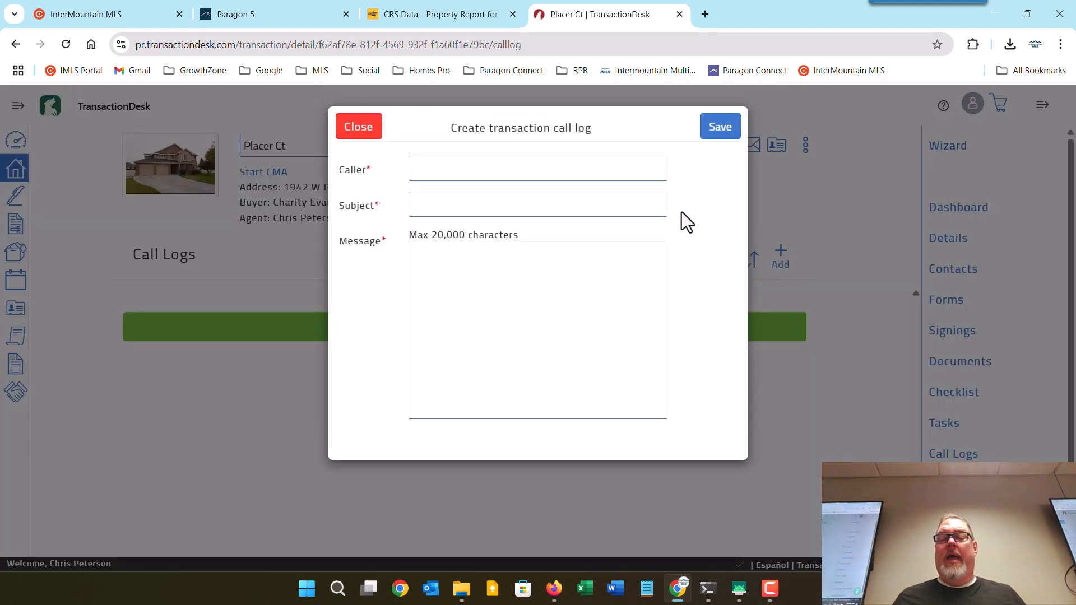
{"action": "left_click", "coordinate": [575, 168]}
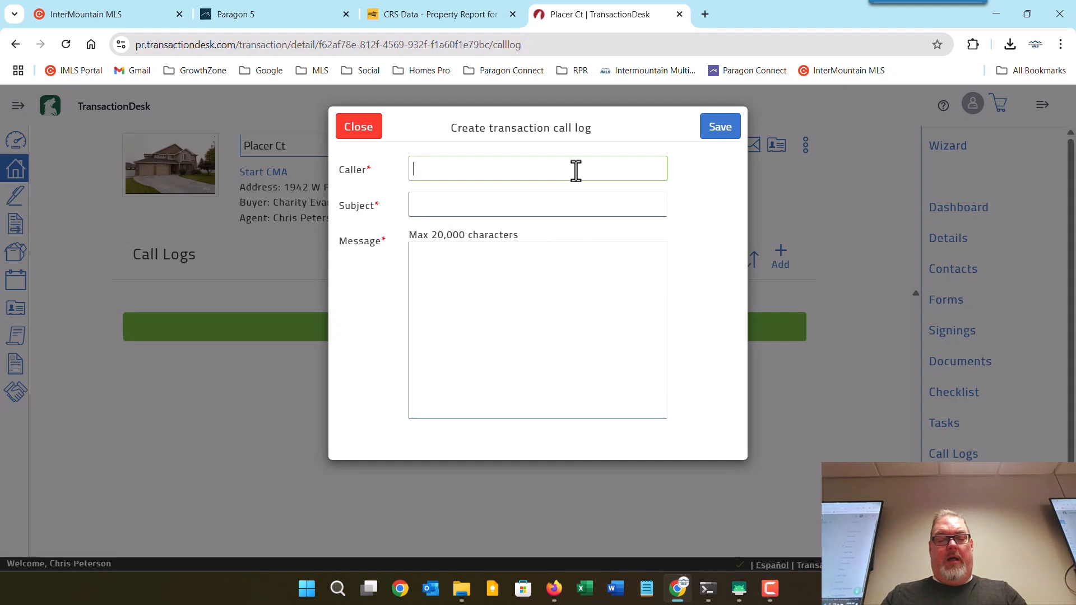
{"action": "type", "text": "Willie"}
{"action": "key", "text": "Tab"}
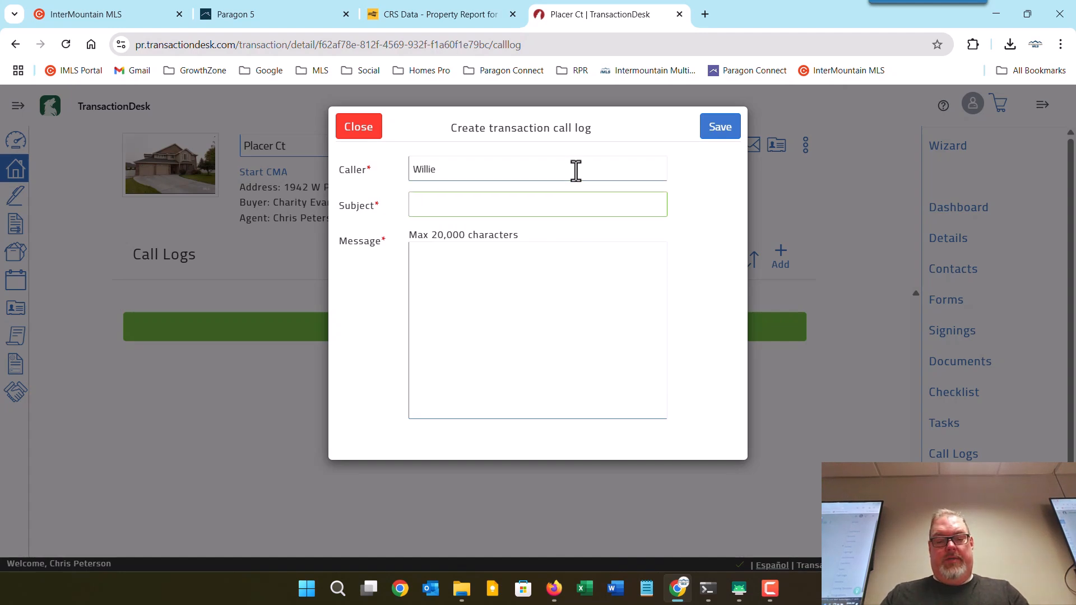
{"action": "type", "text": "Closing"}
{"action": "key", "text": "Tab"}
{"action": "type", "text": "H"}
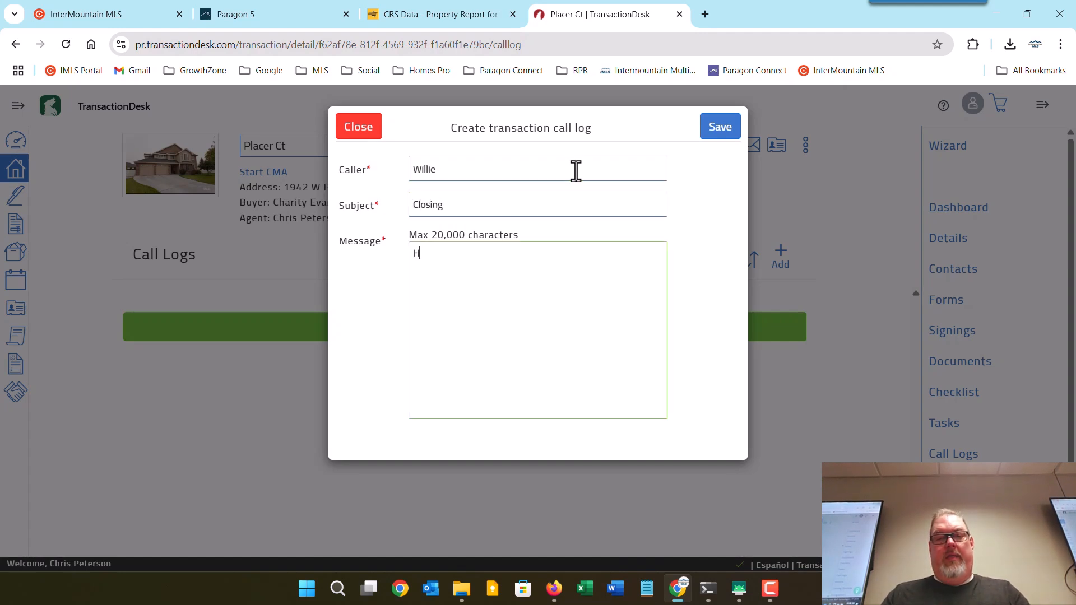
{"action": "key", "text": "BackSpace"}
{"action": "type", "text": "When are we"}
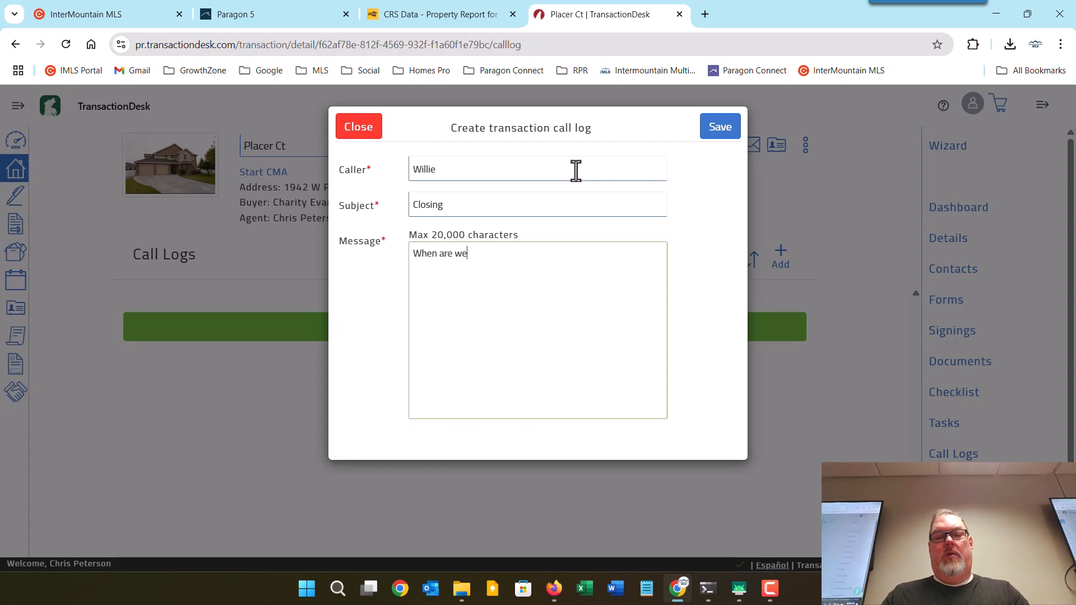
{"action": "type", "text": " closing"}
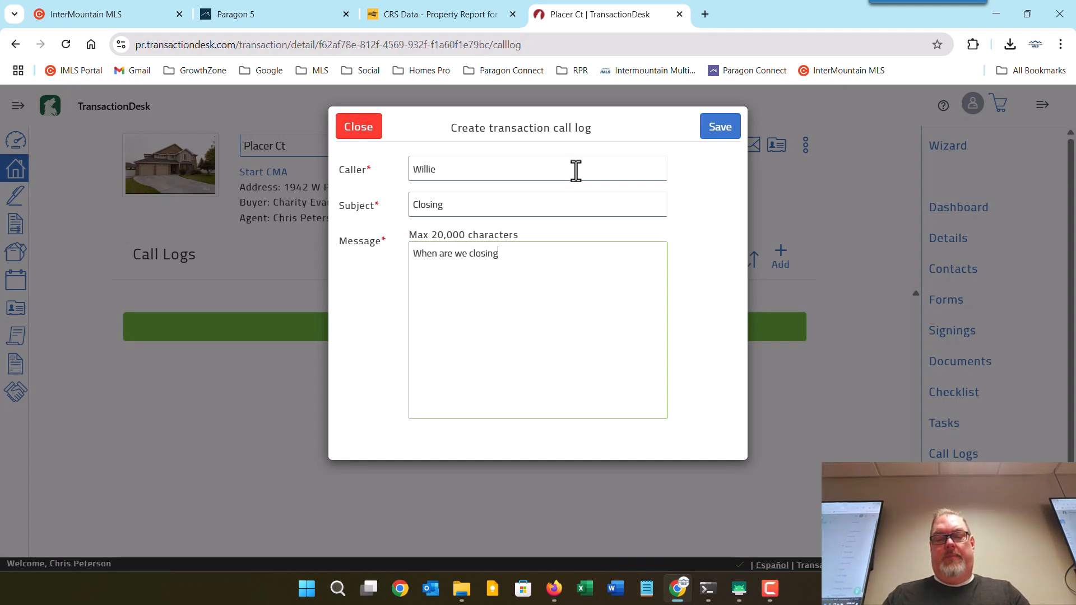
{"action": "type", "text": "?"}
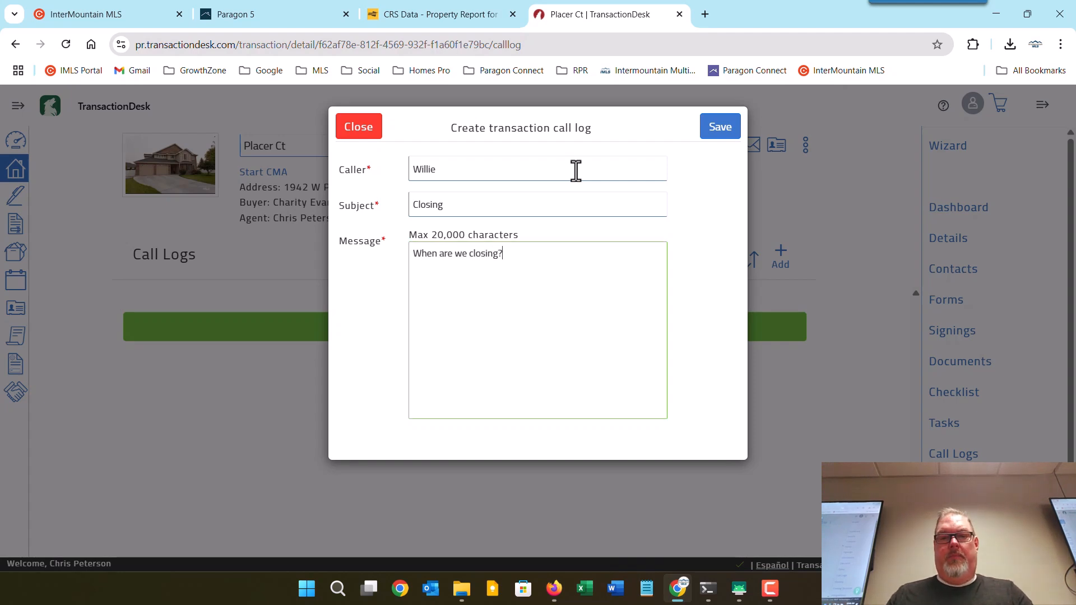
{"action": "left_click", "coordinate": [732, 128]}
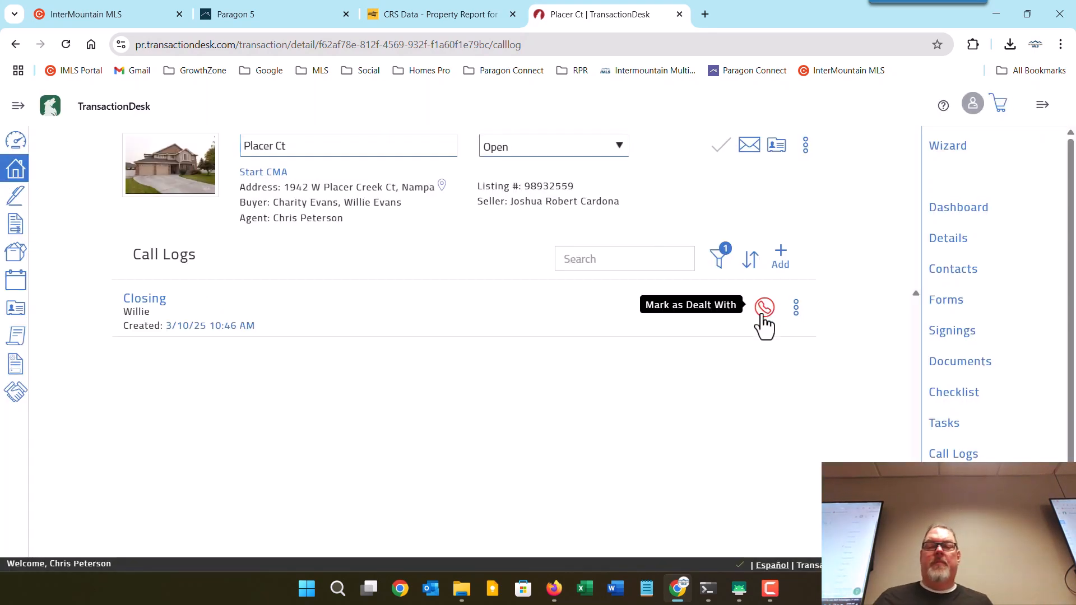
Filter to include dealt-with calls and mark the Closing call log as dealt with.
{"action": "left_click", "coordinate": [721, 264]}
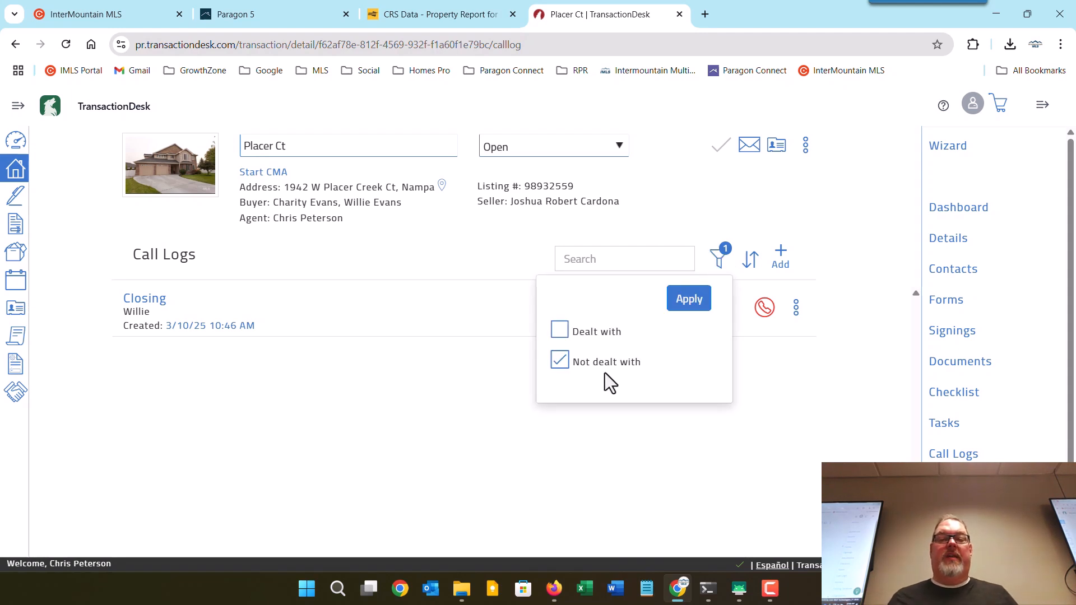
{"action": "left_click", "coordinate": [559, 328]}
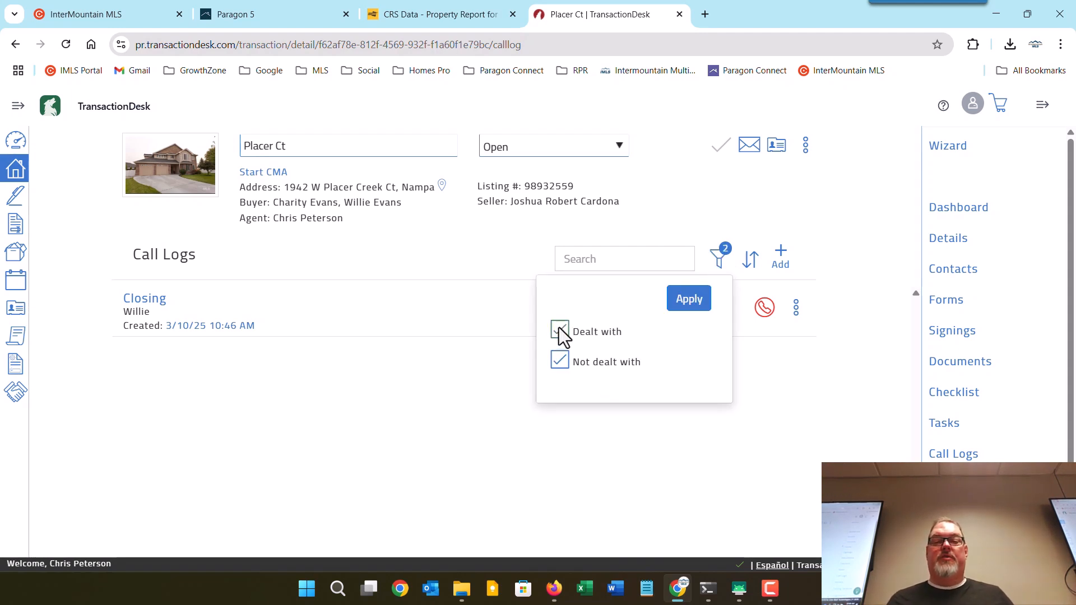
{"action": "left_click", "coordinate": [679, 299]}
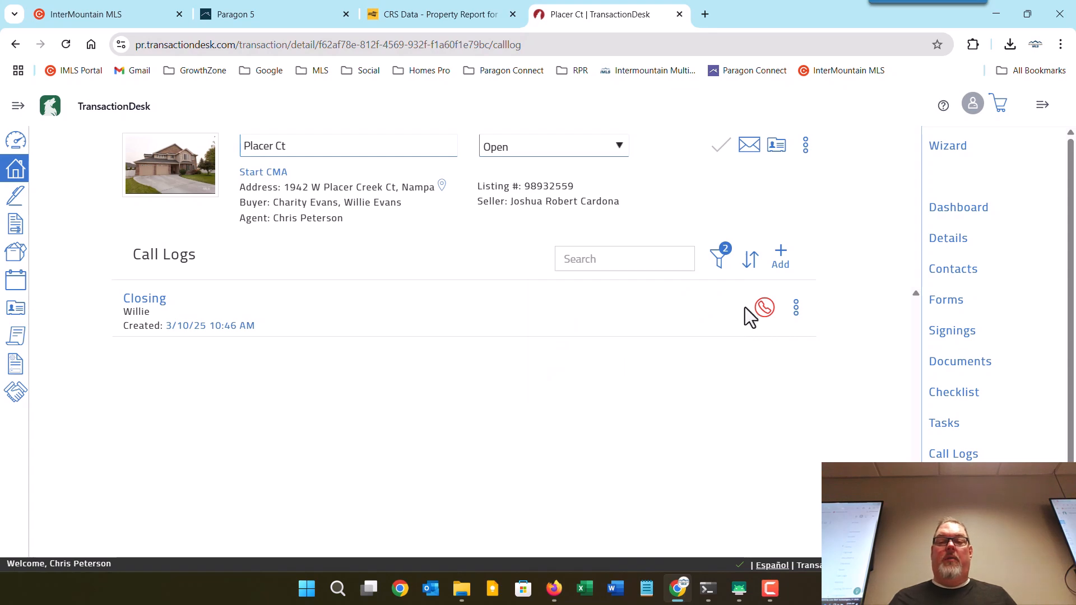
{"action": "left_click", "coordinate": [765, 308]}
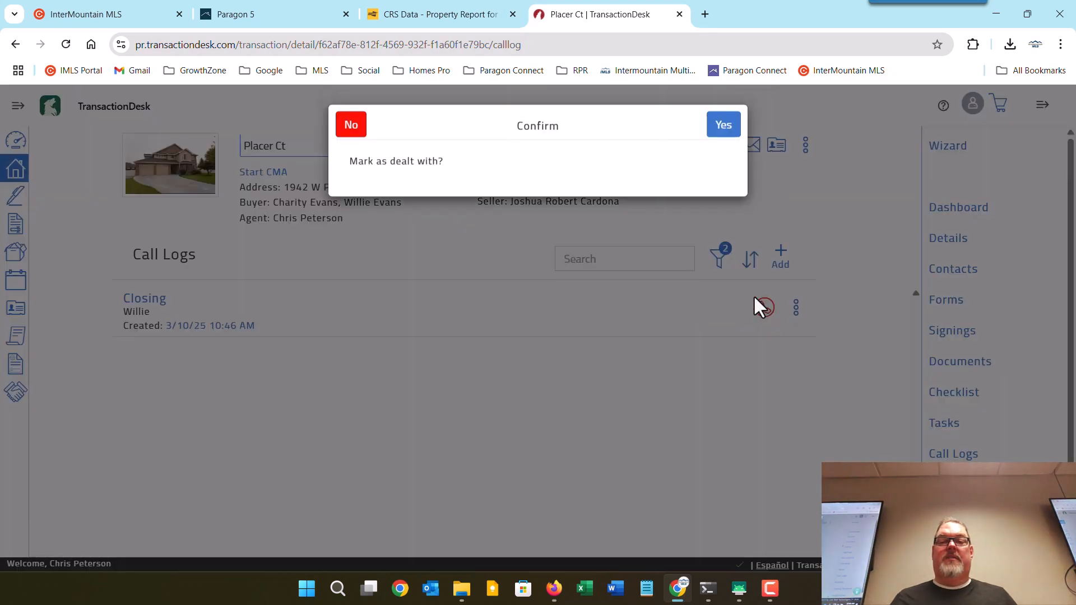
{"action": "left_click", "coordinate": [724, 127]}
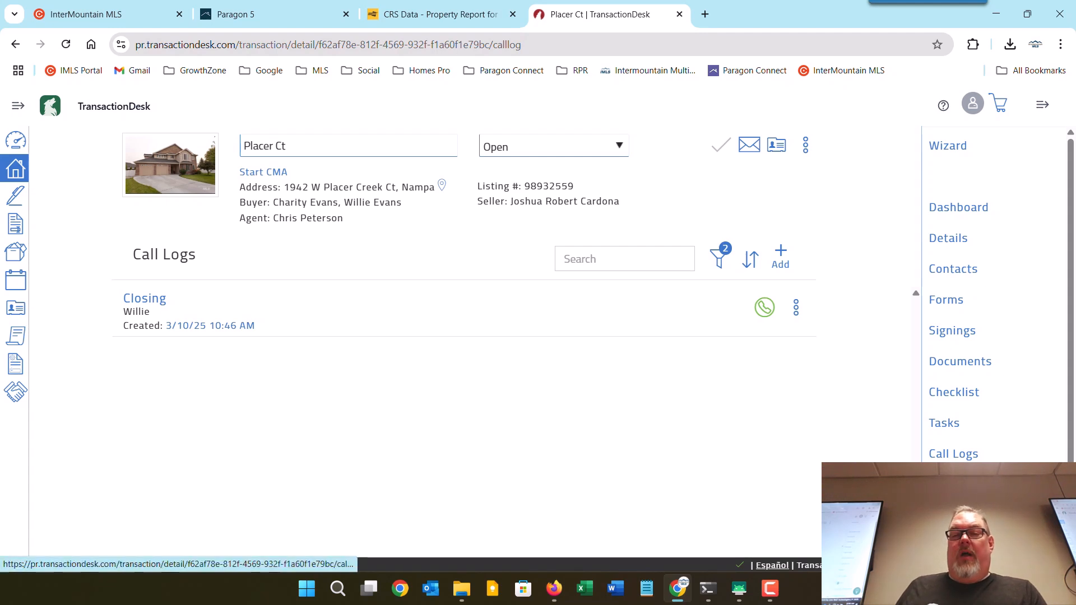
Open the transaction History and check the recipients of a Form Emailed entry.
{"action": "left_click", "coordinate": [947, 485]}
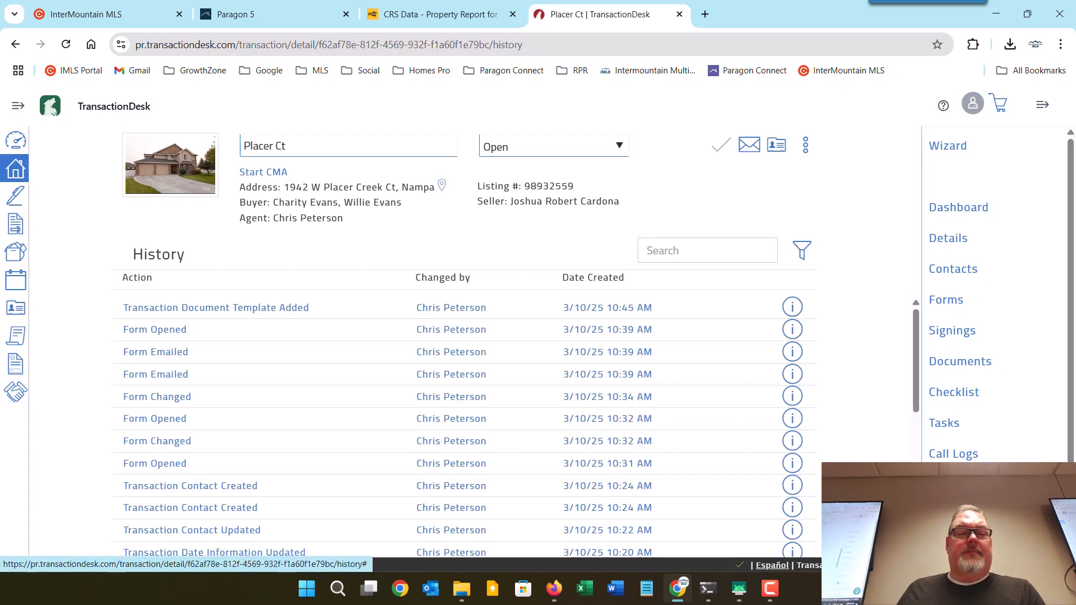
{"action": "left_click", "coordinate": [165, 374]}
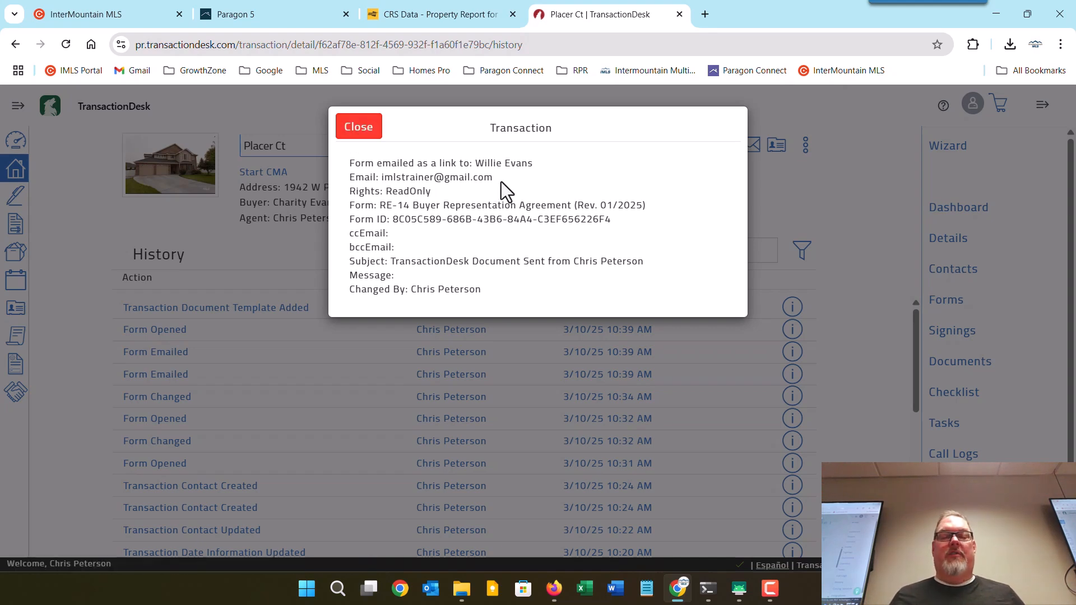
{"action": "left_click", "coordinate": [367, 137]}
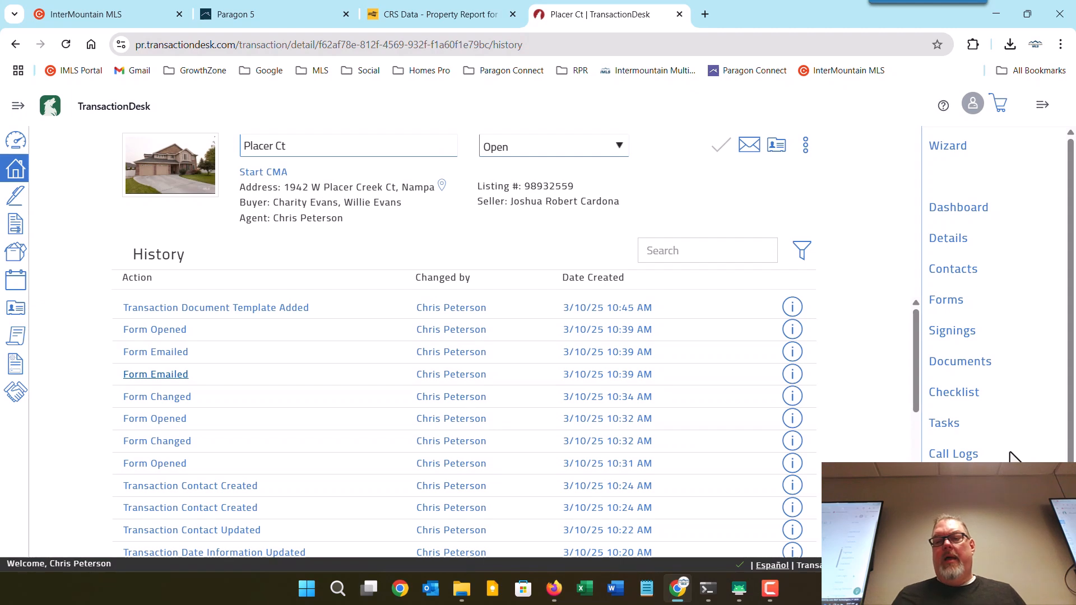
{"action": "scroll", "coordinate": [1012, 457], "scroll_direction": "down", "scroll_amount": 1}
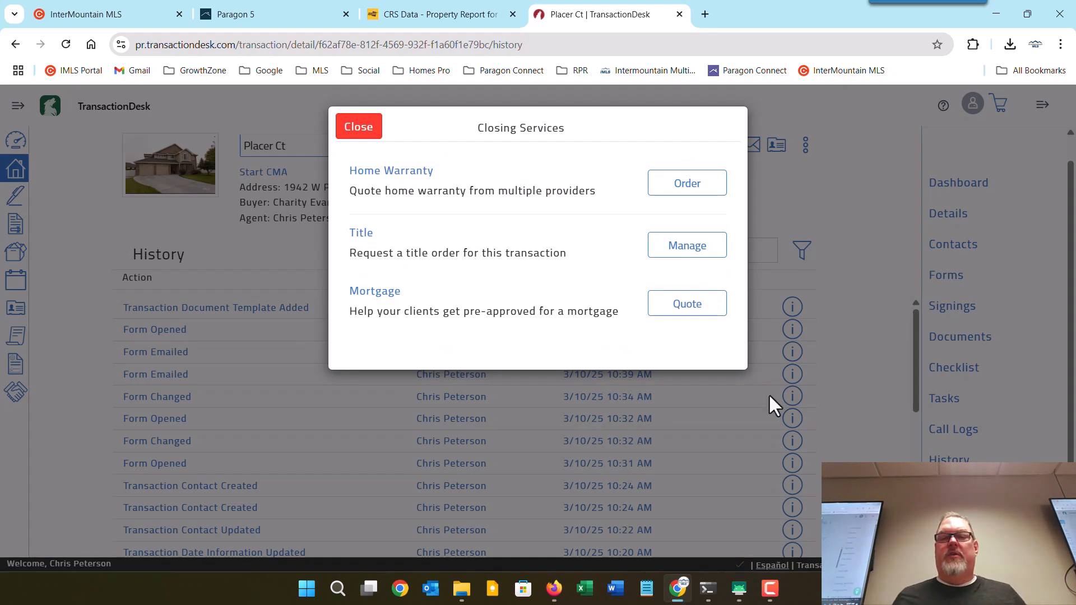
Dismiss Closing Services, try Boost advertising and close it, then open Signings.
{"action": "left_click", "coordinate": [359, 127]}
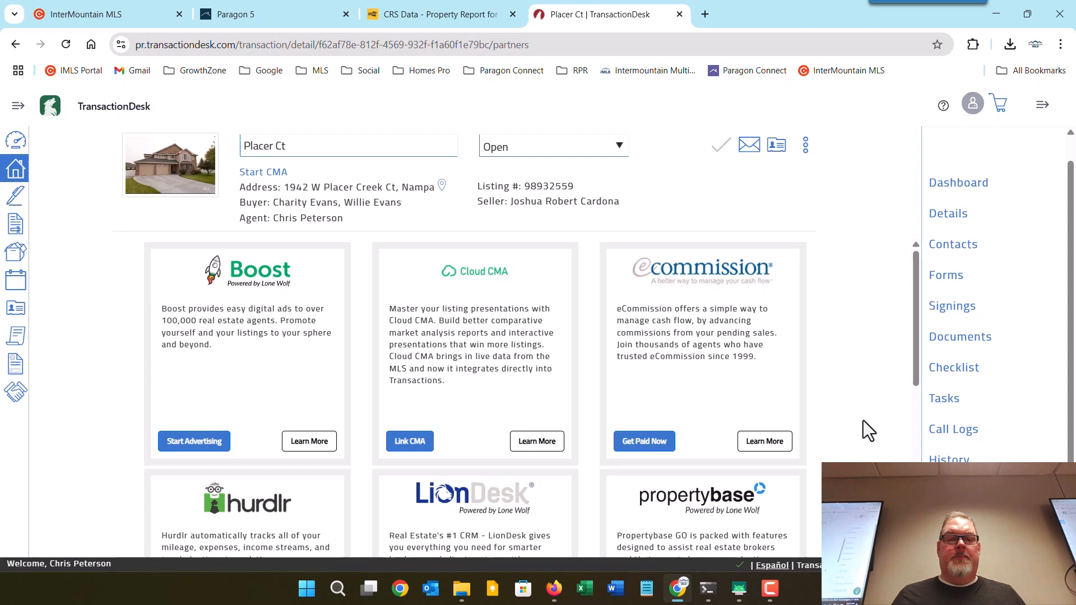
{"action": "scroll", "coordinate": [863, 421], "scroll_direction": "down", "scroll_amount": 5}
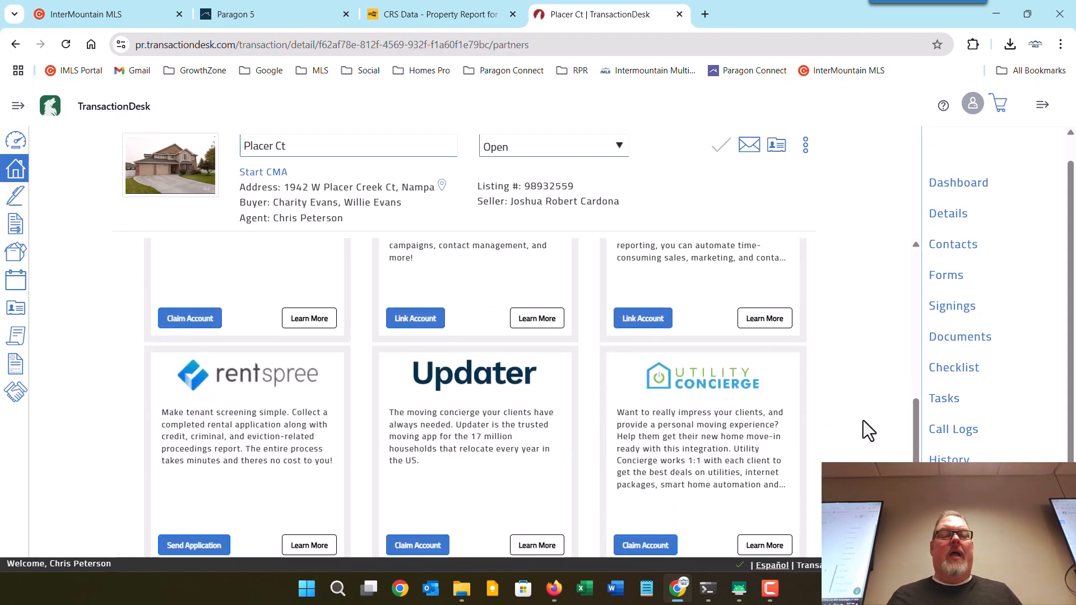
{"action": "scroll", "coordinate": [863, 420], "scroll_direction": "down", "scroll_amount": 1}
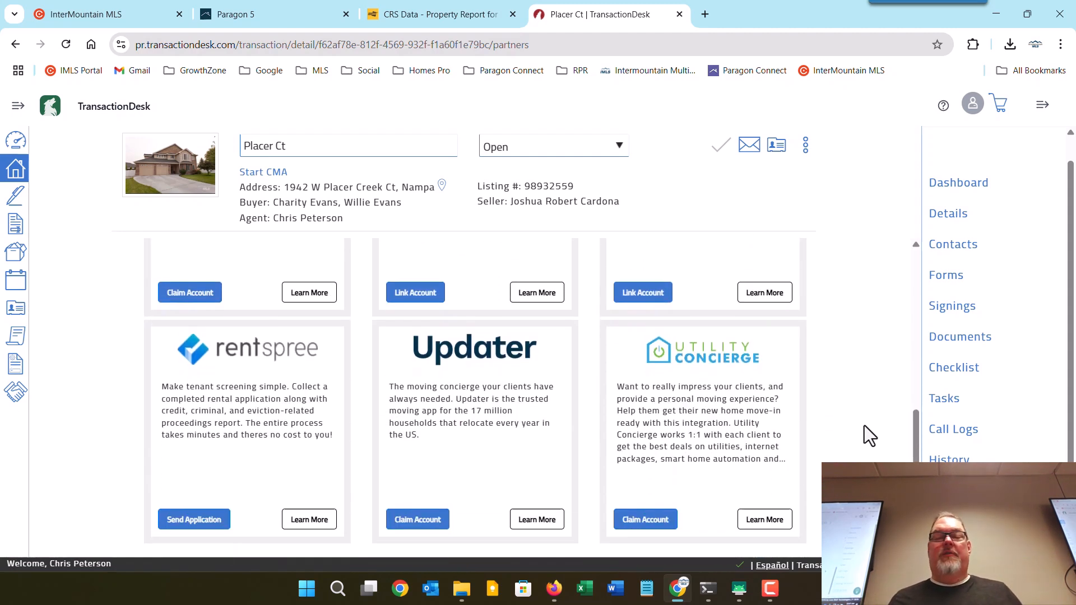
{"action": "scroll", "coordinate": [863, 426], "scroll_direction": "up", "scroll_amount": 8}
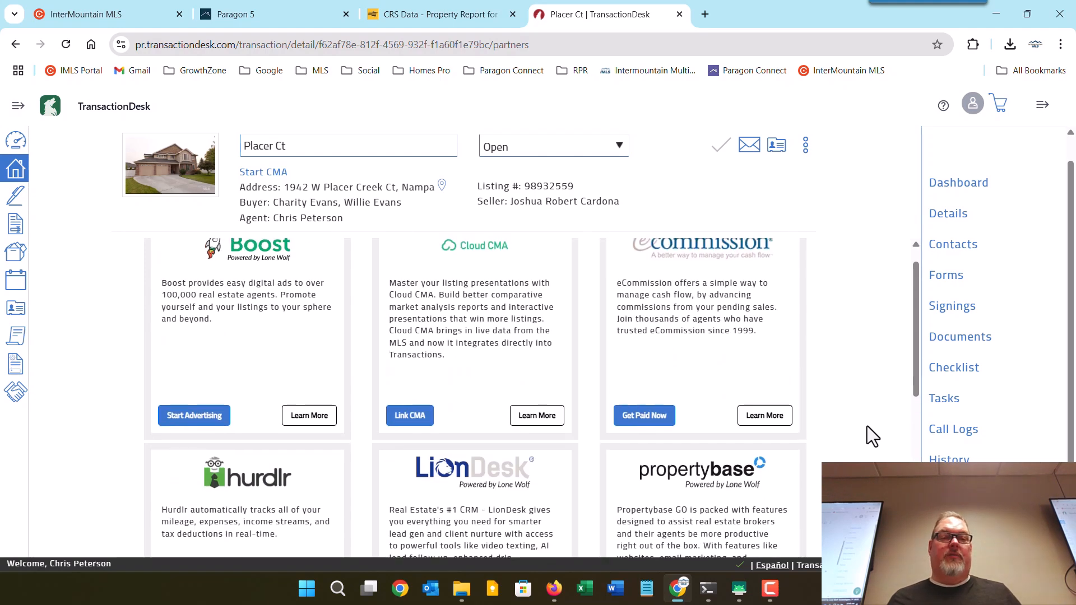
{"action": "scroll", "coordinate": [866, 435], "scroll_direction": "up", "scroll_amount": 1}
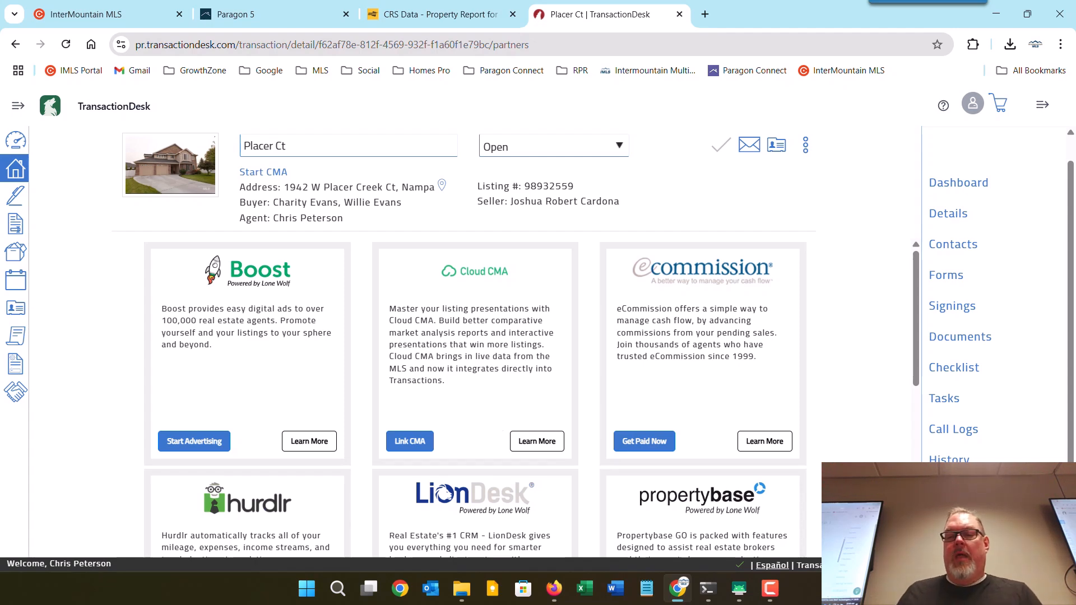
{"action": "left_click", "coordinate": [194, 442]}
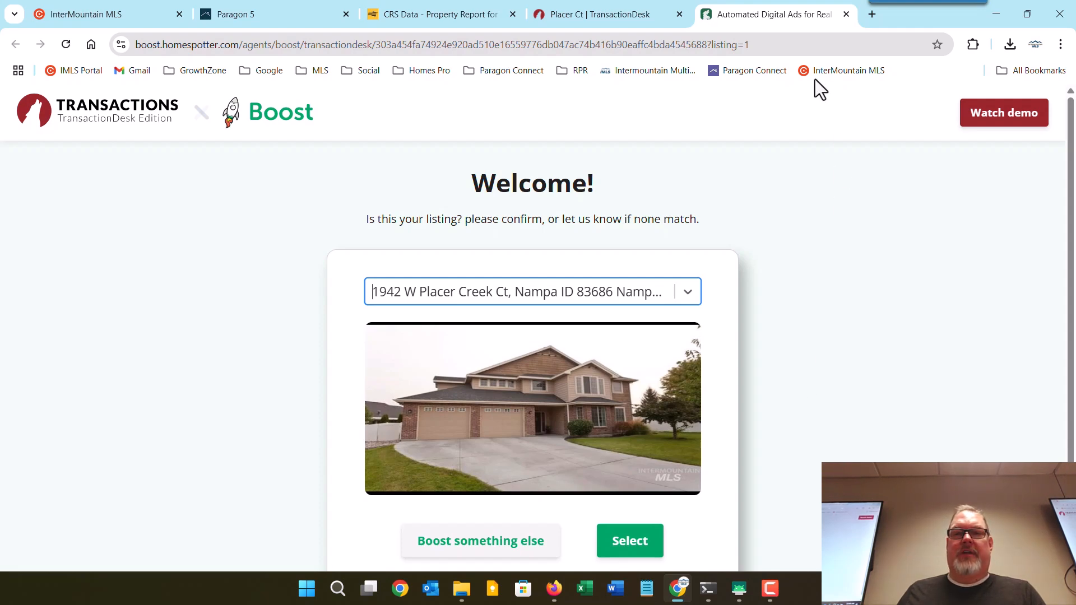
{"action": "left_click", "coordinate": [846, 14]}
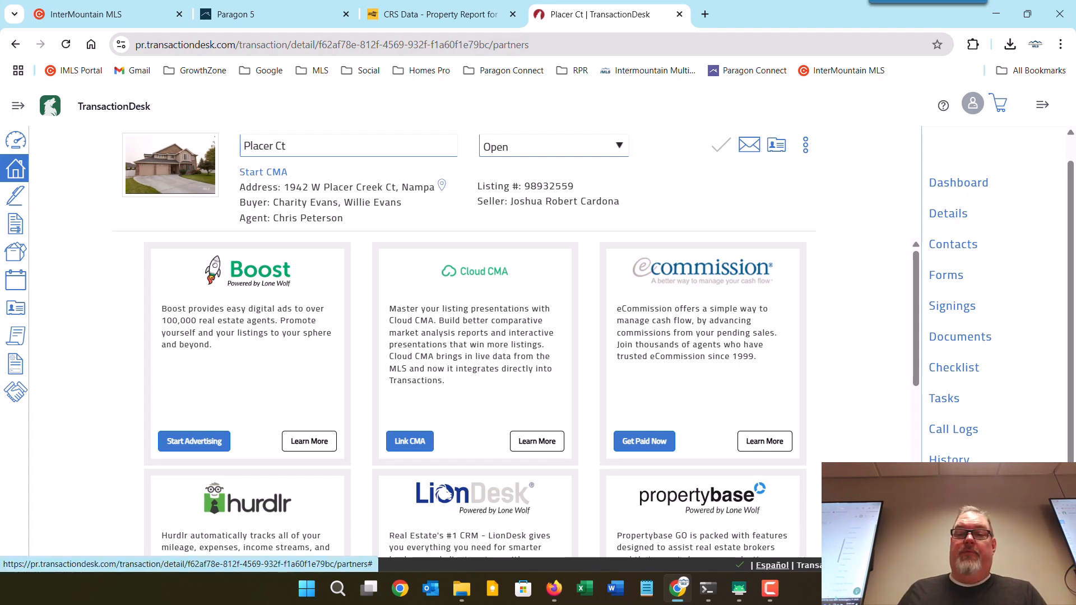
{"action": "left_click", "coordinate": [950, 307]}
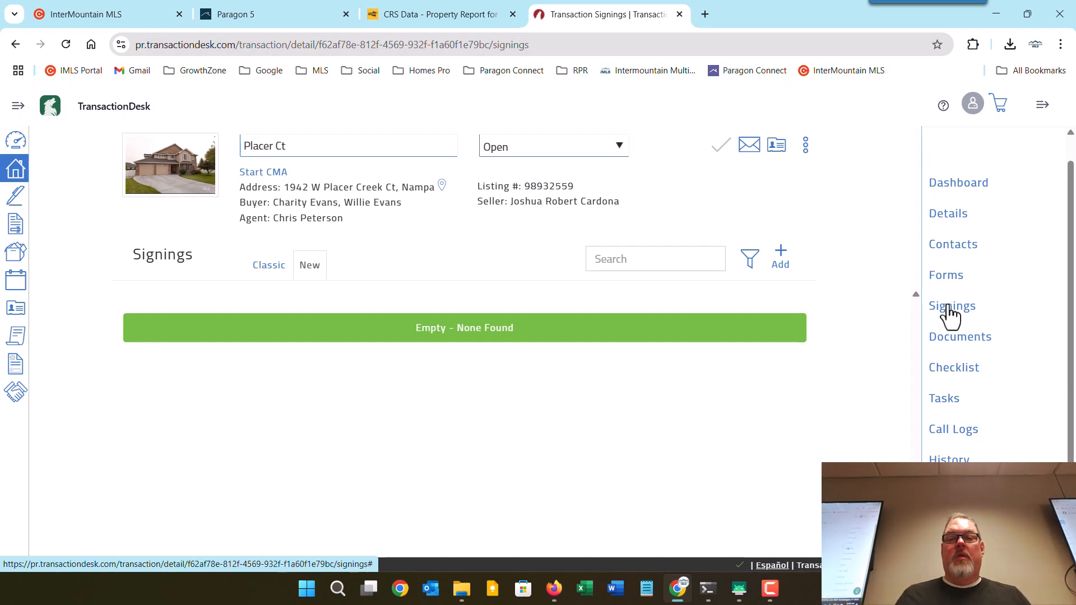
Create an Authentisign signing named 'Offer 01' and open its design page.
{"action": "left_click", "coordinate": [781, 253]}
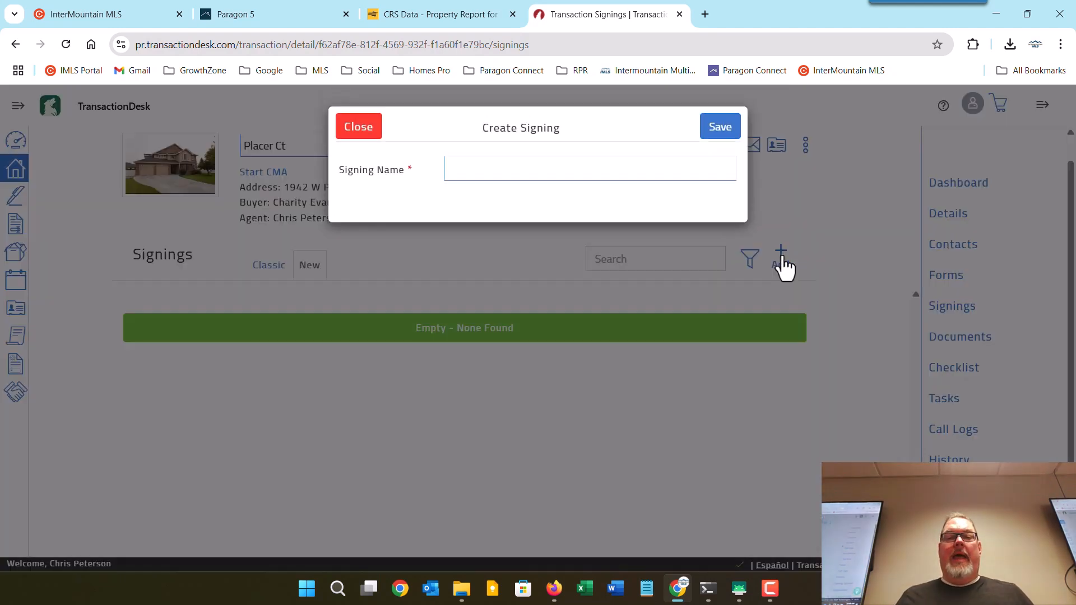
{"action": "left_click", "coordinate": [581, 172]}
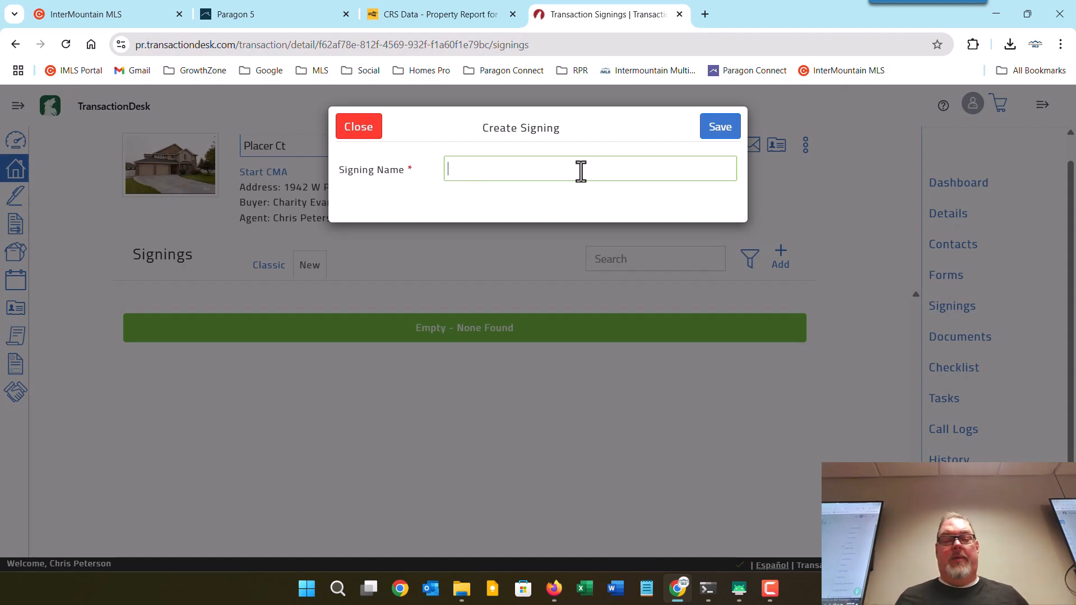
{"action": "type", "text": "Offer"}
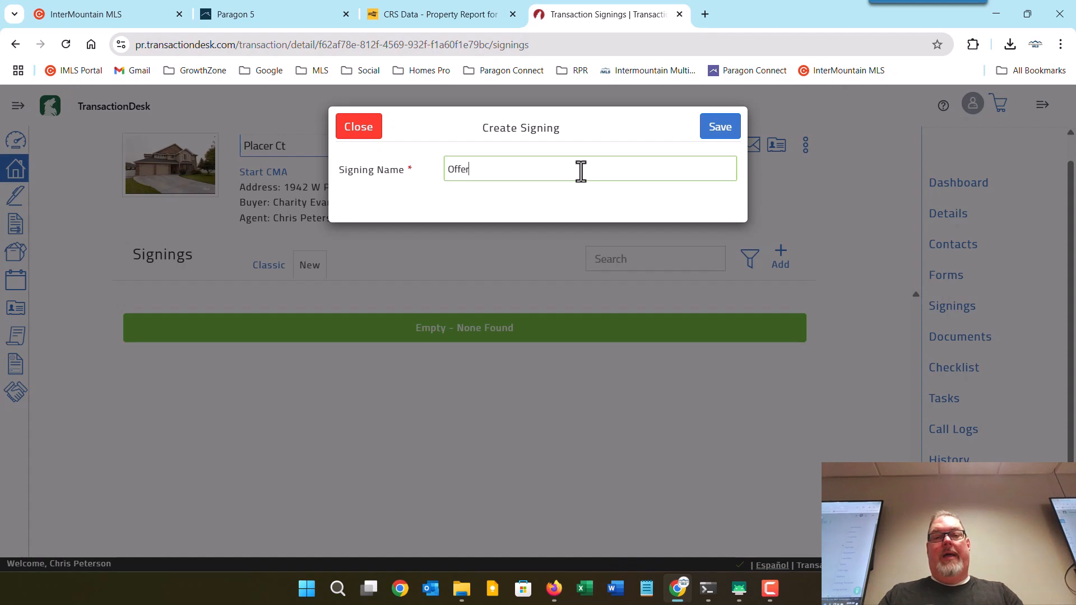
{"action": "type", "text": " 01"}
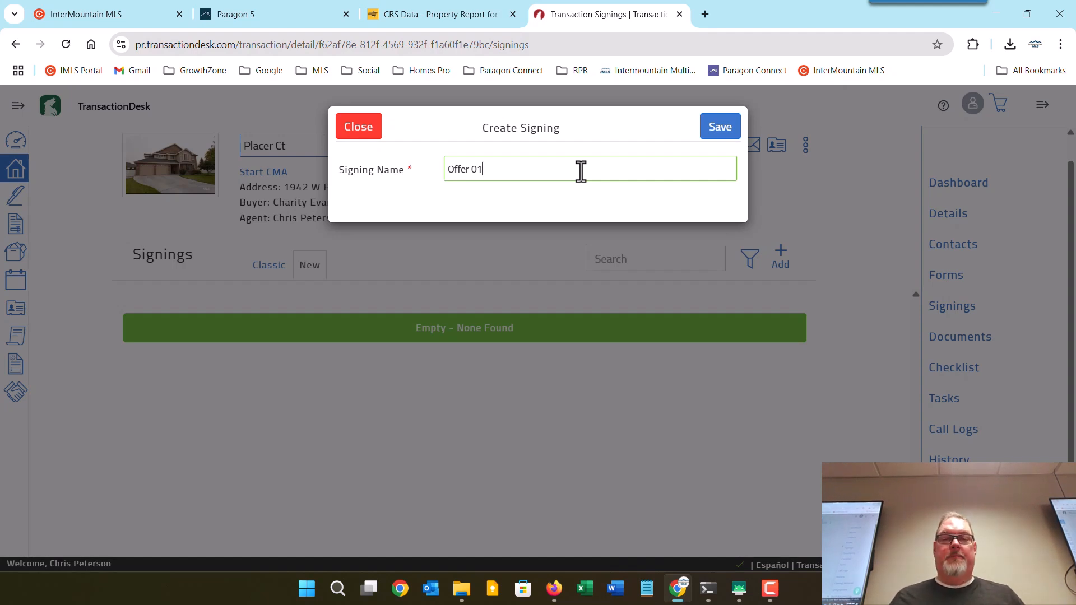
{"action": "left_click", "coordinate": [718, 135]}
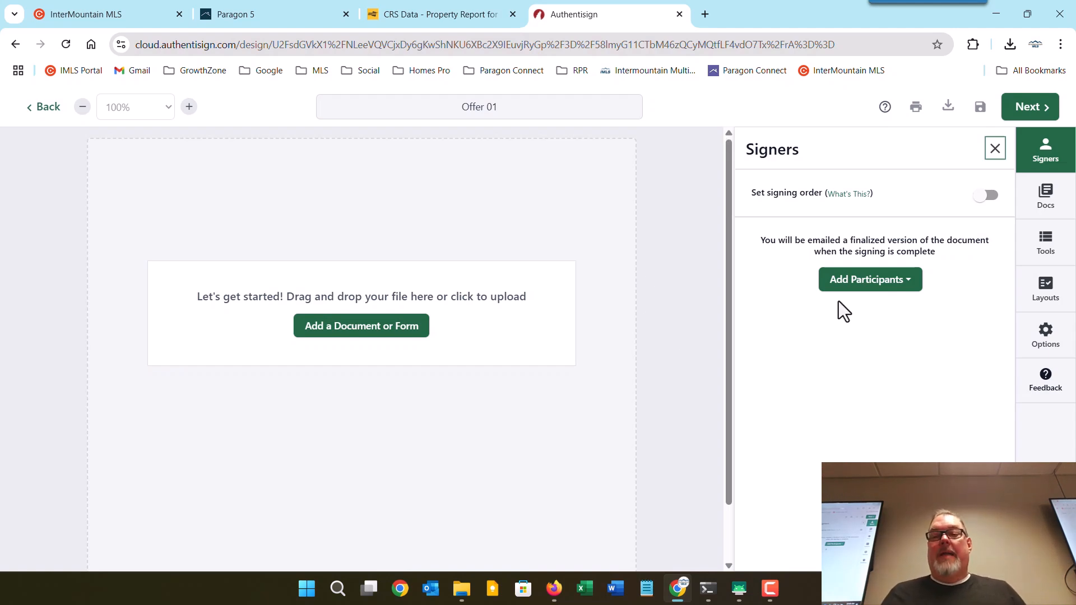
Select both buyers from the transaction contacts, keeping them as Remote Signers.
{"action": "left_click", "coordinate": [853, 289]}
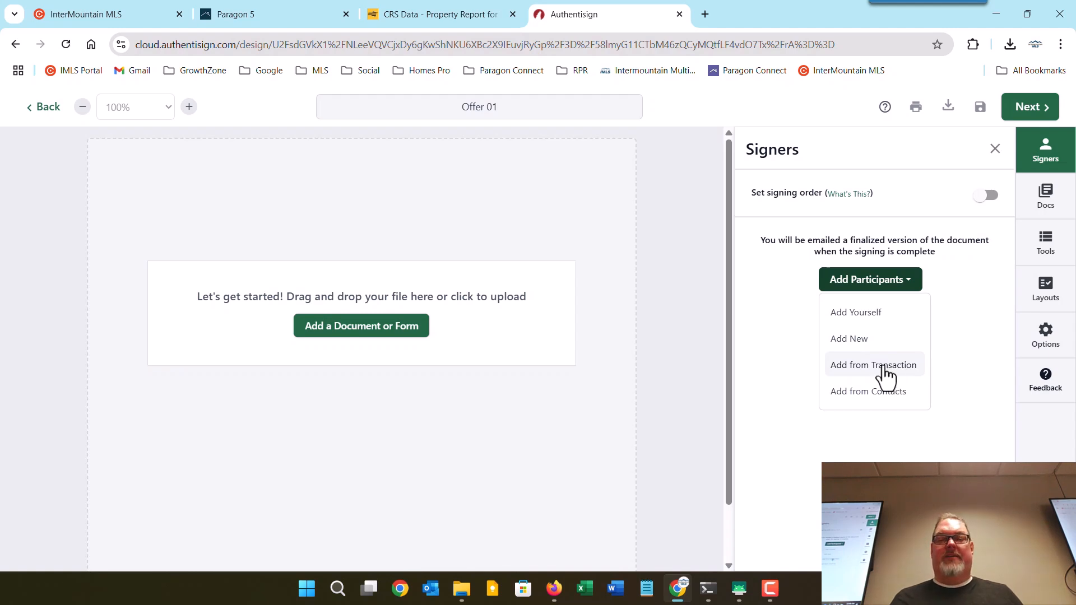
{"action": "left_click", "coordinate": [885, 369]}
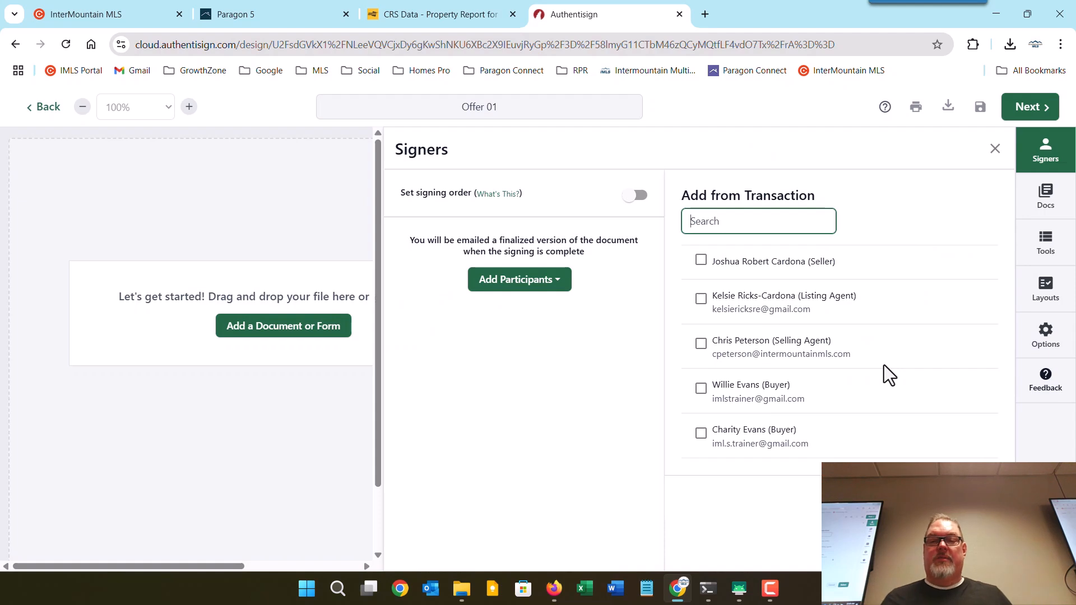
{"action": "left_click", "coordinate": [701, 389]}
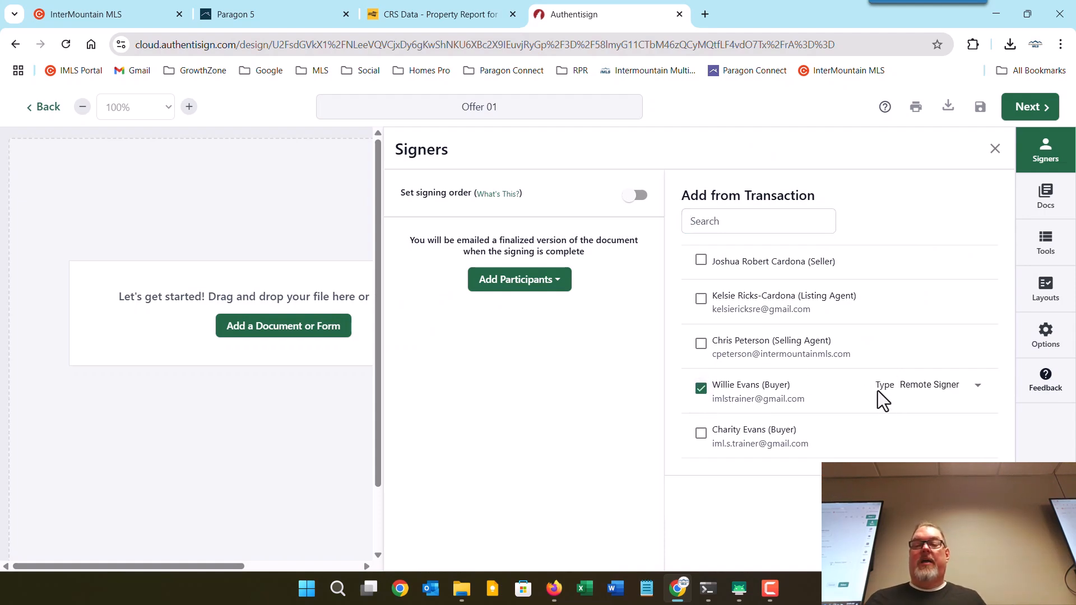
{"action": "left_click", "coordinate": [908, 398]}
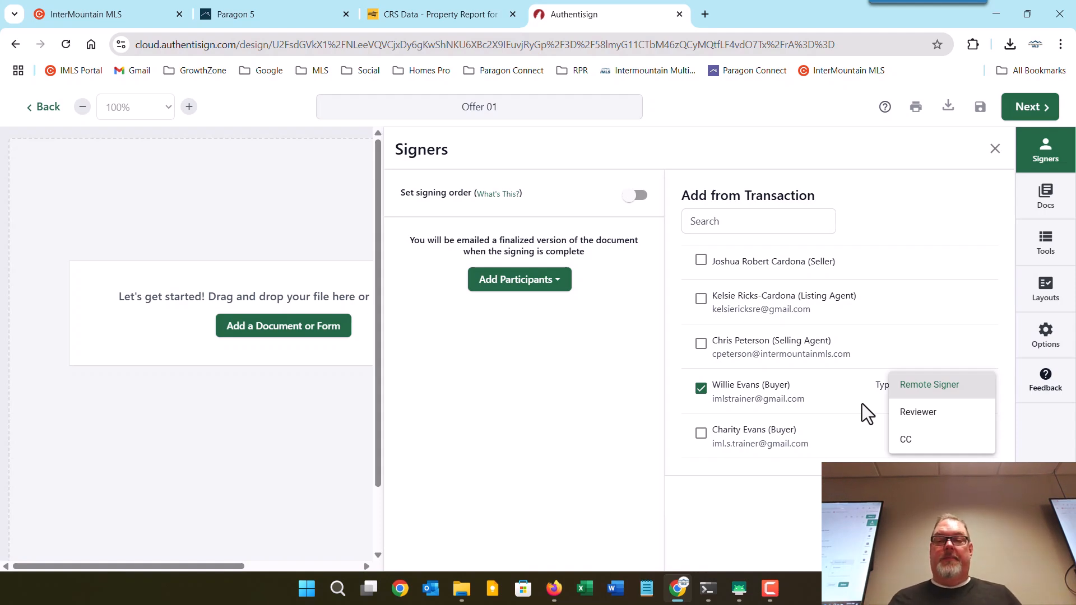
{"action": "left_click", "coordinate": [851, 407]}
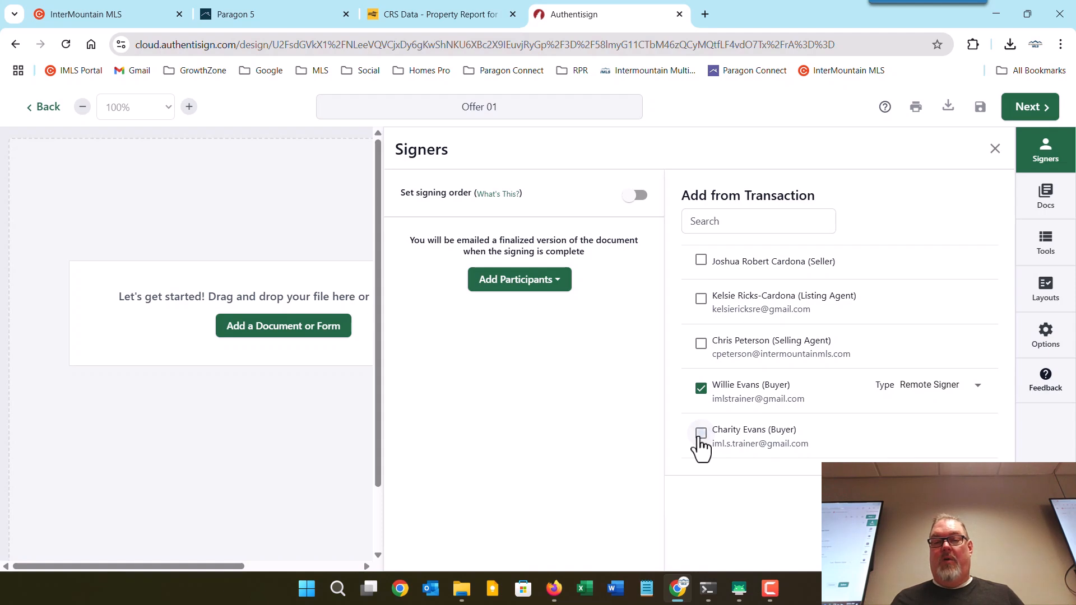
{"action": "left_click", "coordinate": [700, 434]}
Add the two selected buyers as signers and view the Signing Order explanation.
{"action": "left_click", "coordinate": [972, 495]}
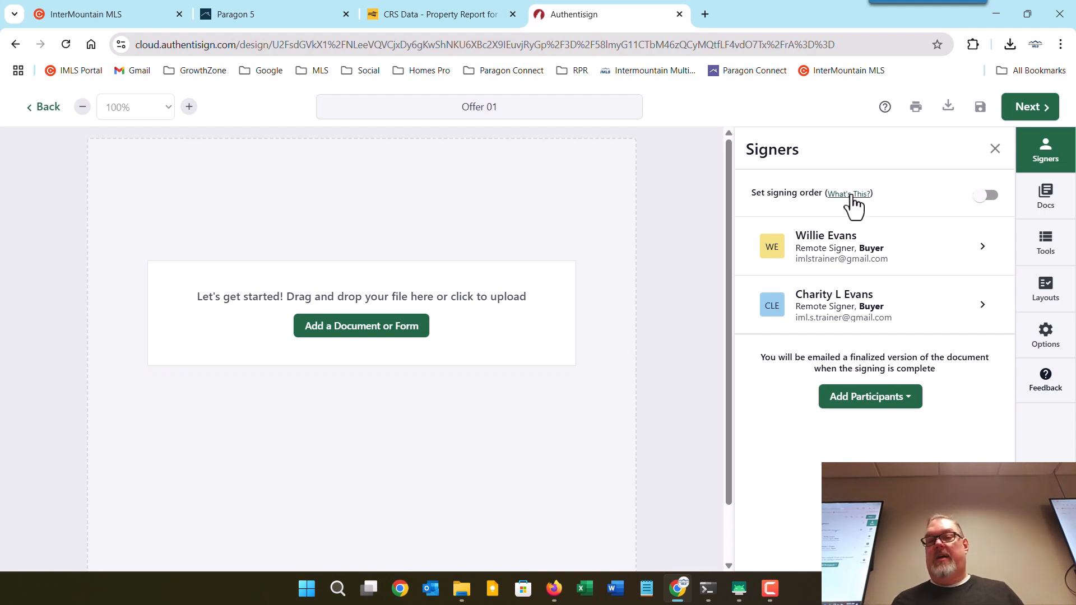
{"action": "mouse_move", "coordinate": [852, 197]}
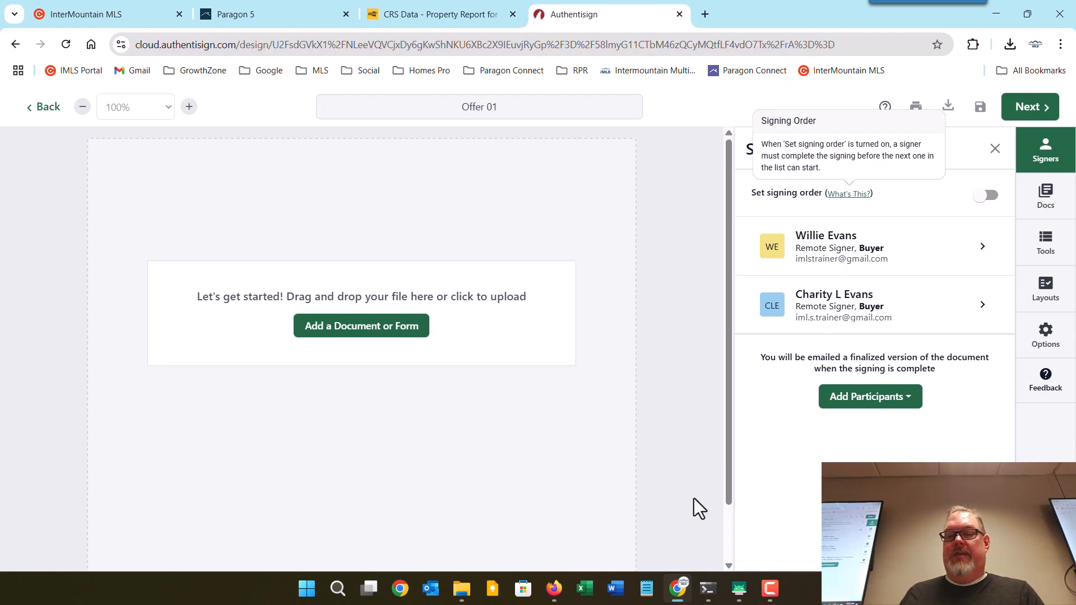
Search Gmail for Authentisign invitations and open the Offer #1 invitation email.
{"action": "left_click", "coordinate": [555, 588]}
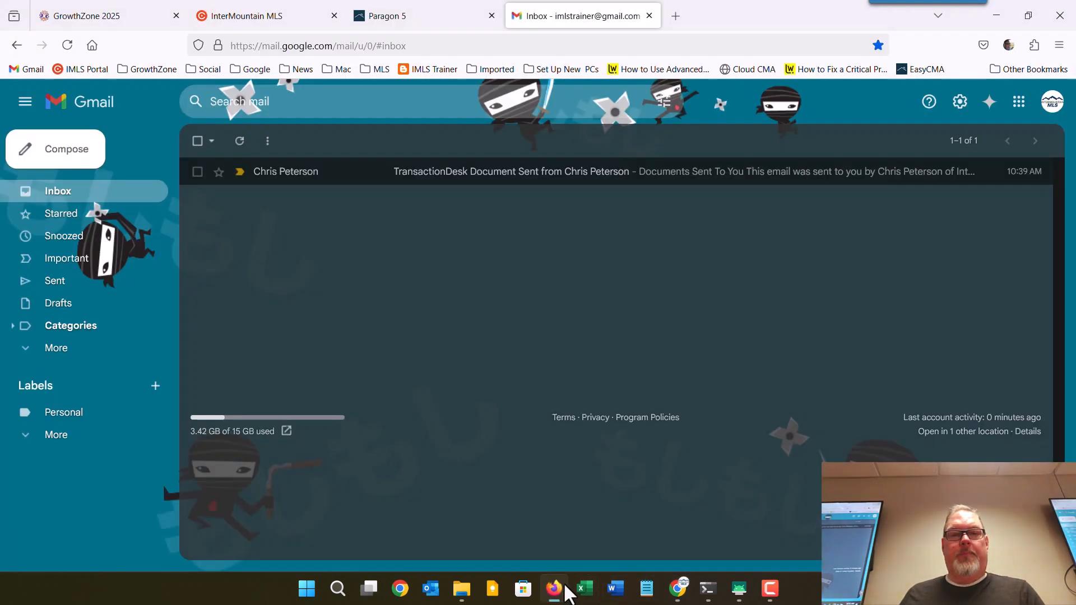
{"action": "left_click", "coordinate": [337, 100]}
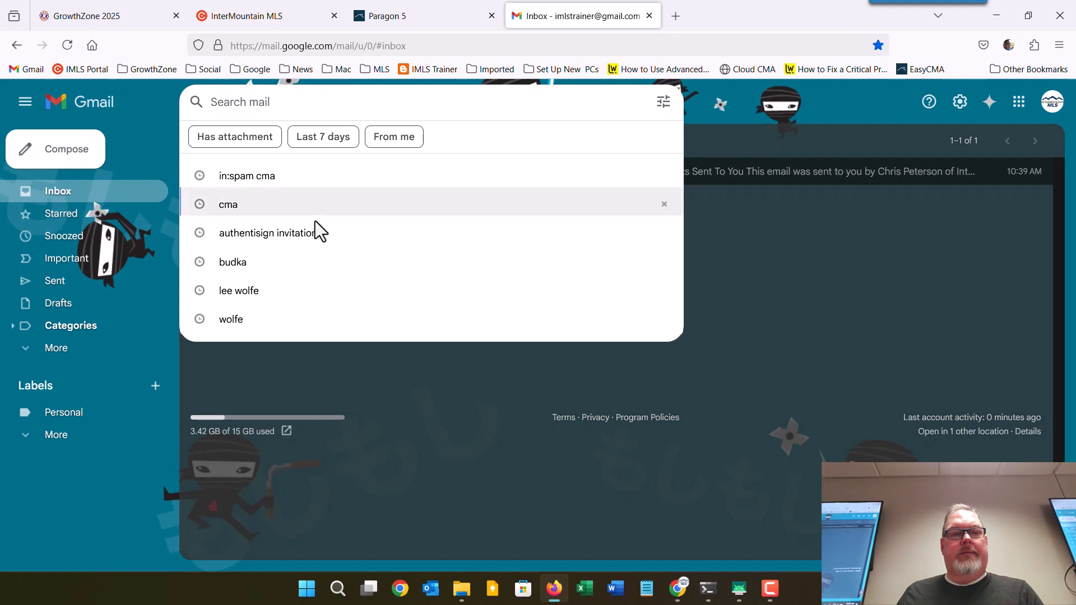
{"action": "left_click", "coordinate": [315, 245]}
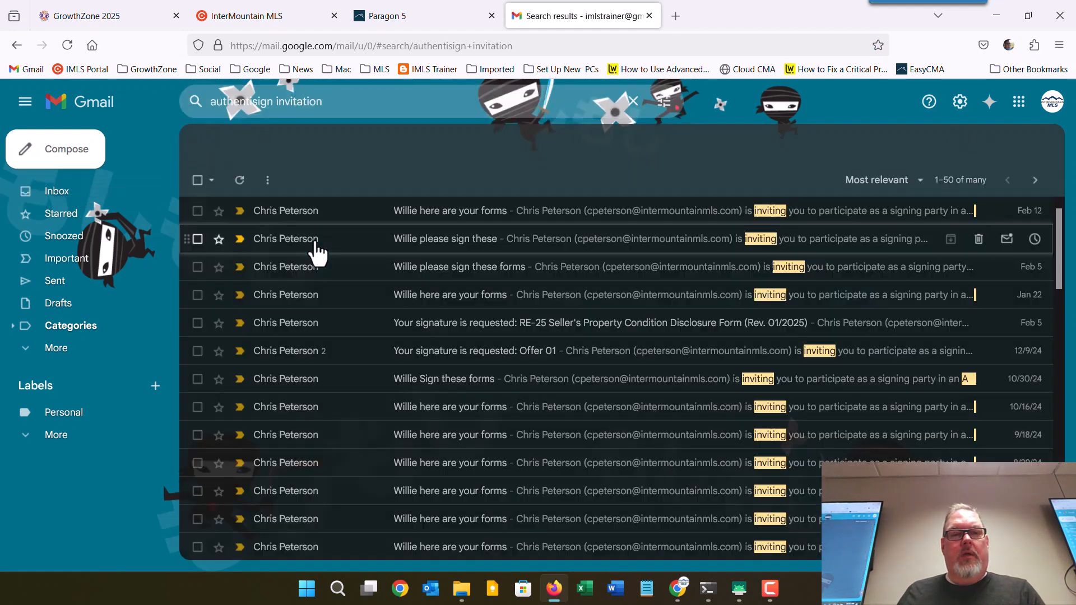
{"action": "scroll", "coordinate": [443, 426], "scroll_direction": "down", "scroll_amount": 9}
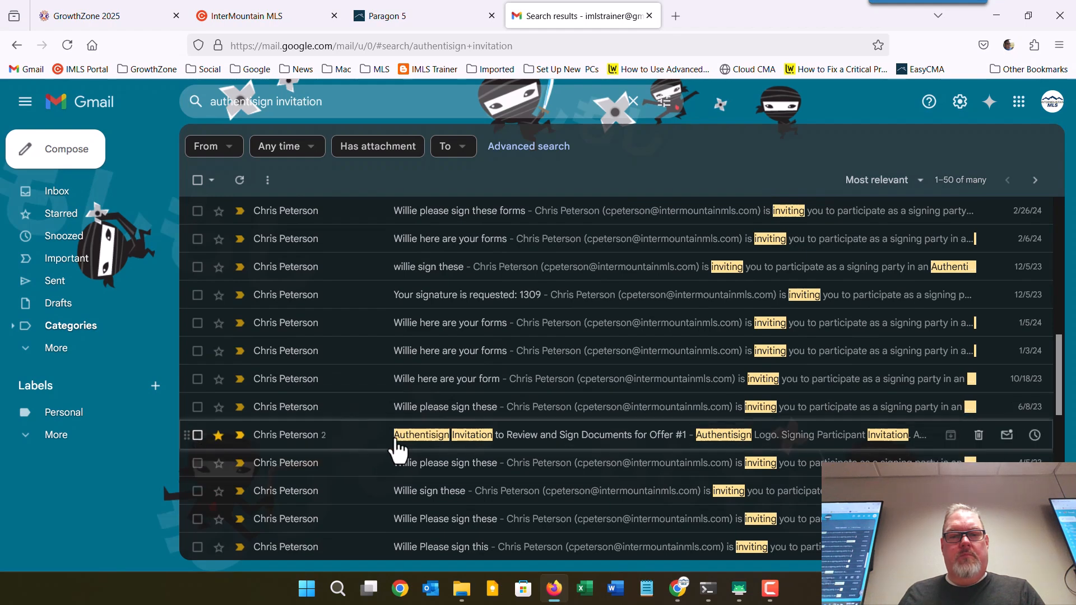
{"action": "left_click", "coordinate": [361, 442]}
Expand and collapse each buyer's invitation message to compare them, then go back to the inbox.
{"action": "left_click", "coordinate": [758, 221]}
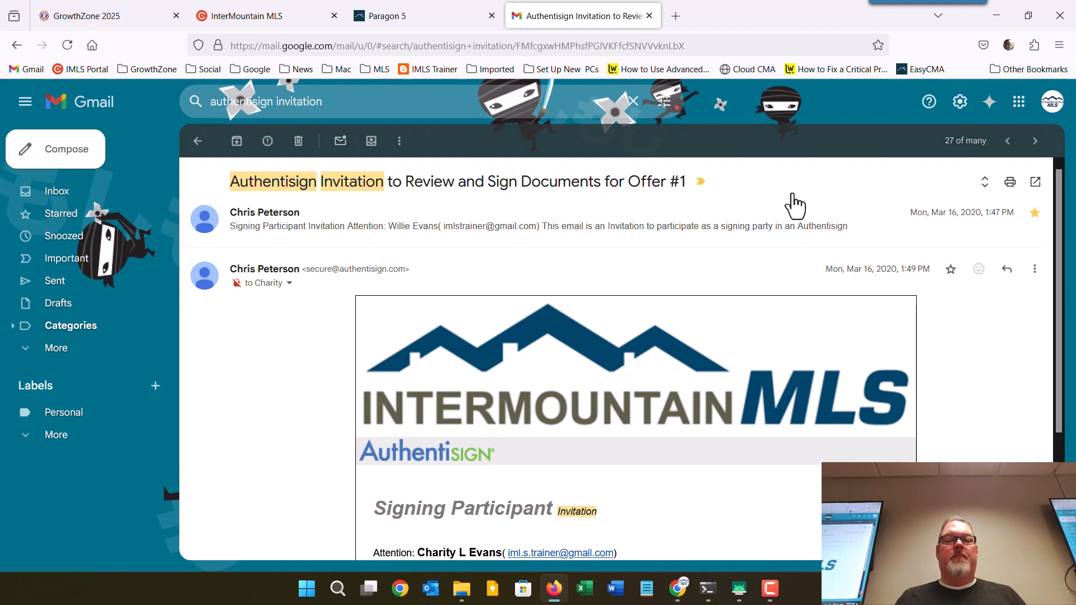
{"action": "left_click", "coordinate": [775, 242]}
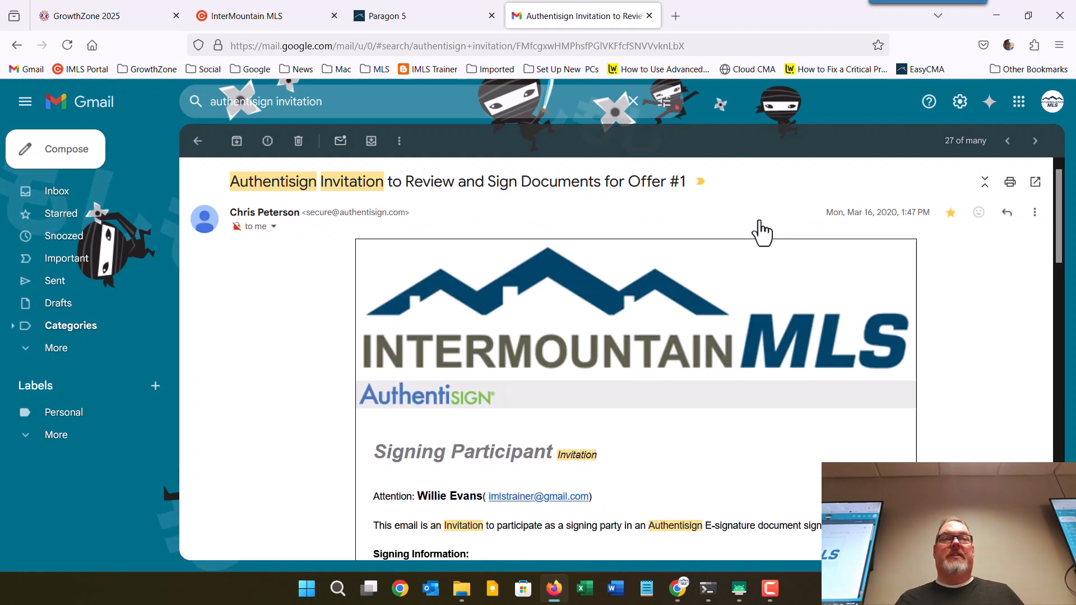
{"action": "left_click", "coordinate": [760, 230]}
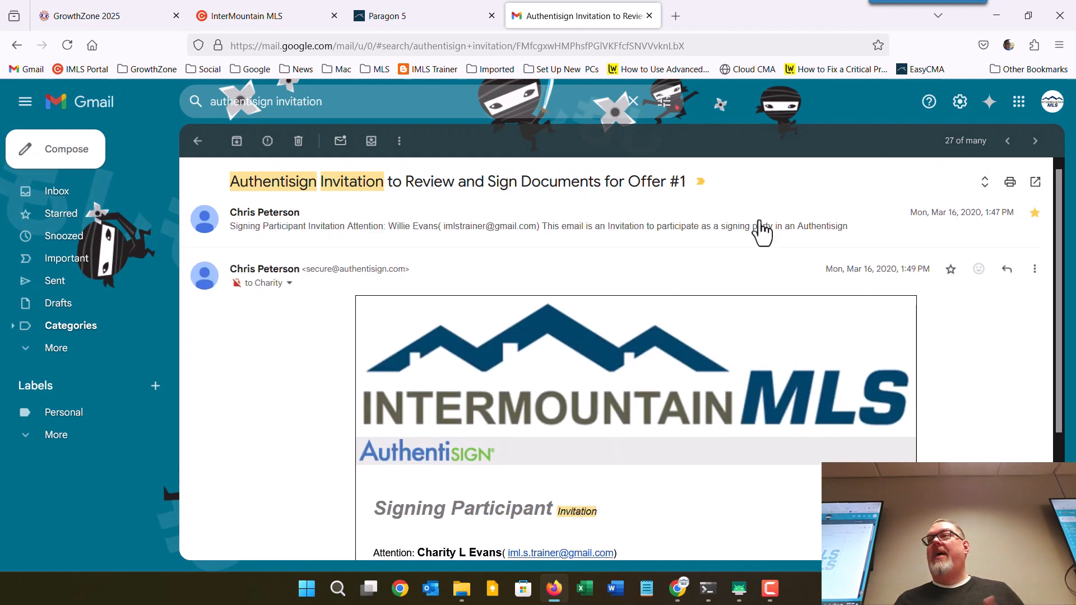
{"action": "left_click", "coordinate": [761, 230]}
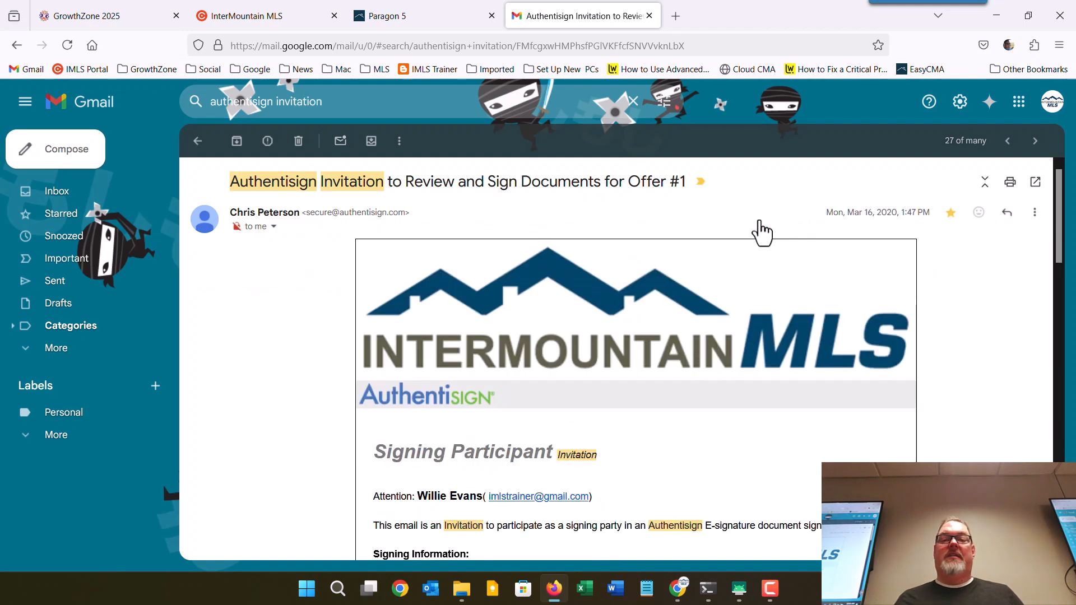
{"action": "left_click", "coordinate": [760, 230]}
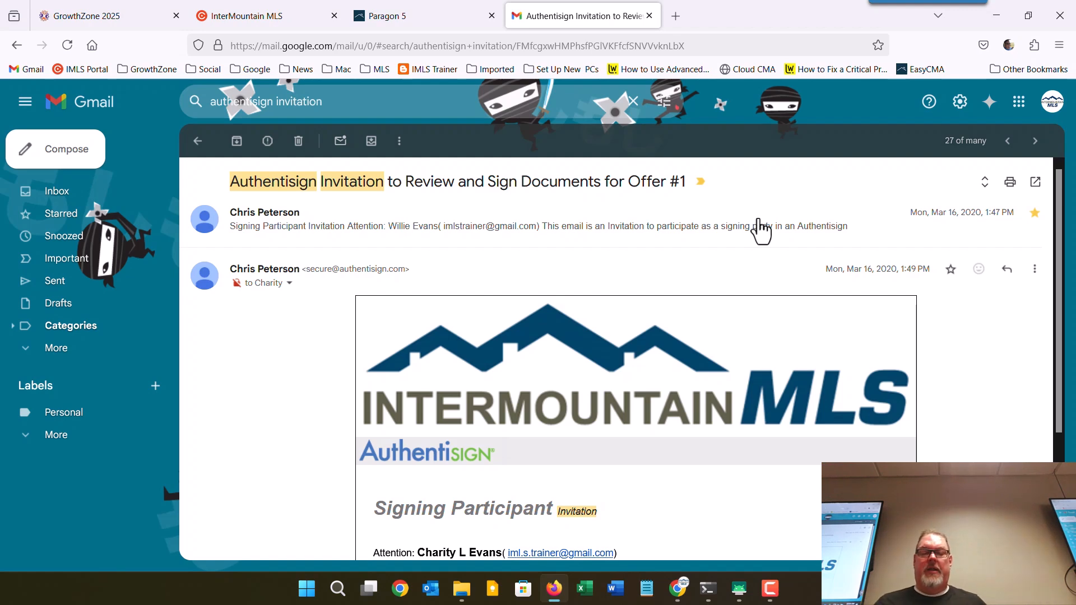
{"action": "left_click", "coordinate": [631, 240]}
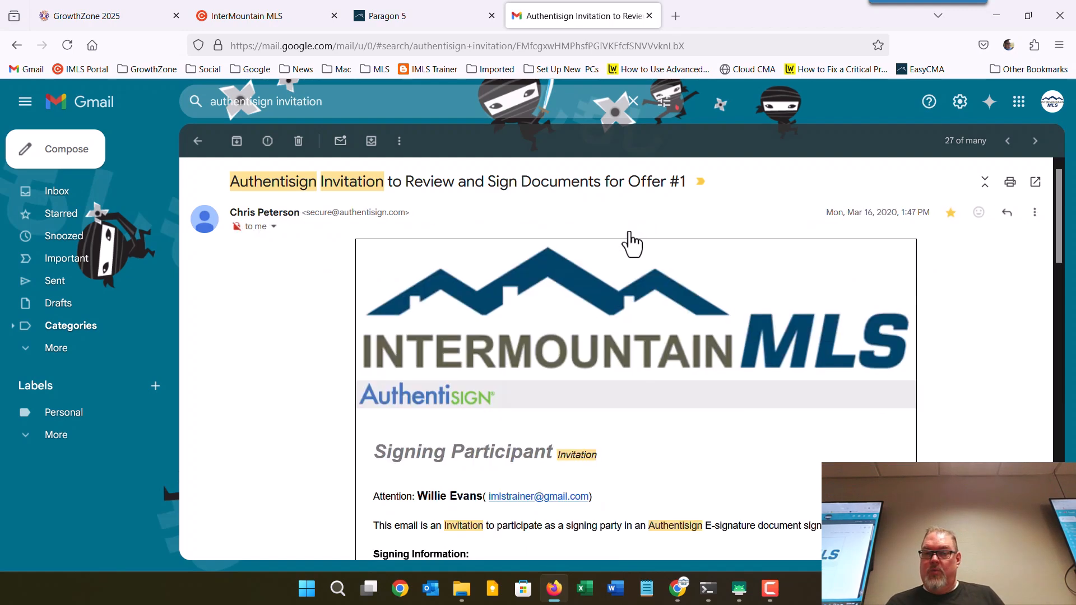
{"action": "left_click", "coordinate": [630, 236]}
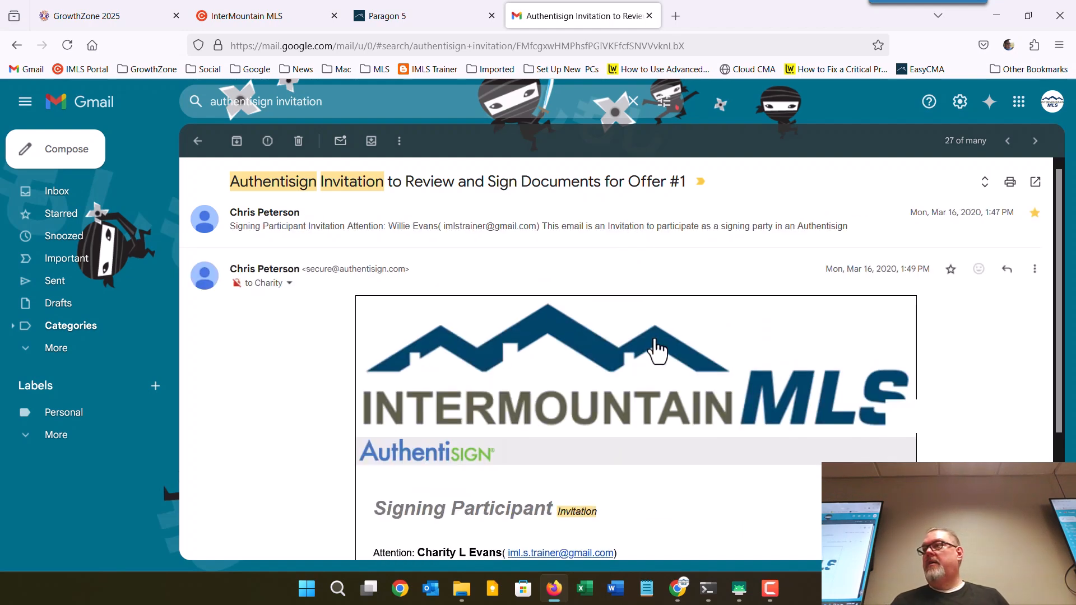
{"action": "left_click", "coordinate": [642, 230]}
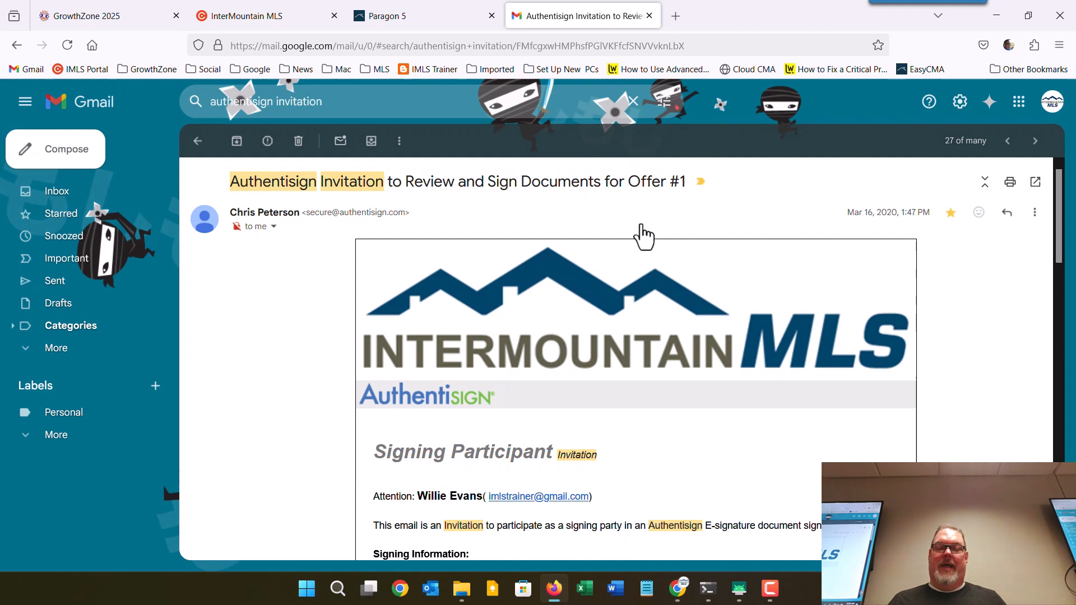
{"action": "left_click", "coordinate": [643, 235]}
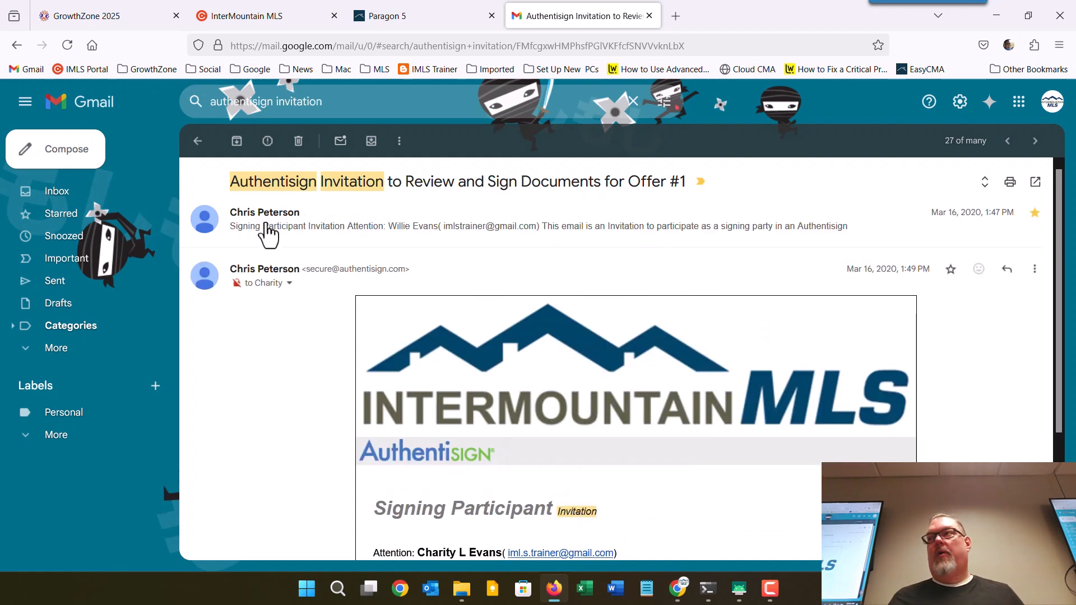
{"action": "left_click", "coordinate": [62, 193]}
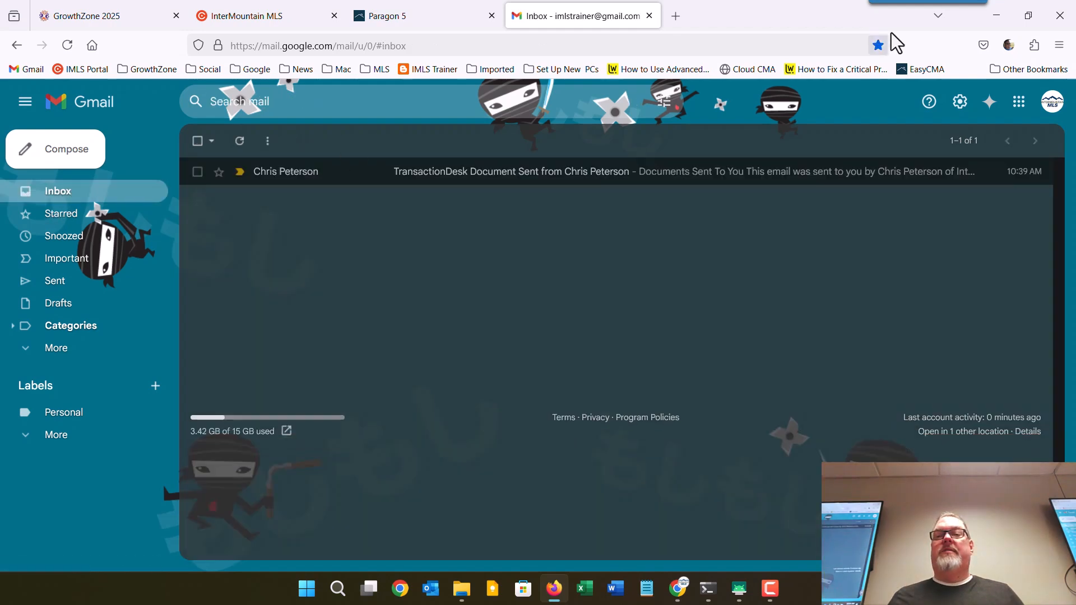
Rerun the 'authentisign invitation' search, review both messages in the starred Offer #1 email, then return to the inbox.
{"action": "left_click", "coordinate": [996, 16]}
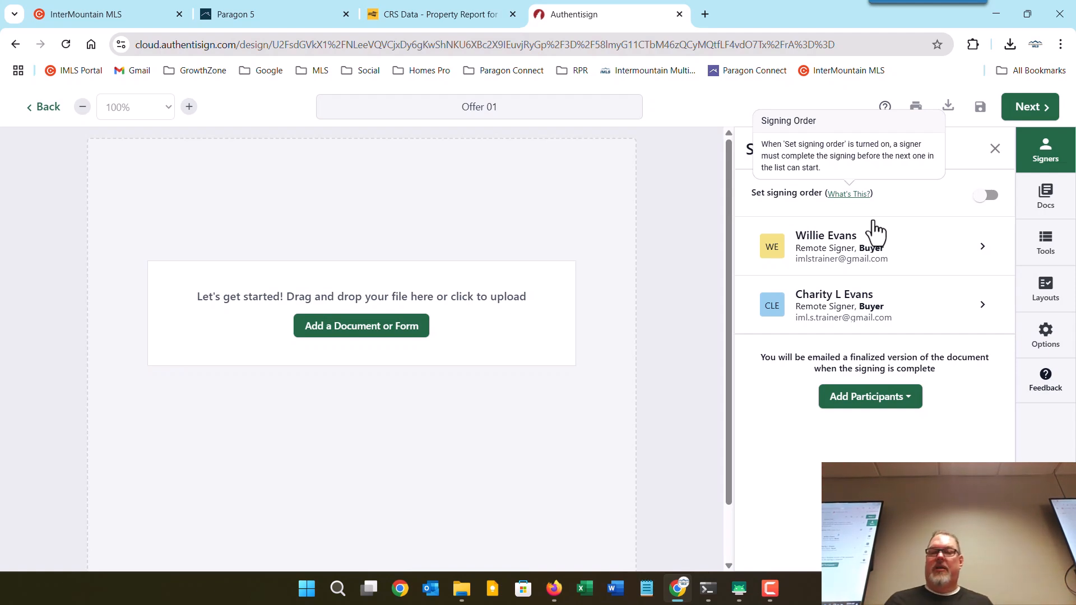
{"action": "key", "text": "alt+Tab"}
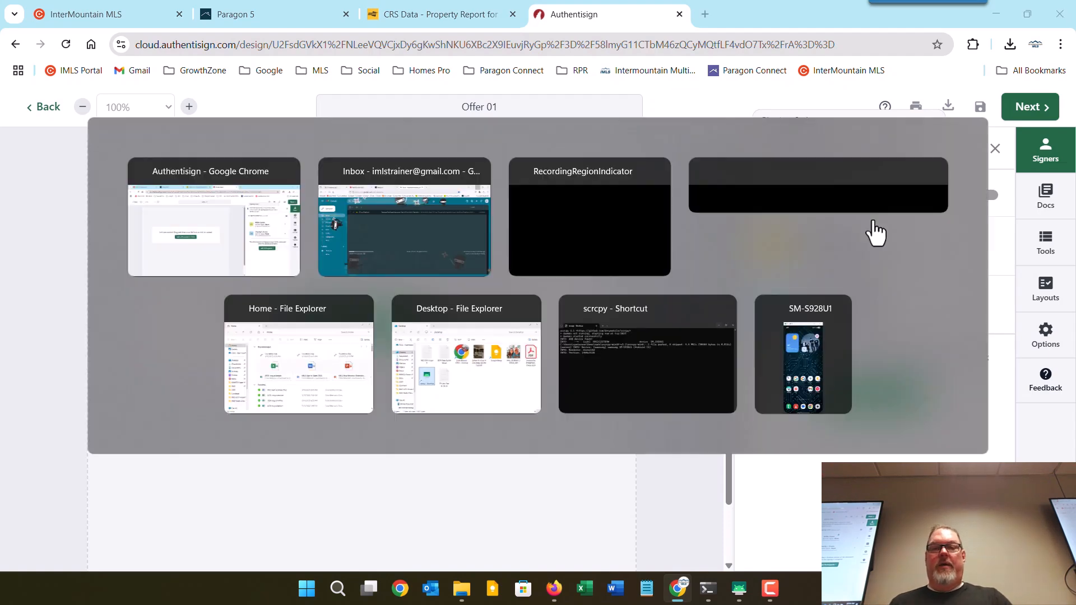
{"action": "left_click", "coordinate": [396, 103]}
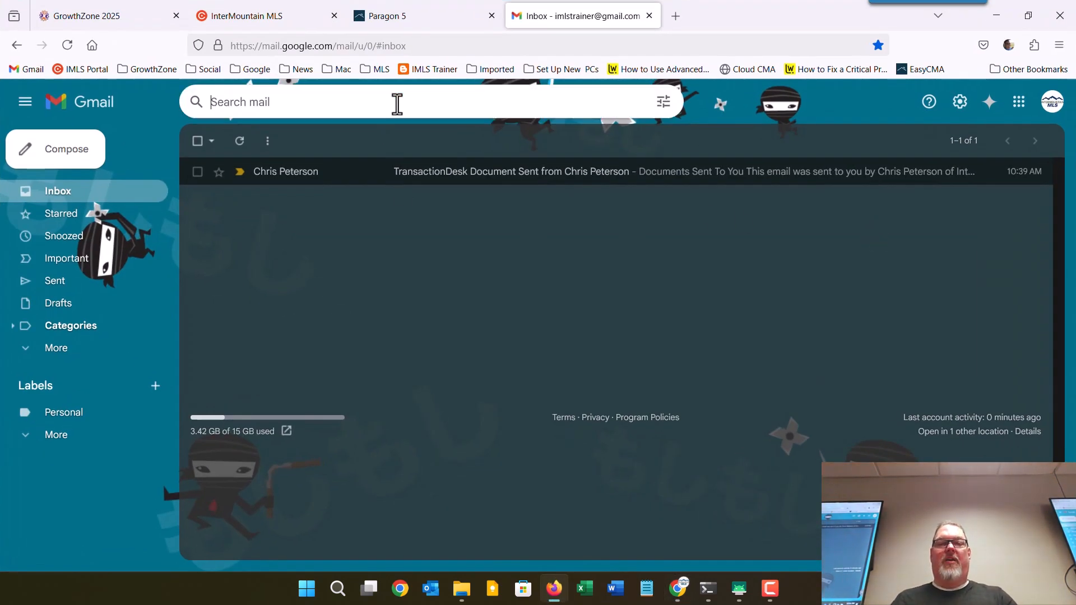
{"action": "left_click", "coordinate": [352, 181]}
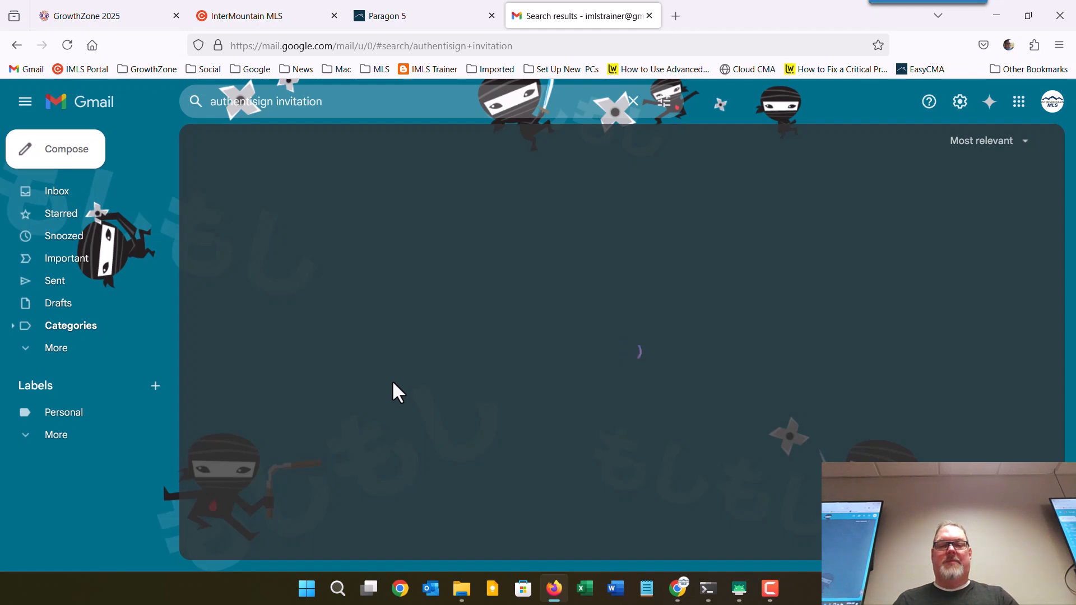
{"action": "scroll", "coordinate": [392, 392], "scroll_direction": "down", "scroll_amount": 5}
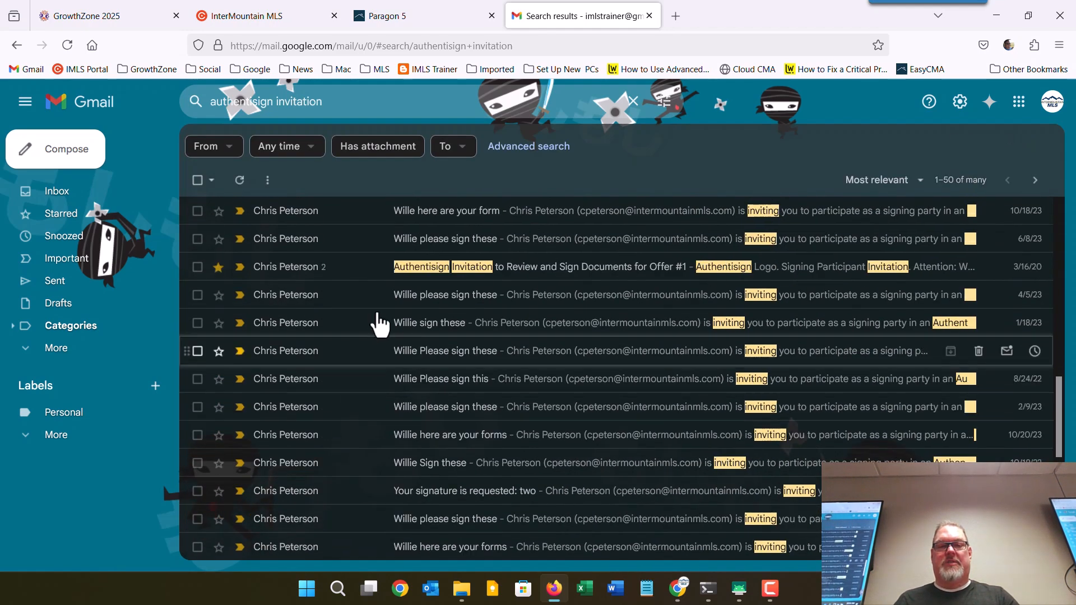
{"action": "left_click", "coordinate": [367, 268]}
{"action": "left_click", "coordinate": [475, 227]}
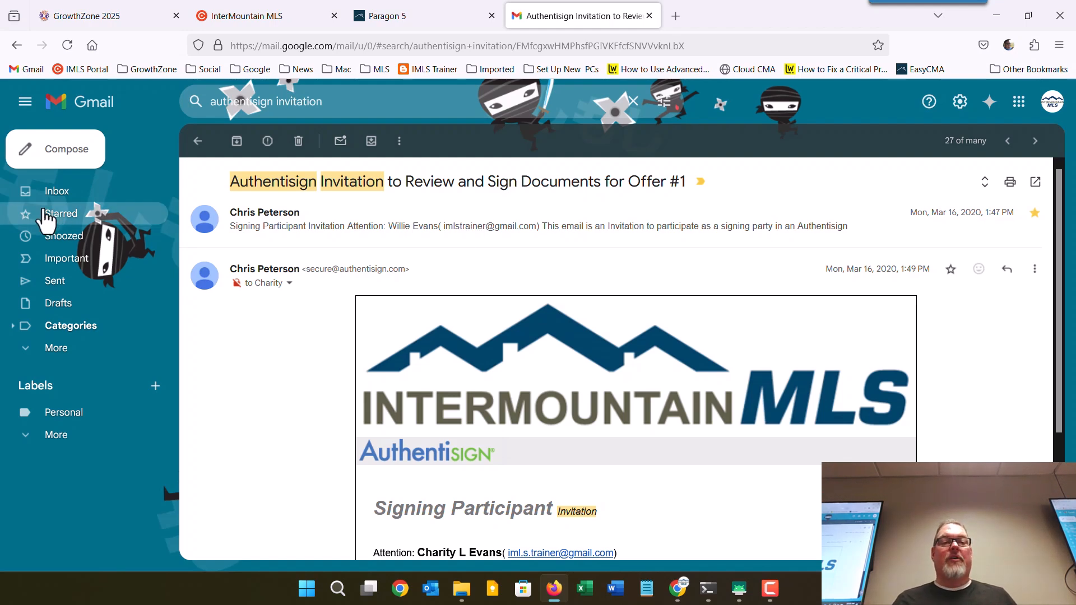
{"action": "left_click", "coordinate": [52, 191]}
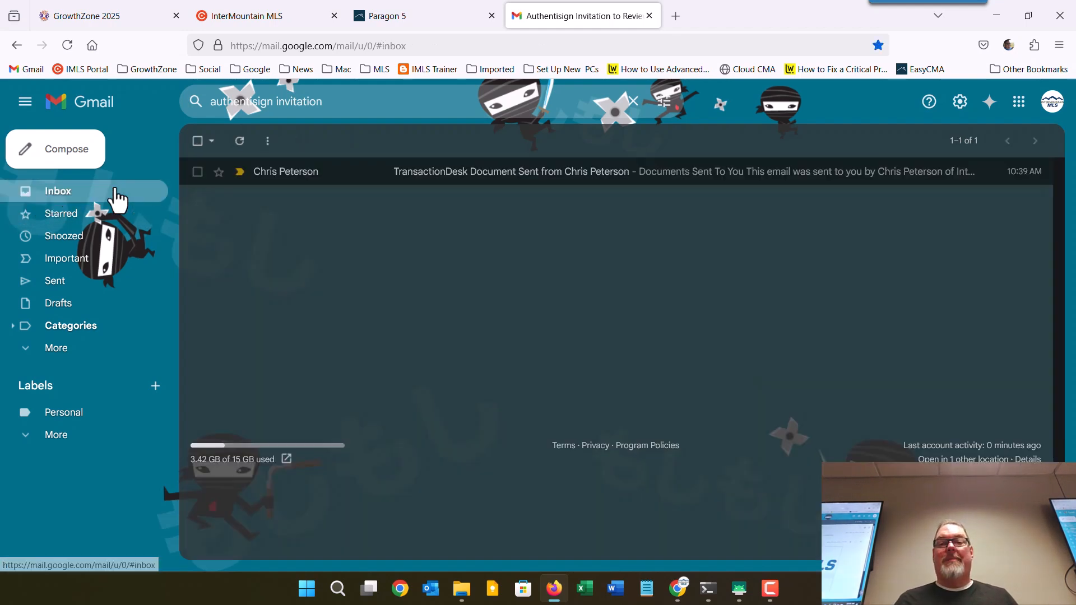
Turn on Set signing order and drag the two buyer rows into order 1 and 2.
{"action": "left_click", "coordinate": [996, 19]}
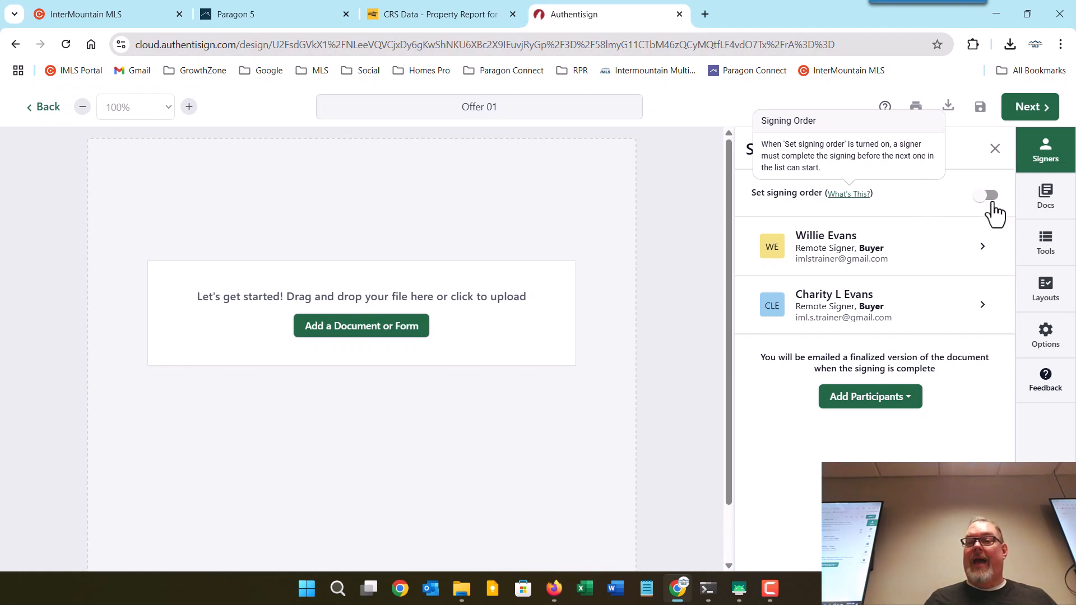
{"action": "left_click", "coordinate": [989, 196]}
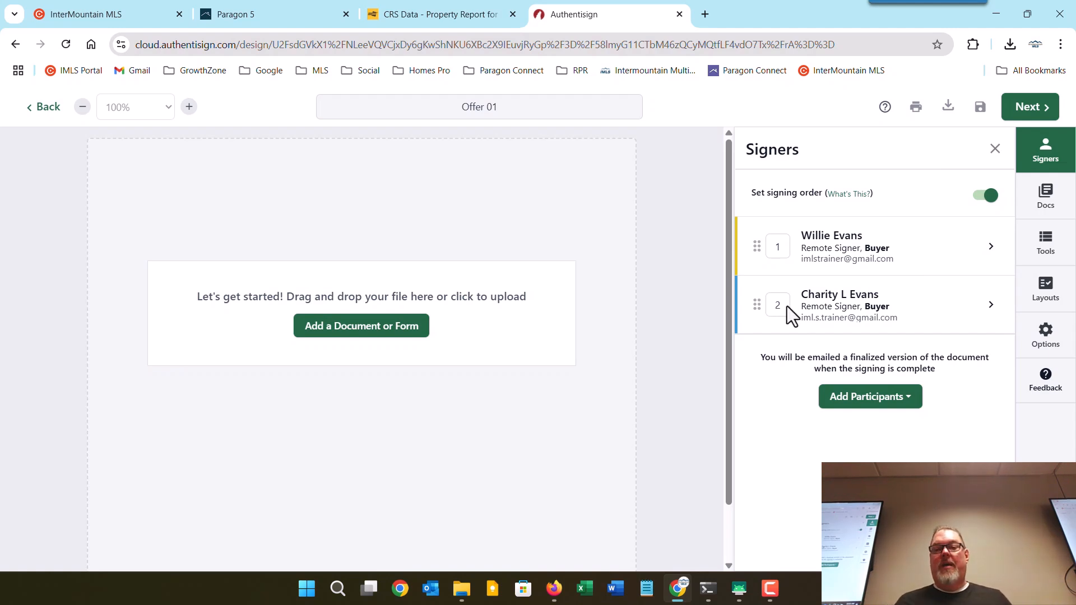
{"action": "left_click_drag", "start_coordinate": [757, 305], "coordinate": [754, 236]}
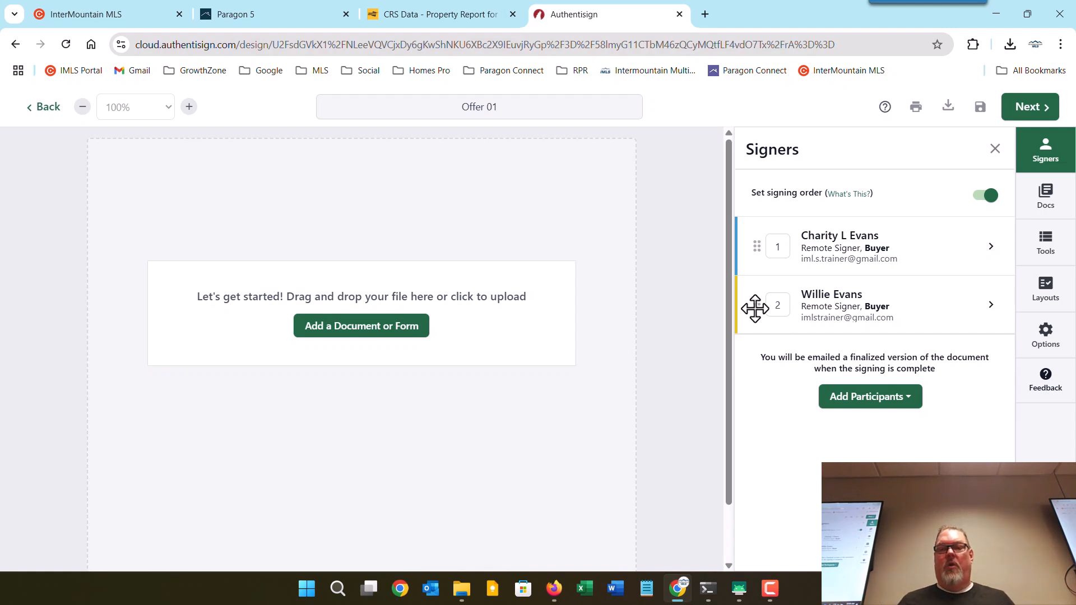
{"action": "left_click_drag", "start_coordinate": [754, 308], "coordinate": [755, 234]}
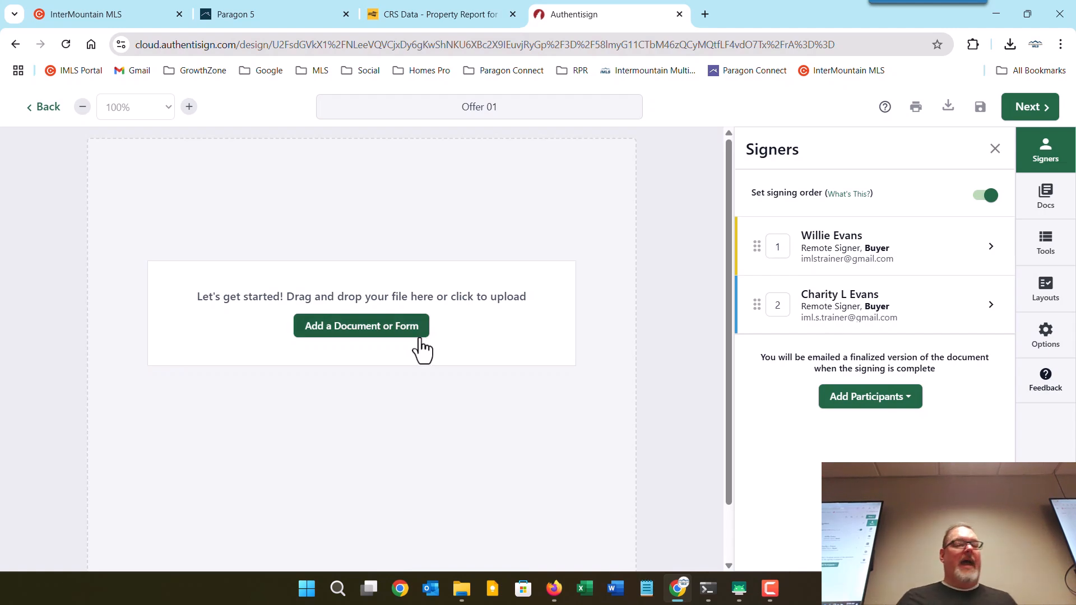
In Add a Document or Form, check Upload / Import and My Files, then show the transaction's forms.
{"action": "left_click", "coordinate": [358, 330]}
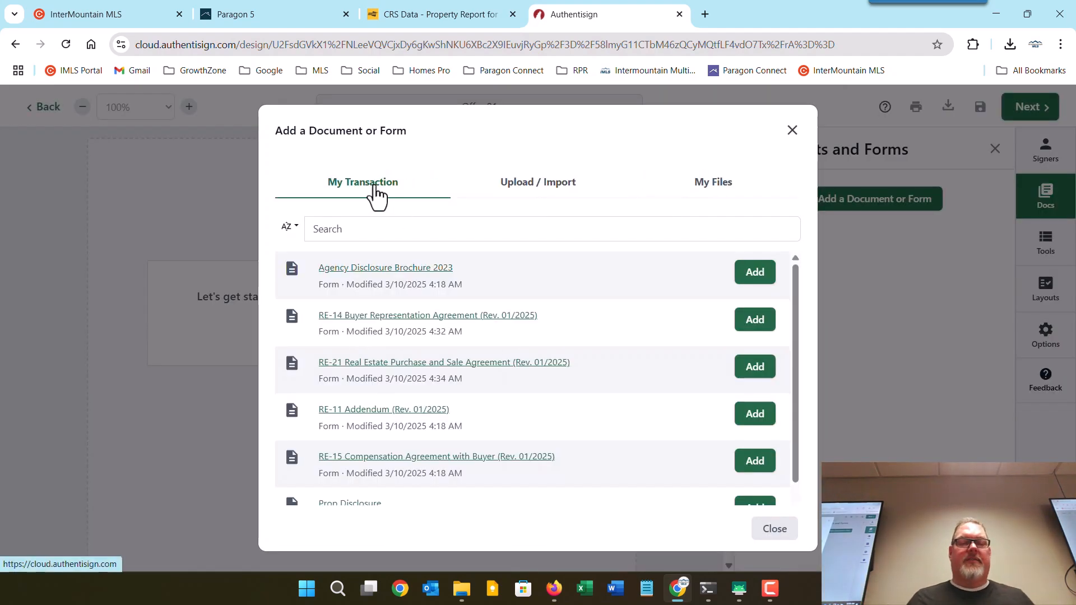
{"action": "left_click", "coordinate": [557, 192]}
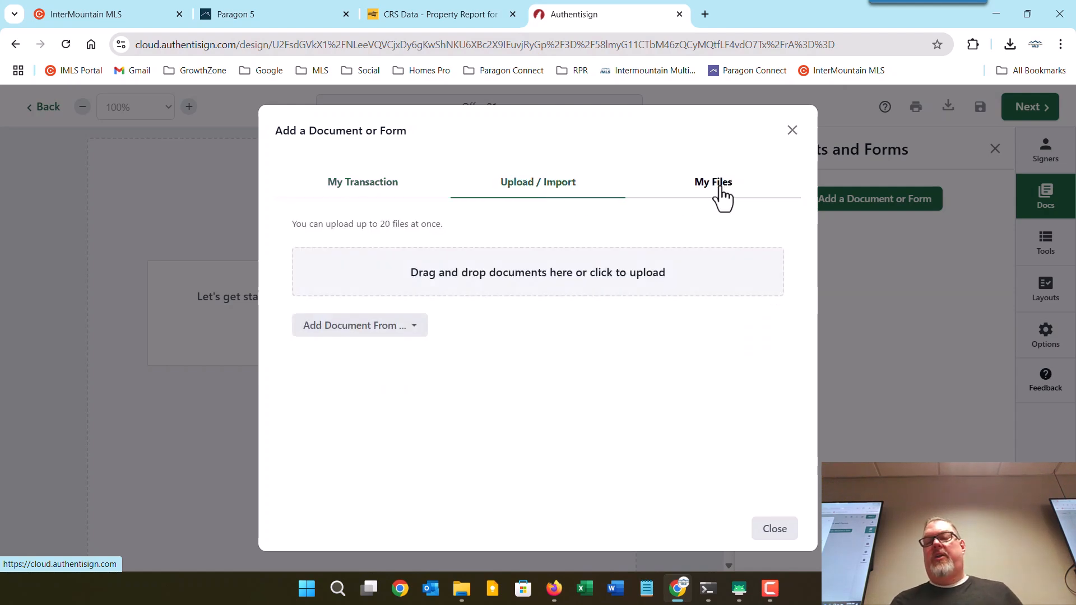
{"action": "left_click", "coordinate": [721, 195]}
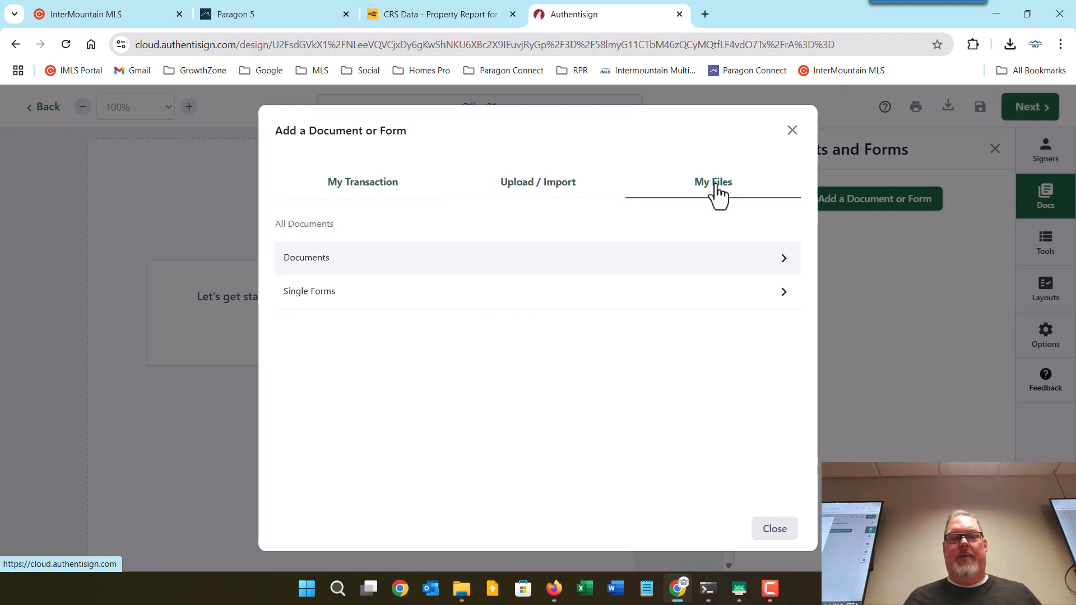
{"action": "left_click", "coordinate": [367, 194]}
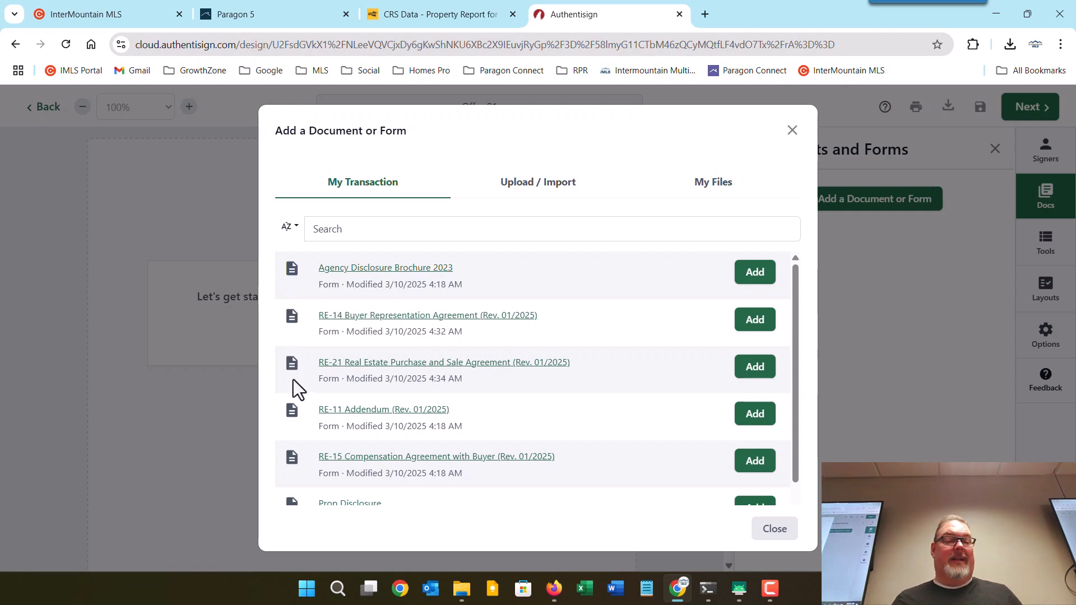
{"action": "scroll", "coordinate": [294, 381], "scroll_direction": "down", "scroll_amount": 1}
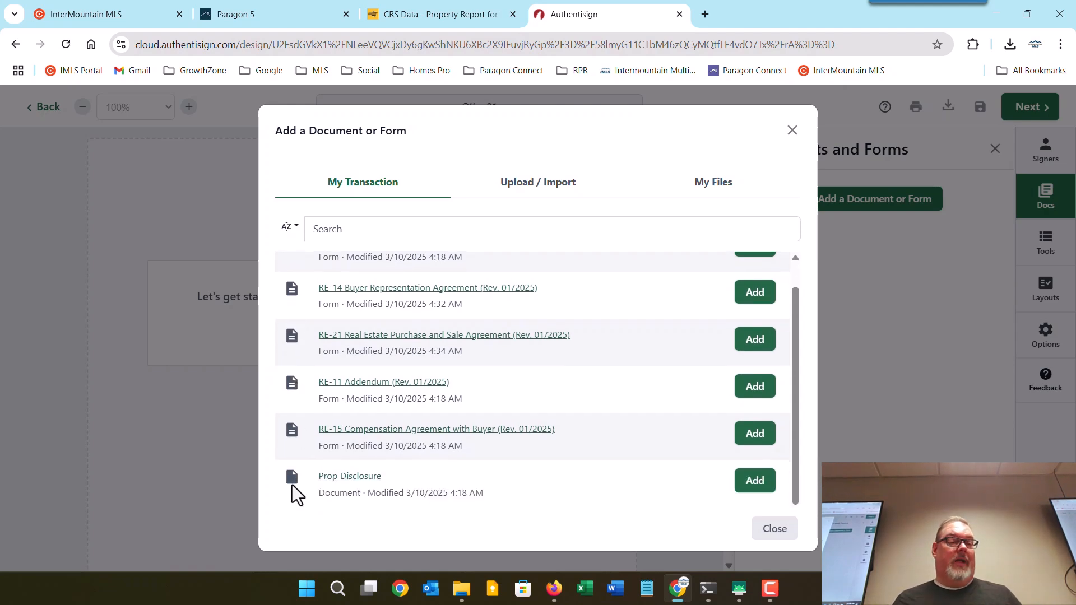
{"action": "scroll", "coordinate": [291, 483], "scroll_direction": "up", "scroll_amount": 1}
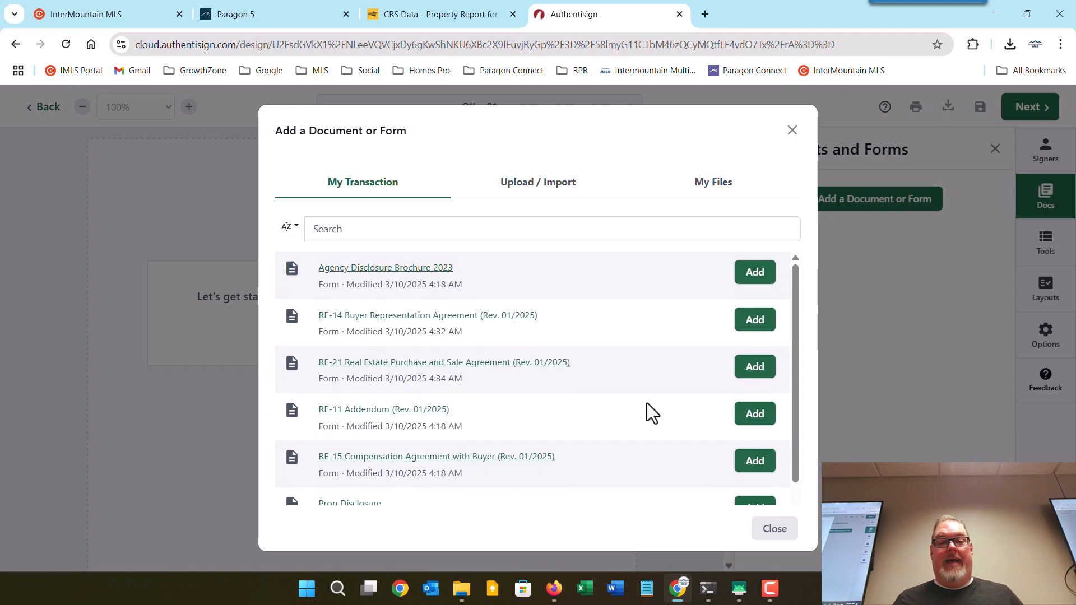
Add the RE-14, RE-21 and Prop Disclosure forms to the Offer 01 envelope.
{"action": "left_click", "coordinate": [757, 325]}
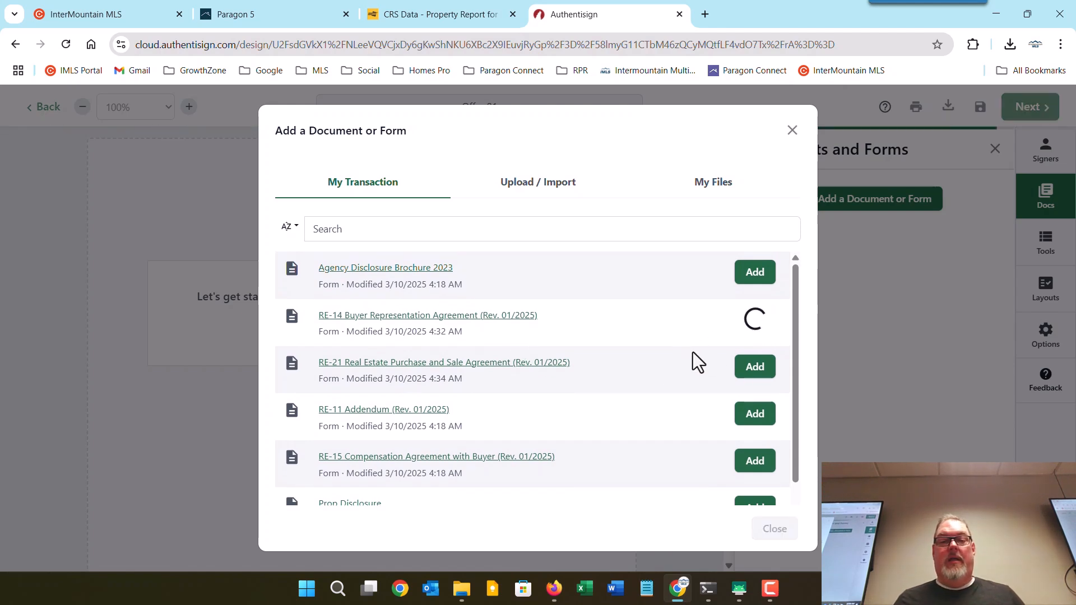
{"action": "left_click", "coordinate": [754, 371]}
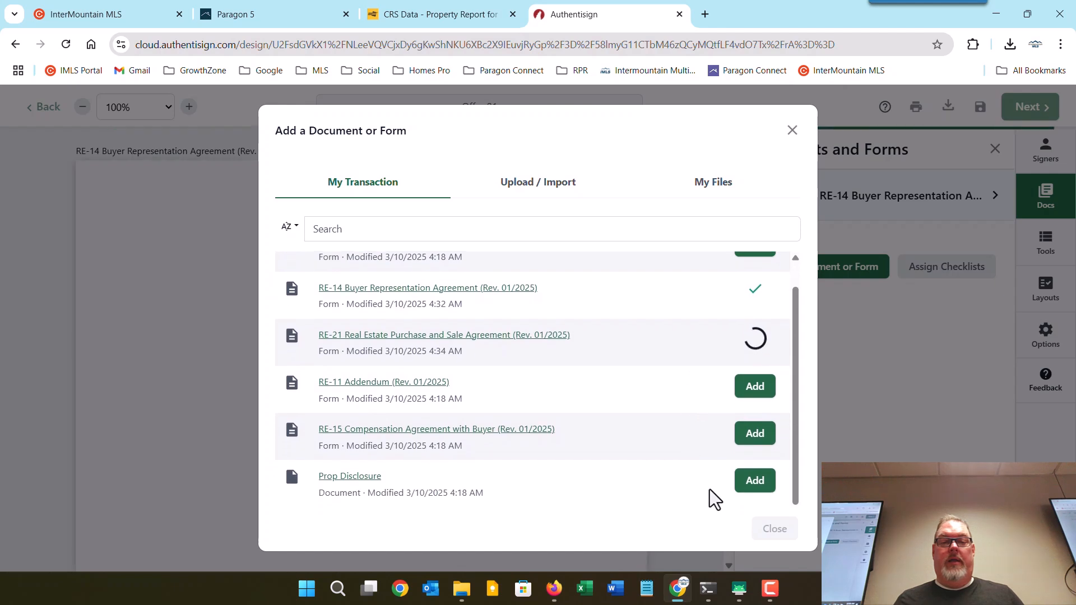
{"action": "left_click", "coordinate": [757, 483]}
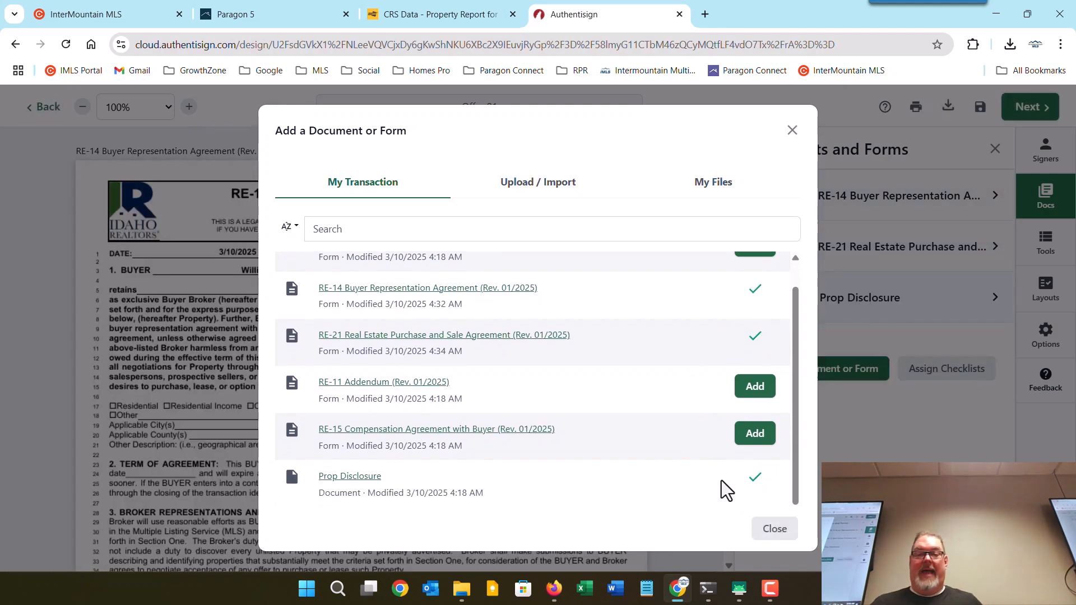
{"action": "left_click", "coordinate": [781, 529]}
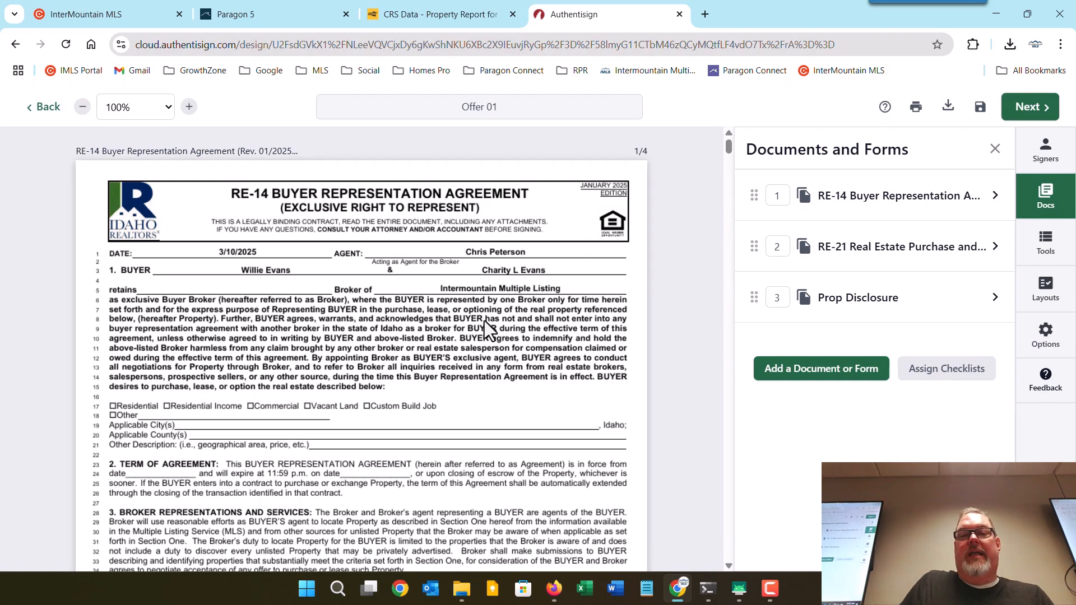
Scroll RE-14 down to the Buyer Notification and Consent initials on page 3.
{"action": "scroll", "coordinate": [485, 320], "scroll_direction": "down", "scroll_amount": 10}
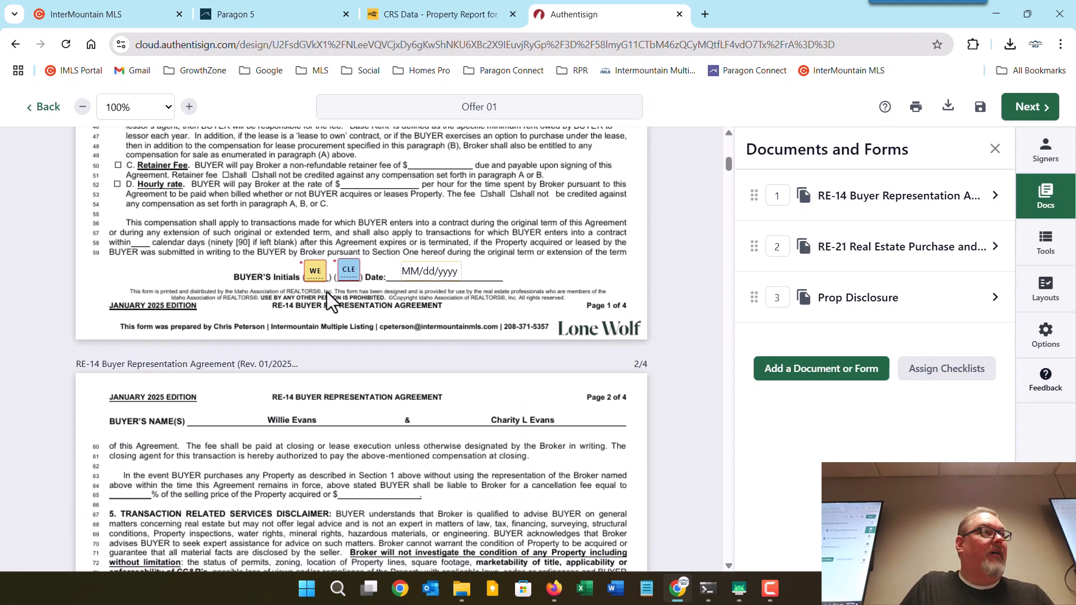
{"action": "scroll", "coordinate": [331, 291], "scroll_direction": "down", "scroll_amount": 5}
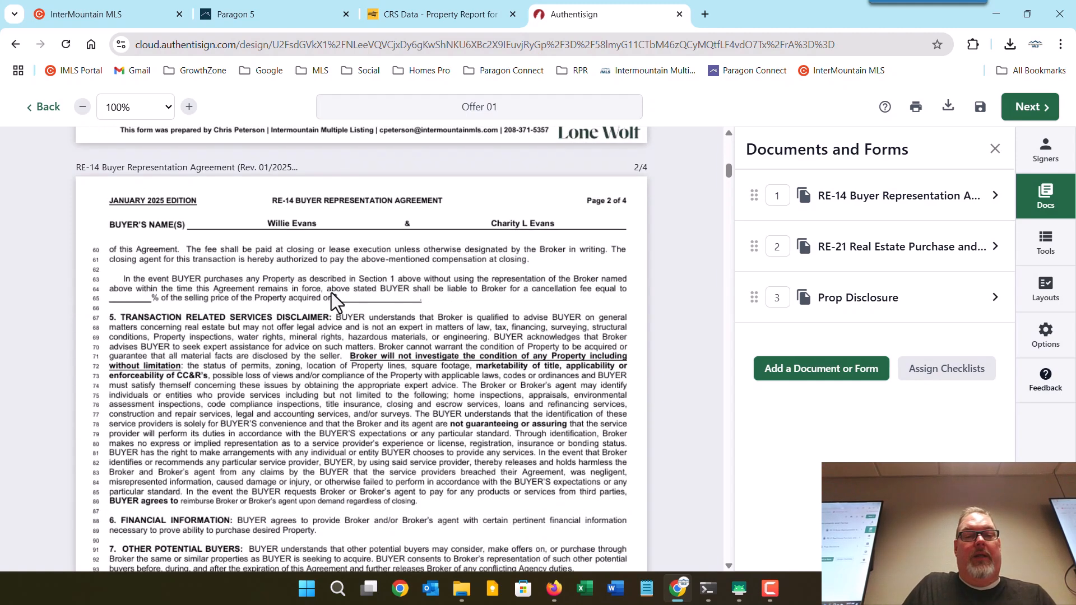
{"action": "scroll", "coordinate": [331, 292], "scroll_direction": "down", "scroll_amount": 10}
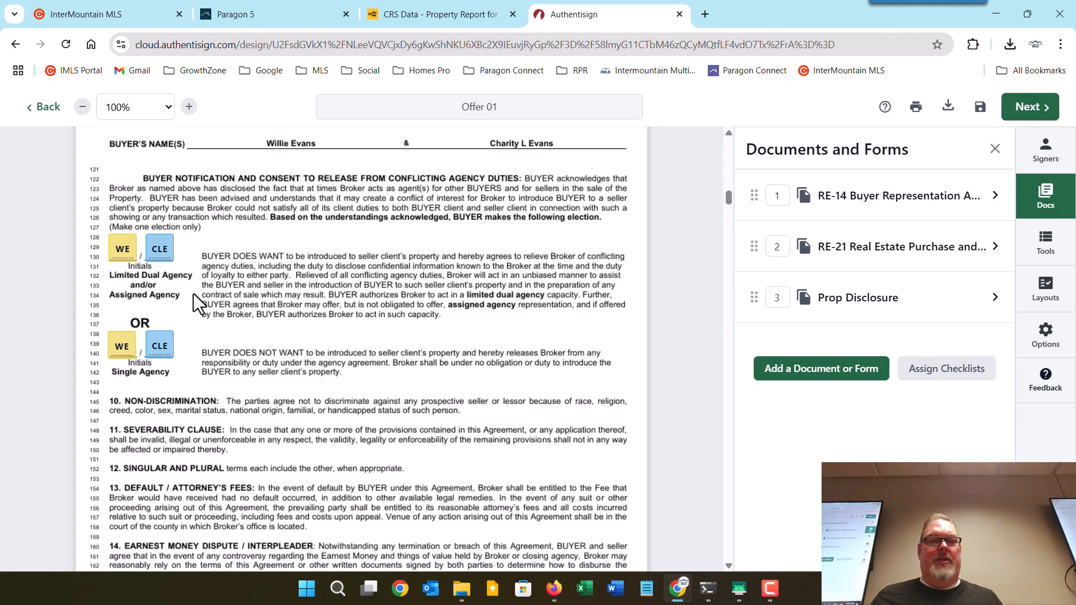
Delete both buyers' initials fields from the RE-14 Single Agency option.
{"action": "left_click", "coordinate": [157, 341]}
{"action": "left_click", "coordinate": [156, 376]}
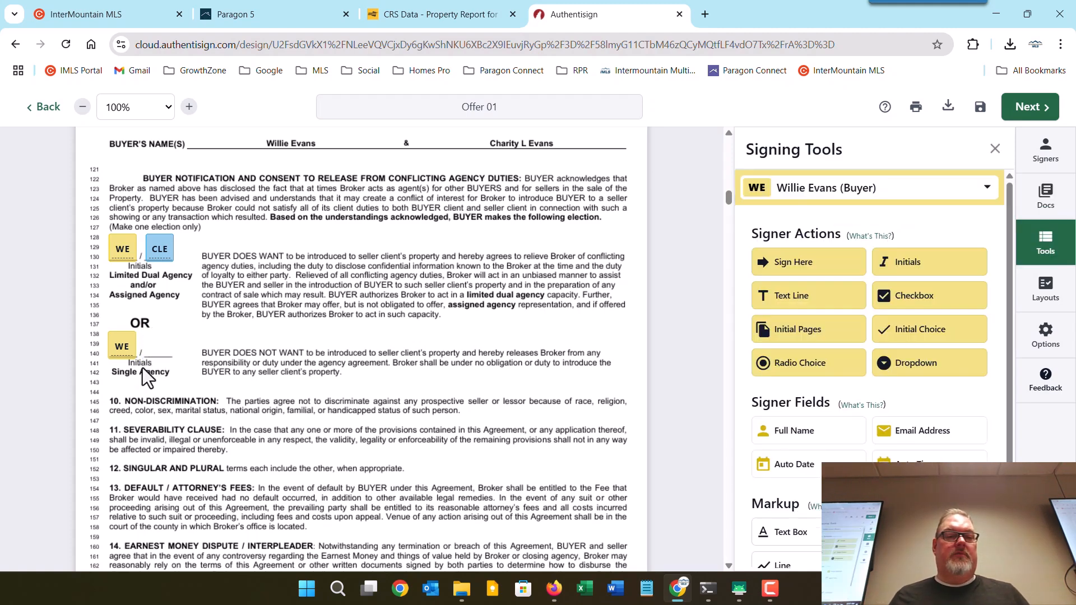
{"action": "left_click", "coordinate": [119, 346]}
{"action": "left_click", "coordinate": [119, 386]}
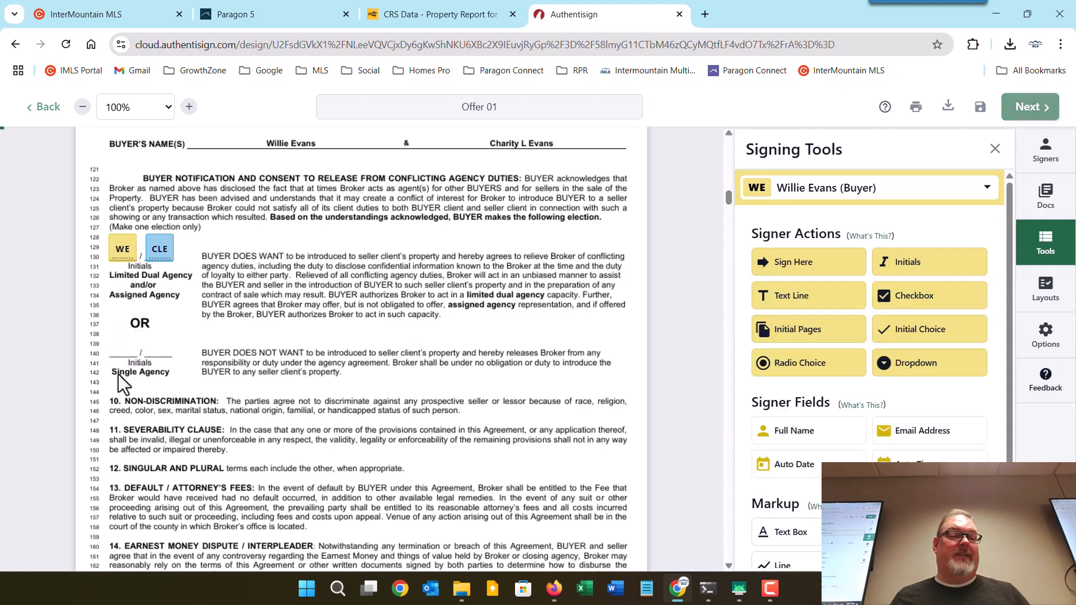
Scroll through the remaining pages to page 1 of the Prop Disclosure RE-25 form.
{"action": "scroll", "coordinate": [242, 328], "scroll_direction": "down", "scroll_amount": 12}
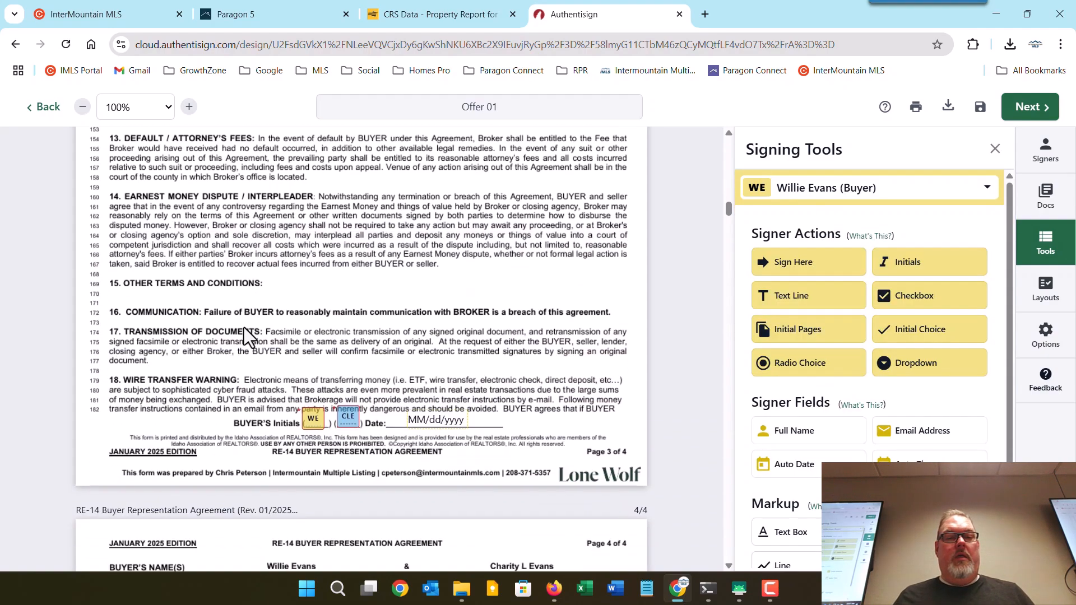
{"action": "scroll", "coordinate": [245, 331], "scroll_direction": "down", "scroll_amount": 3}
{"action": "scroll", "coordinate": [246, 326], "scroll_direction": "down", "scroll_amount": 20}
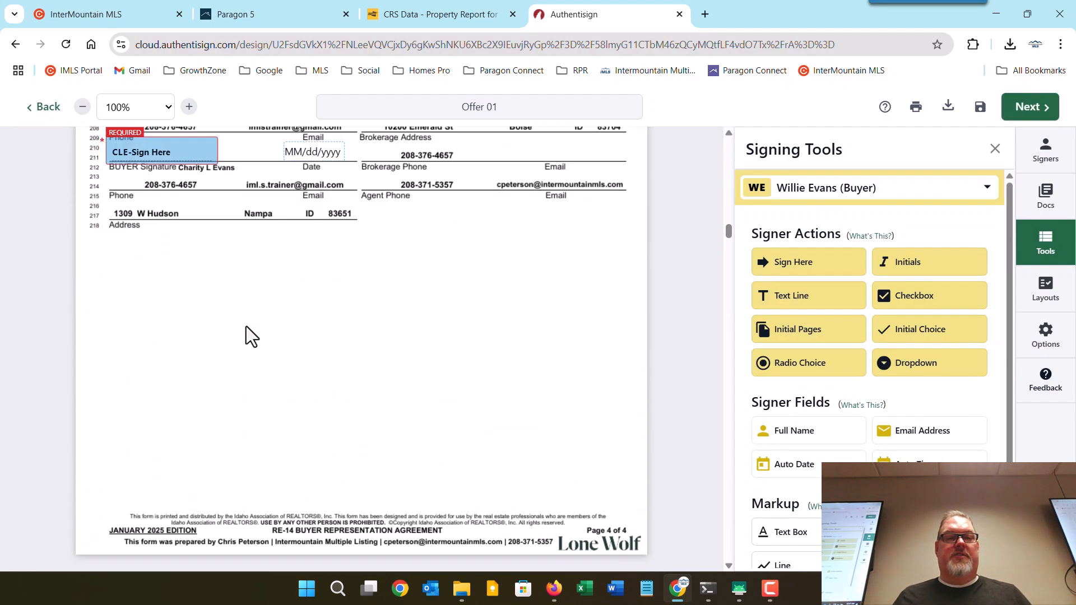
{"action": "scroll", "coordinate": [247, 325], "scroll_direction": "down", "scroll_amount": 20}
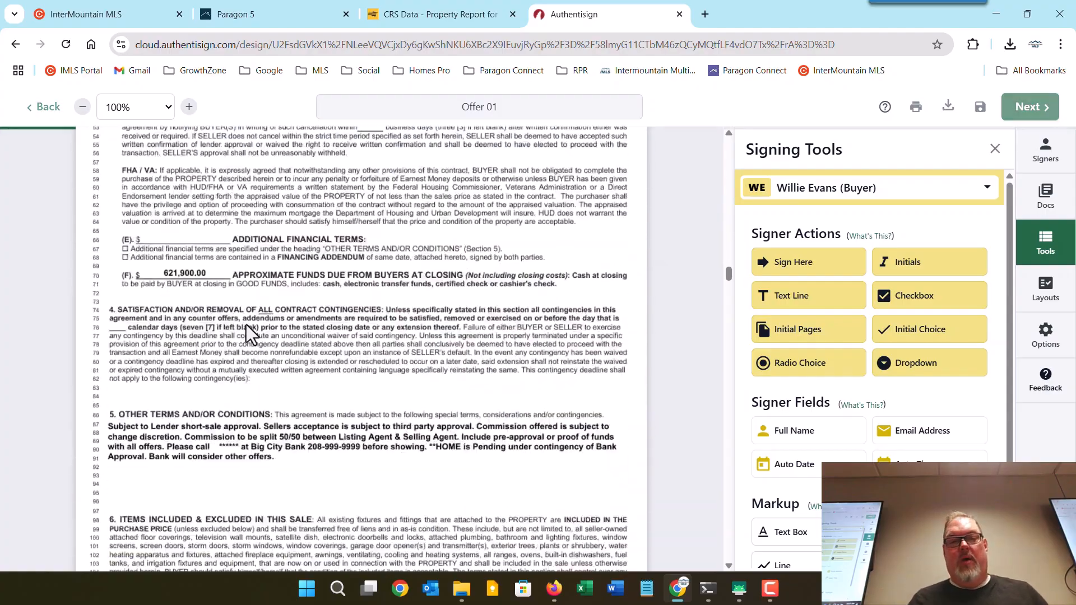
{"action": "scroll", "coordinate": [243, 328], "scroll_direction": "down", "scroll_amount": 20}
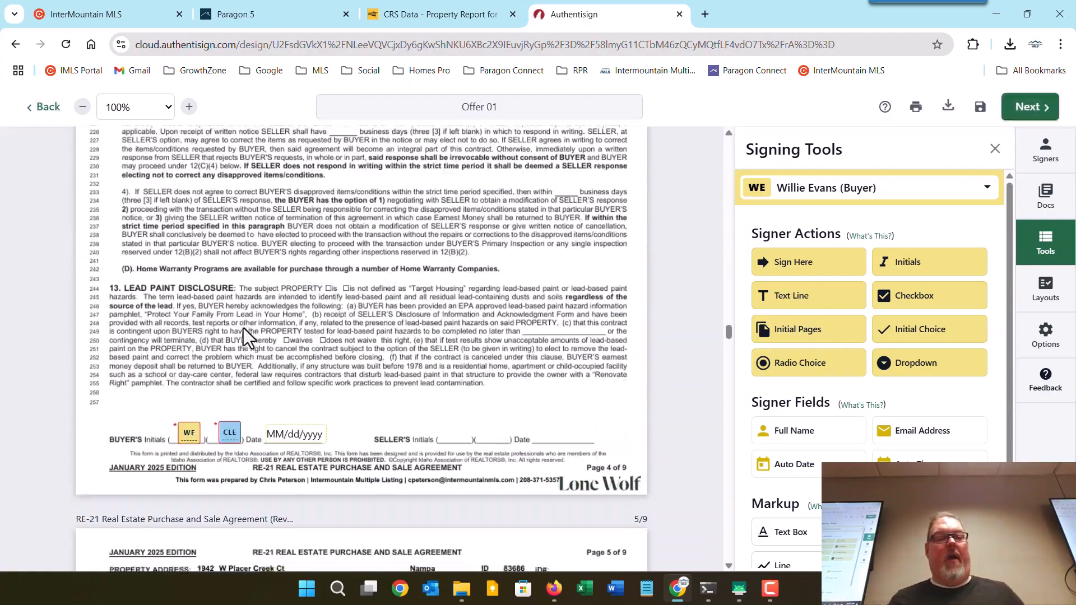
{"action": "scroll", "coordinate": [244, 328], "scroll_direction": "down", "scroll_amount": 20}
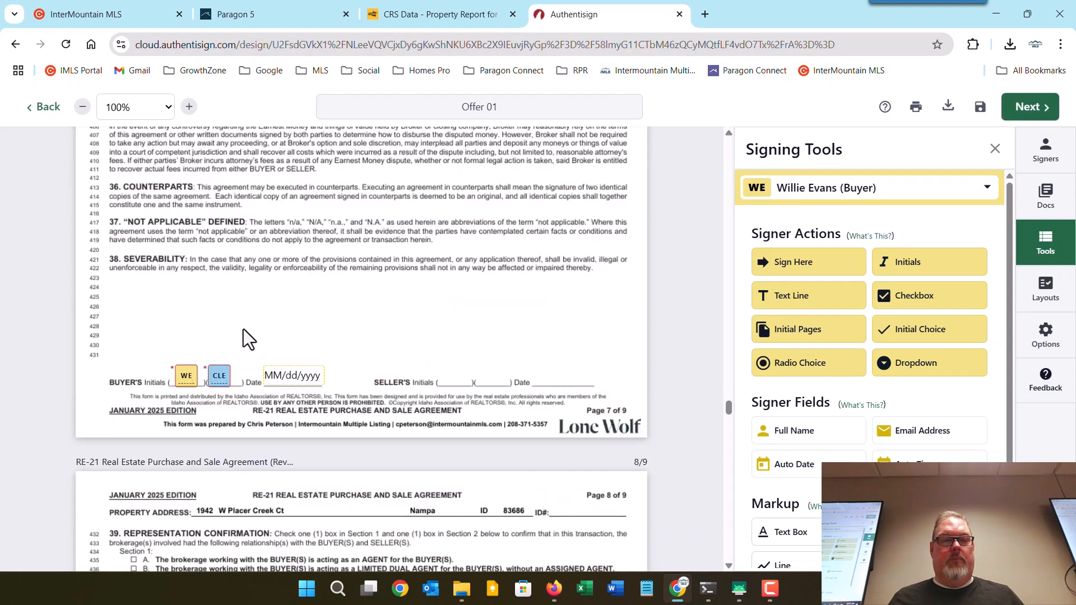
{"action": "scroll", "coordinate": [243, 328], "scroll_direction": "down", "scroll_amount": 15}
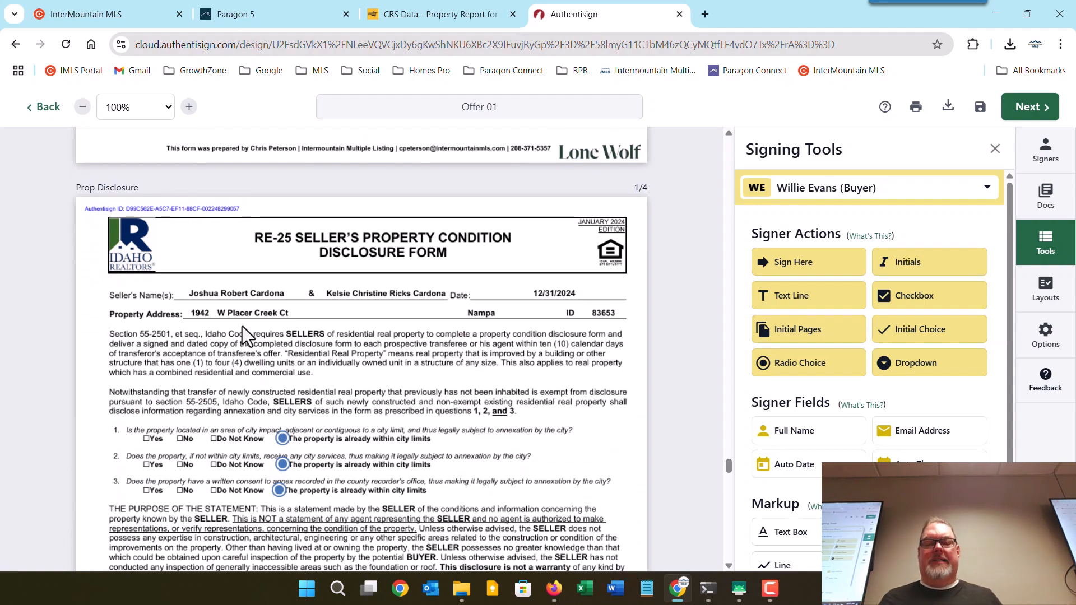
{"action": "scroll", "coordinate": [242, 334], "scroll_direction": "down", "scroll_amount": 8}
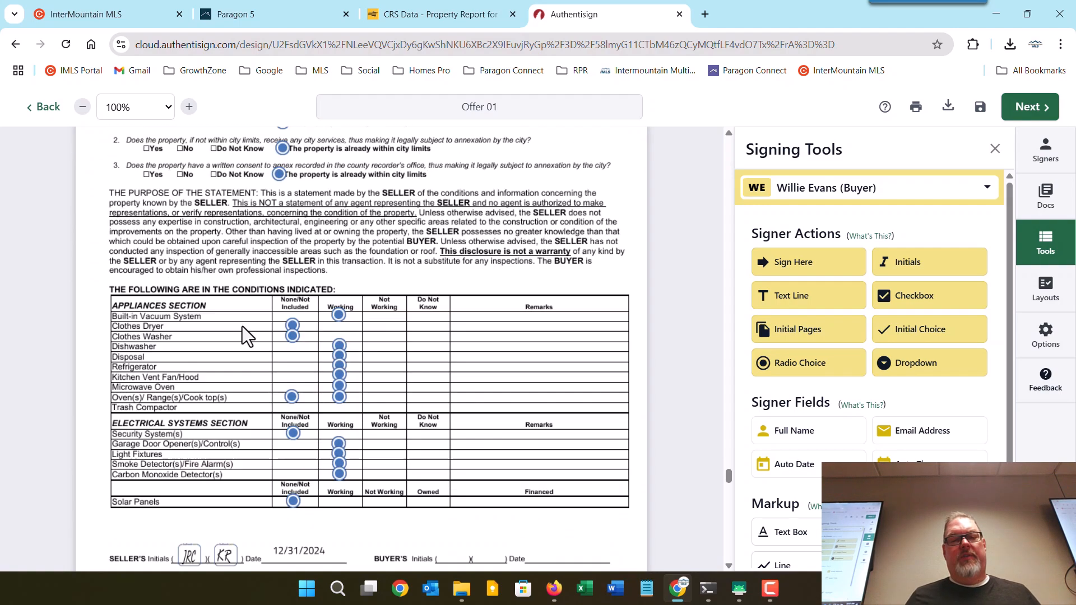
{"action": "scroll", "coordinate": [242, 326], "scroll_direction": "up", "scroll_amount": 4}
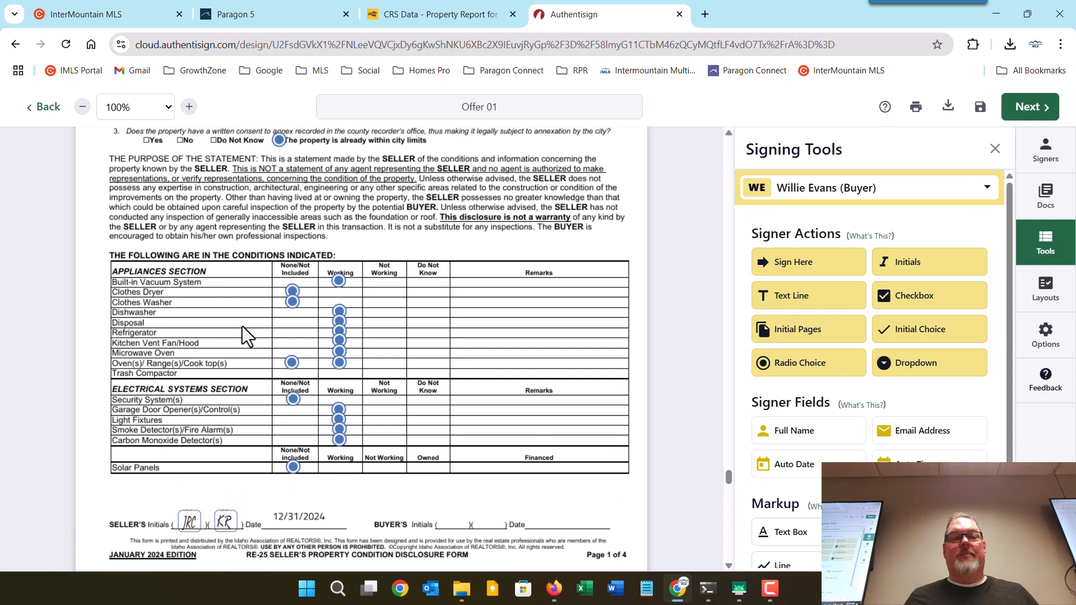
{"action": "scroll", "coordinate": [242, 326], "scroll_direction": "up", "scroll_amount": 2}
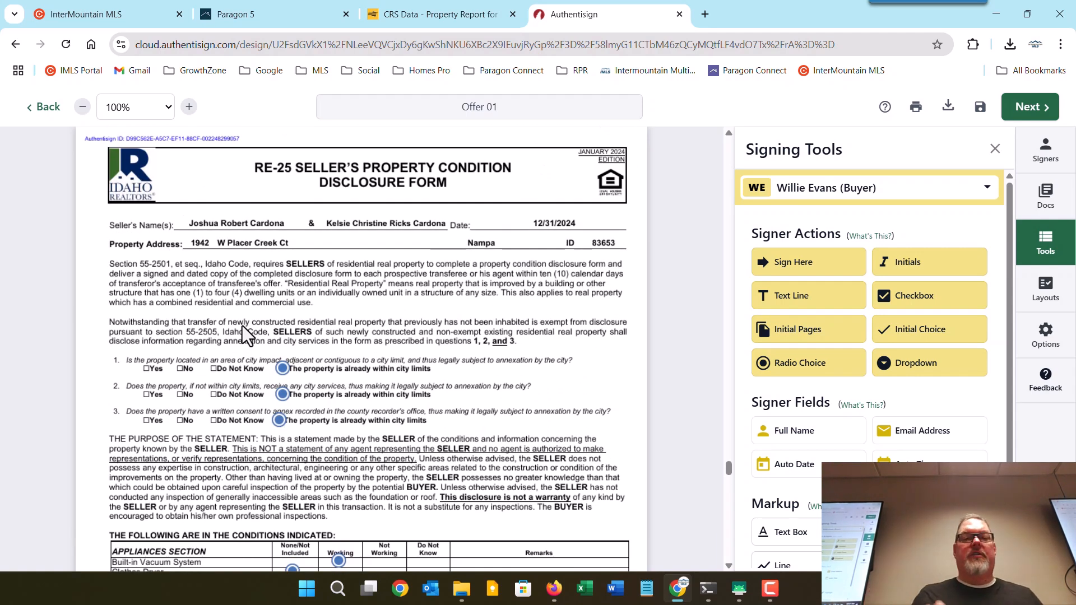
{"action": "scroll", "coordinate": [242, 326], "scroll_direction": "down", "scroll_amount": 4}
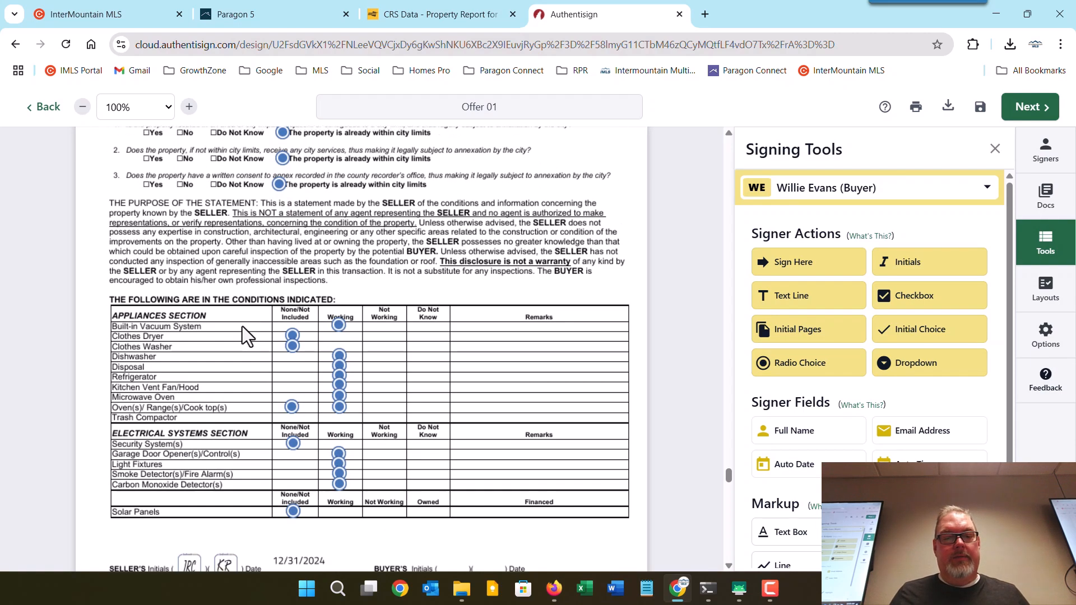
{"action": "scroll", "coordinate": [242, 326], "scroll_direction": "down", "scroll_amount": 3}
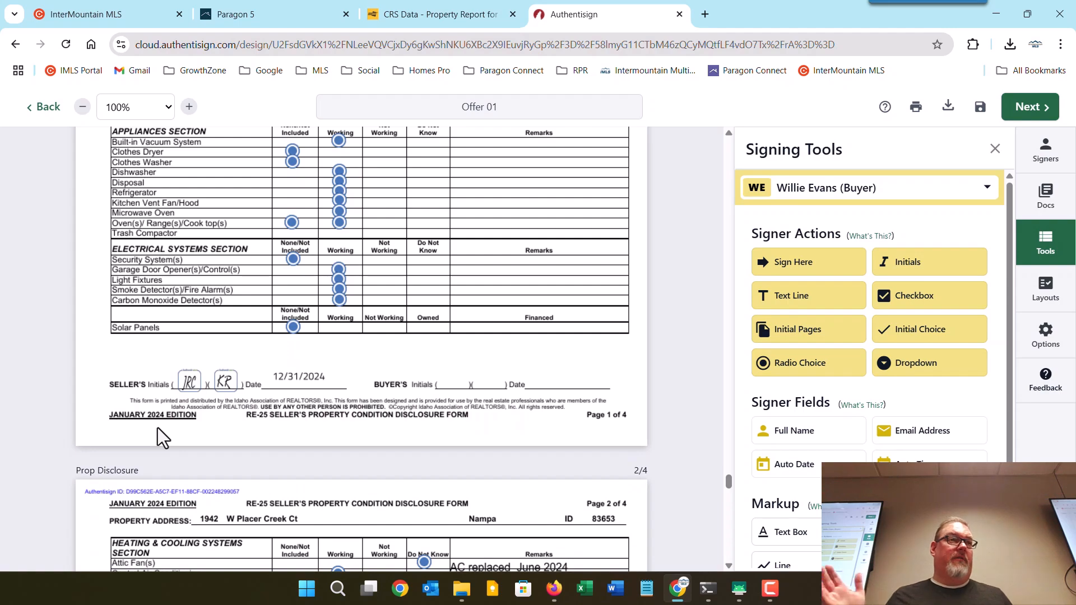
{"action": "scroll", "coordinate": [157, 428], "scroll_direction": "up", "scroll_amount": 6}
{"action": "scroll", "coordinate": [167, 430], "scroll_direction": "up", "scroll_amount": 2}
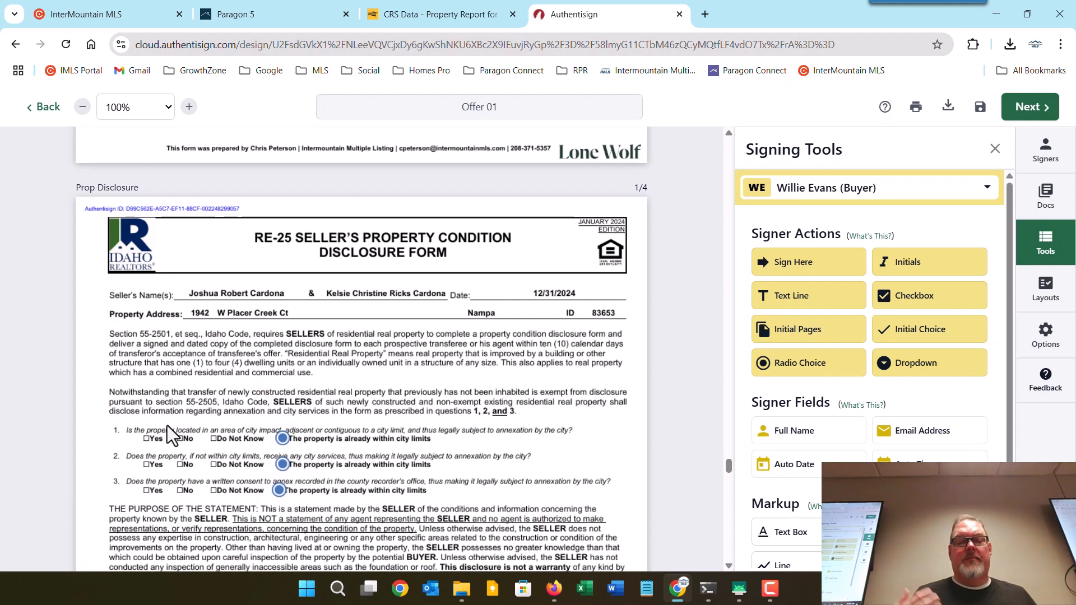
{"action": "scroll", "coordinate": [176, 429], "scroll_direction": "down", "scroll_amount": 7}
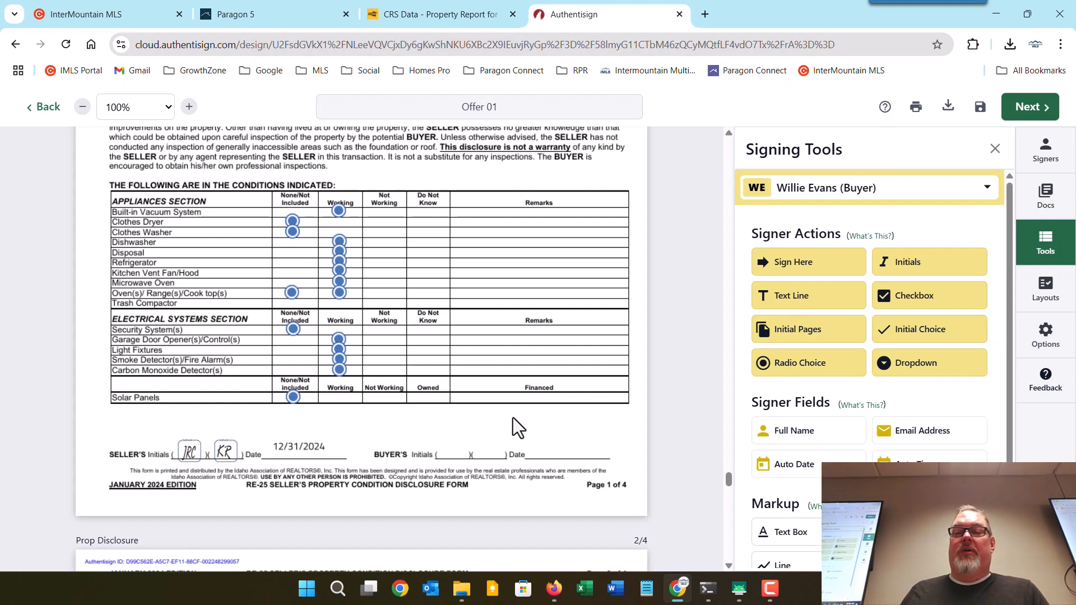
With All Signers selected, place both buyers' initials and auto-date fields on RE-25 page 1's buyer line.
{"action": "left_click_drag", "start_coordinate": [908, 263], "coordinate": [438, 445]}
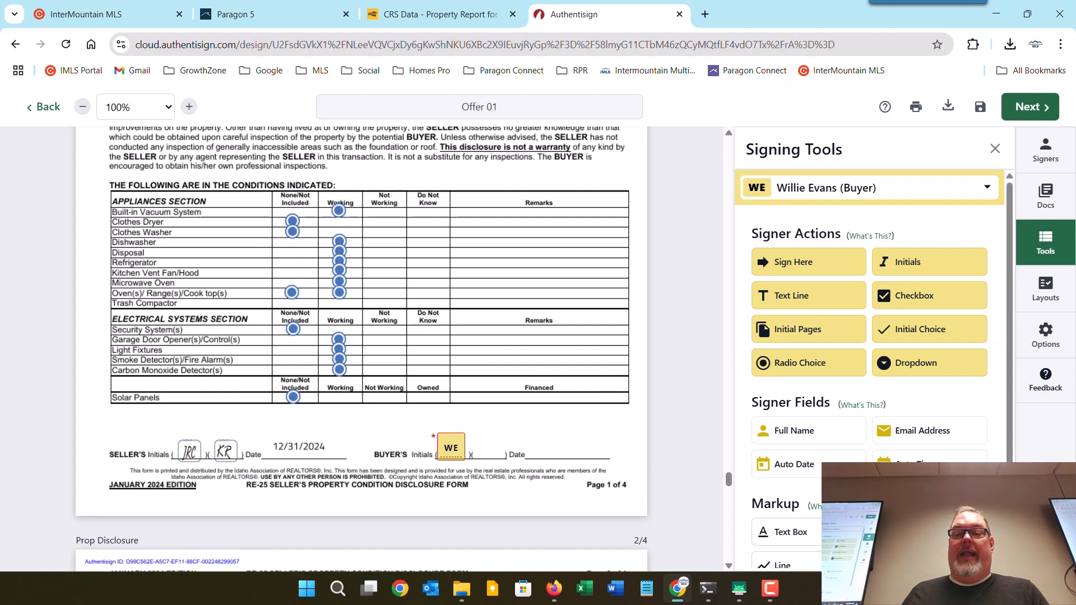
{"action": "left_click_drag", "start_coordinate": [796, 468], "coordinate": [540, 446]}
{"action": "left_click", "coordinate": [532, 424]}
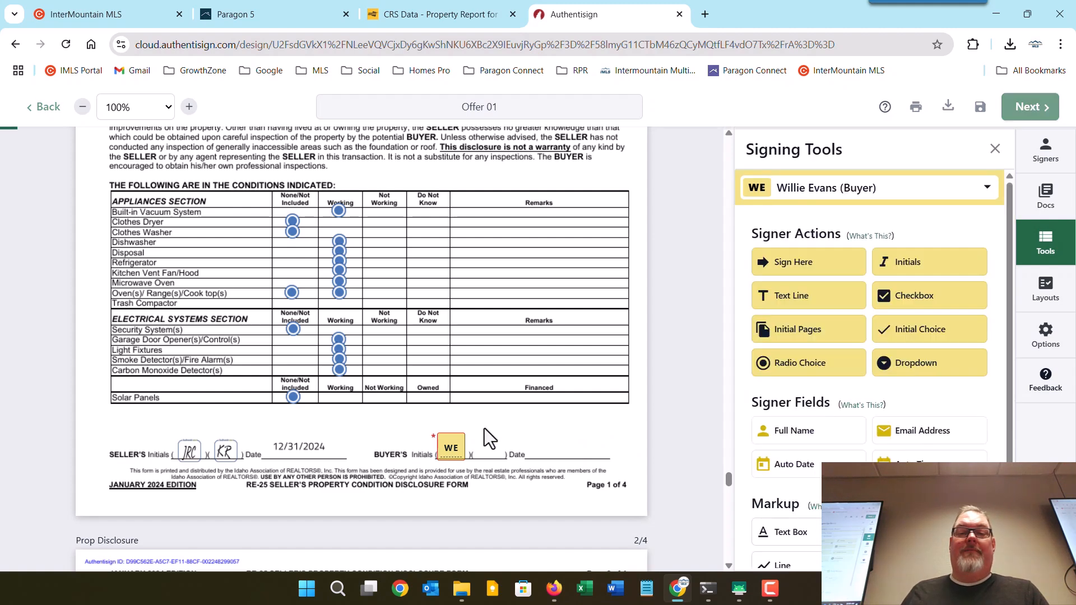
{"action": "left_click", "coordinate": [451, 447]}
{"action": "left_click", "coordinate": [448, 474]}
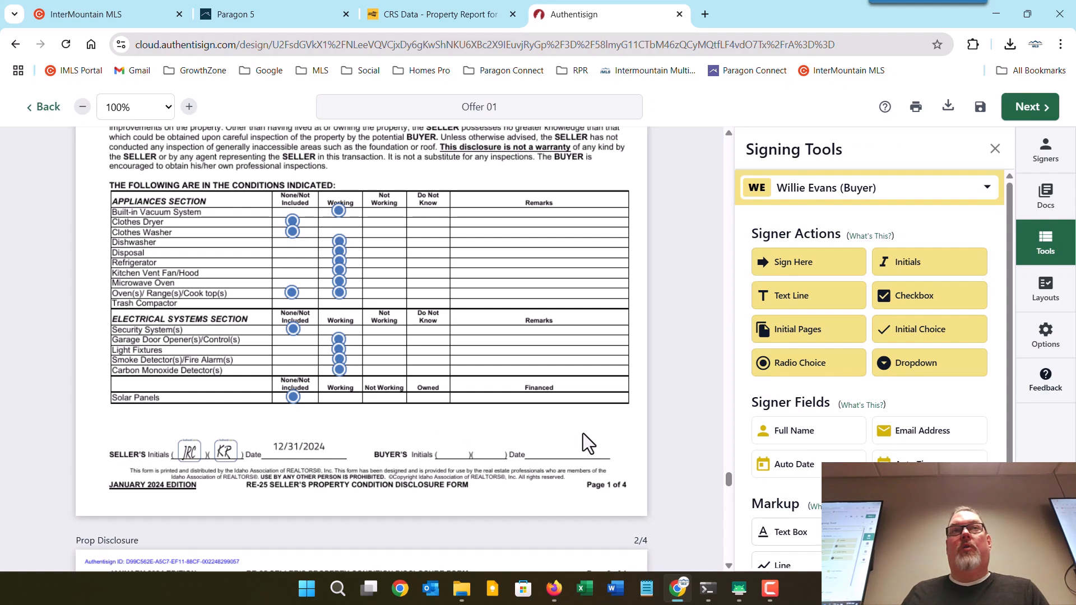
{"action": "left_click", "coordinate": [780, 192]}
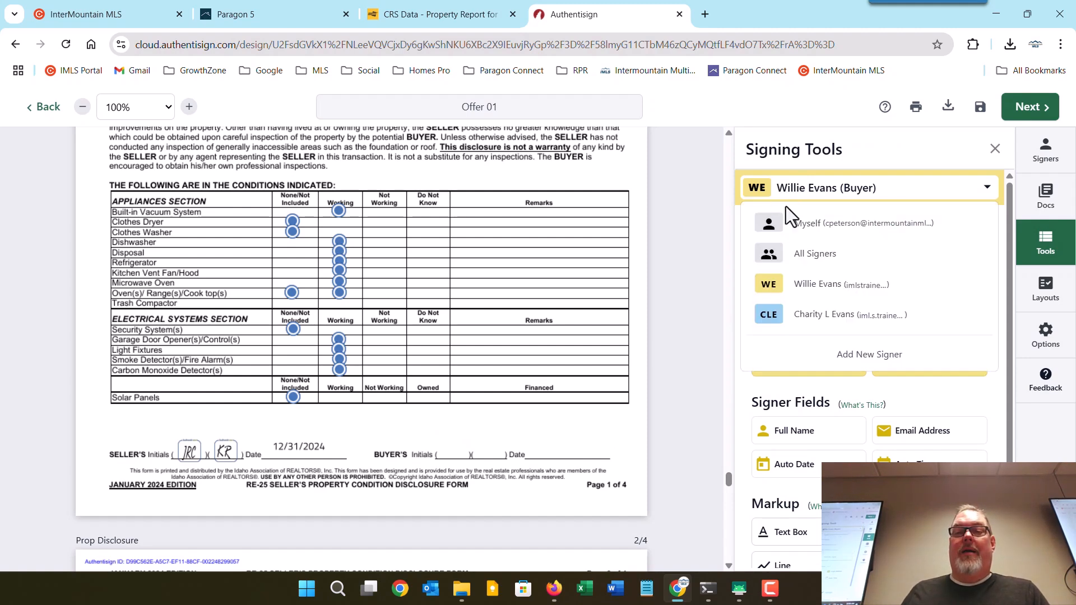
{"action": "left_click", "coordinate": [792, 255]}
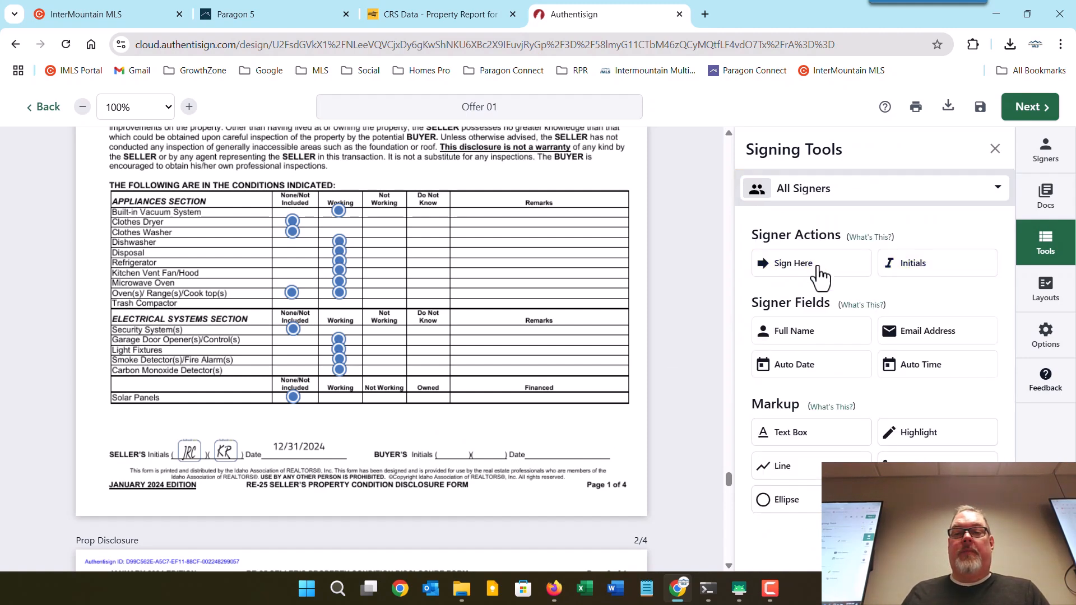
{"action": "left_click_drag", "start_coordinate": [748, 347], "coordinate": [493, 443]}
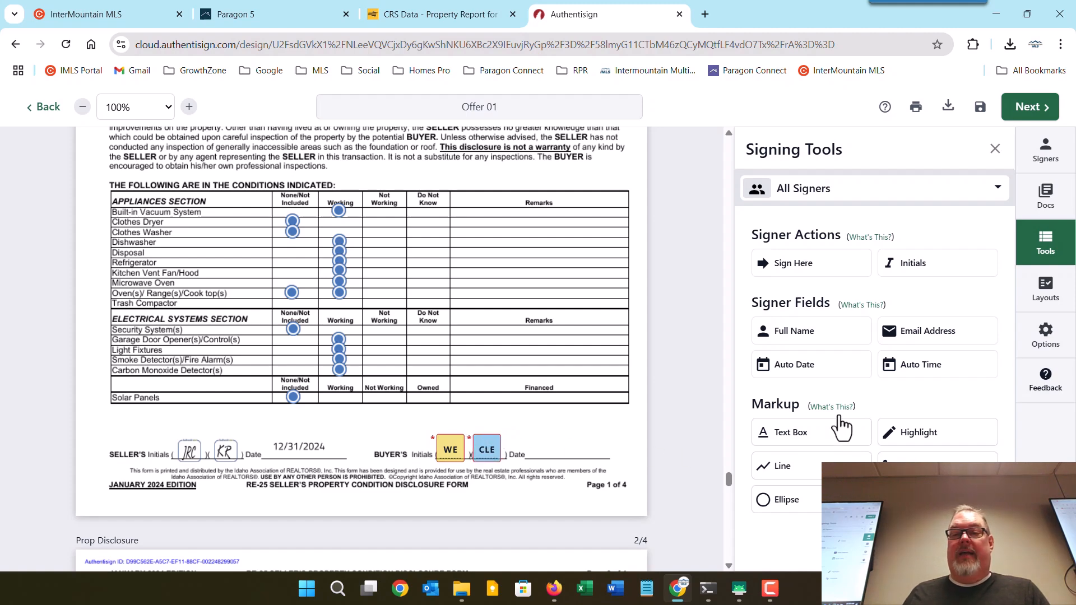
{"action": "left_click_drag", "start_coordinate": [843, 367], "coordinate": [539, 410]}
Place both buyers' initials fields on the buyer's initials line of page 2.
{"action": "scroll", "coordinate": [609, 412], "scroll_direction": "down", "scroll_amount": 13}
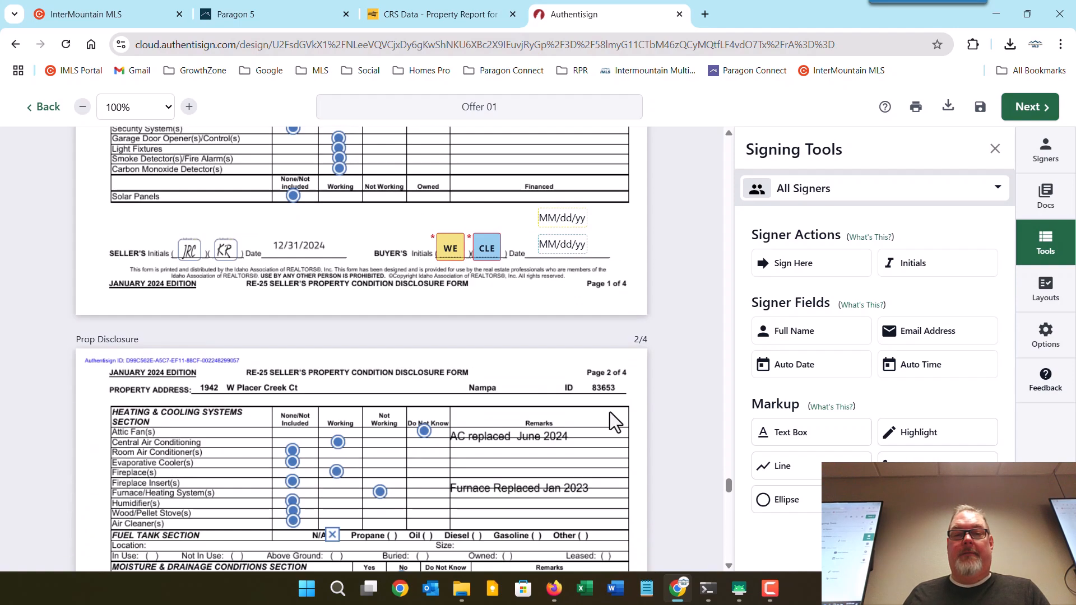
{"action": "scroll", "coordinate": [610, 412], "scroll_direction": "down", "scroll_amount": 1}
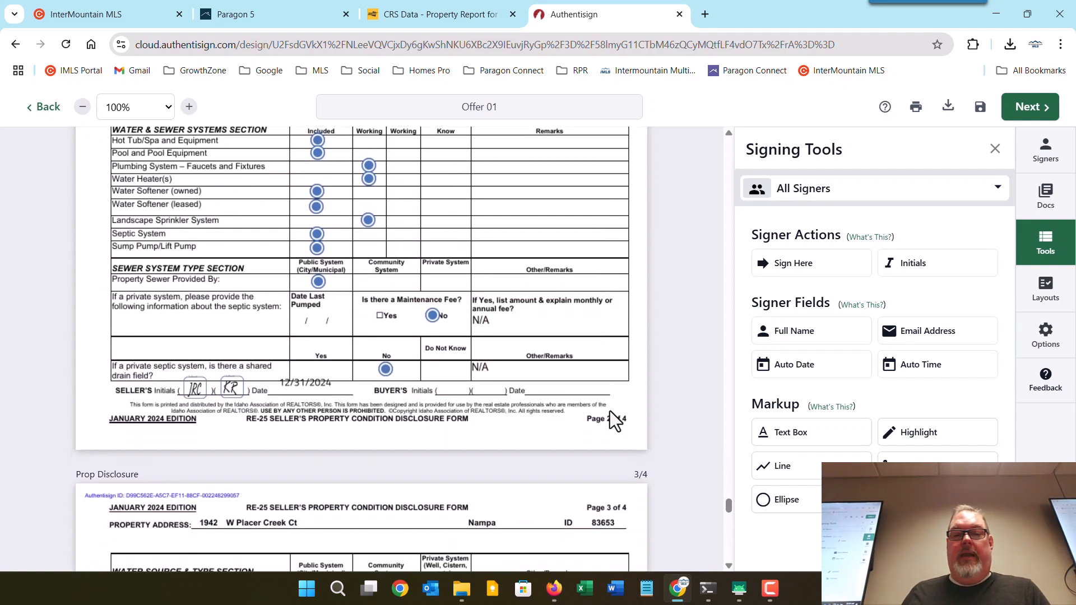
{"action": "left_click_drag", "start_coordinate": [544, 331], "coordinate": [454, 311]}
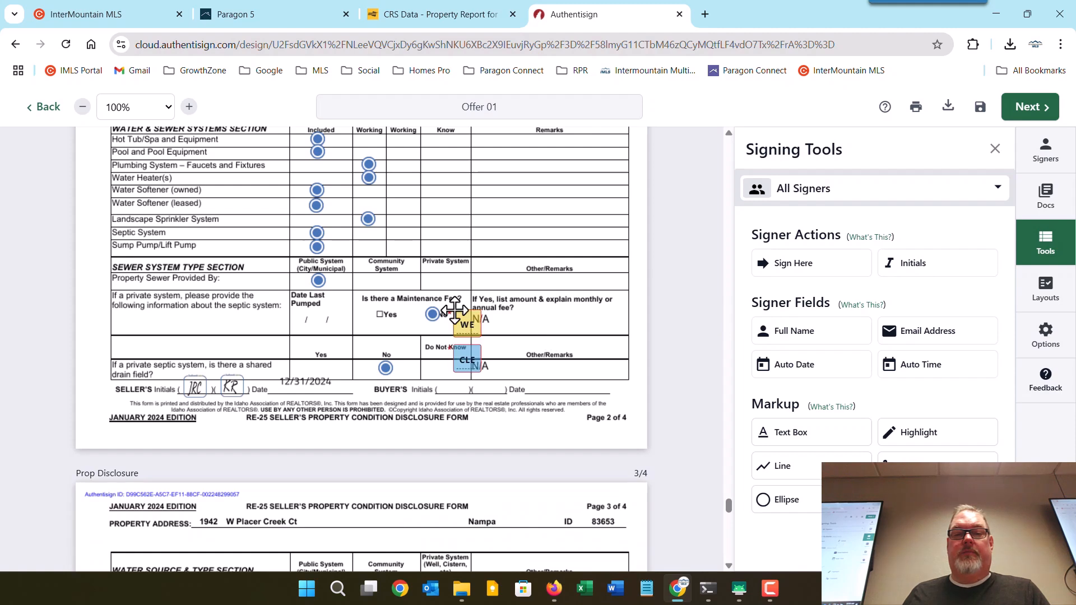
{"action": "left_click_drag", "start_coordinate": [466, 351], "coordinate": [487, 376]}
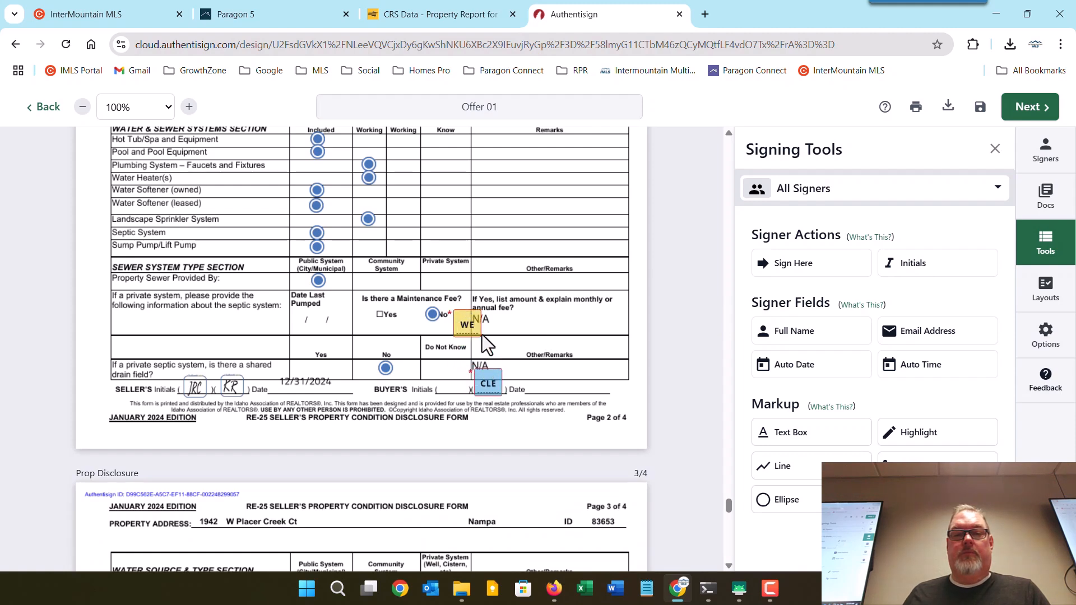
{"action": "left_click_drag", "start_coordinate": [468, 324], "coordinate": [453, 386]}
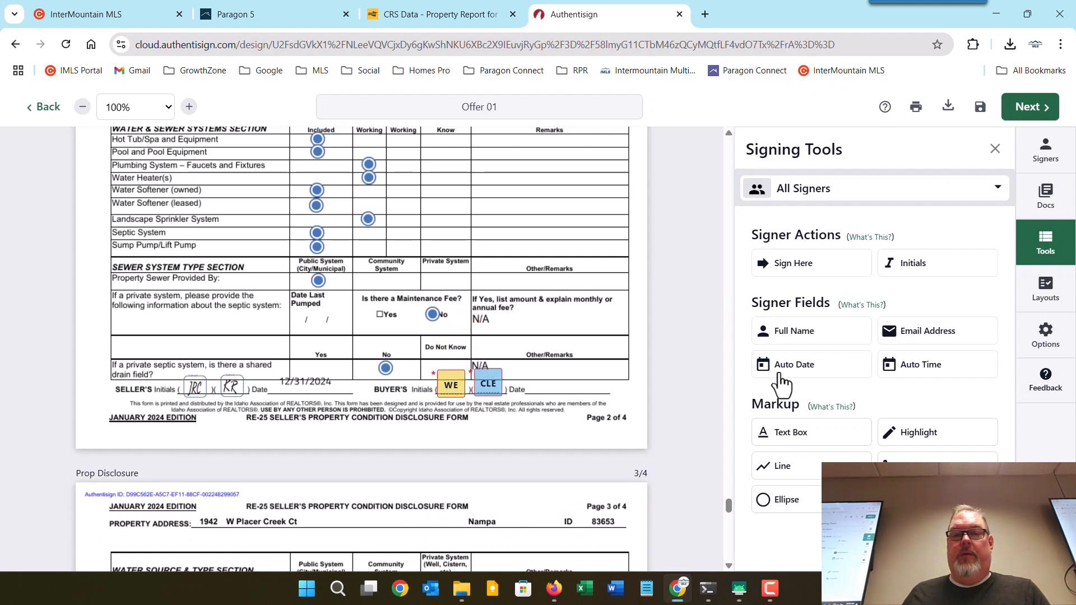
{"action": "left_click_drag", "start_coordinate": [857, 377], "coordinate": [567, 370]}
Put both buyers' initials and auto-date fields on the buyer initials and date line of page 3.
{"action": "scroll", "coordinate": [579, 369], "scroll_direction": "down", "scroll_amount": 15}
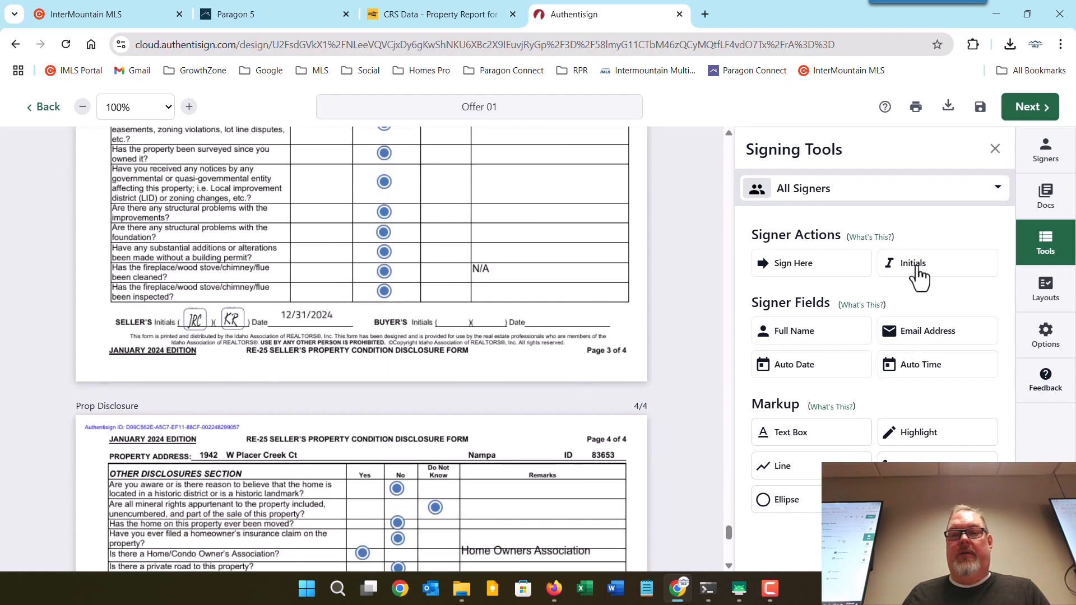
{"action": "left_click_drag", "start_coordinate": [632, 301], "coordinate": [446, 314]}
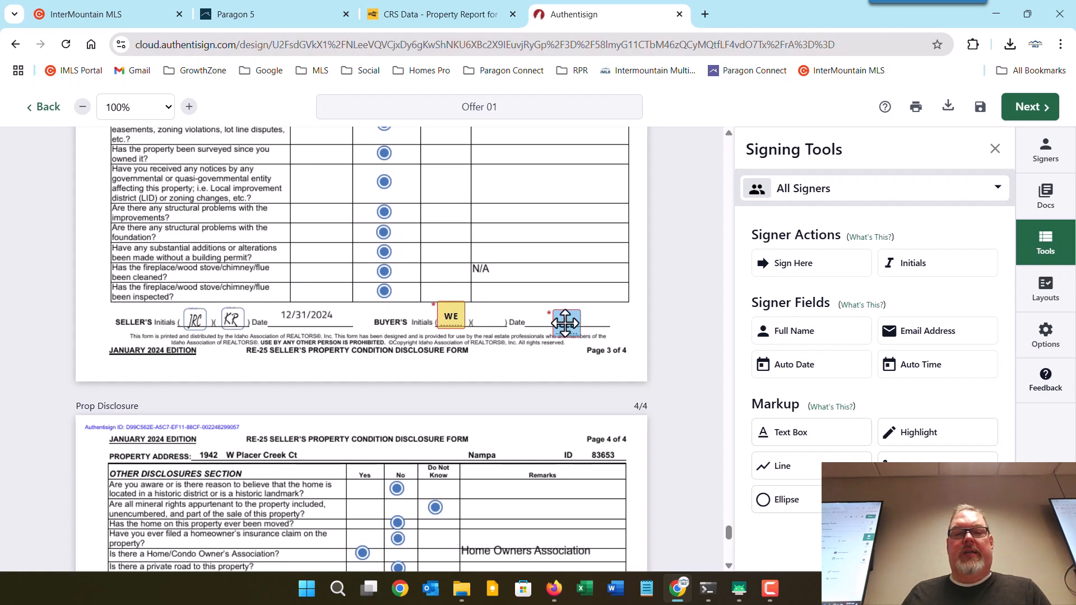
{"action": "left_click_drag", "start_coordinate": [549, 320], "coordinate": [474, 314]}
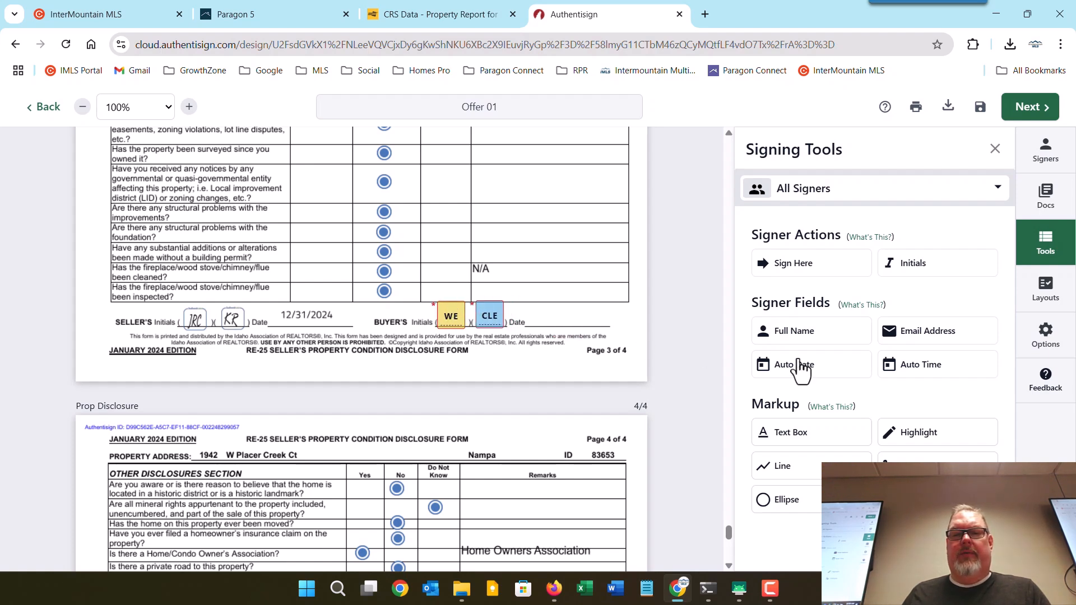
{"action": "left_click_drag", "start_coordinate": [813, 369], "coordinate": [546, 292]}
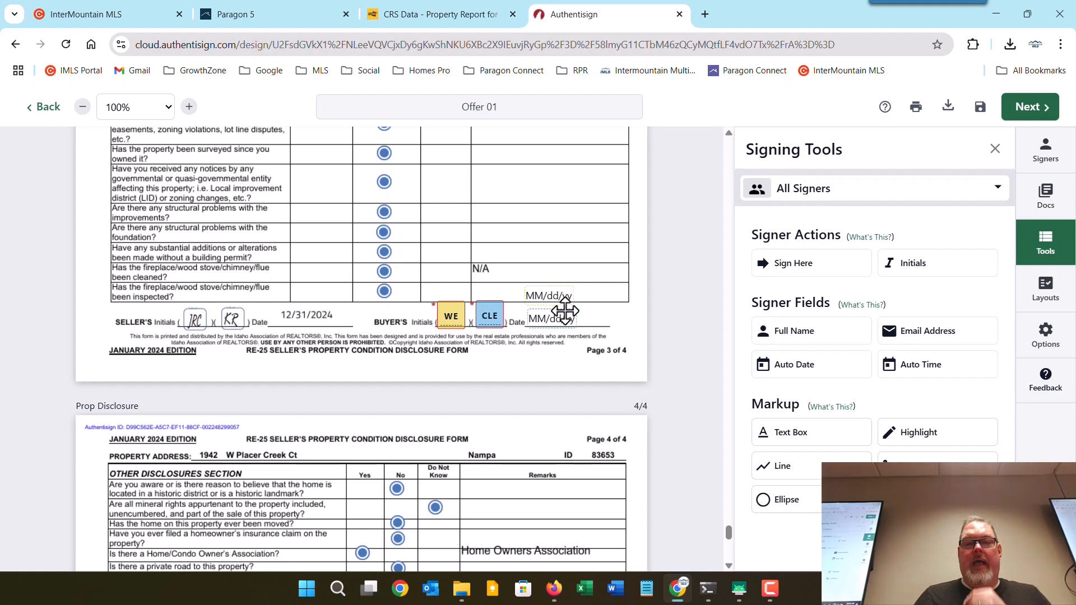
{"action": "scroll", "coordinate": [564, 316], "scroll_direction": "down", "scroll_amount": 3}
{"action": "scroll", "coordinate": [565, 321], "scroll_direction": "down", "scroll_amount": 5}
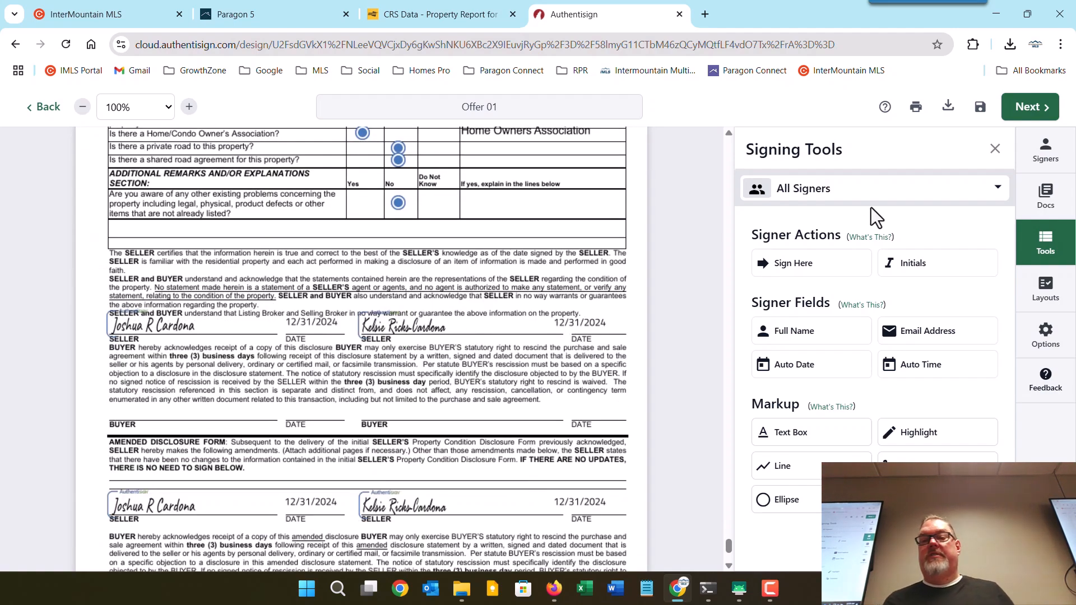
Place a Sign Here field for the first buyer on a BUYER line of page 4.
{"action": "left_click", "coordinate": [846, 202]}
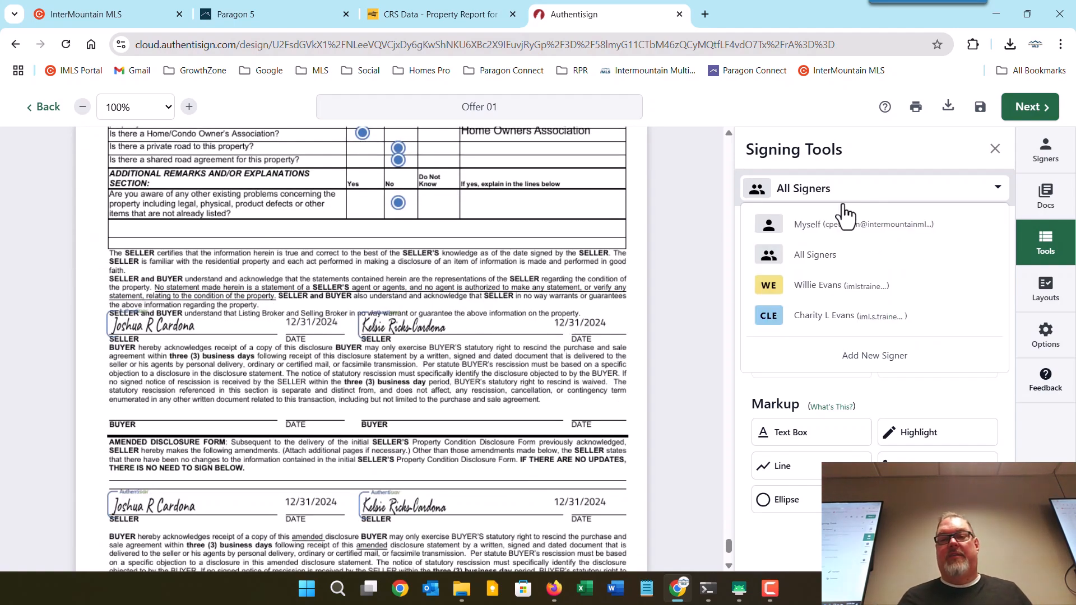
{"action": "left_click", "coordinate": [846, 283]}
{"action": "left_click_drag", "start_coordinate": [824, 262], "coordinate": [109, 398]}
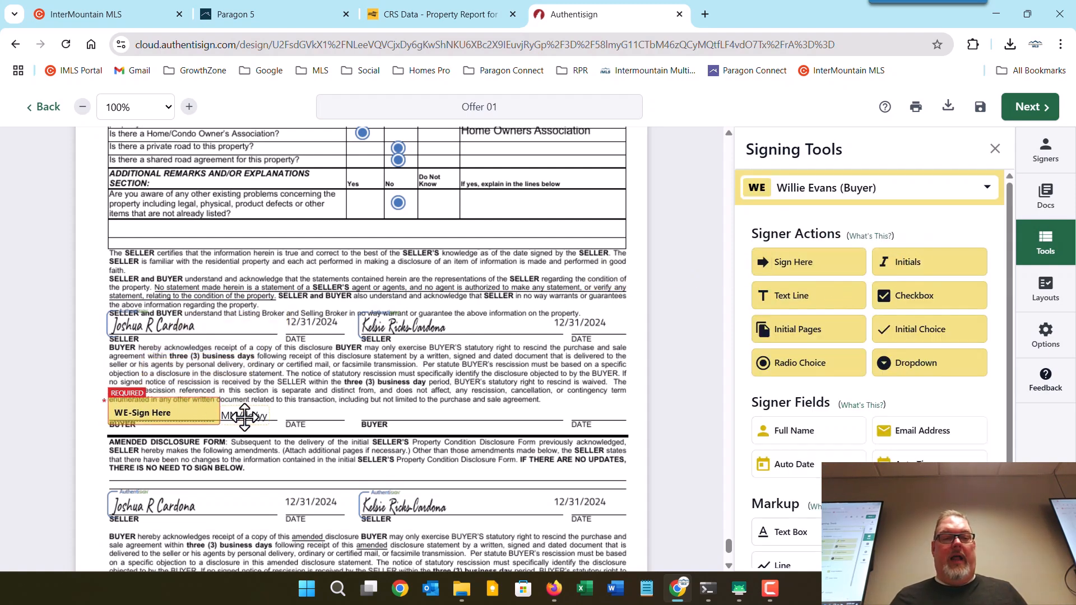
{"action": "left_click_drag", "start_coordinate": [245, 417], "coordinate": [329, 416]}
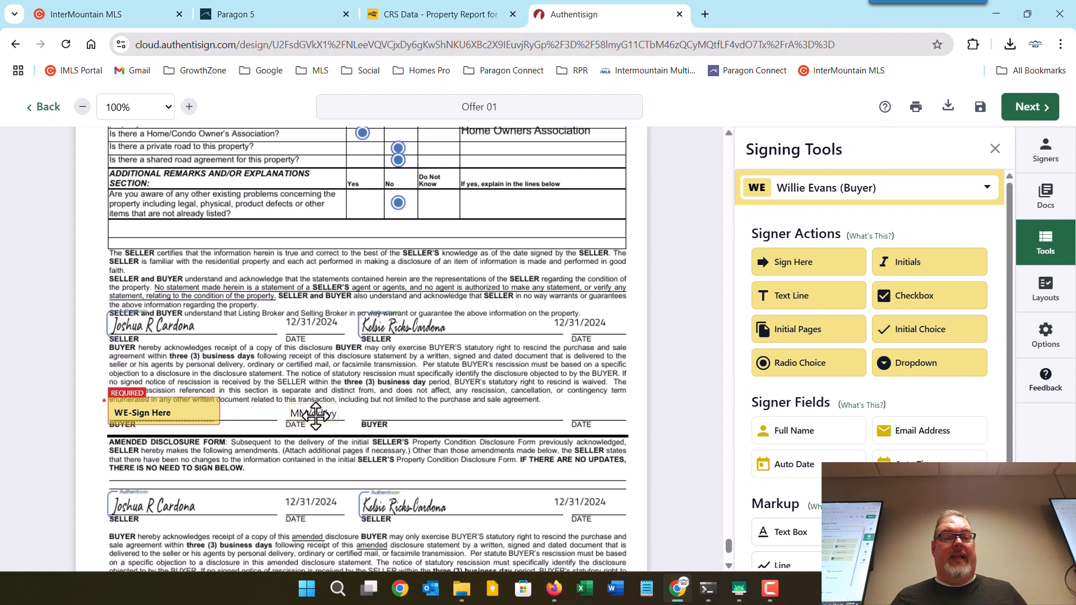
Place the second buyer's signature on the other BUYER line and move their date onto DATE.
{"action": "left_click", "coordinate": [801, 189]}
{"action": "left_click", "coordinate": [822, 315]}
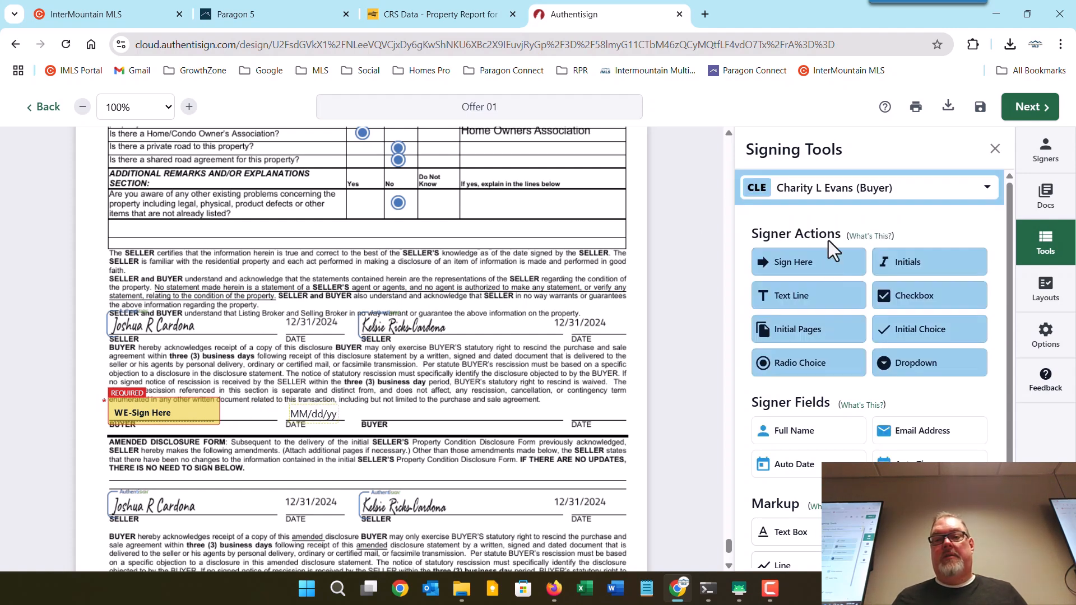
{"action": "left_click_drag", "start_coordinate": [810, 263], "coordinate": [355, 396]}
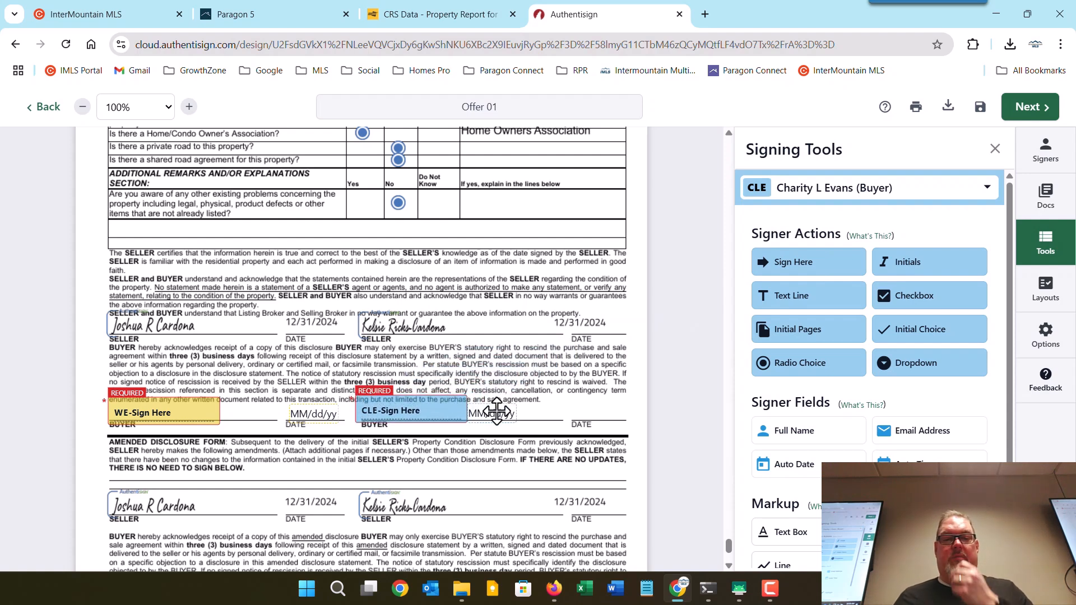
{"action": "left_click_drag", "start_coordinate": [489, 405], "coordinate": [603, 414]}
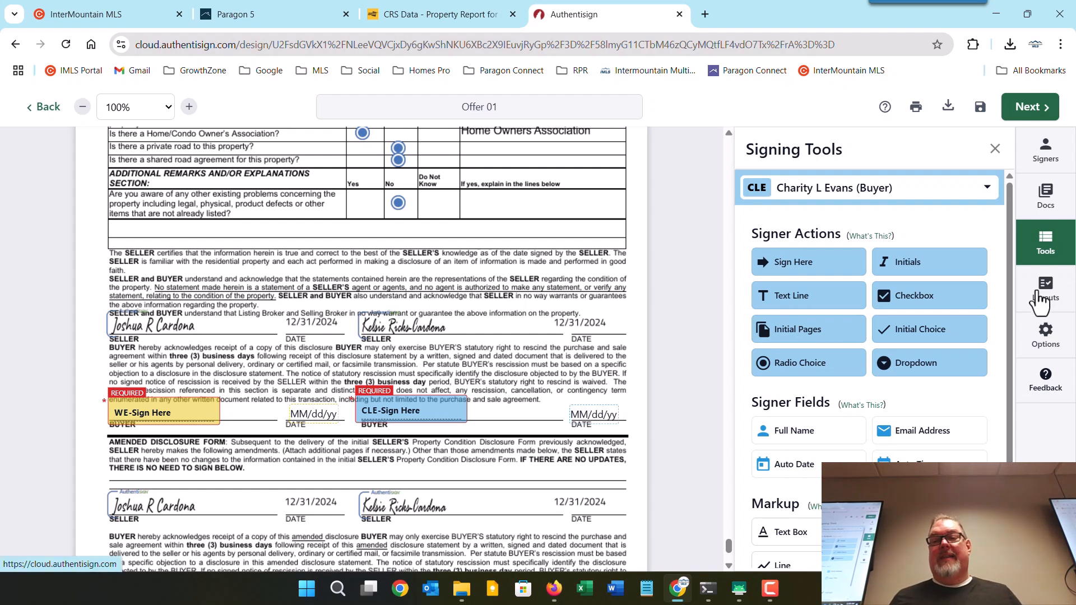
Show the Layouts sidebar panel and its Layout Options dropdown.
{"action": "left_click", "coordinate": [1056, 302]}
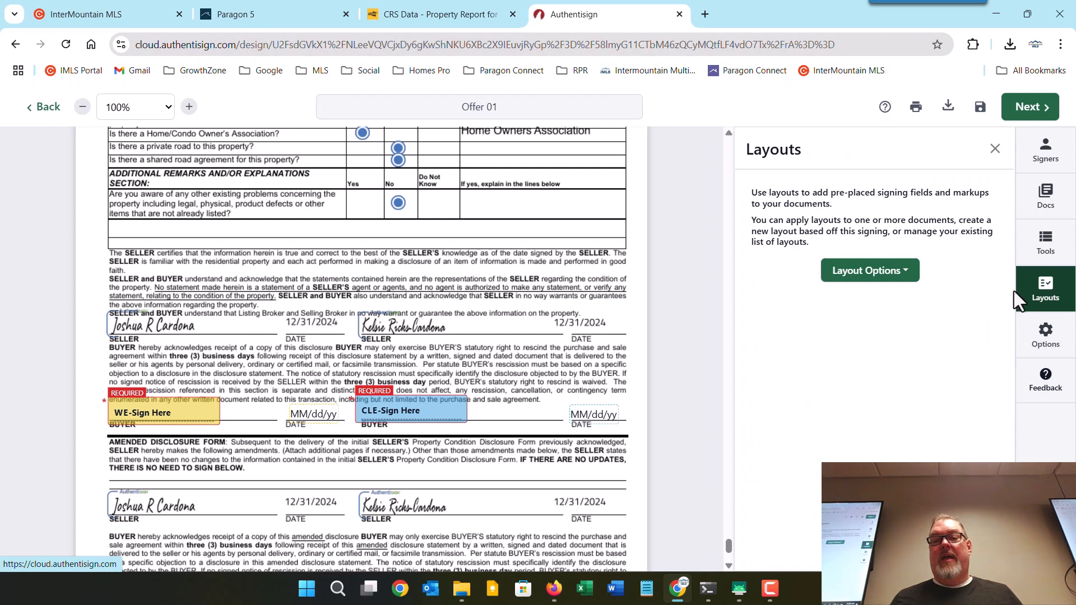
{"action": "left_click", "coordinate": [893, 280]}
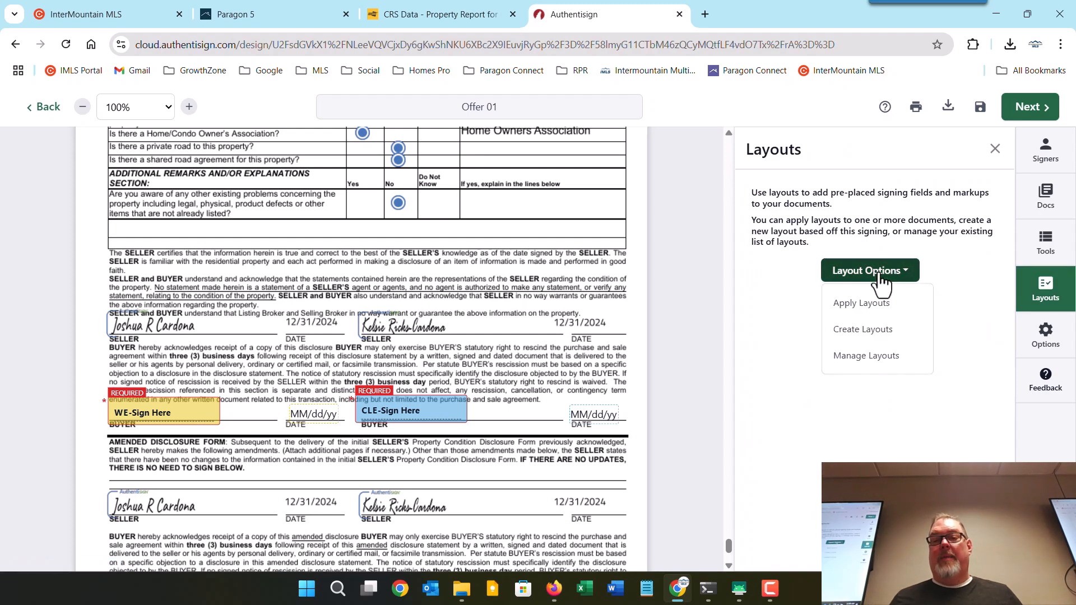
Save the Prop Disclosure signing fields as a layout named 'Prop Disc 2025 Buyer'.
{"action": "left_click", "coordinate": [890, 331]}
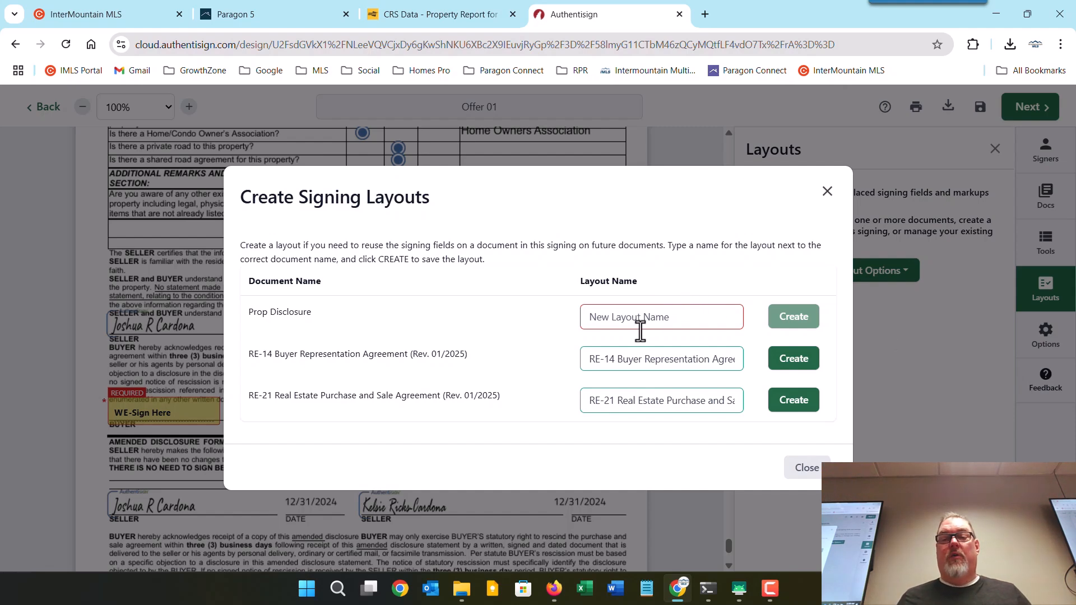
{"action": "left_click", "coordinate": [684, 321]}
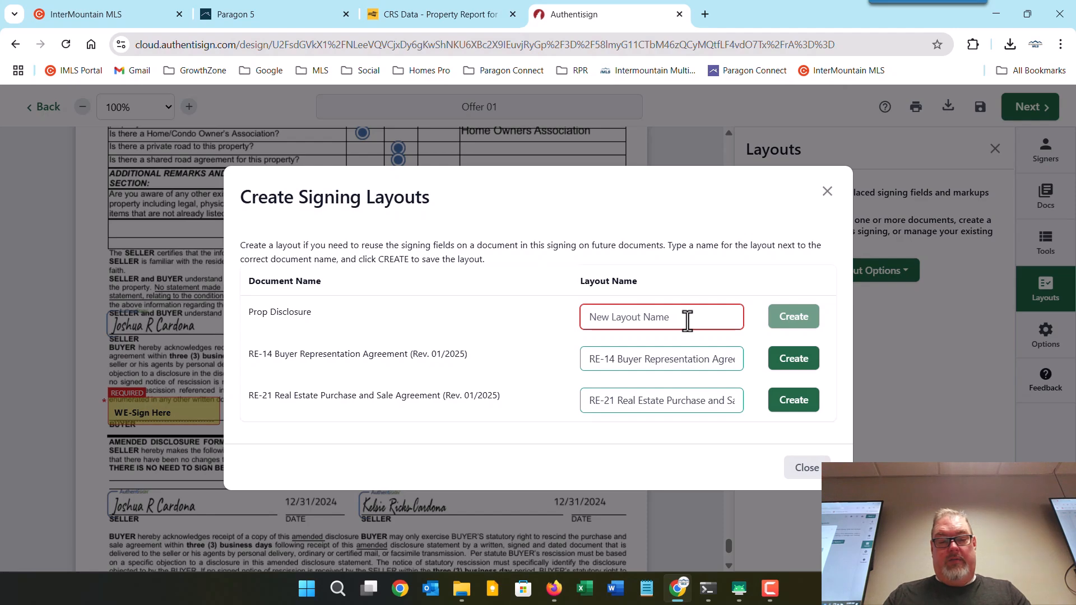
{"action": "type", "text": "Prop "}
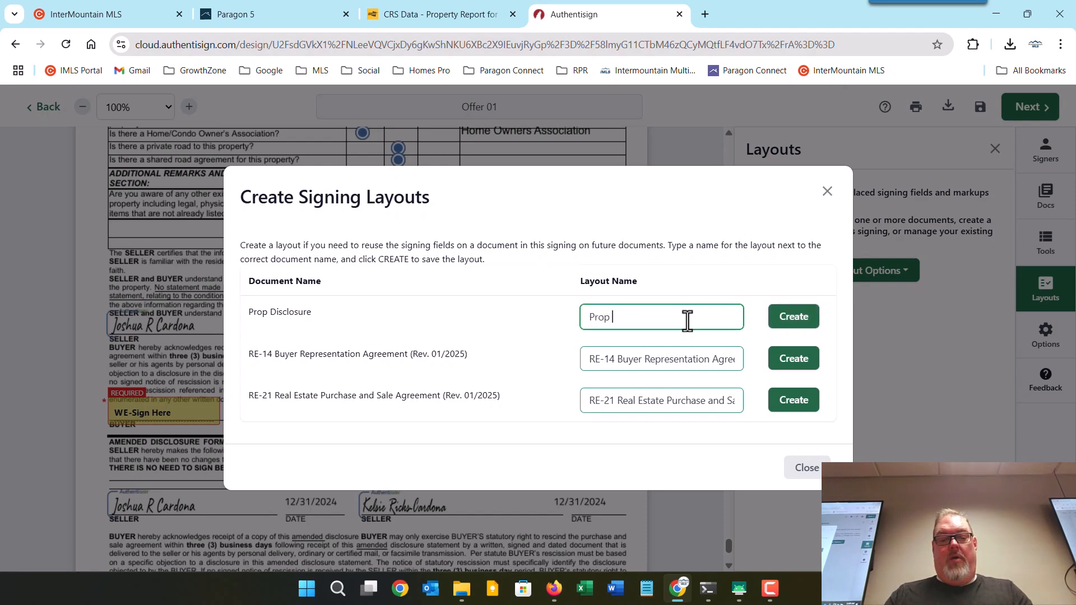
{"action": "type", "text": "Disc"}
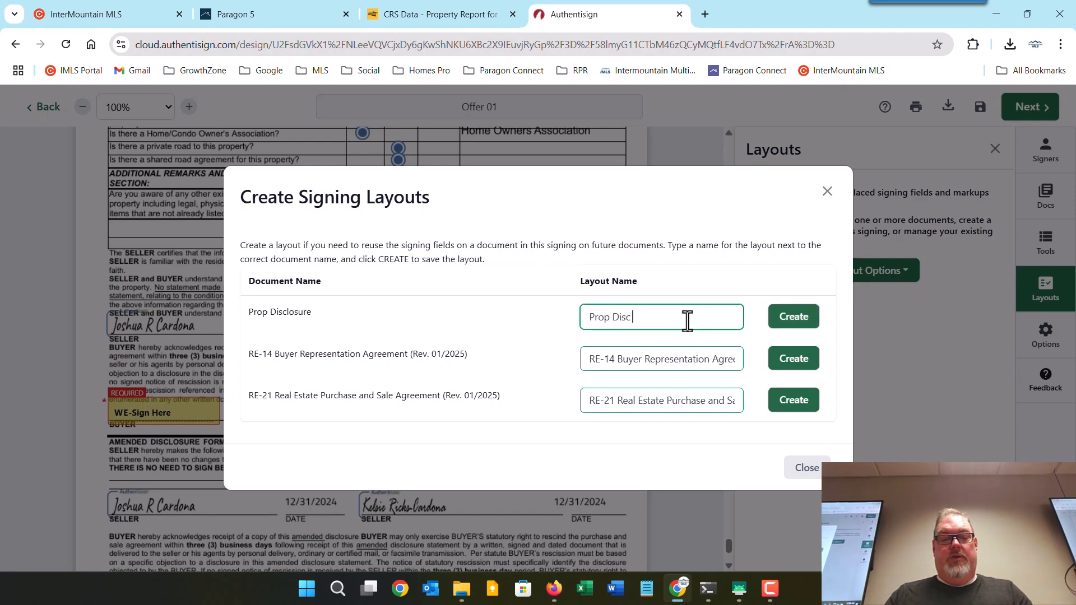
{"action": "type", "text": " 2025"}
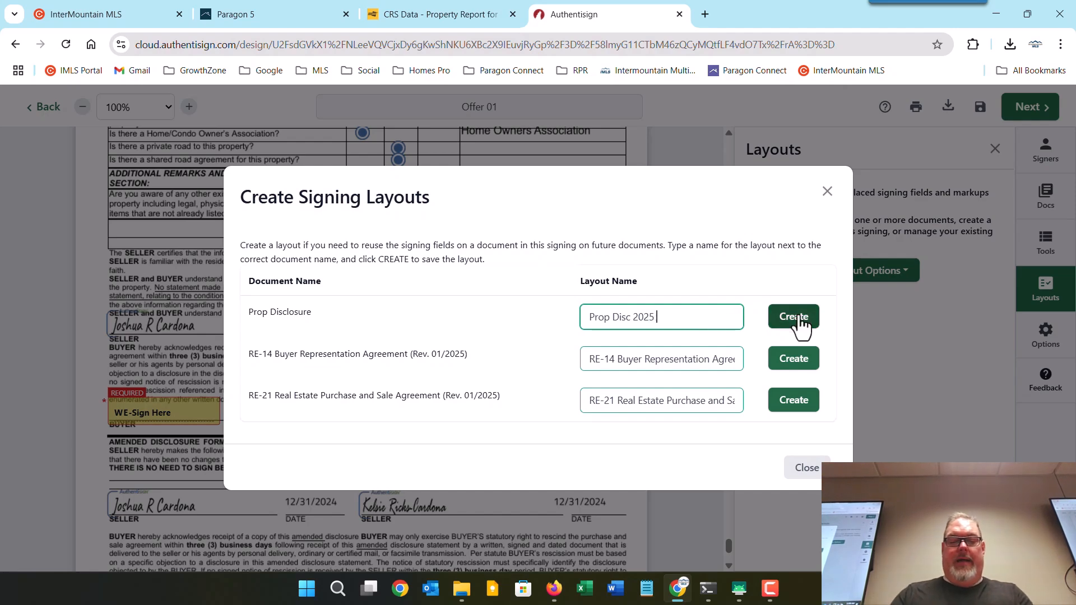
{"action": "type", "text": " Buyer"}
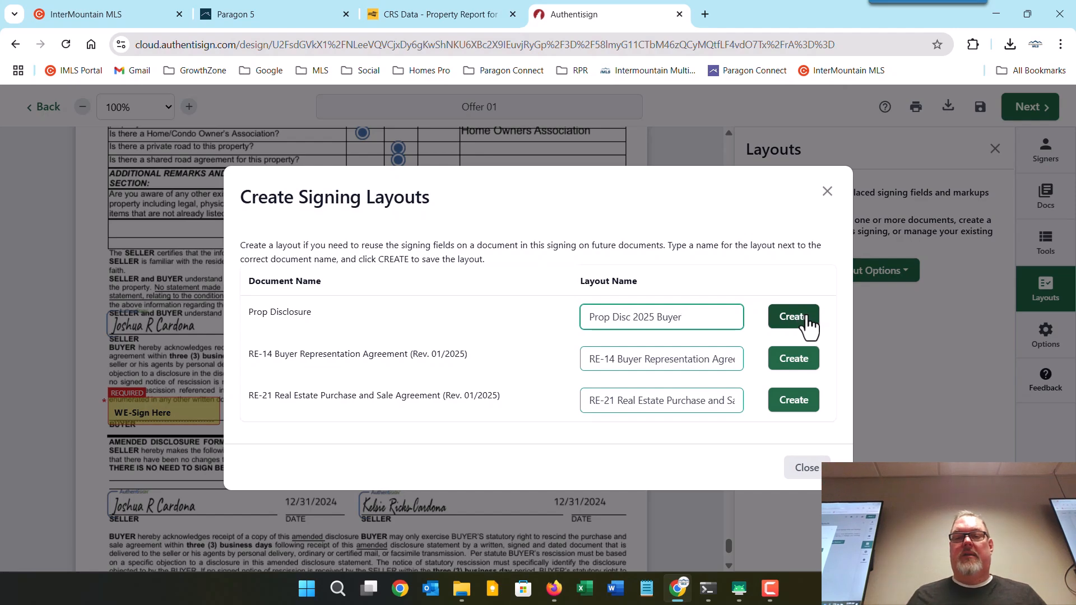
{"action": "left_click", "coordinate": [794, 320]}
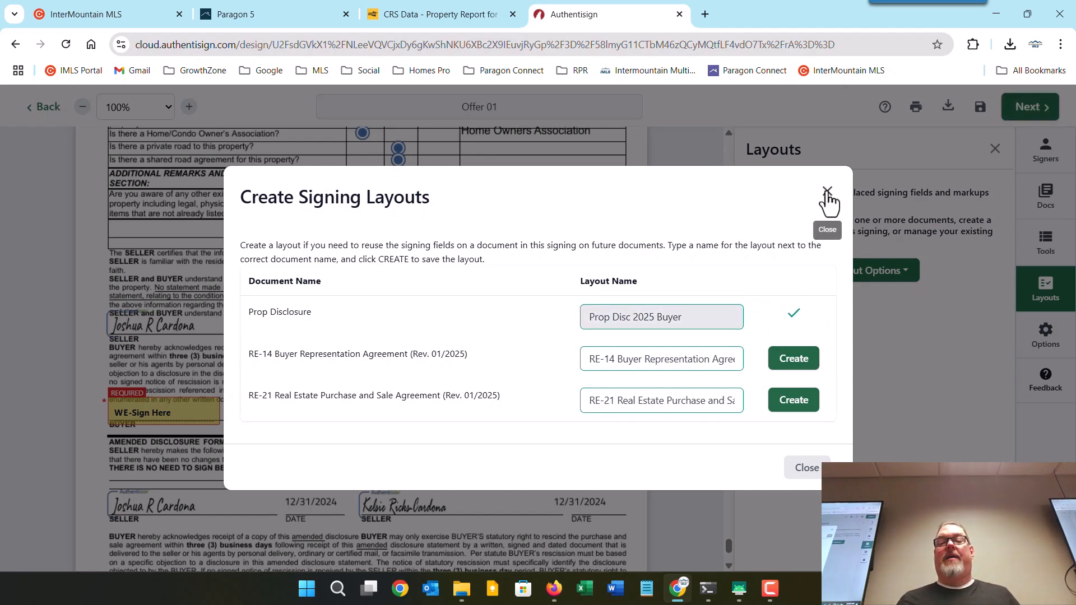
{"action": "left_click", "coordinate": [827, 191]}
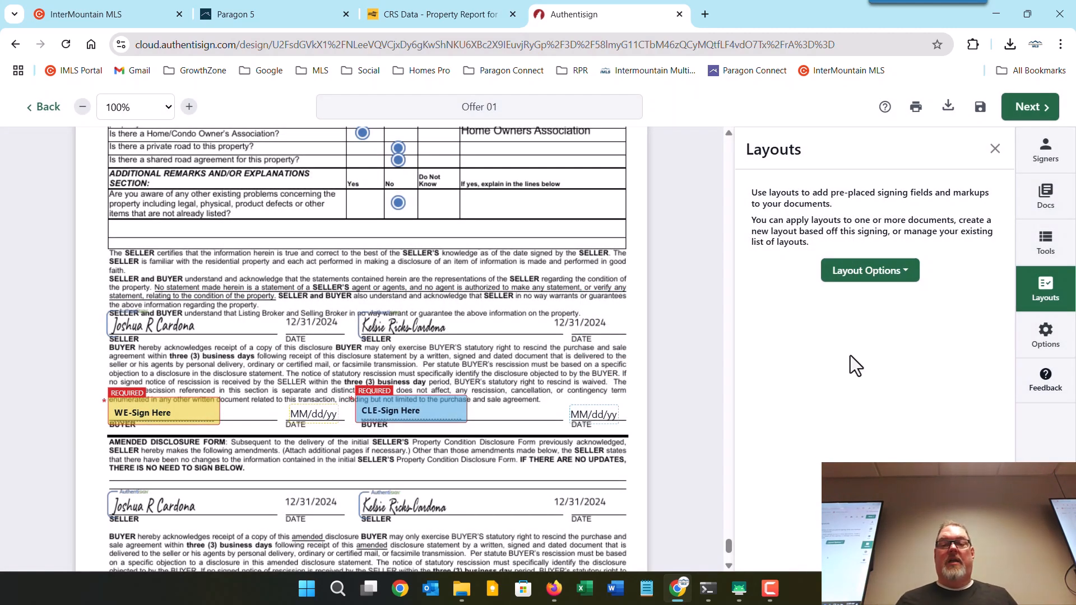
{"action": "left_click", "coordinate": [869, 271]}
{"action": "left_click", "coordinate": [874, 311]}
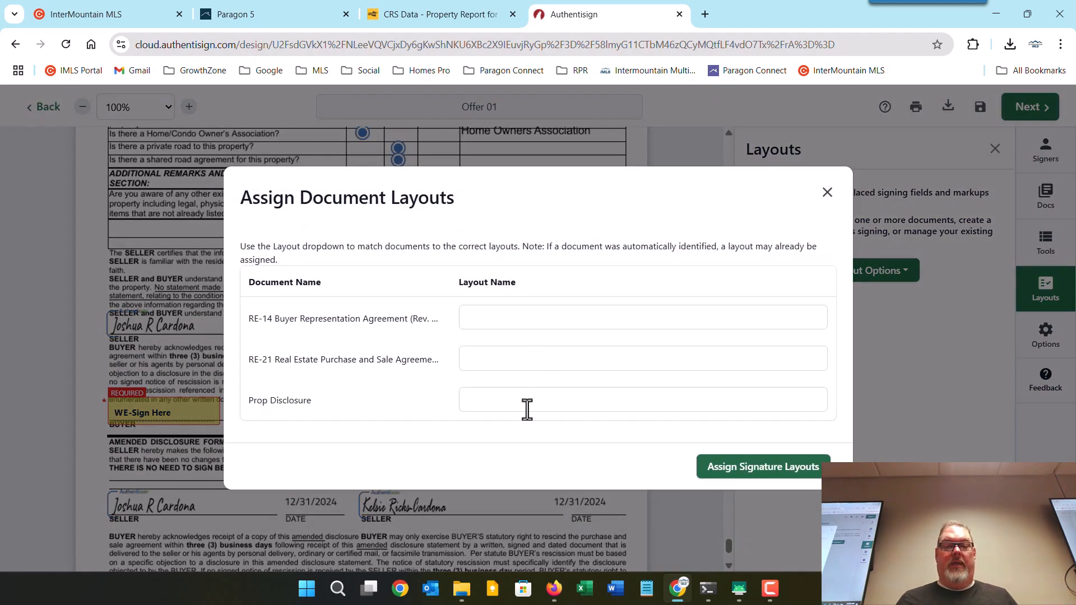
{"action": "left_click", "coordinate": [531, 400]}
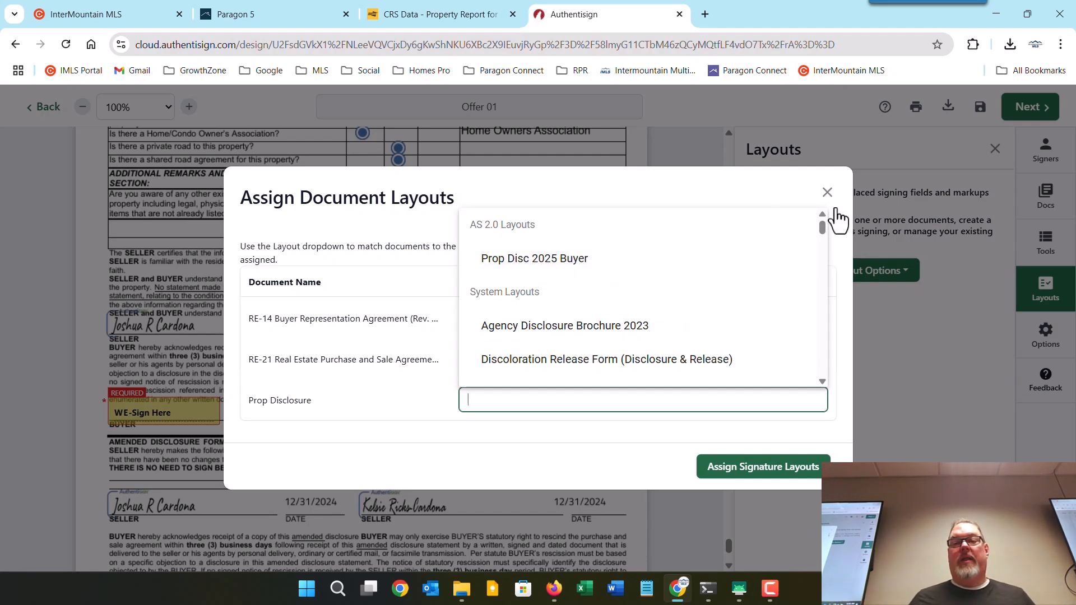
{"action": "left_click", "coordinate": [827, 194]}
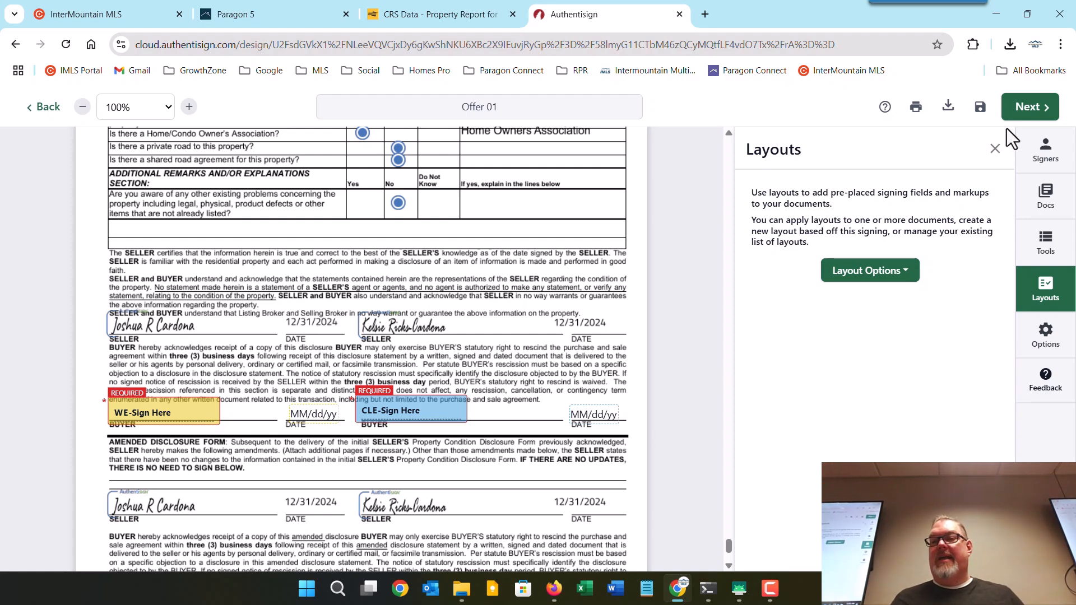
In Finalize Signing Setup, send reminders every 1 day, then customize the buyers' invitations.
{"action": "left_click", "coordinate": [1023, 104]}
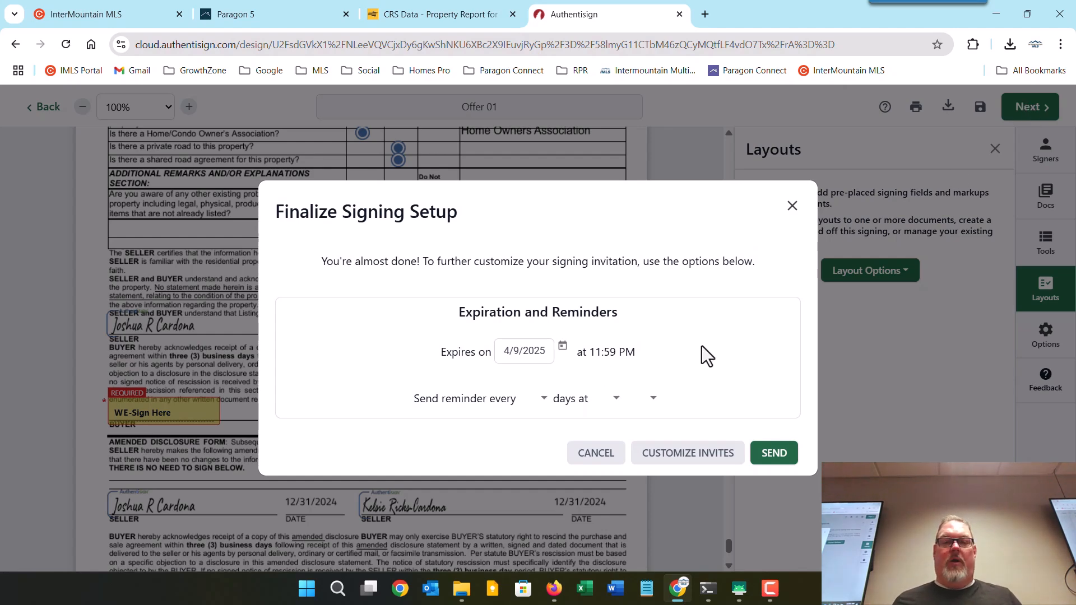
{"action": "left_click", "coordinate": [541, 402]}
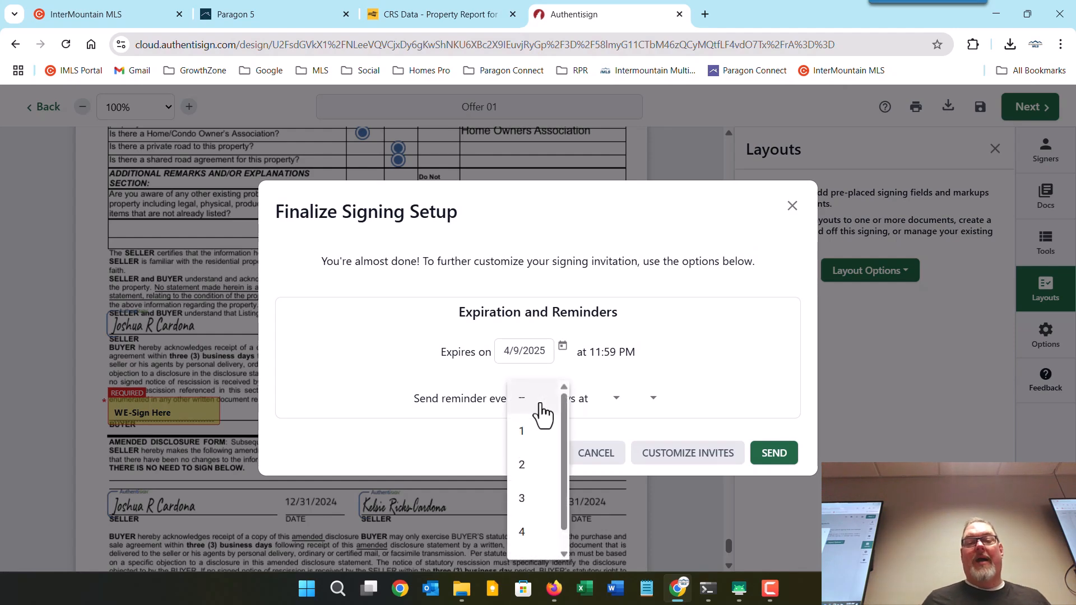
{"action": "left_click", "coordinate": [535, 436]}
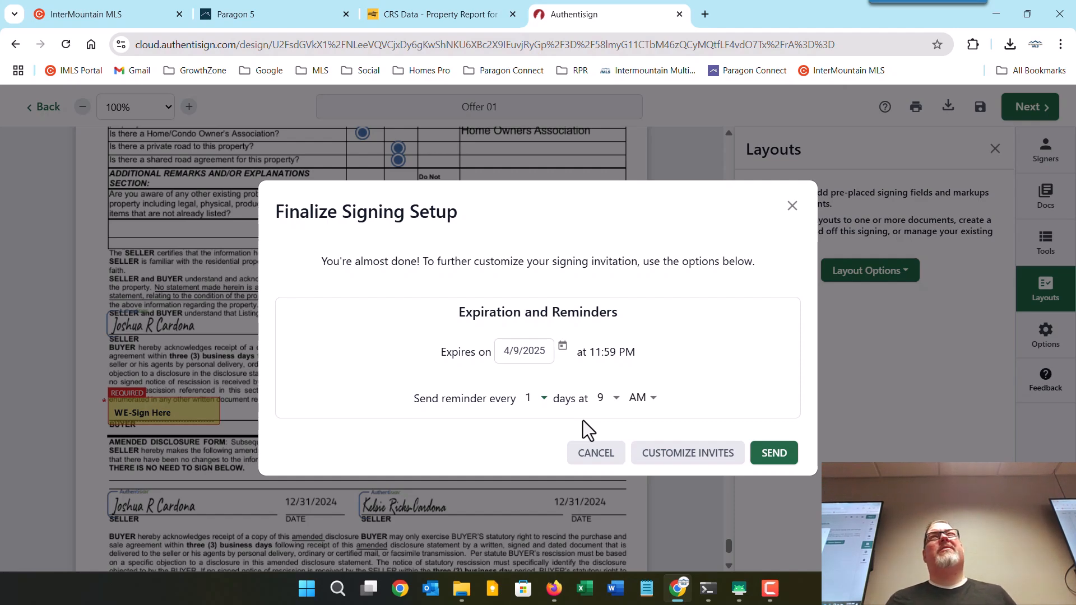
{"action": "left_click", "coordinate": [684, 460]}
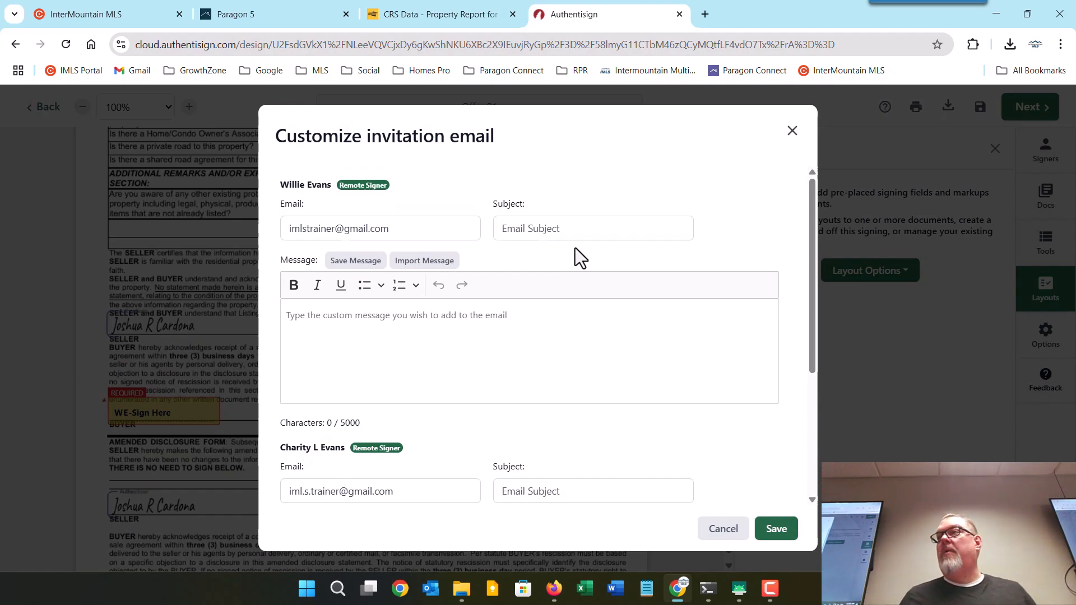
Write personal subjects: 'here are your forms' for buyer one, 'please sign these forms' for buyer two.
{"action": "left_click", "coordinate": [562, 231]}
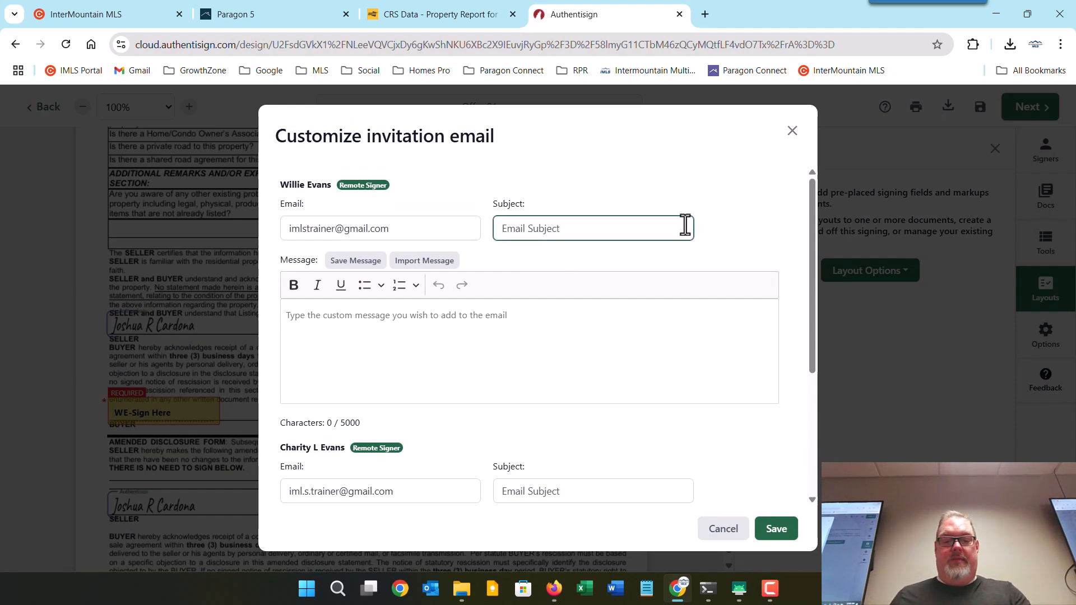
{"action": "type", "text": "Willie He"}
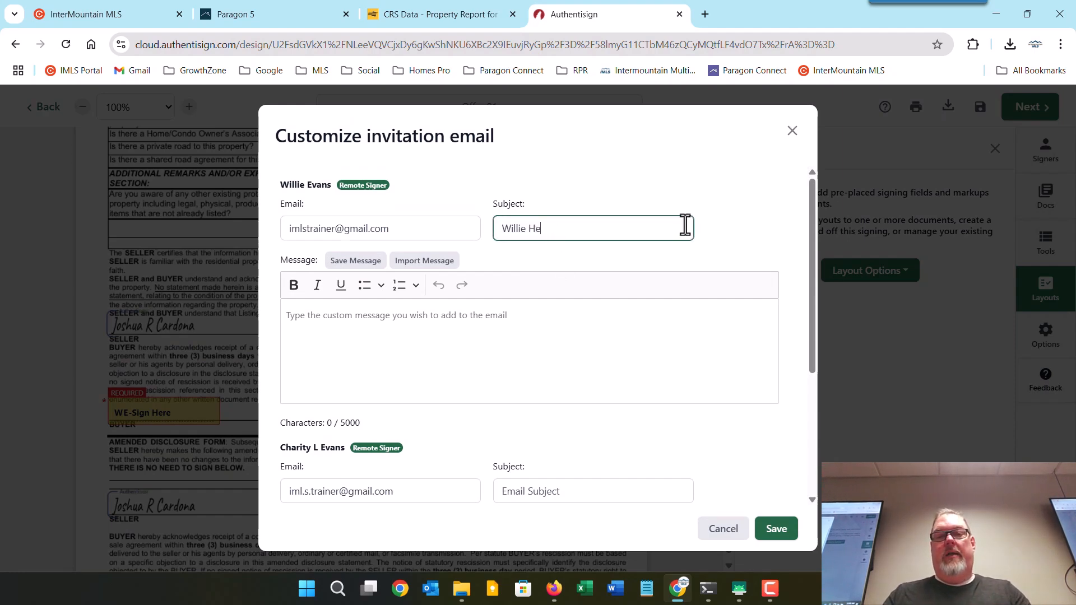
{"action": "type", "text": "re"}
{"action": "key", "text": "BackSpace"}
{"action": "type", "text": "are"}
{"action": "key", "text": "BackSpace"}
{"action": "key", "text": "BackSpace"}
{"action": "key", "text": "BackSpace"}
{"action": "key", "text": "BackSpace"}
{"action": "key", "text": "BackSpace"}
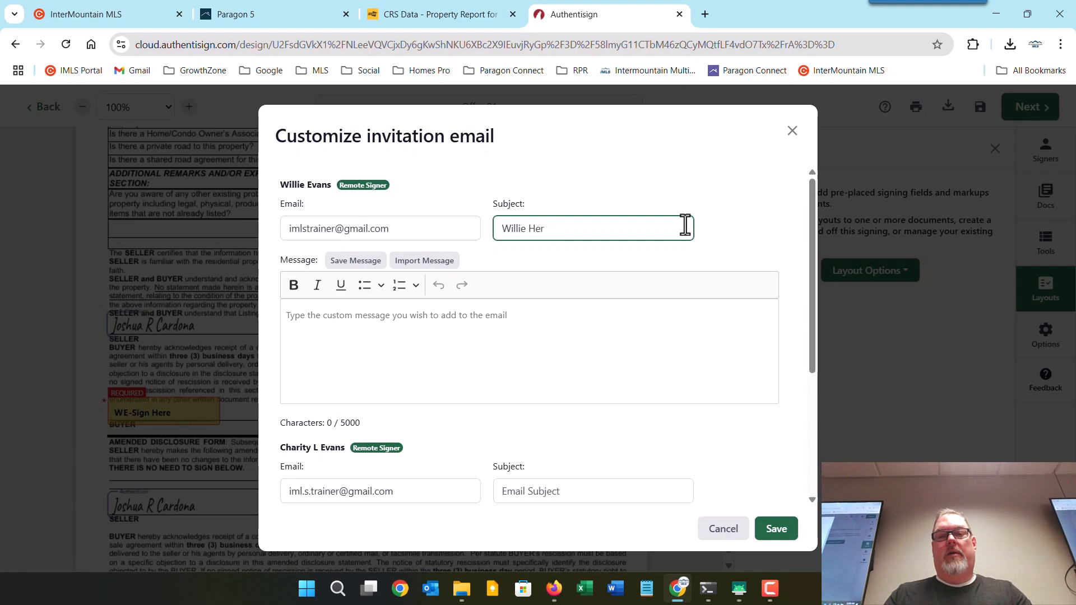
{"action": "type", "text": "e are your for"}
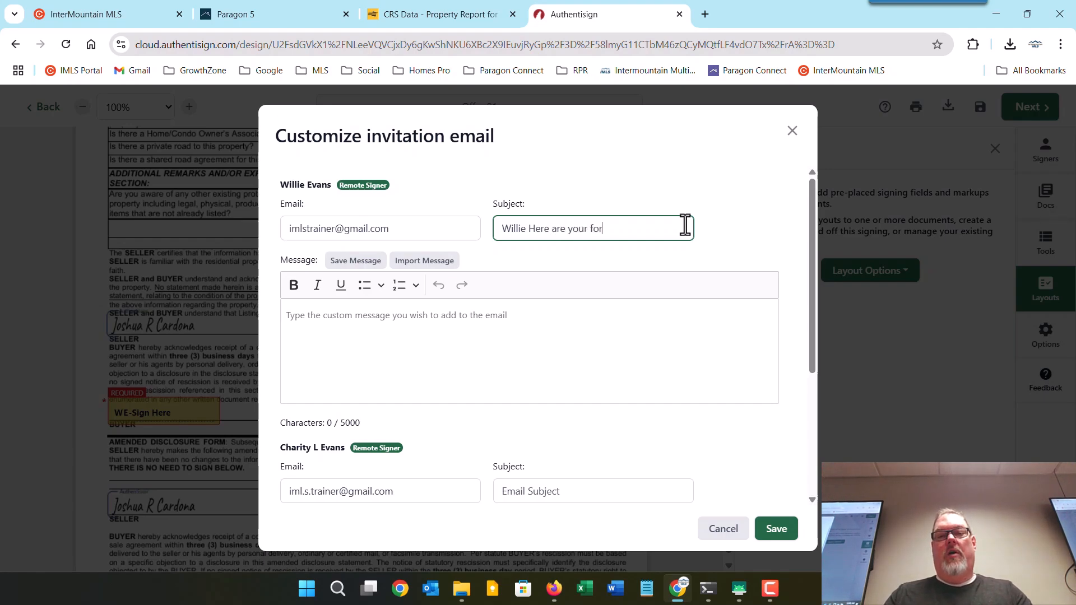
{"action": "type", "text": "ms"}
{"action": "left_click", "coordinate": [626, 493]}
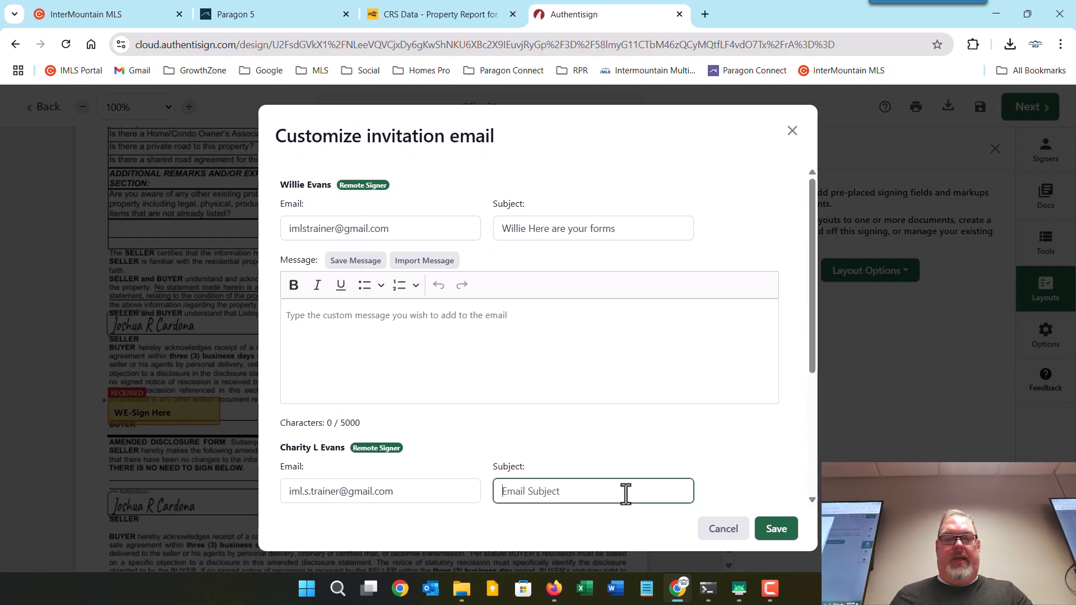
{"action": "type", "text": "Charity pl"}
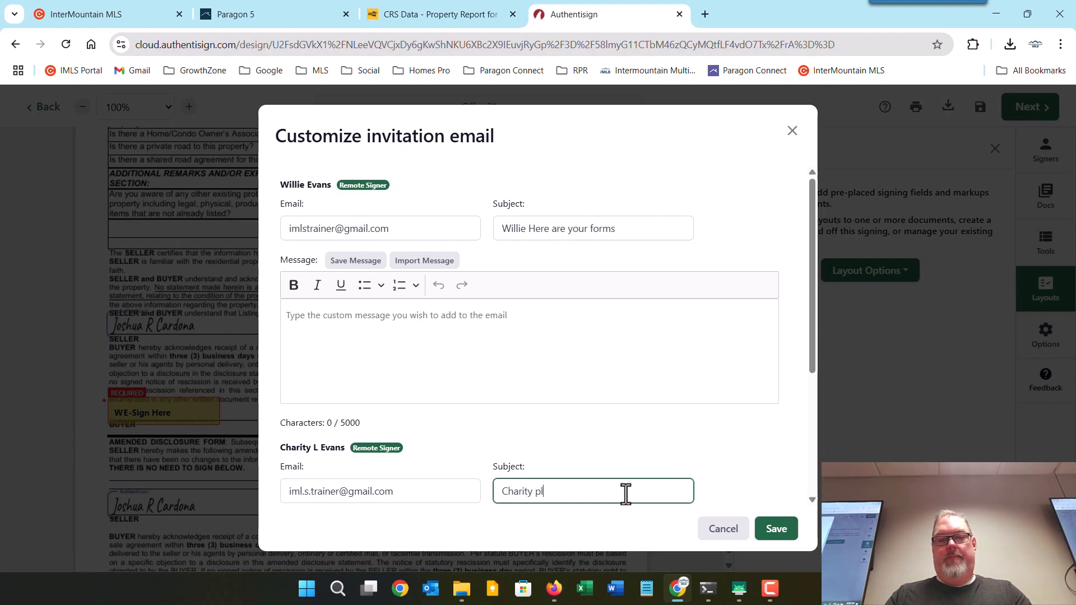
{"action": "type", "text": "ease sign thr"}
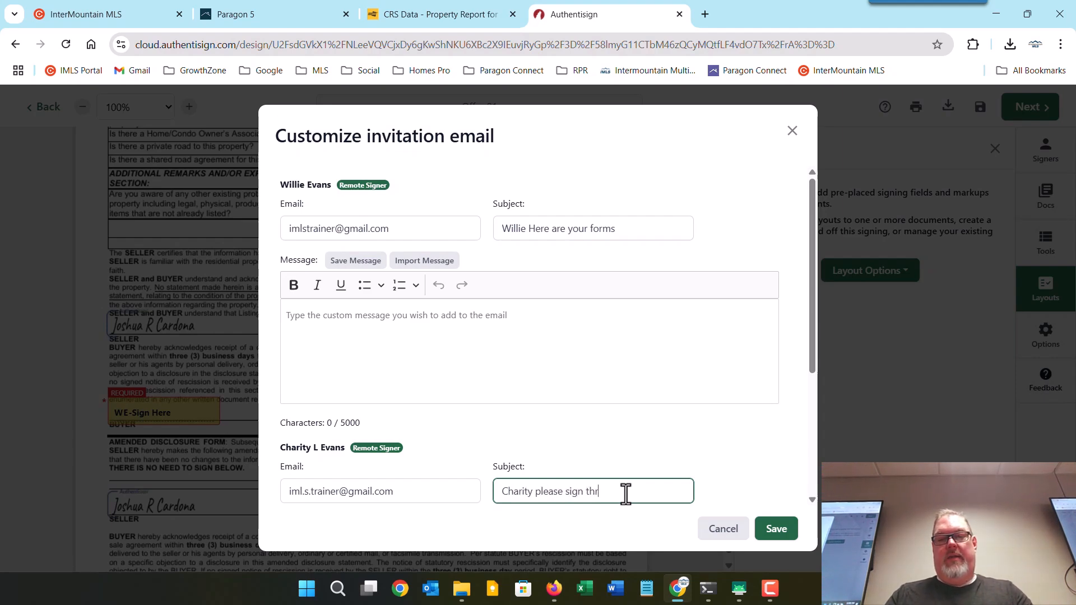
{"action": "key", "text": "BackSpace"}
{"action": "type", "text": "ese "}
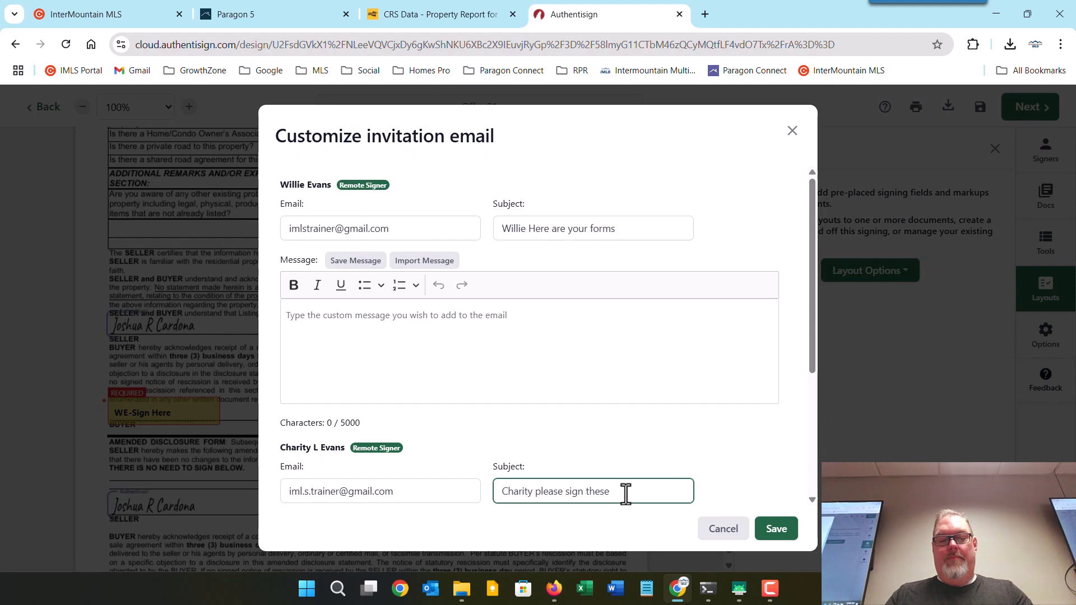
{"action": "type", "text": "forms"}
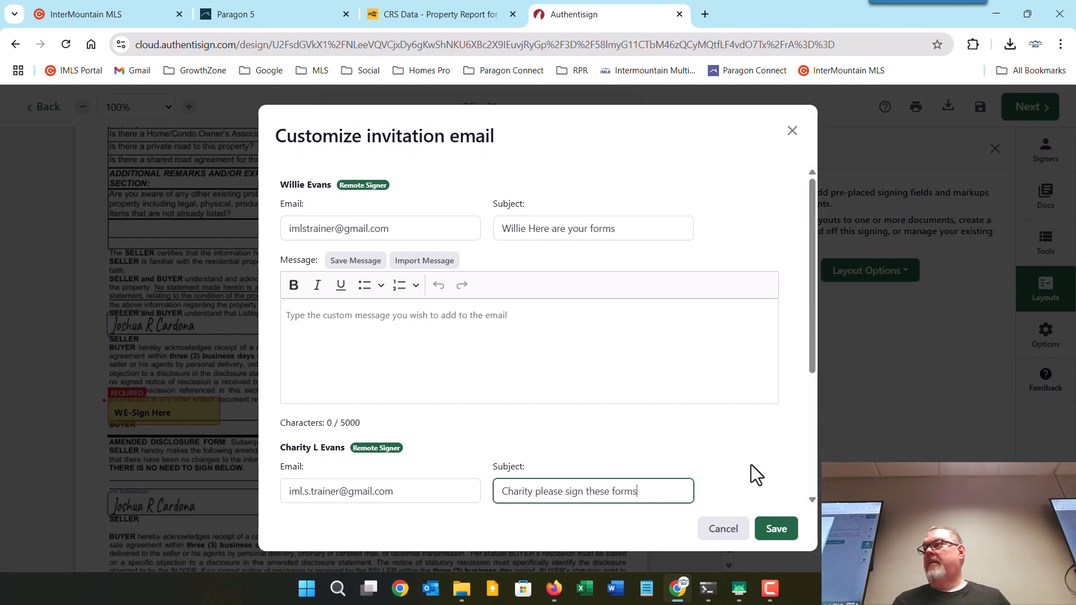
Correct the second buyer's email address and save the customized invitations.
{"action": "scroll", "coordinate": [750, 465], "scroll_direction": "down", "scroll_amount": 3}
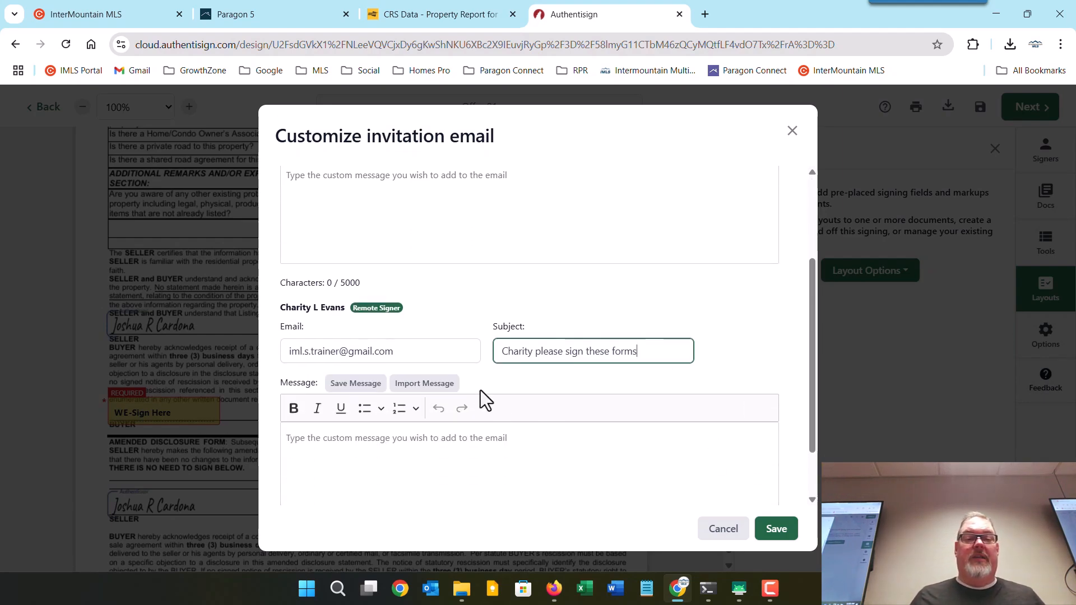
{"action": "left_click", "coordinate": [339, 352]}
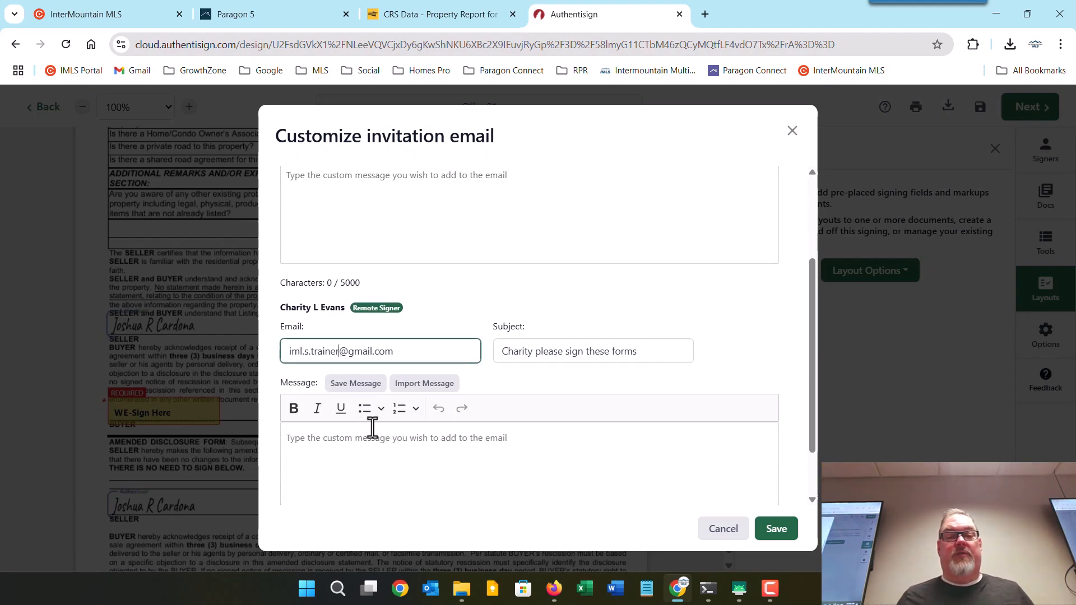
{"action": "key", "text": "BackSpace"}
{"action": "key", "text": "BackSpace"}
{"action": "key", "text": "BackSpace"}
{"action": "key", "text": "BackSpace"}
{"action": "key", "text": "BackSpace"}
{"action": "key", "text": "BackSpace"}
{"action": "key", "text": "BackSpace"}
{"action": "key", "text": "BackSpace"}
{"action": "key", "text": "BackSpace"}
{"action": "key", "text": "BackSpace"}
{"action": "key", "text": "BackSpace"}
{"action": "key", "text": "BackSpace"}
{"action": "key", "text": "BackSpace"}
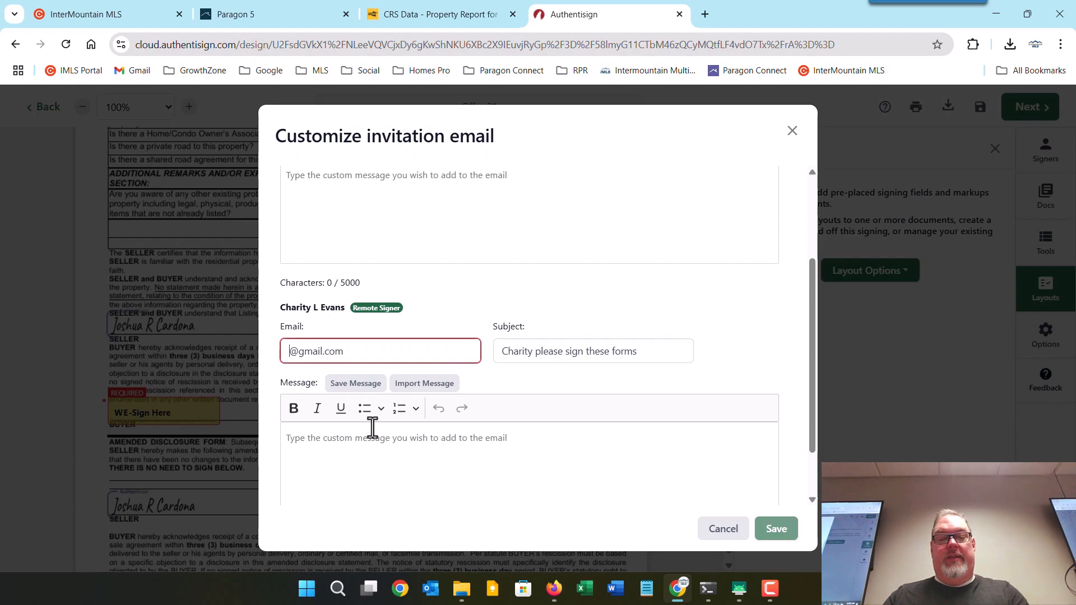
{"action": "type", "text": "user"}
{"action": "key", "text": "BackSpace"}
{"action": "key", "text": "BackSpace"}
{"action": "key", "text": "BackSpace"}
{"action": "key", "text": "BackSpace"}
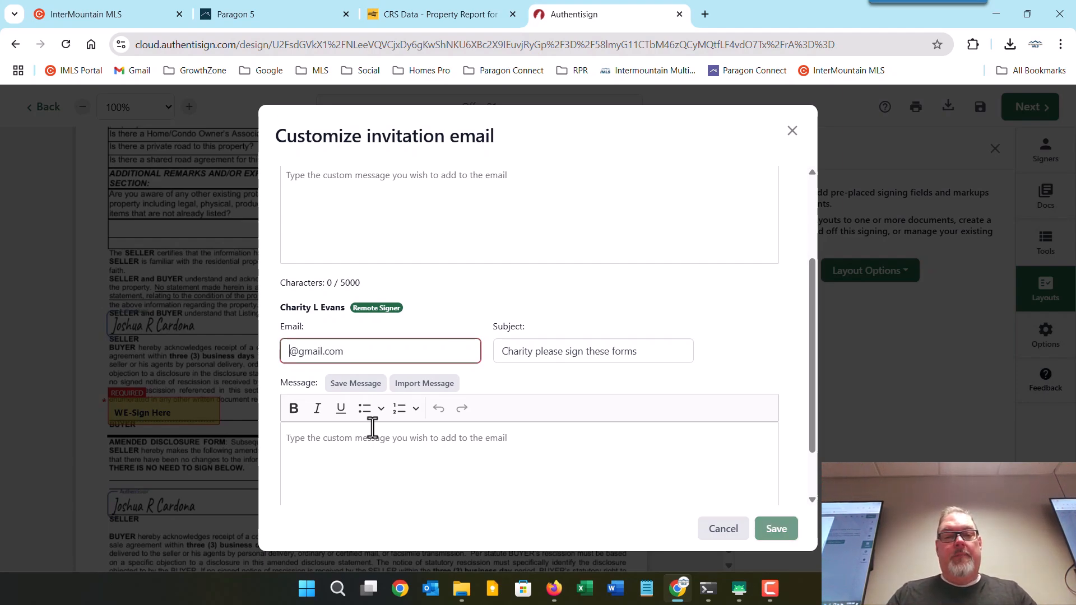
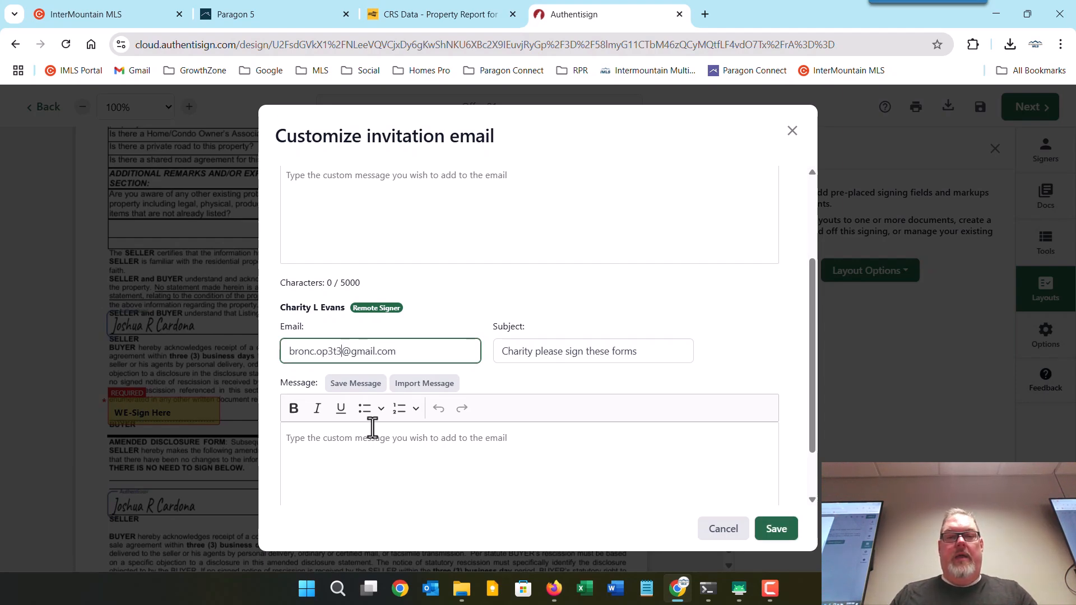
{"action": "left_click", "coordinate": [715, 328]}
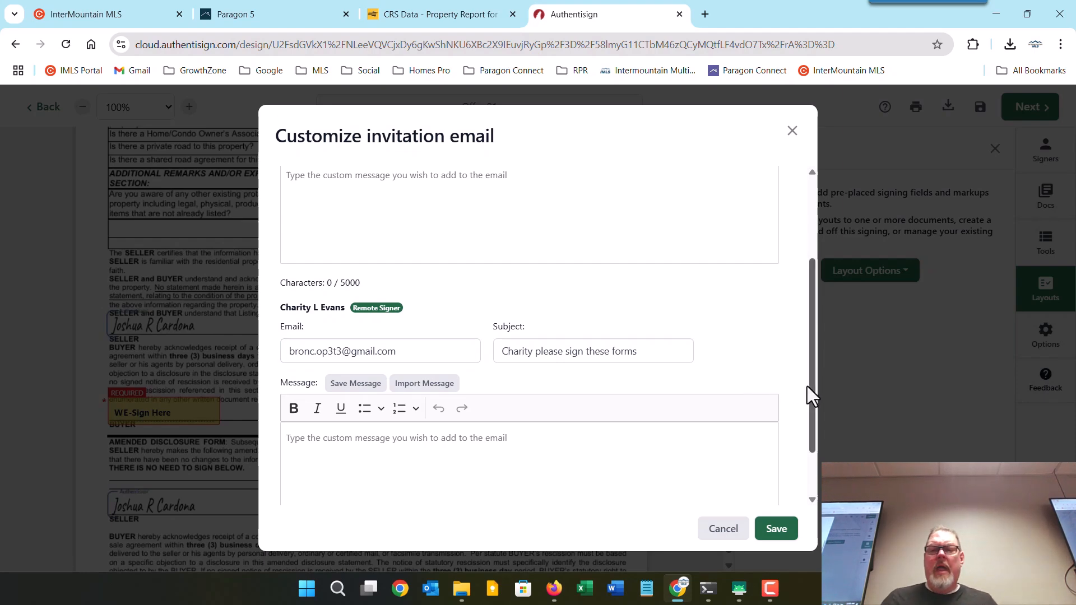
{"action": "left_click", "coordinate": [775, 528]}
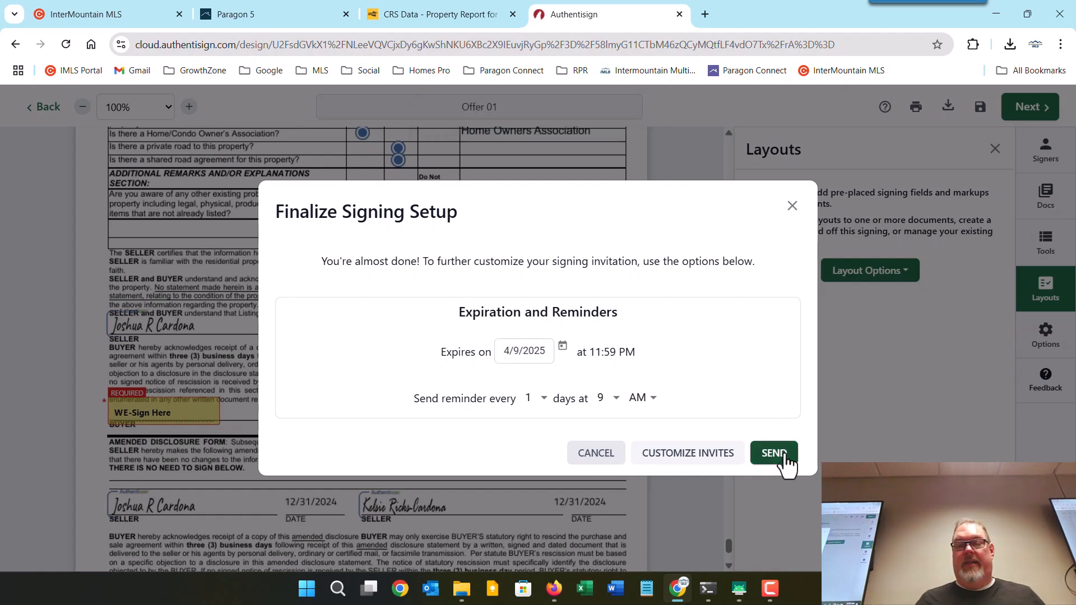
Send the Offer 01 signing invitations from Finalize Signing Setup.
{"action": "left_click", "coordinate": [784, 455]}
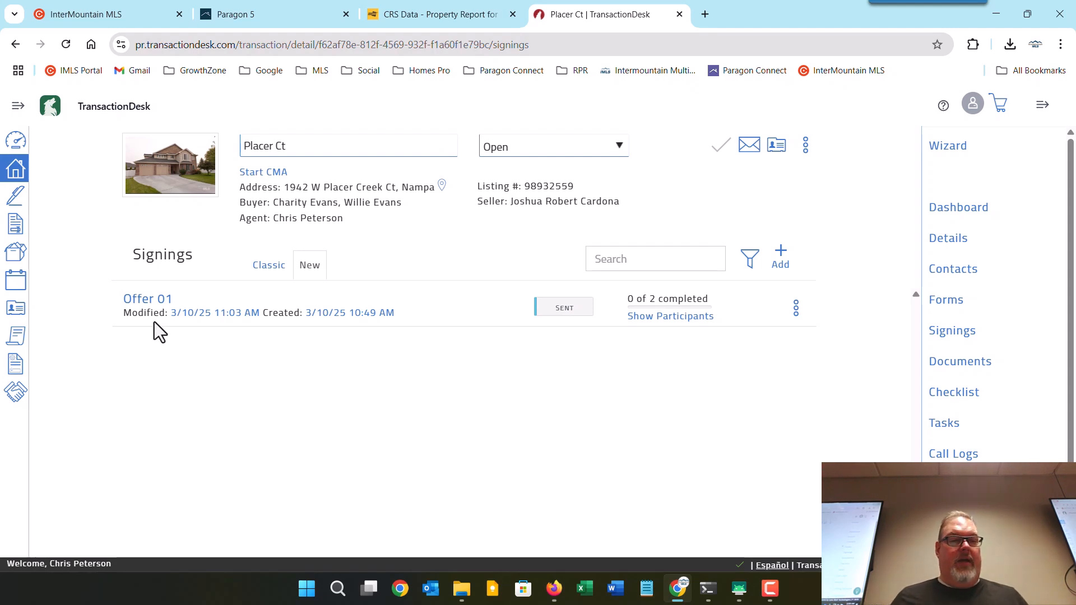
{"action": "left_click", "coordinate": [150, 300]}
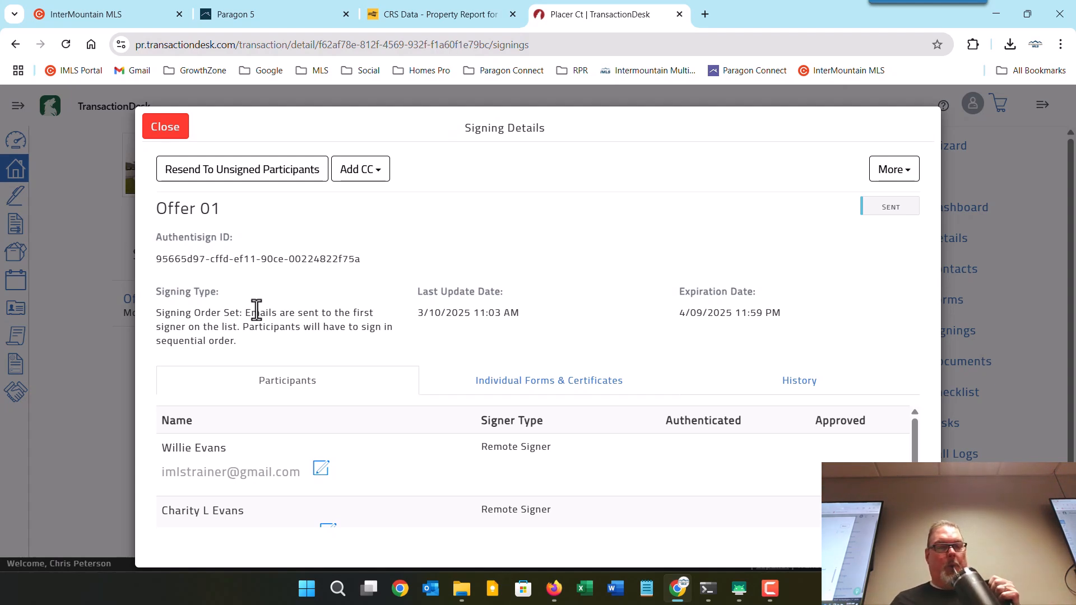
{"action": "scroll", "coordinate": [336, 417], "scroll_direction": "down", "scroll_amount": 1}
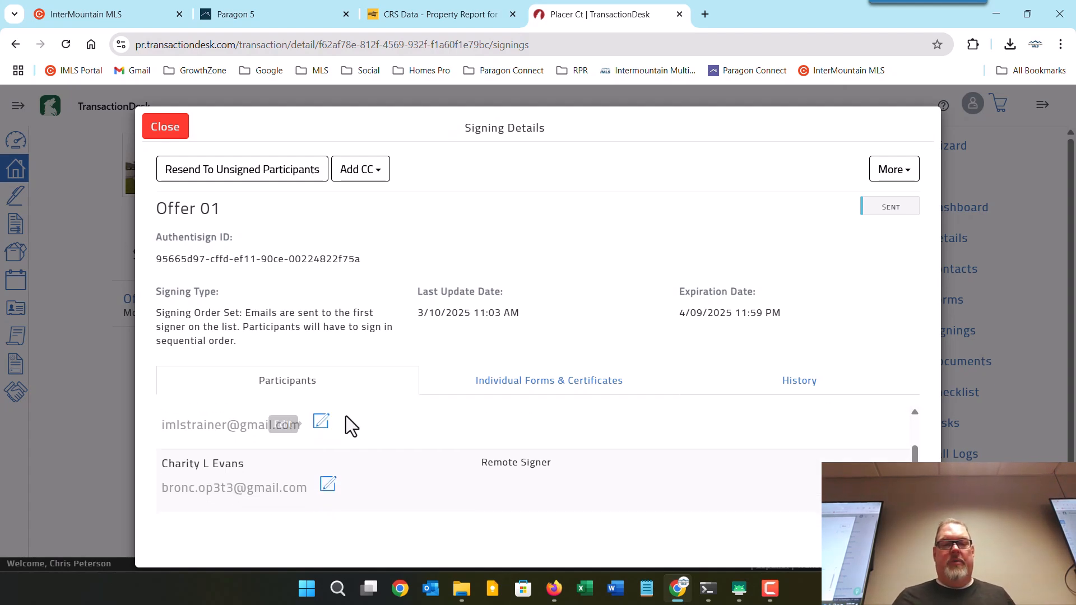
{"action": "left_click", "coordinate": [528, 386]}
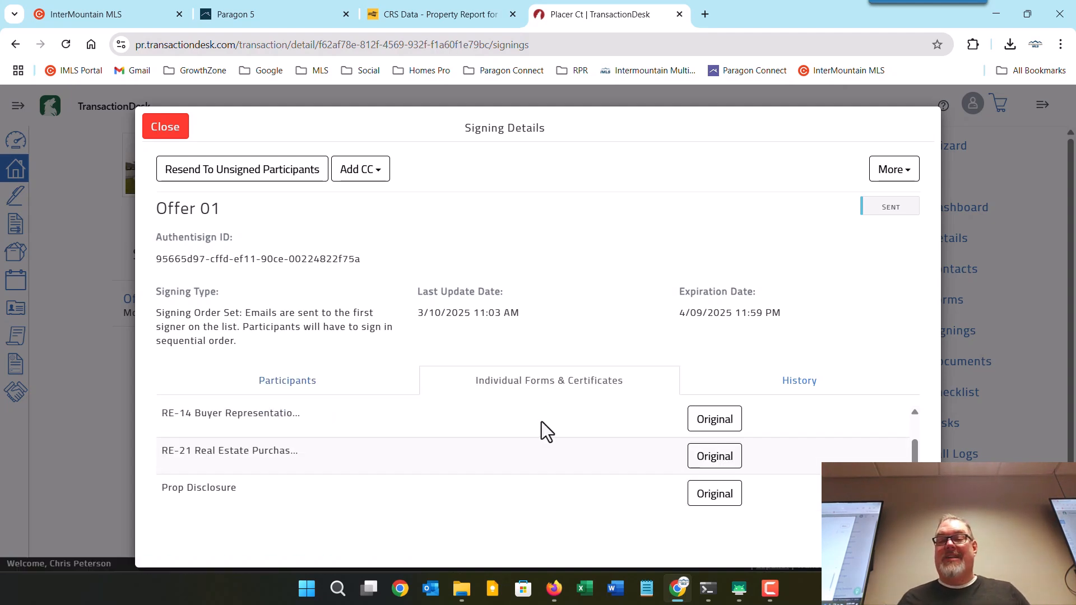
{"action": "left_click", "coordinate": [800, 381]}
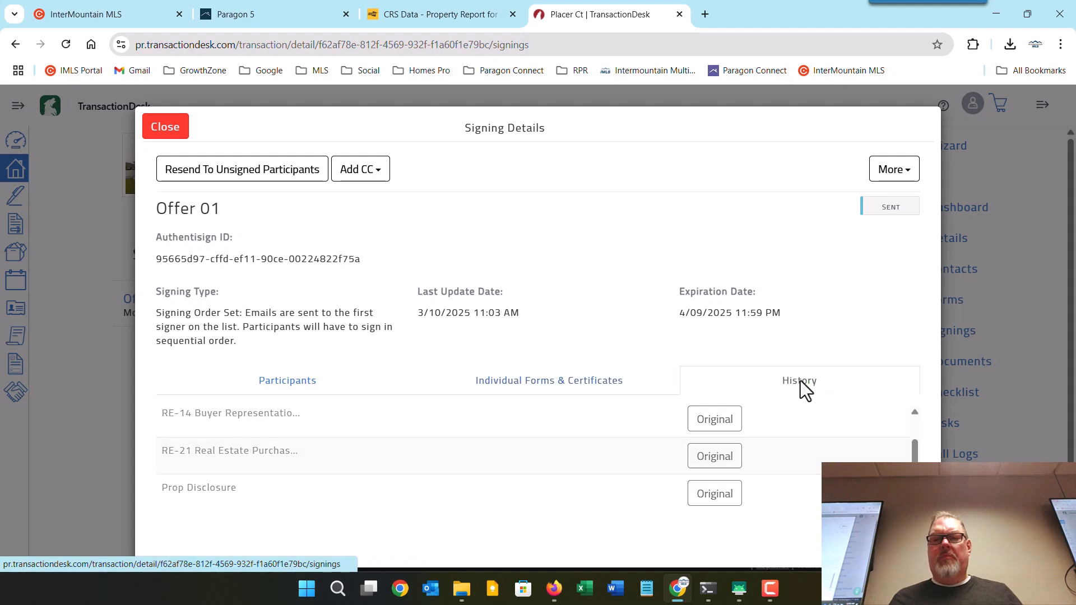
{"action": "scroll", "coordinate": [614, 463], "scroll_direction": "down", "scroll_amount": 2}
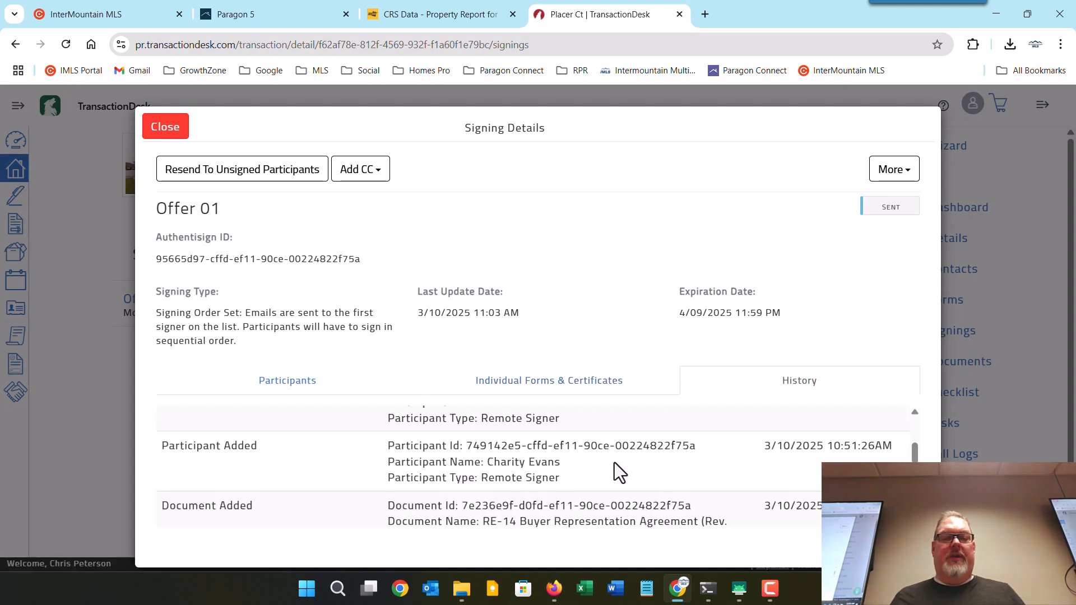
{"action": "scroll", "coordinate": [614, 462], "scroll_direction": "up", "scroll_amount": 1}
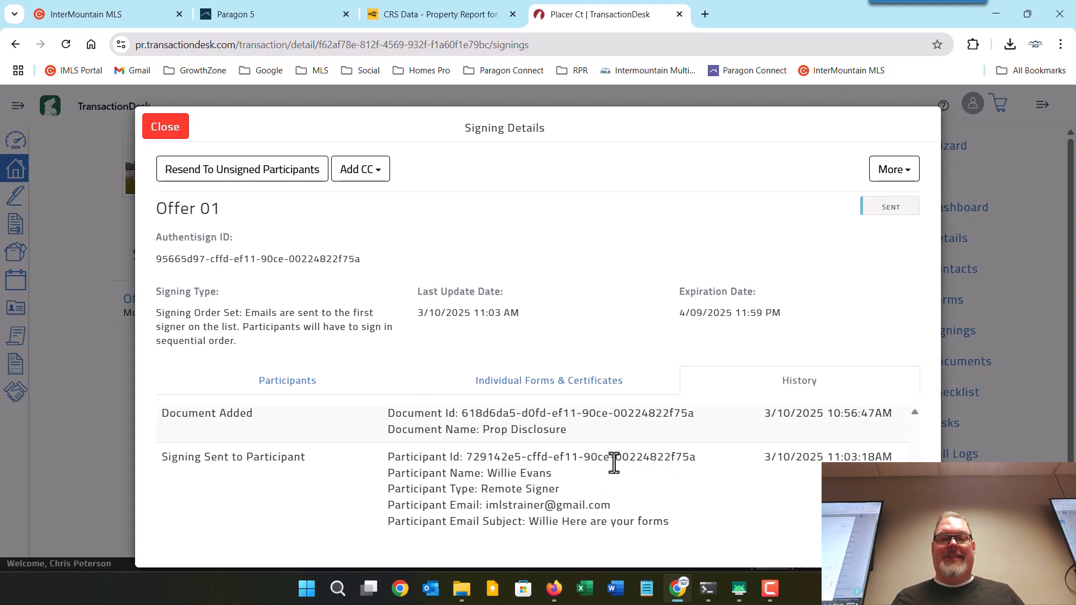
{"action": "scroll", "coordinate": [614, 462], "scroll_direction": "up", "scroll_amount": 2}
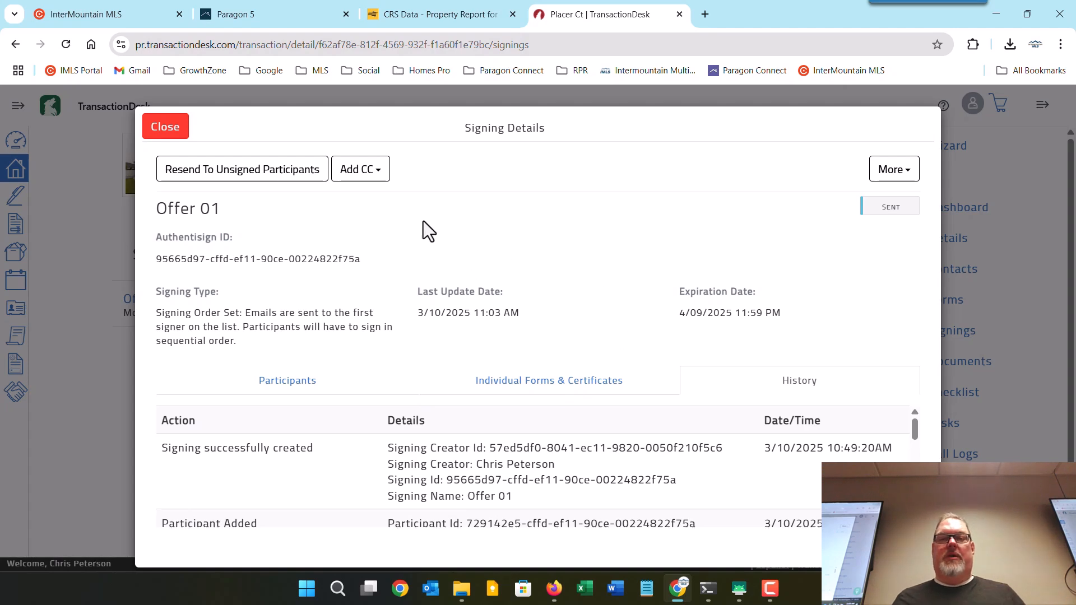
{"action": "left_click", "coordinate": [163, 132]}
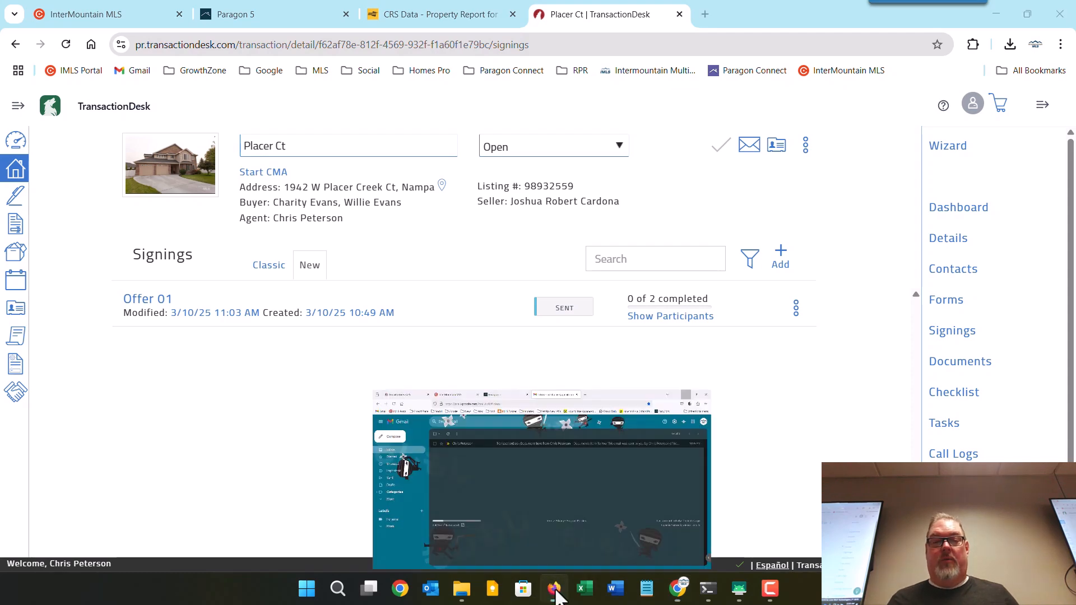
Open the newest Offer 01 invitation in Gmail and start signing.
{"action": "left_click", "coordinate": [552, 572]}
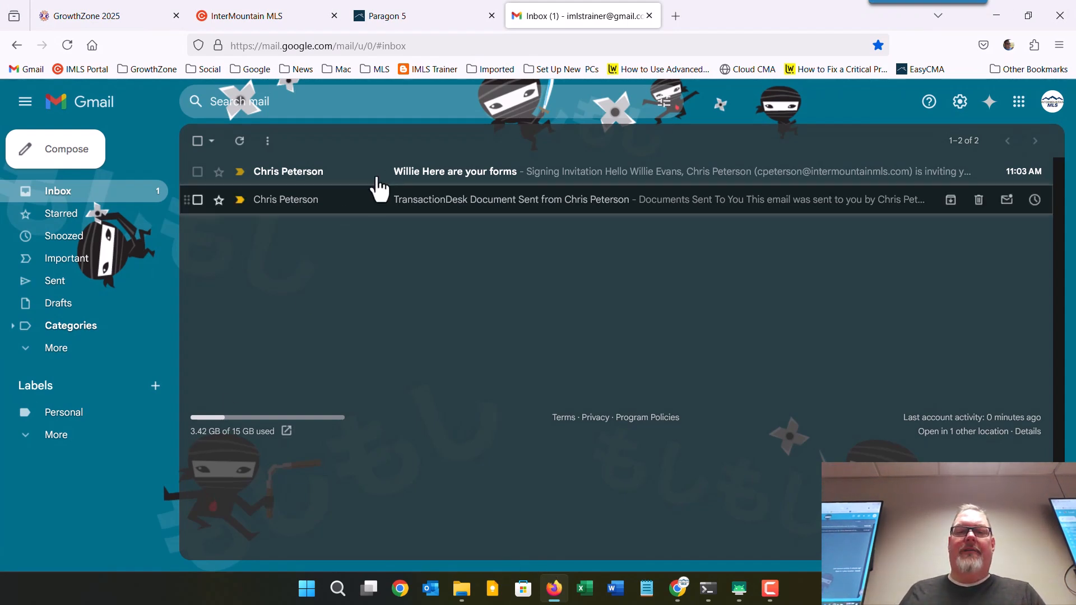
{"action": "left_click", "coordinate": [446, 179]}
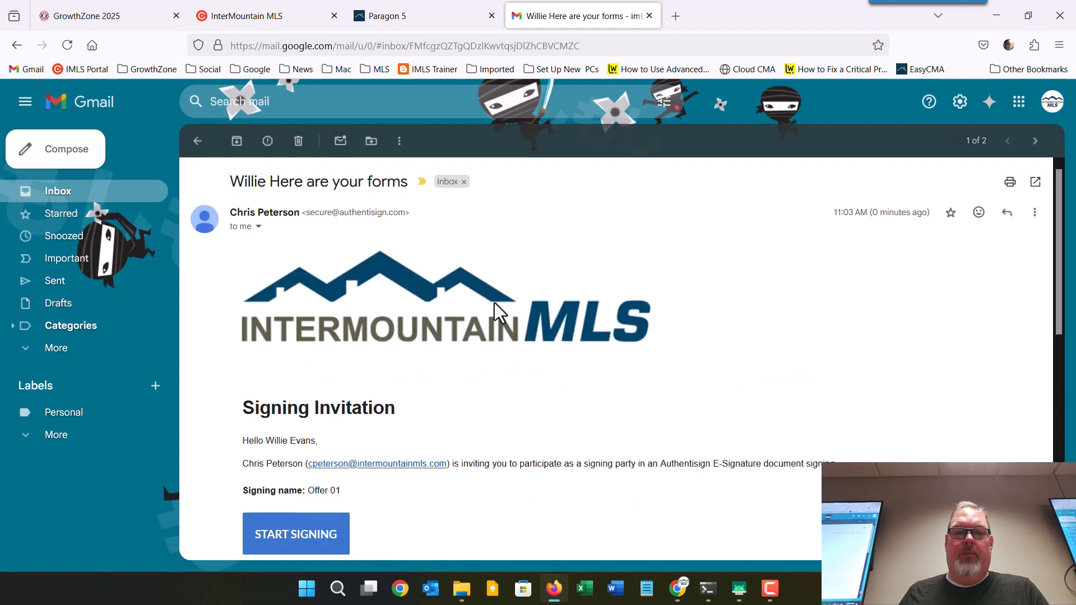
{"action": "scroll", "coordinate": [529, 375], "scroll_direction": "down", "scroll_amount": 3}
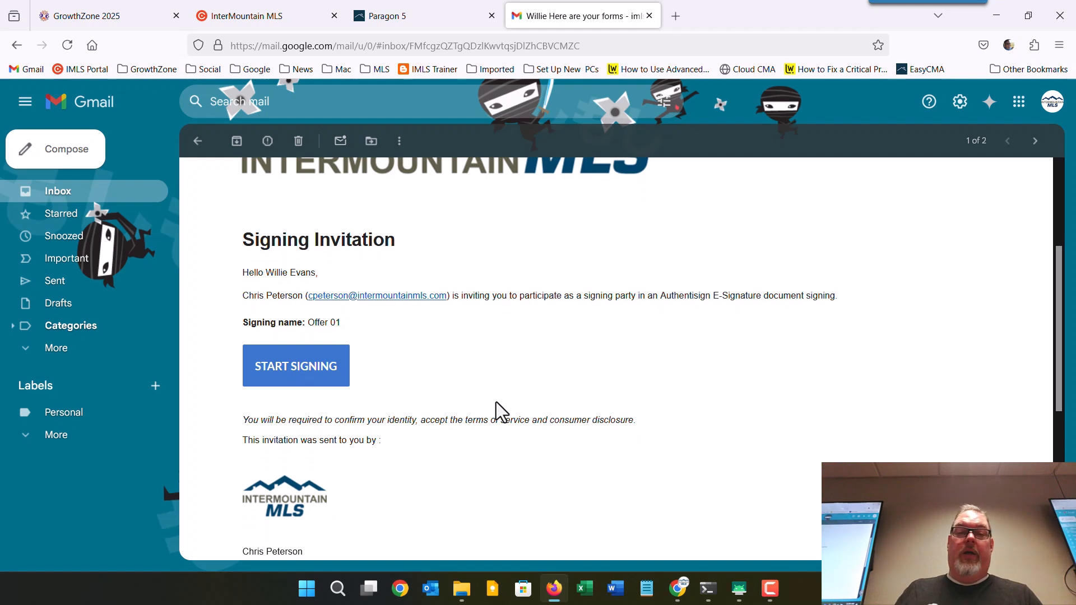
{"action": "left_click", "coordinate": [284, 376]}
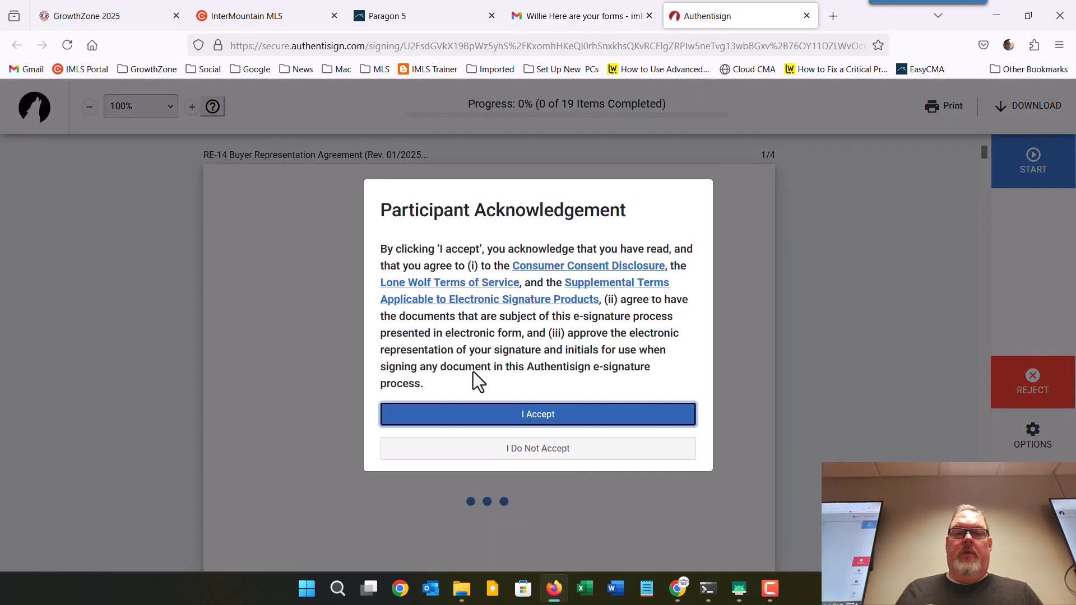
Accept the participant acknowledgement and adopt the buyer's signature and initials in Caveat font.
{"action": "left_click", "coordinate": [540, 415]}
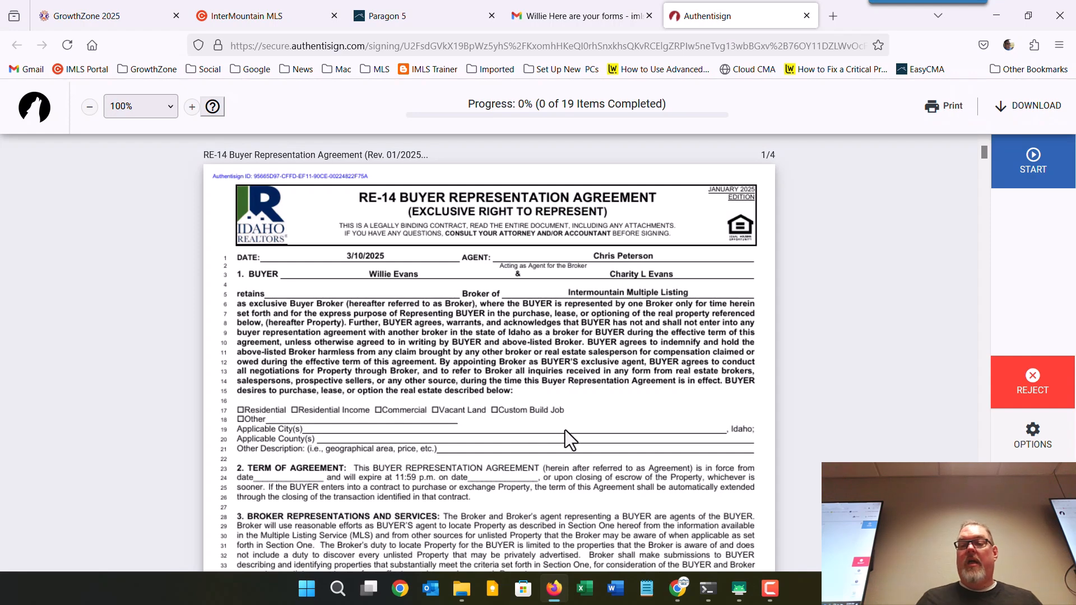
{"action": "left_click", "coordinate": [1032, 436]}
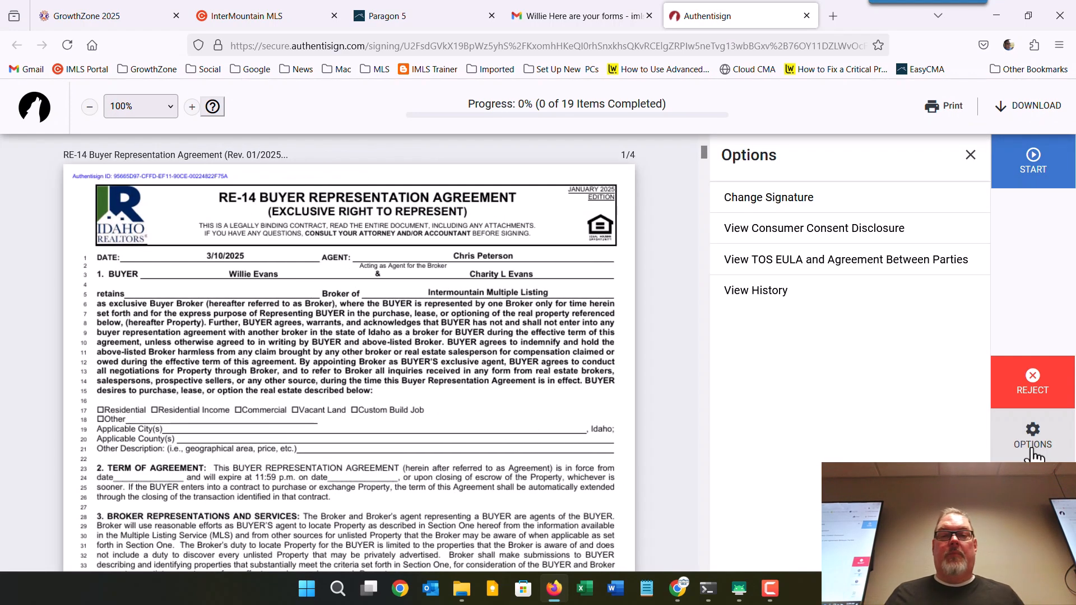
{"action": "left_click", "coordinate": [753, 210]}
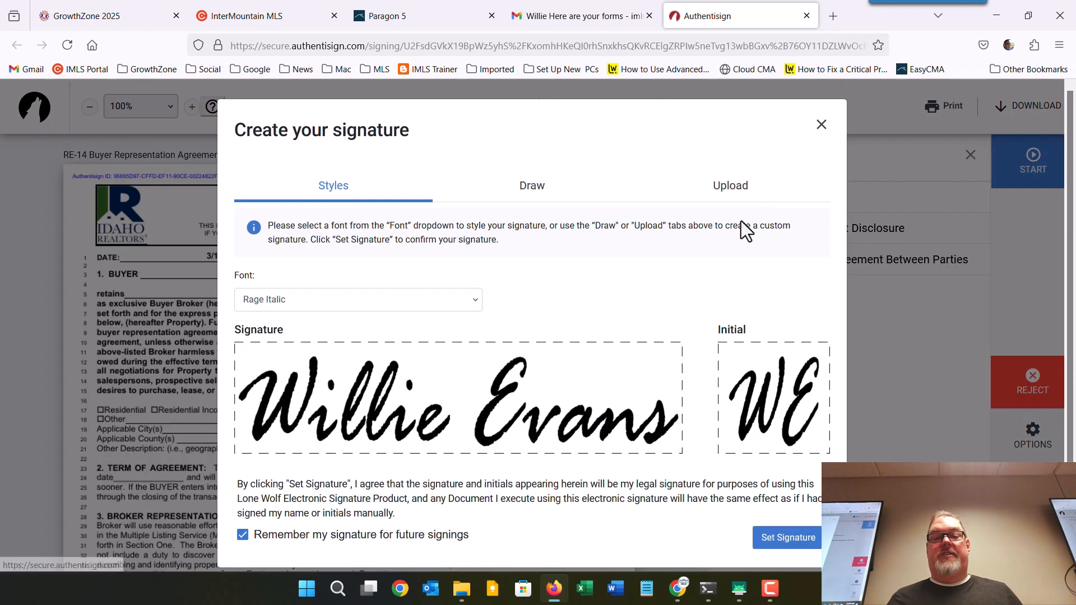
{"action": "left_click", "coordinate": [442, 306]}
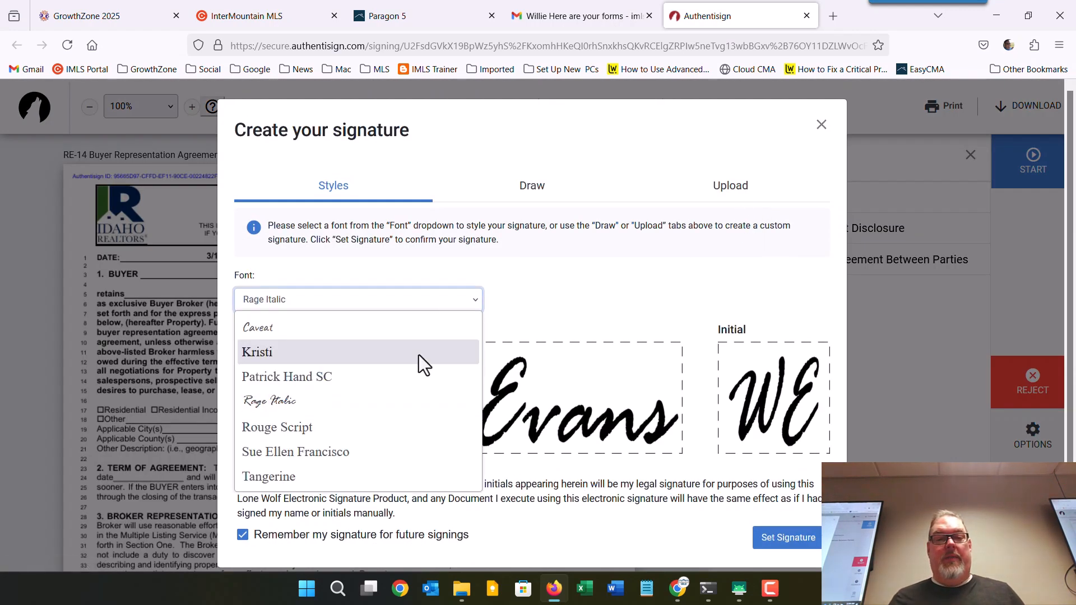
{"action": "left_click", "coordinate": [412, 334]}
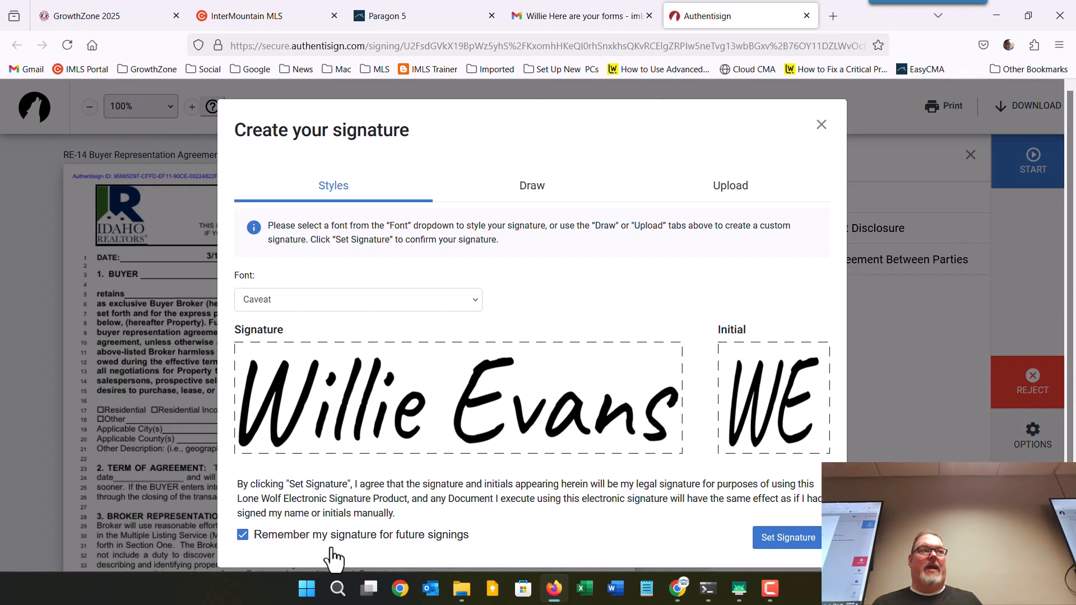
{"action": "left_click", "coordinate": [785, 539]}
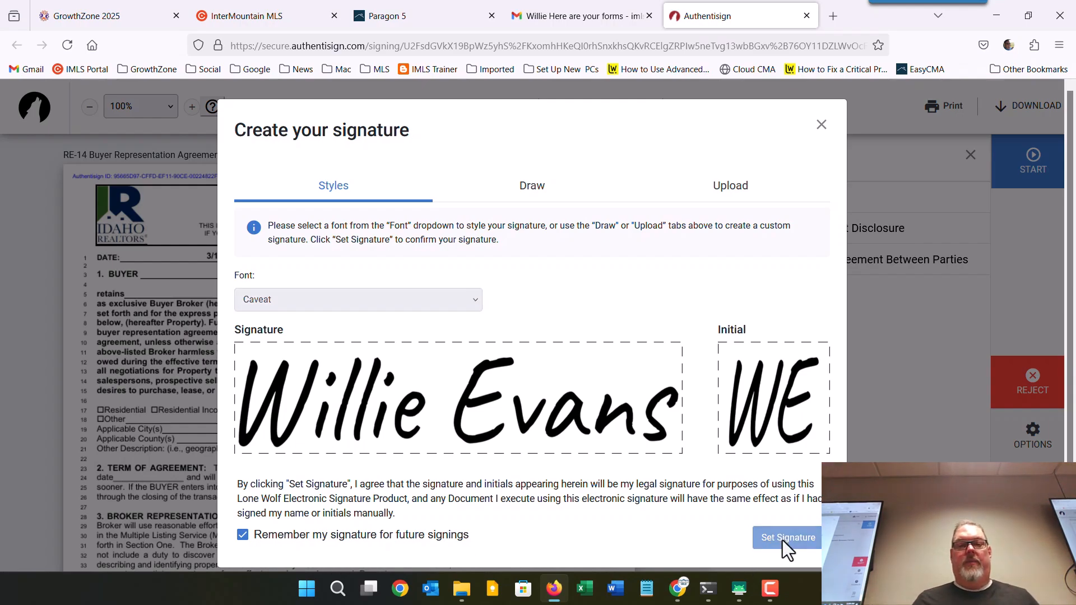
{"action": "scroll", "coordinate": [717, 470], "scroll_direction": "up", "scroll_amount": 10}
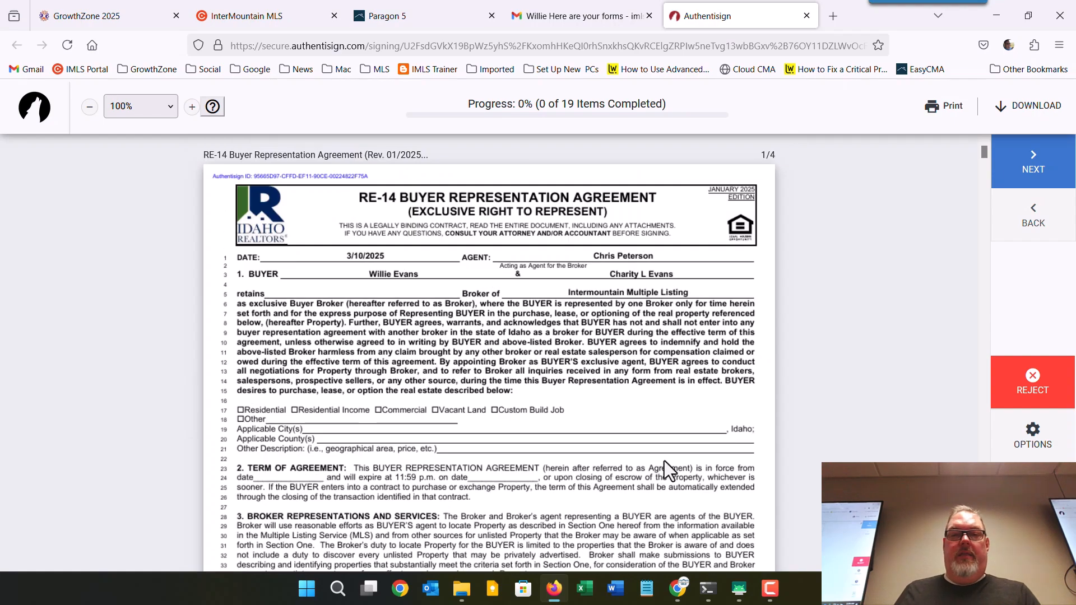
Initial agreement pages 1-3, including the agency election, and sign the first buyer signature line.
{"action": "scroll", "coordinate": [616, 459], "scroll_direction": "down", "scroll_amount": 7}
{"action": "left_click", "coordinate": [443, 462]}
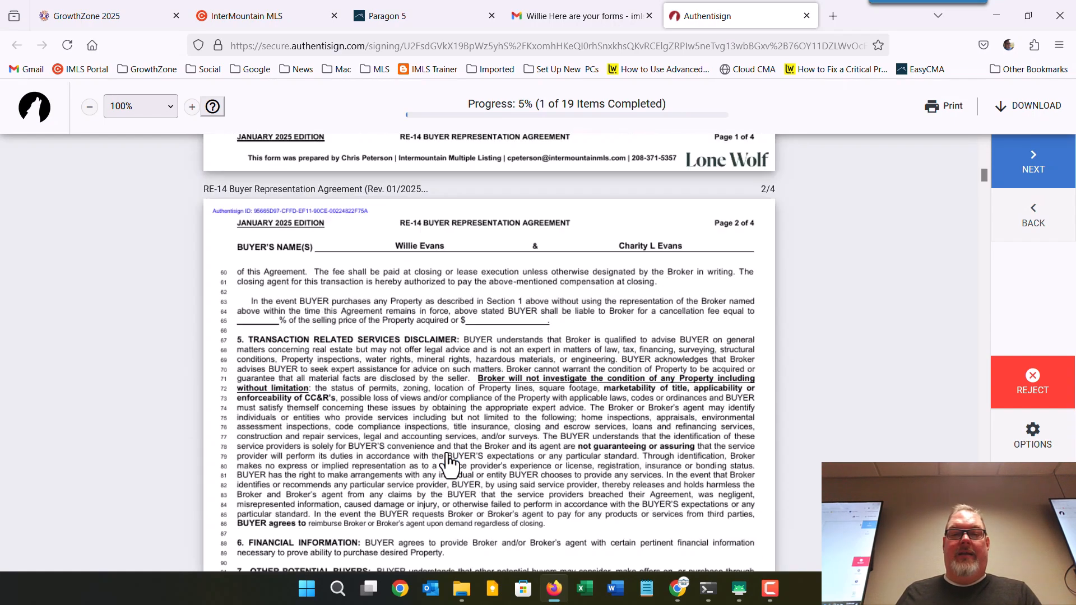
{"action": "left_click", "coordinate": [445, 317]}
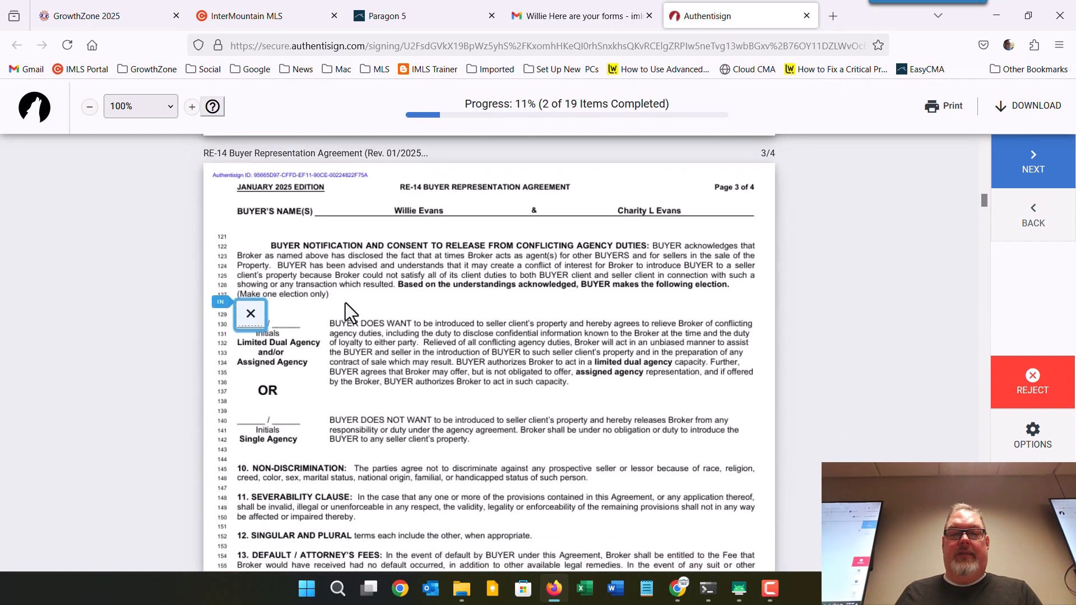
{"action": "left_click", "coordinate": [250, 312]}
{"action": "left_click", "coordinate": [283, 319]}
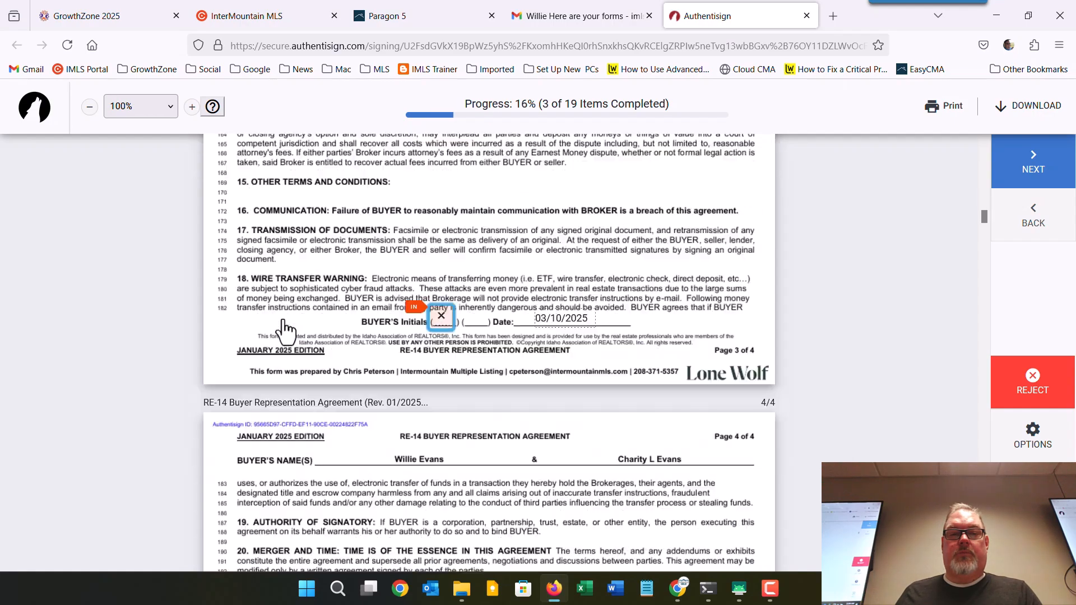
{"action": "left_click", "coordinate": [438, 312]}
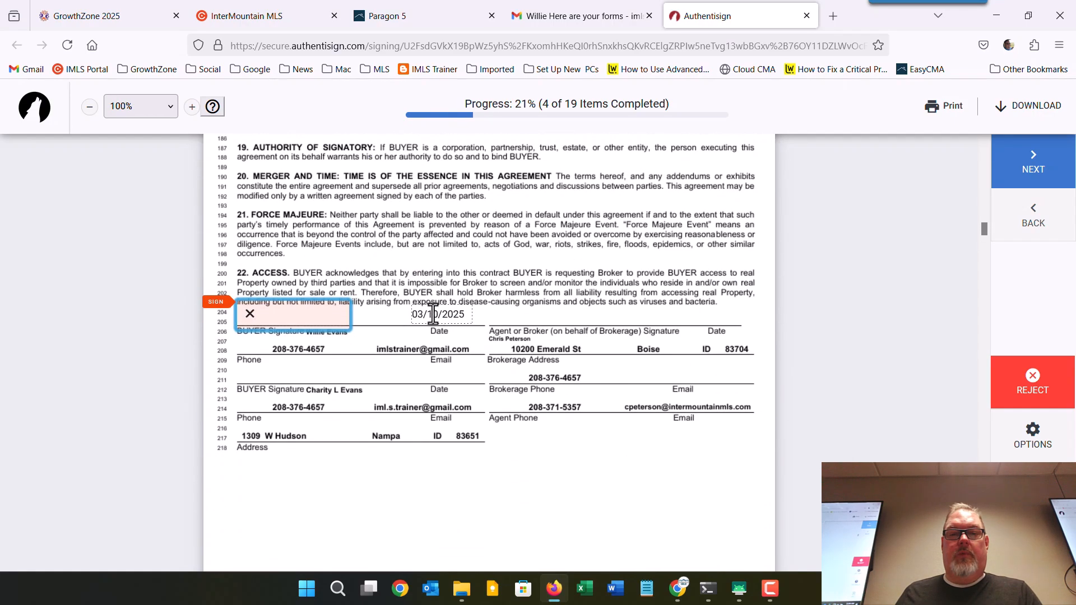
{"action": "left_click", "coordinate": [309, 321]}
Initial the remaining pages, sign page 9, mark A.M. to reach 84%, then switch to TransactionDesk.
{"action": "left_click", "coordinate": [310, 323]}
{"action": "left_click", "coordinate": [310, 322]}
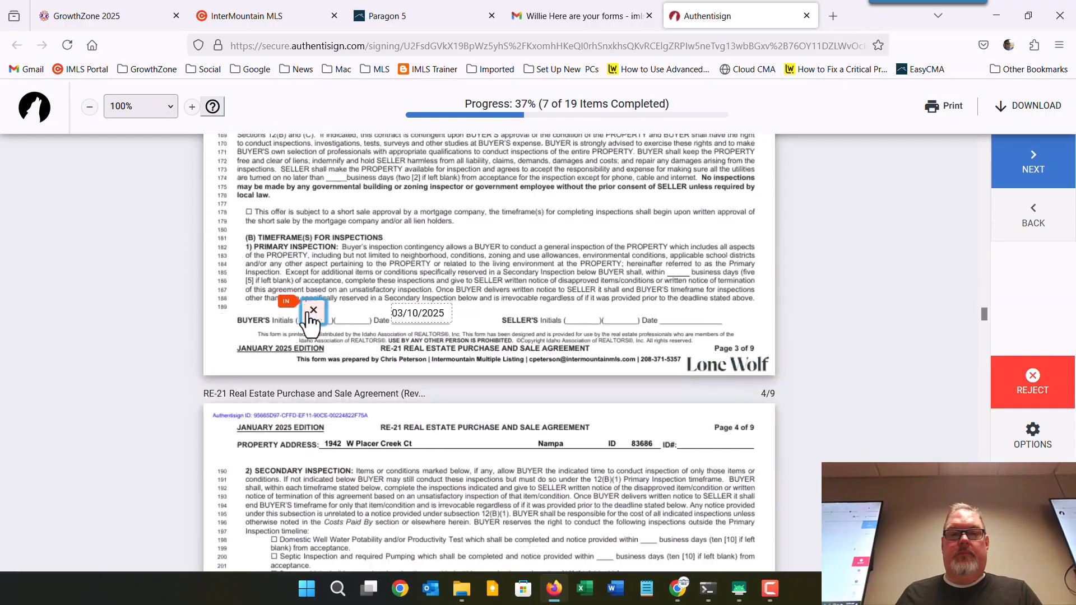
{"action": "left_click", "coordinate": [310, 322]}
{"action": "left_click", "coordinate": [310, 323]}
{"action": "left_click", "coordinate": [309, 323]}
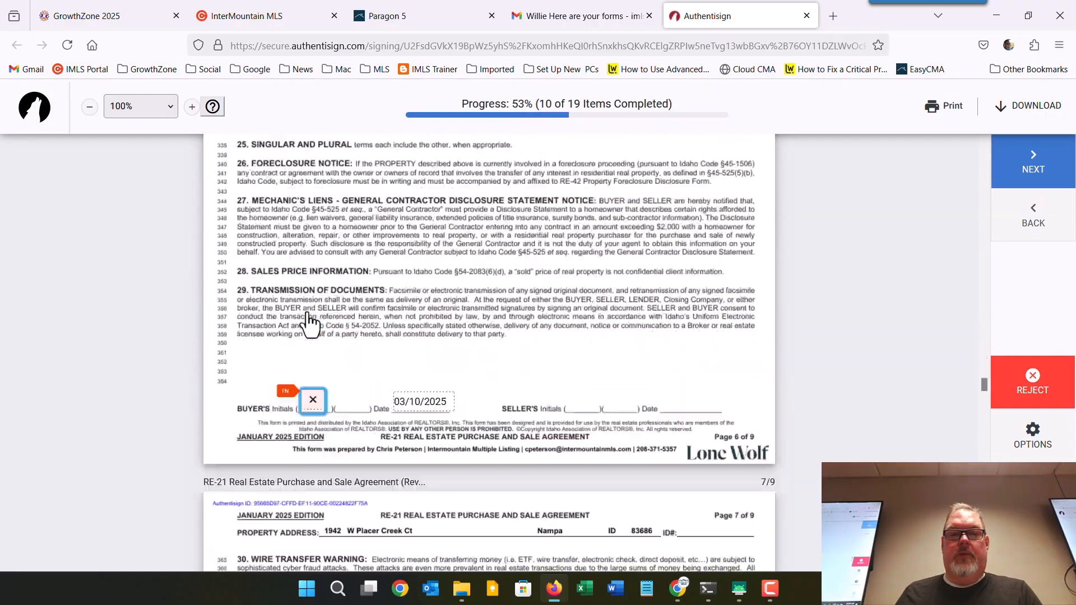
{"action": "left_click", "coordinate": [310, 322]}
{"action": "left_click", "coordinate": [310, 323]}
{"action": "left_click", "coordinate": [310, 324]}
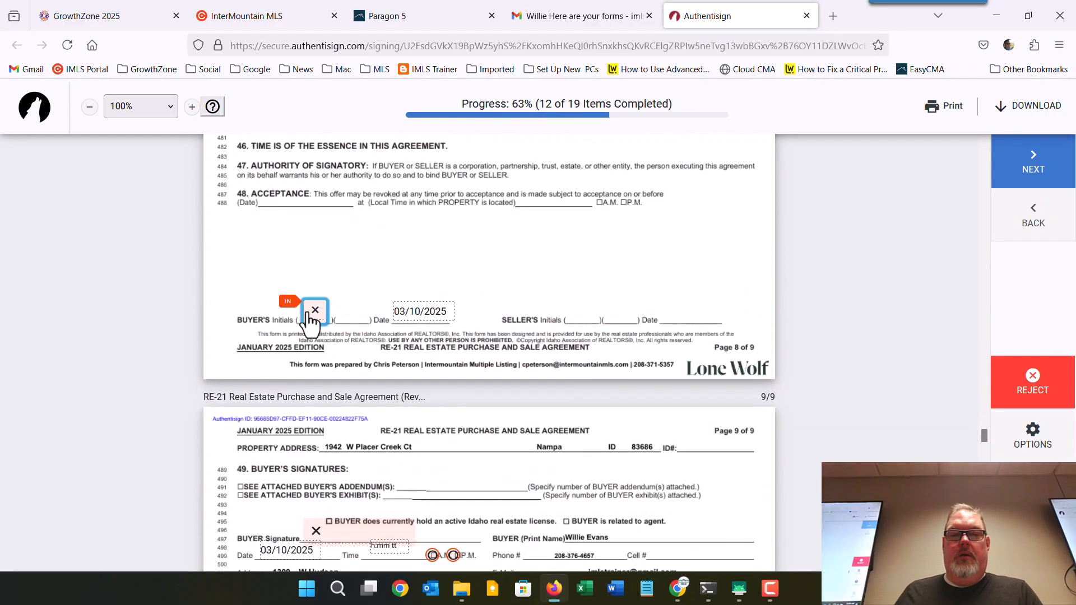
{"action": "left_click", "coordinate": [310, 323]}
{"action": "left_click", "coordinate": [433, 309]}
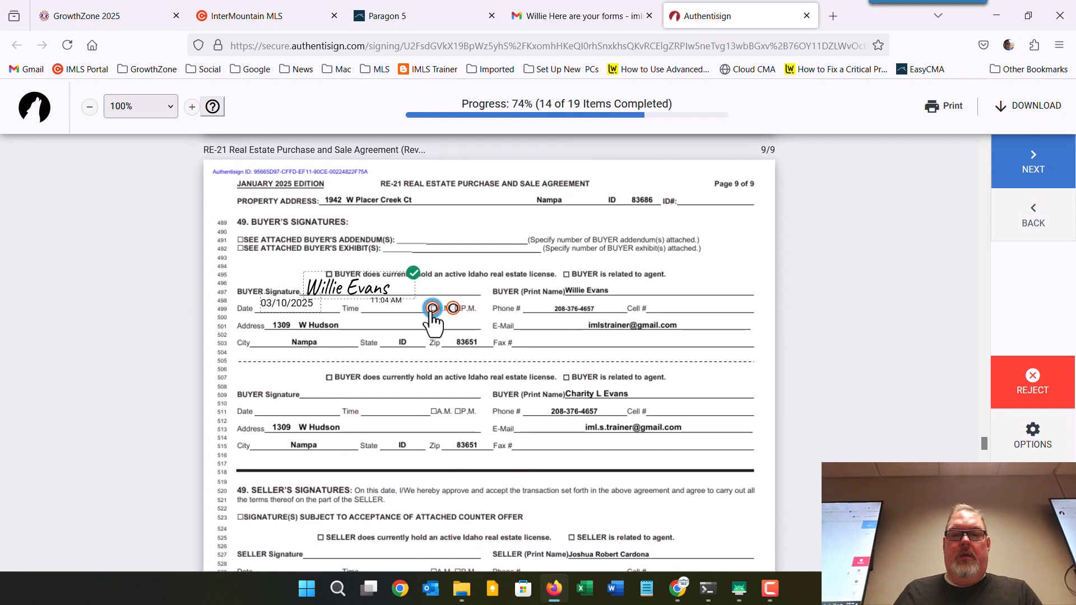
{"action": "left_click", "coordinate": [579, 326]}
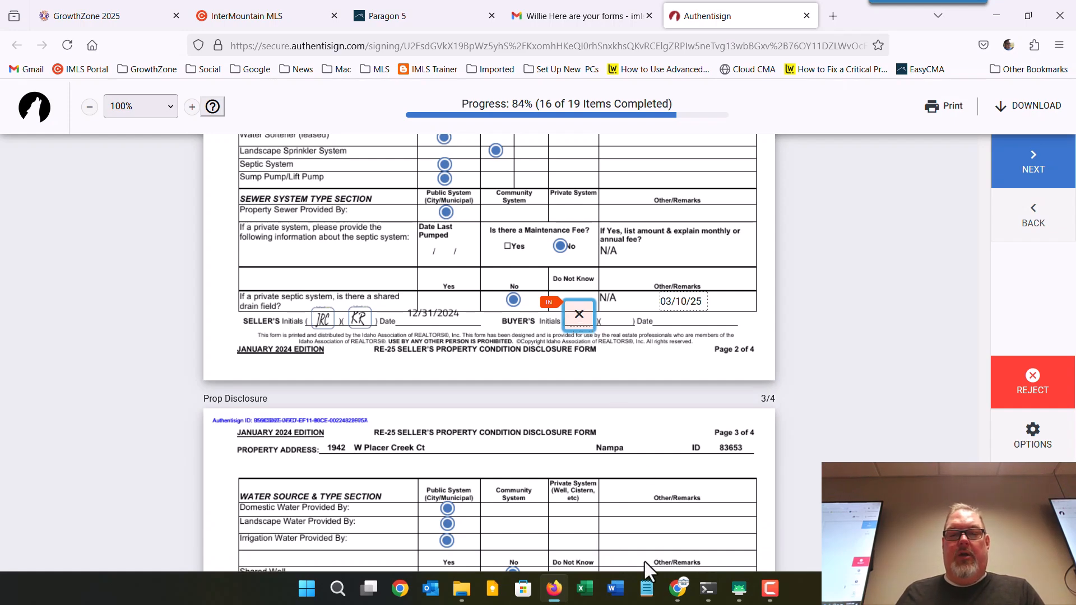
{"action": "left_click", "coordinate": [677, 589]}
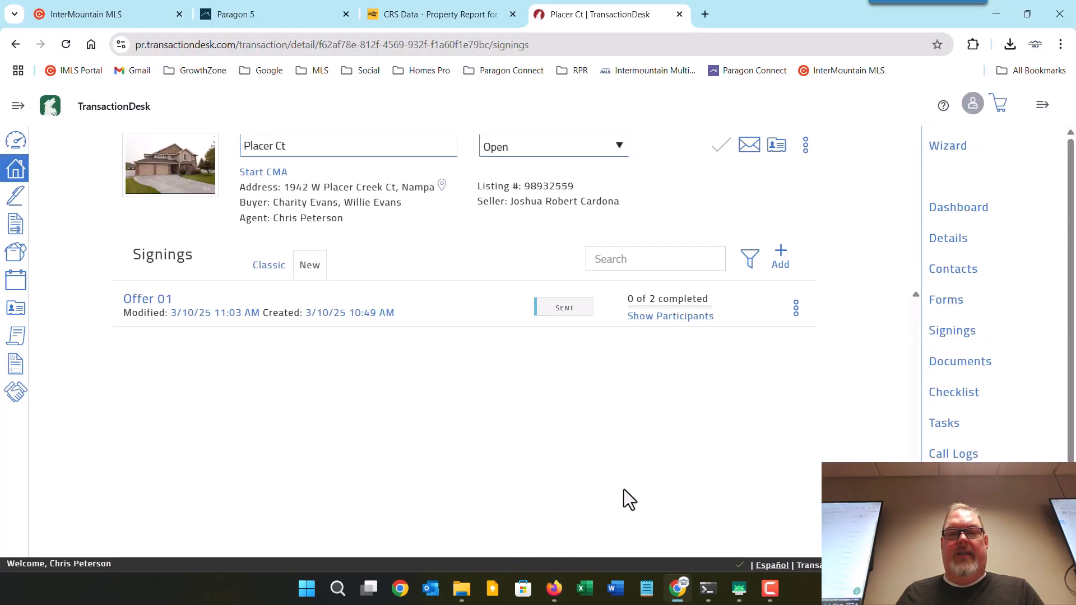
Review the Offer 01 signing details, still Sent with 0 of 2 completed, and close them.
{"action": "left_click", "coordinate": [171, 303]}
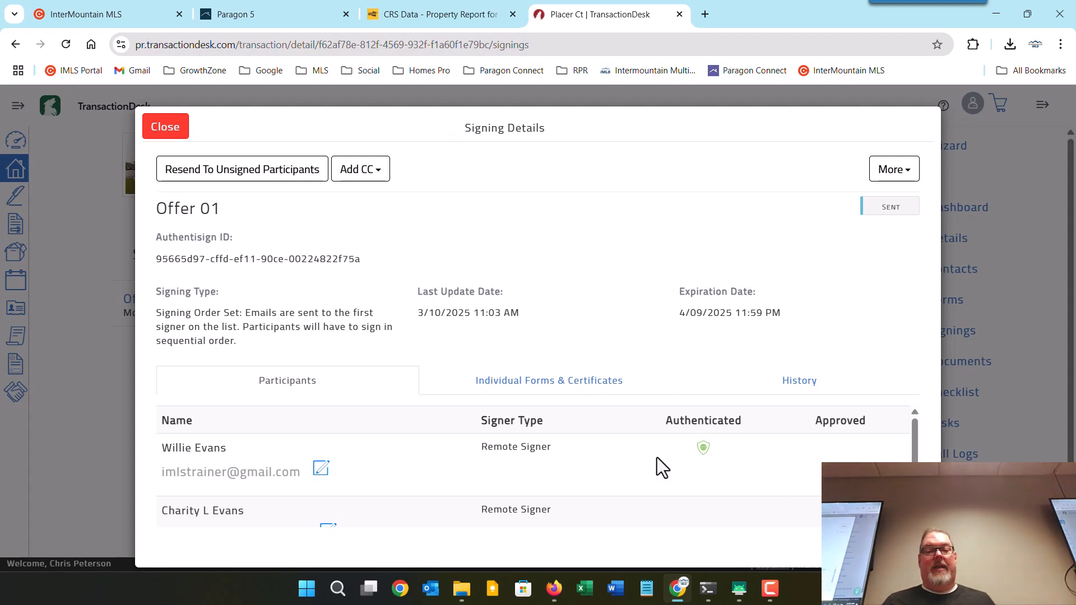
{"action": "left_click", "coordinate": [173, 134]}
Back in Authentisign, apply the last initials and final signature, then complete the signing.
{"action": "left_click", "coordinate": [996, 14]}
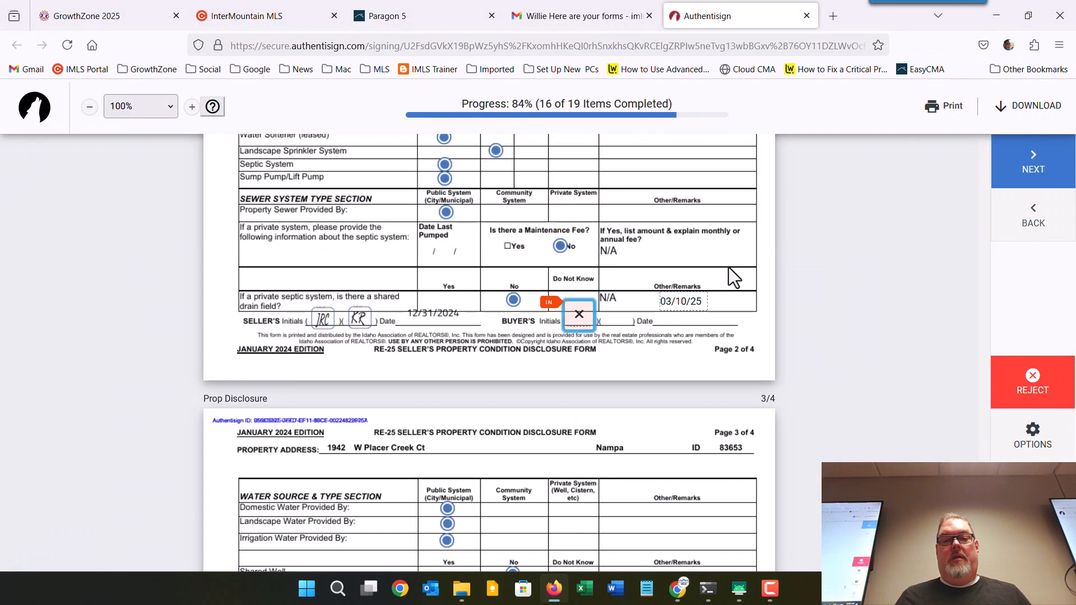
{"action": "left_click", "coordinate": [570, 325]}
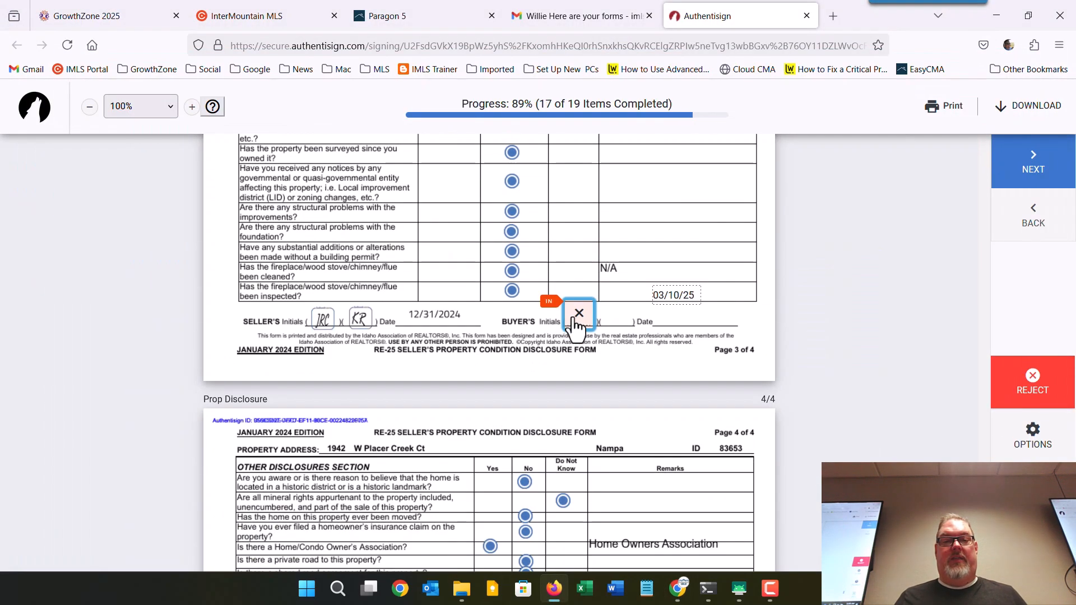
{"action": "left_click", "coordinate": [575, 325]}
{"action": "left_click", "coordinate": [247, 316]}
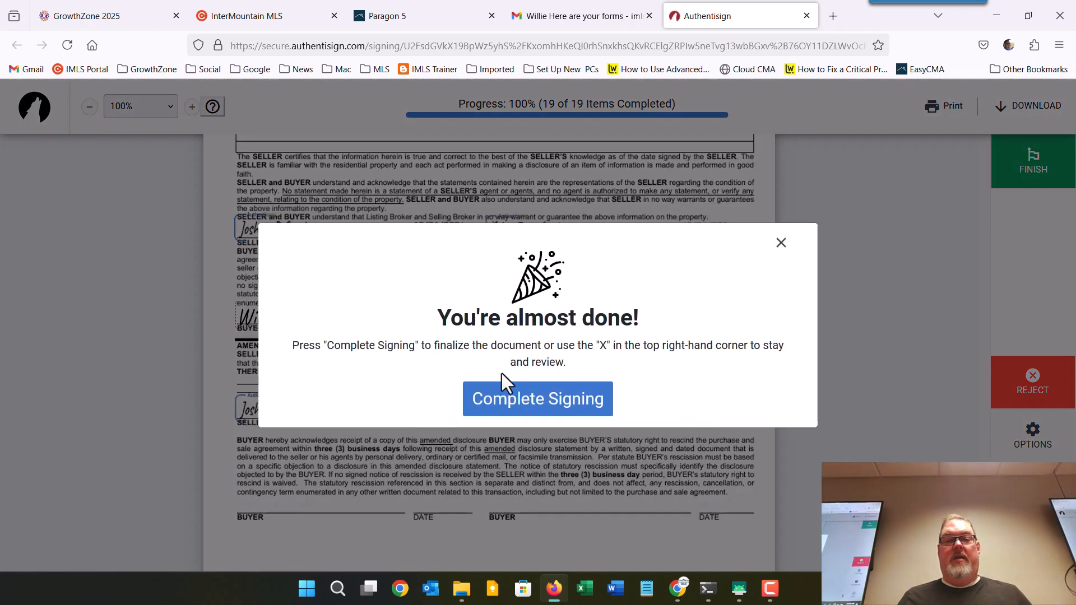
{"action": "left_click", "coordinate": [552, 405]}
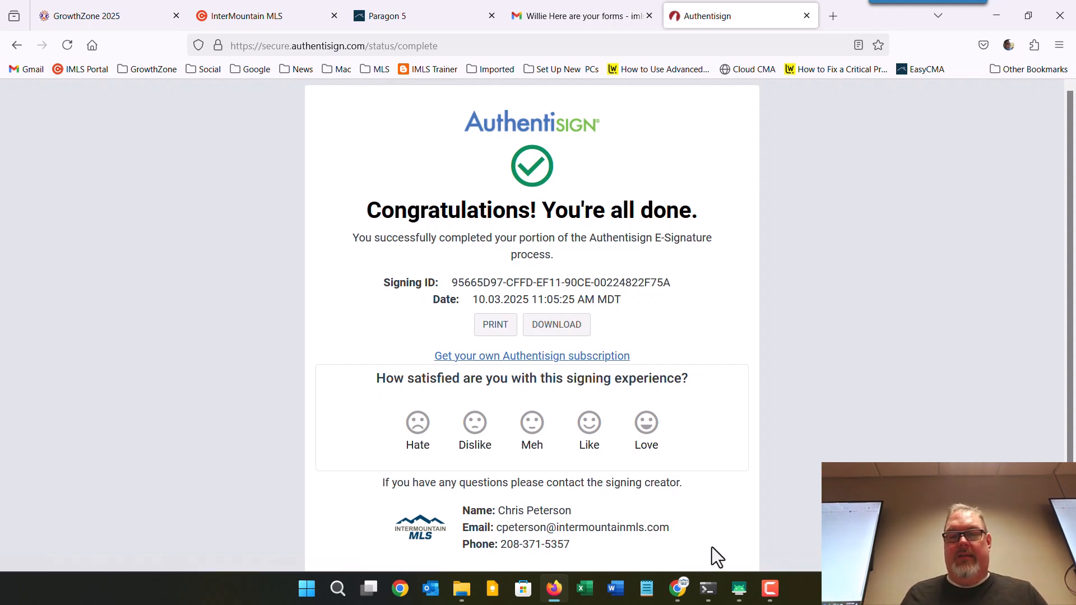
Bring up the SM-S928U1 phone mirror window and maximize it.
{"action": "mouse_move", "coordinate": [736, 592]}
{"action": "left_click", "coordinate": [725, 531]}
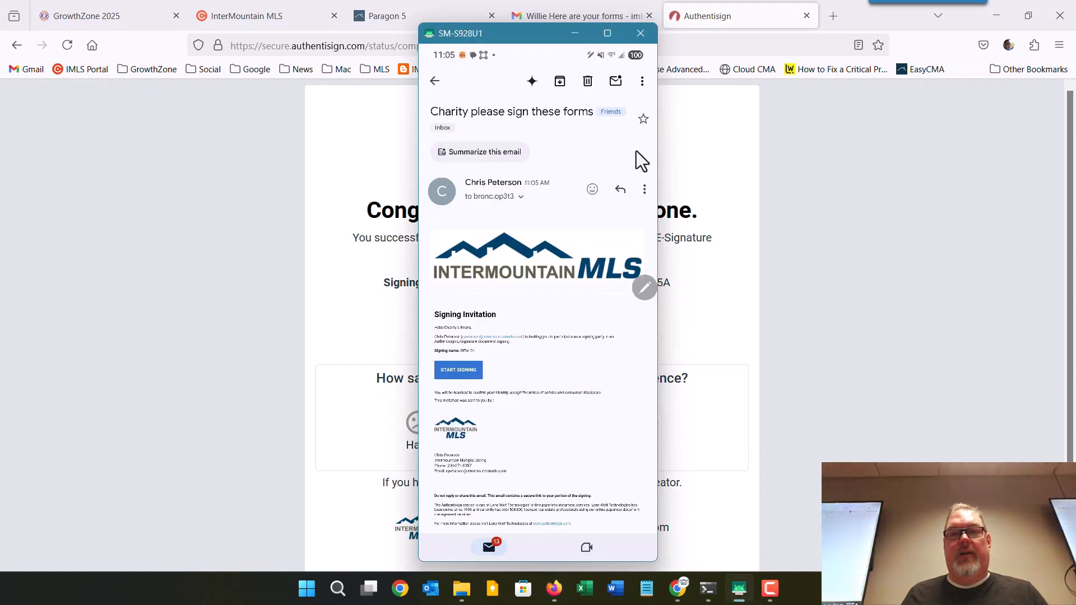
{"action": "left_click", "coordinate": [607, 35]}
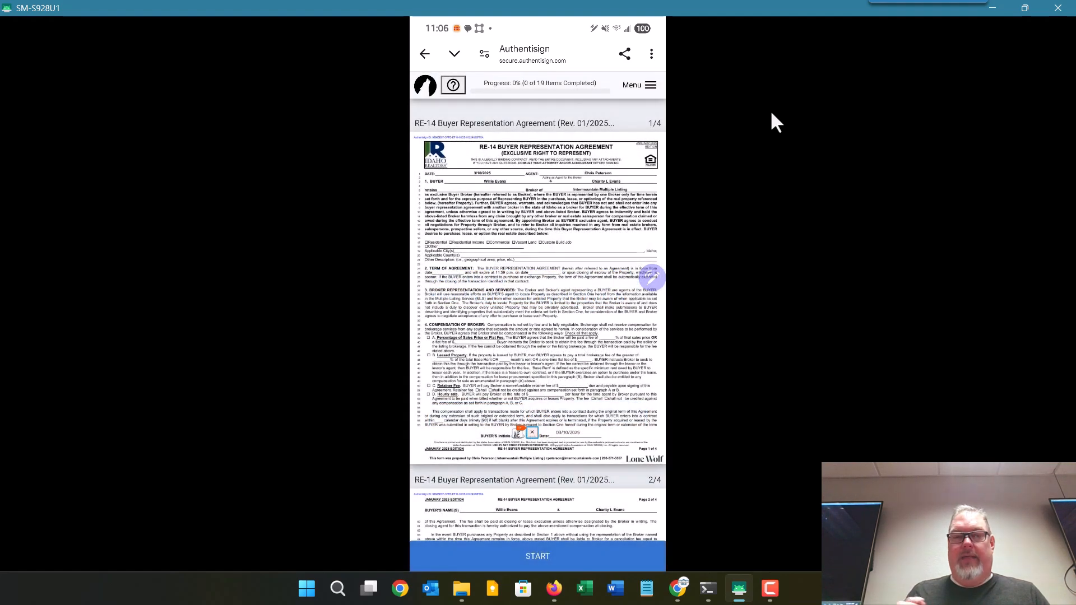
Replace the phone signer's signature with a newly drawn one, finish signing, and return to TransactionDesk.
{"action": "left_click", "coordinate": [650, 85]}
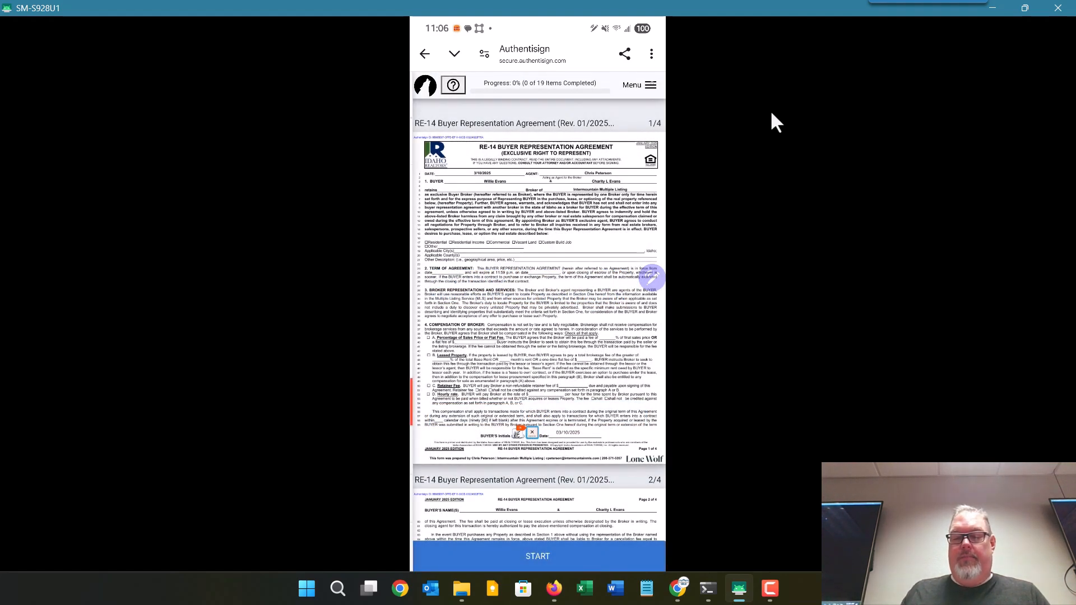
{"action": "left_click", "coordinate": [458, 480]}
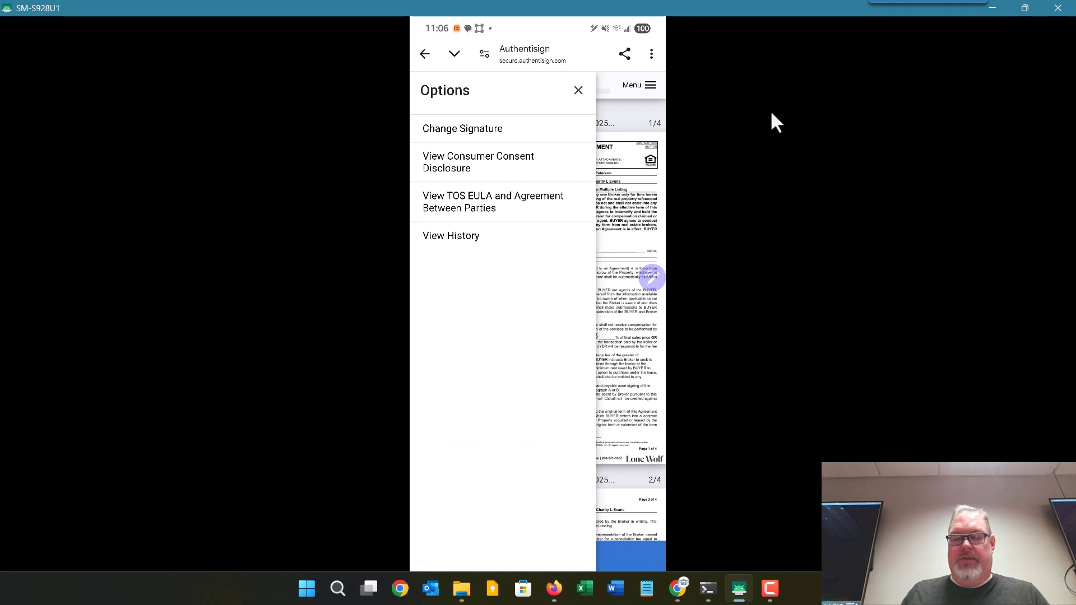
{"action": "left_click", "coordinate": [493, 128]}
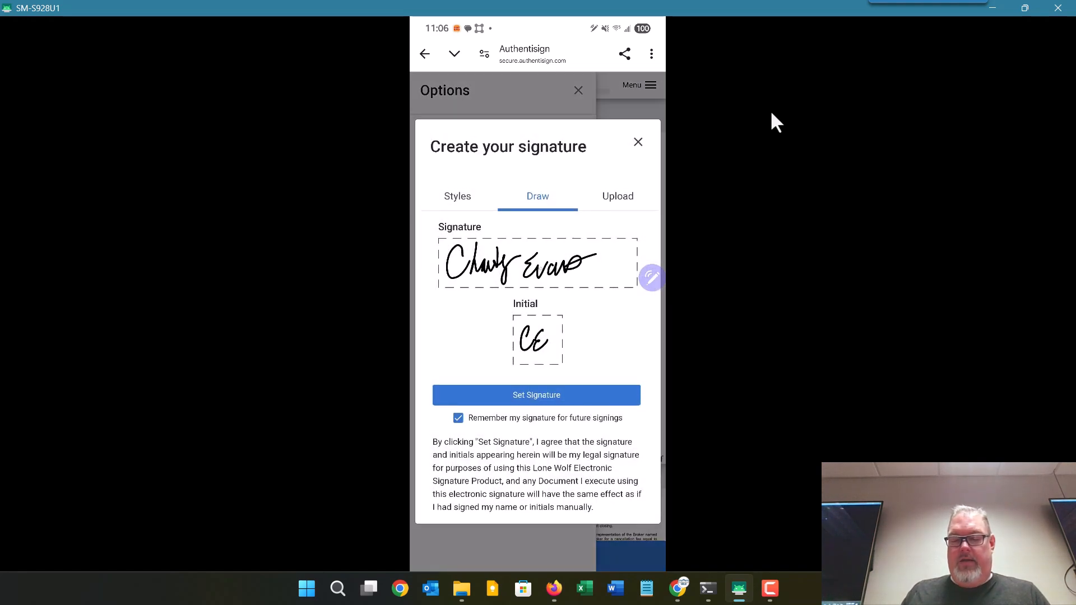
{"action": "left_click", "coordinate": [540, 269]}
{"action": "left_click", "coordinate": [635, 337]}
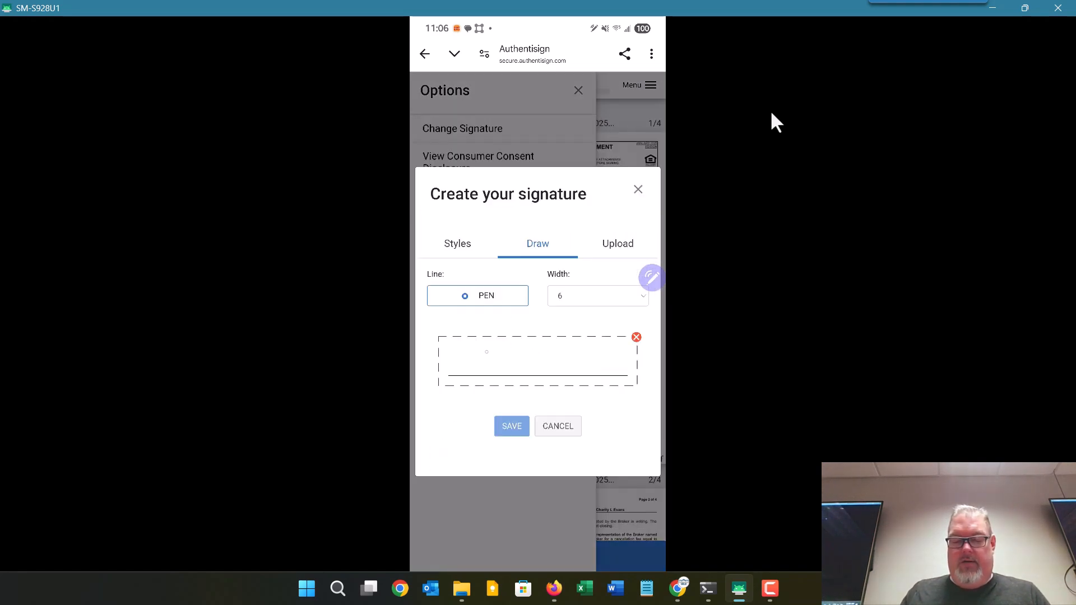
{"action": "mouse_move", "coordinate": [472, 360]}
{"action": "left_mouse_down"}
{"action": "mouse_move", "coordinate": [504, 355]}
{"action": "mouse_move", "coordinate": [513, 367]}
{"action": "left_mouse_up"}
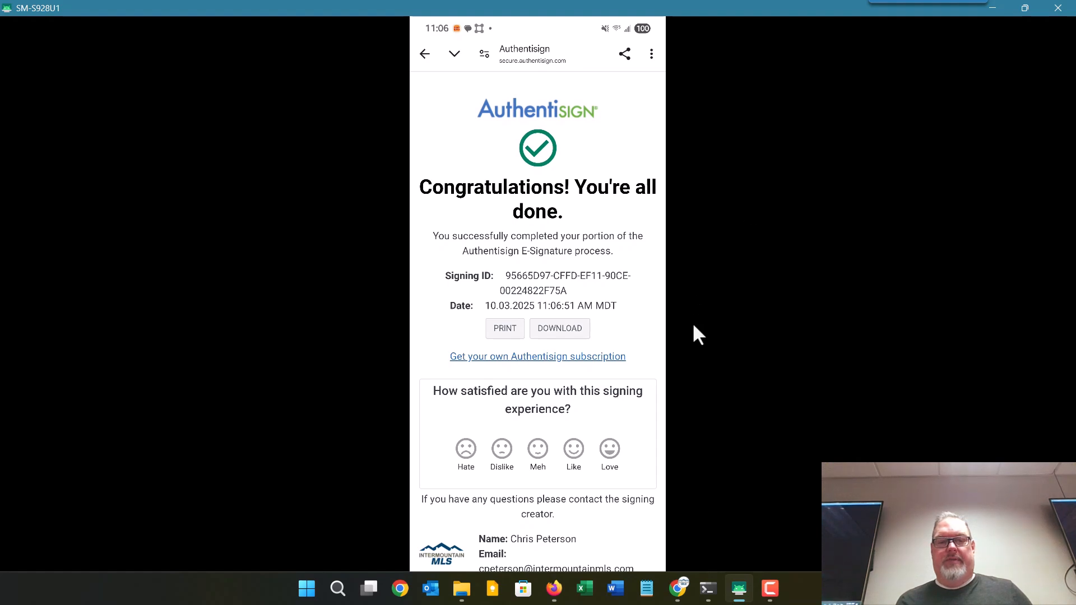
{"action": "left_click", "coordinate": [678, 589]}
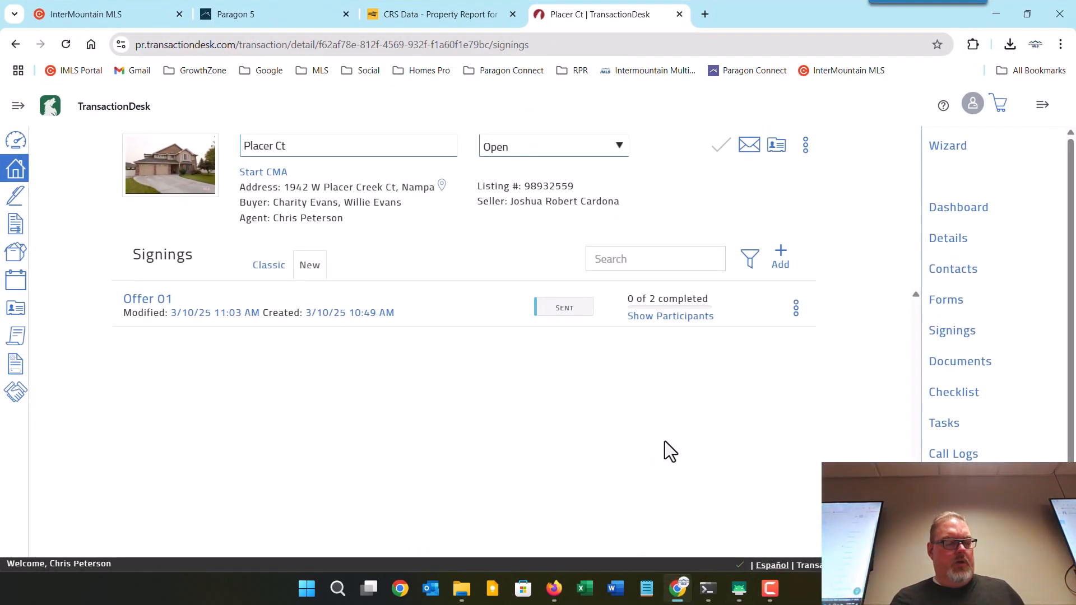
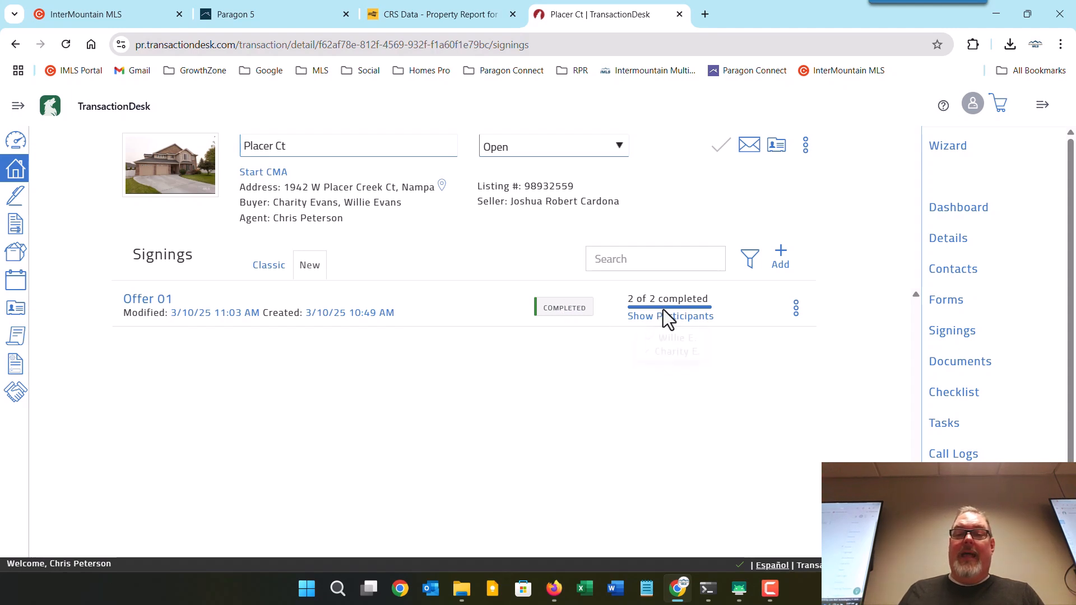
Review the Offer 01 signing's signed forms, certificates, history log and extra actions.
{"action": "mouse_move", "coordinate": [668, 314]}
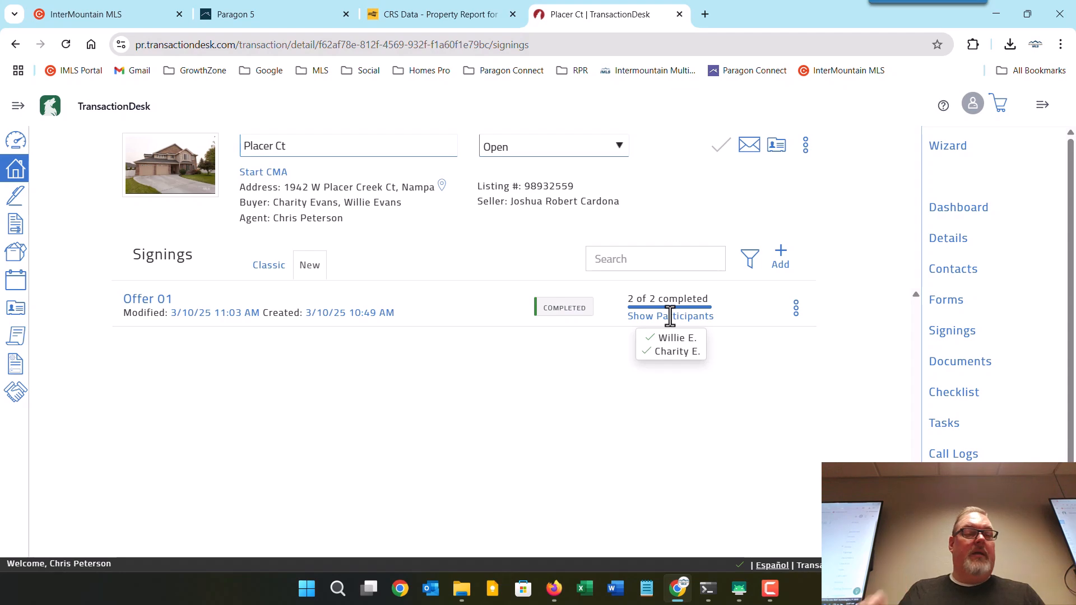
{"action": "left_click", "coordinate": [157, 301]}
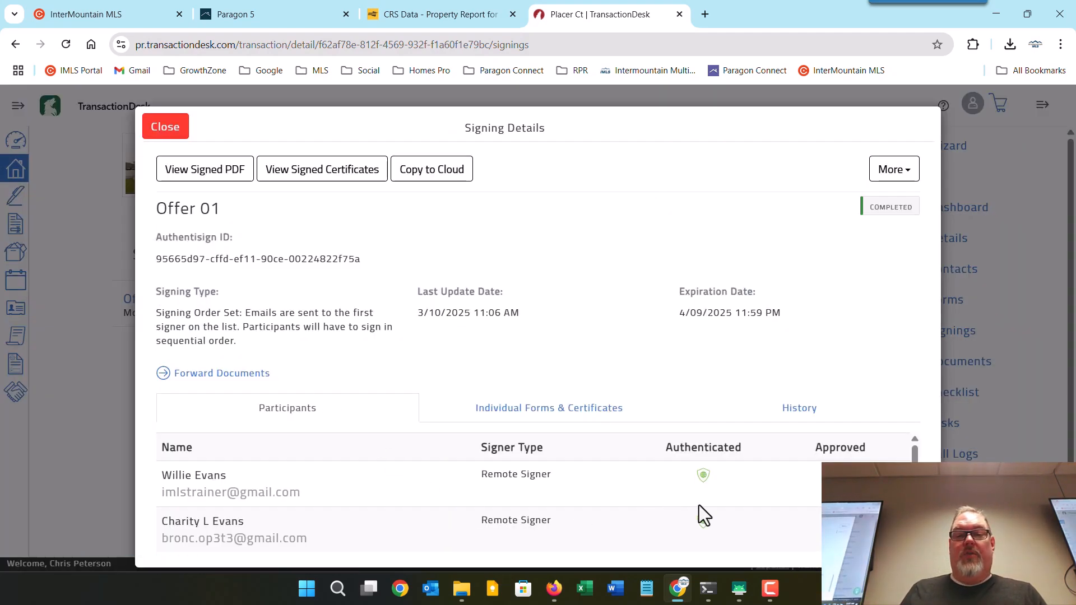
{"action": "scroll", "coordinate": [811, 508], "scroll_direction": "down", "scroll_amount": 1}
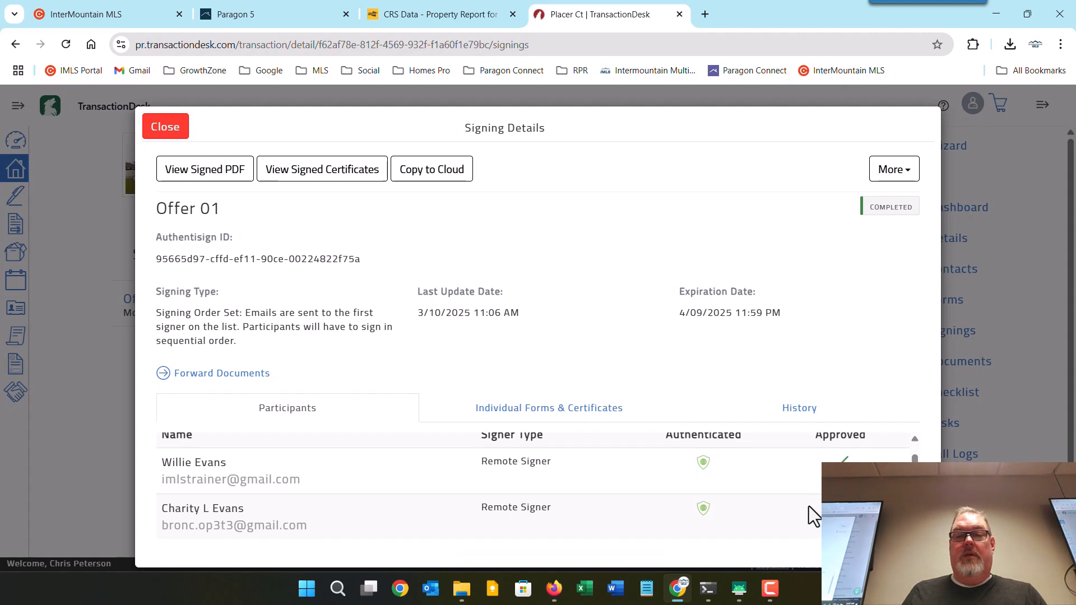
{"action": "left_click", "coordinate": [563, 411]}
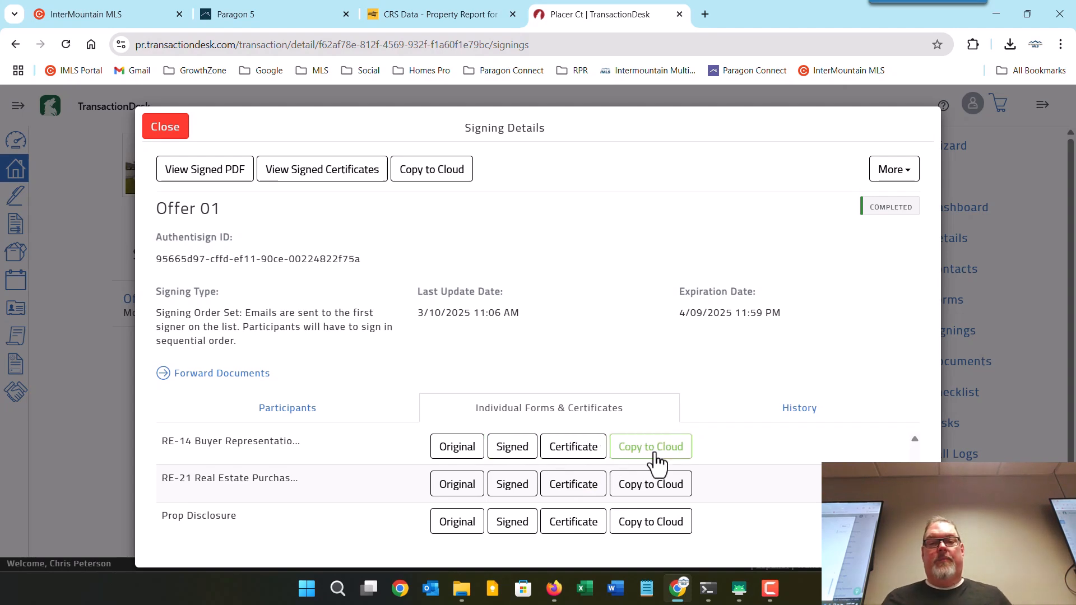
{"action": "left_click", "coordinate": [795, 417]}
{"action": "scroll", "coordinate": [690, 487], "scroll_direction": "down", "scroll_amount": 5}
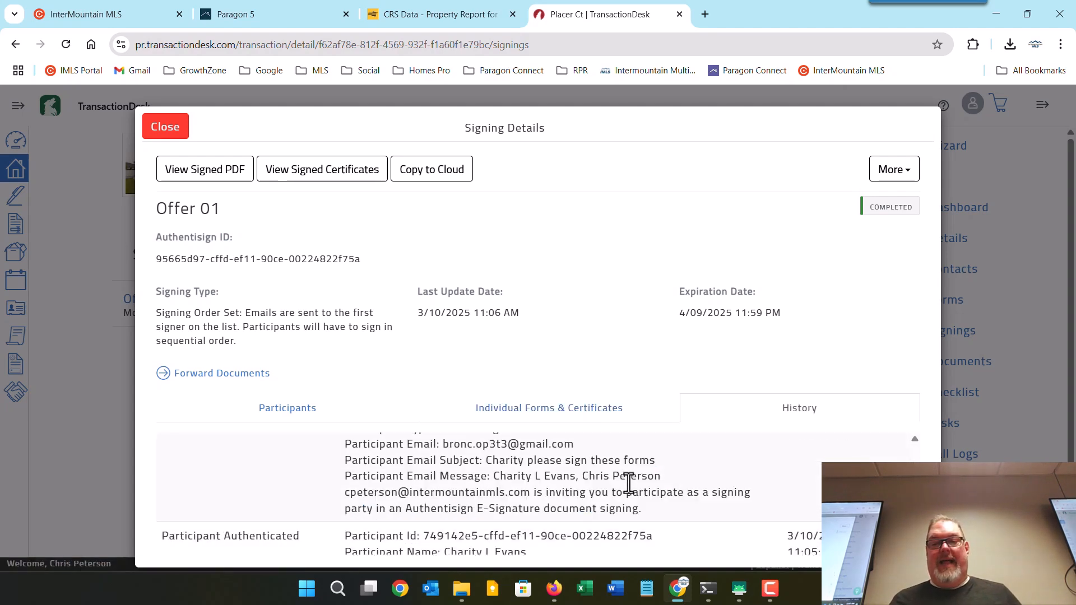
{"action": "scroll", "coordinate": [628, 483], "scroll_direction": "down", "scroll_amount": 5}
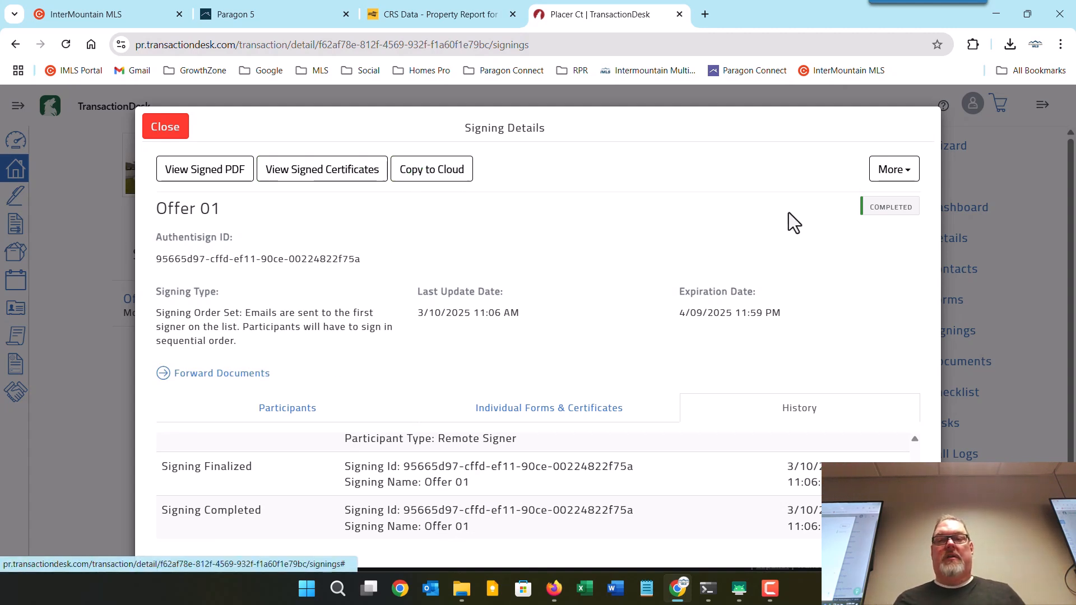
{"action": "left_click", "coordinate": [895, 178]}
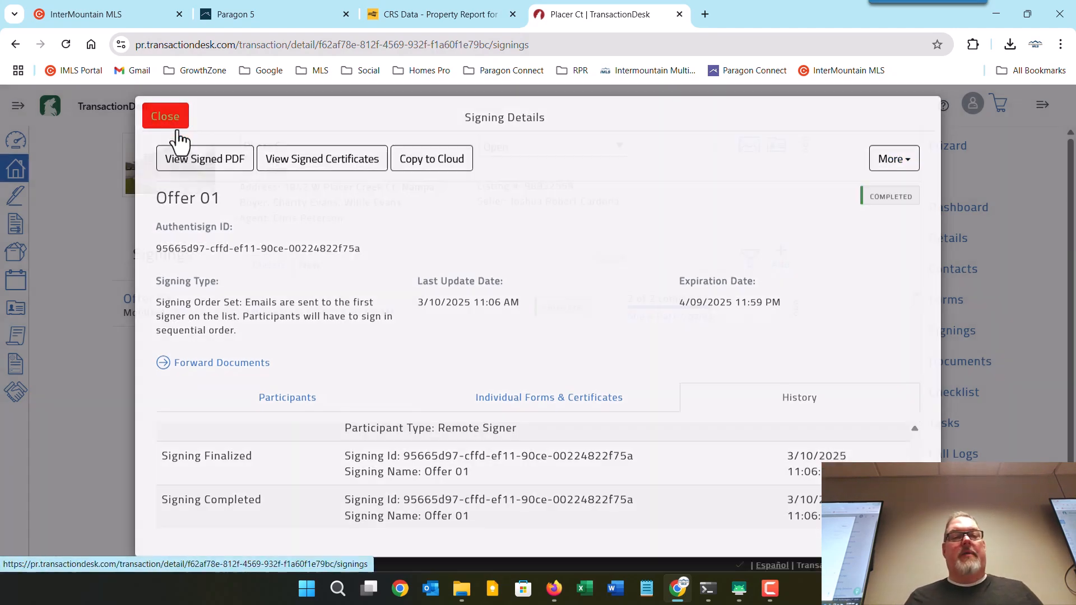
{"action": "left_click", "coordinate": [178, 134]}
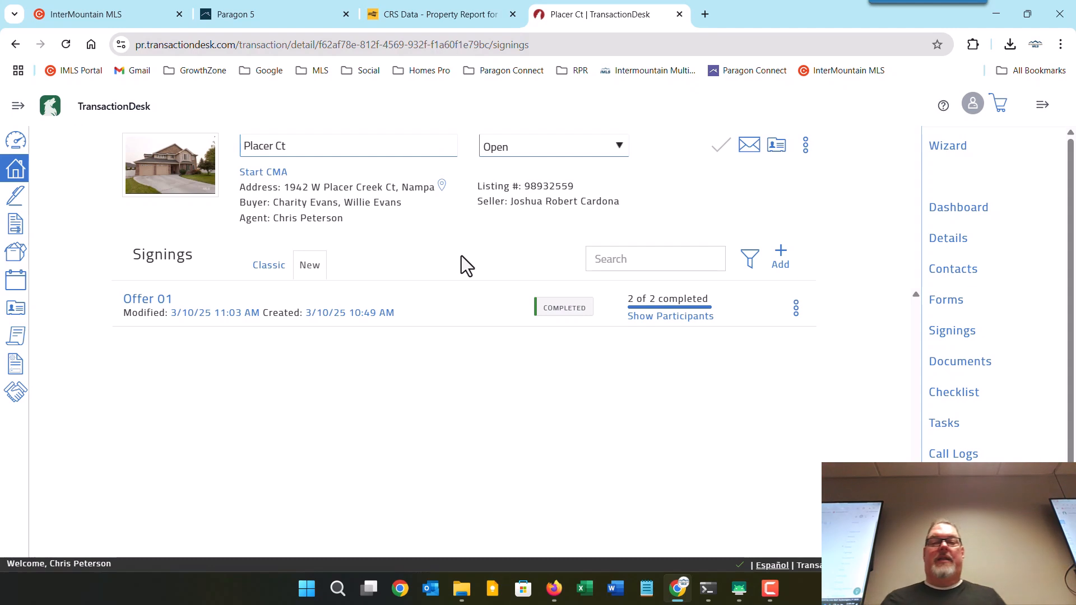
Basket Prop Disclosure.pdf and RE-21 from the Offer 01 folder and start emailing them as attachments.
{"action": "left_click", "coordinate": [960, 363]}
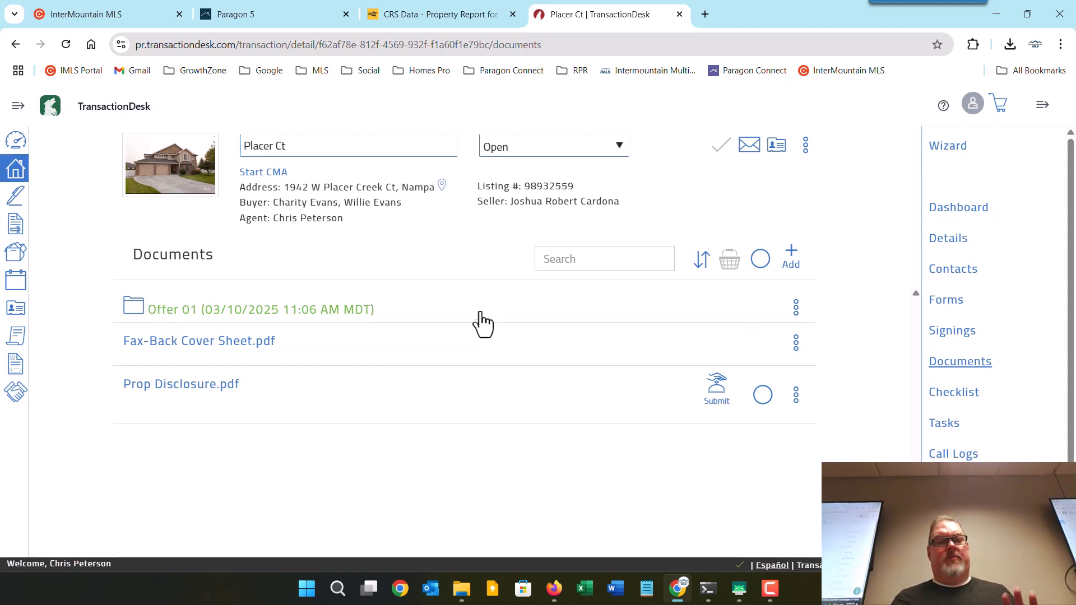
{"action": "left_click", "coordinate": [164, 317]}
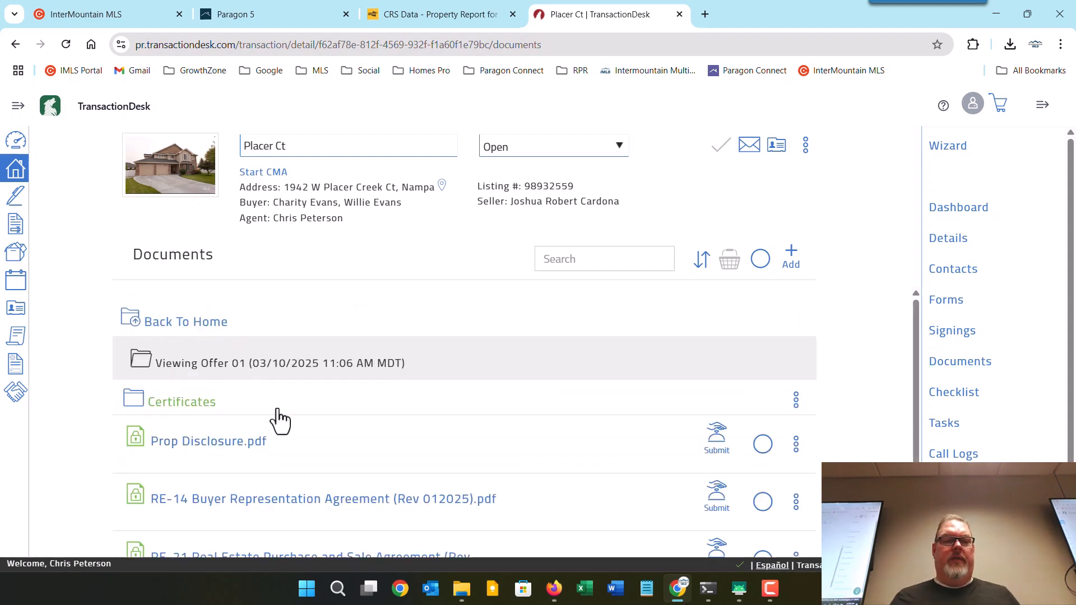
{"action": "scroll", "coordinate": [277, 420], "scroll_direction": "down", "scroll_amount": 1}
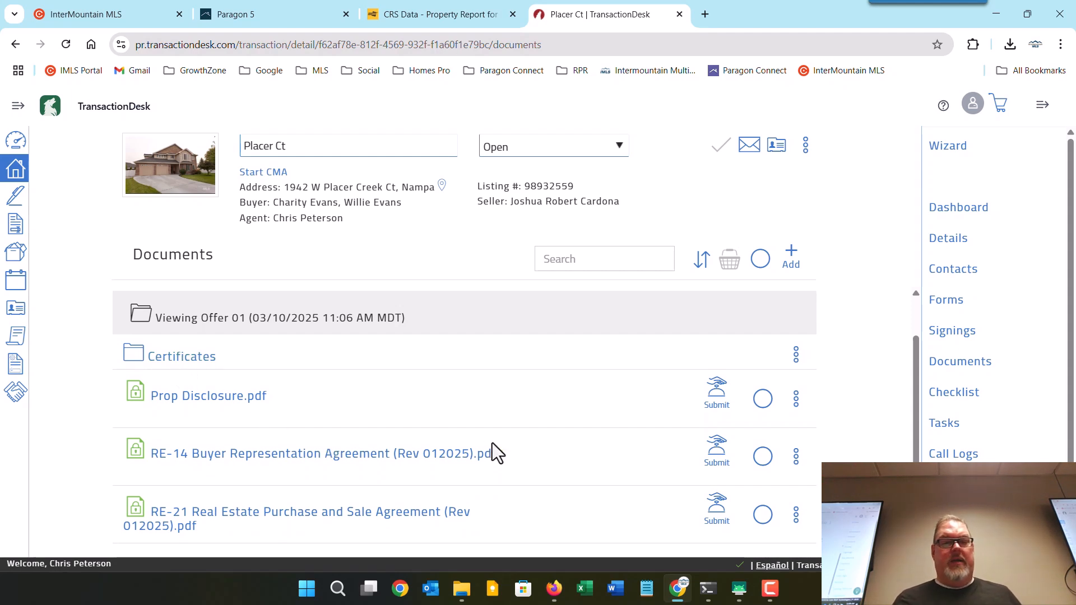
{"action": "left_click", "coordinate": [762, 400]}
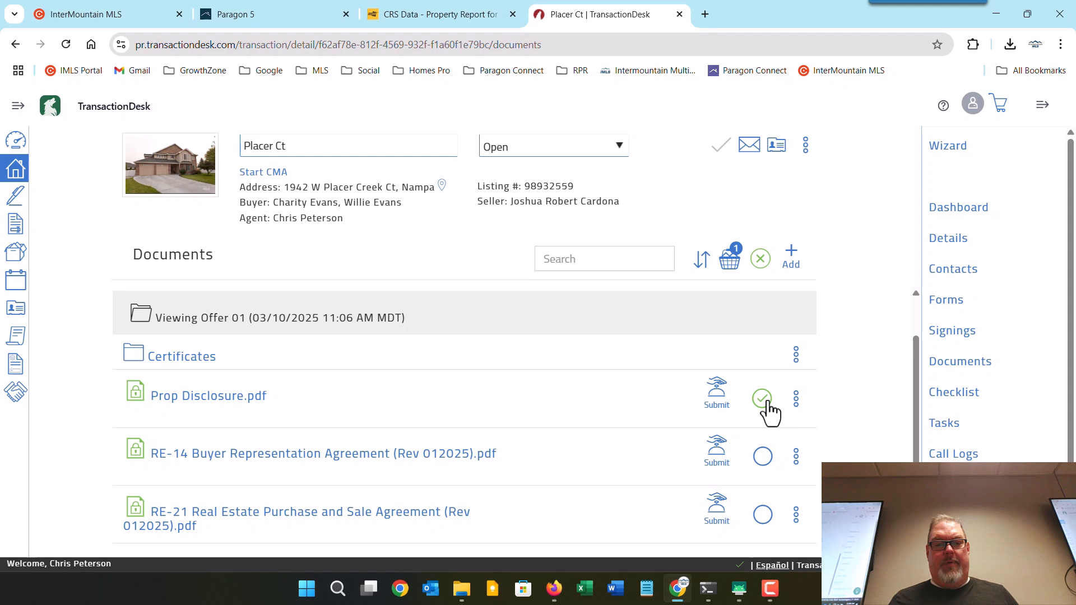
{"action": "left_click", "coordinate": [763, 517]}
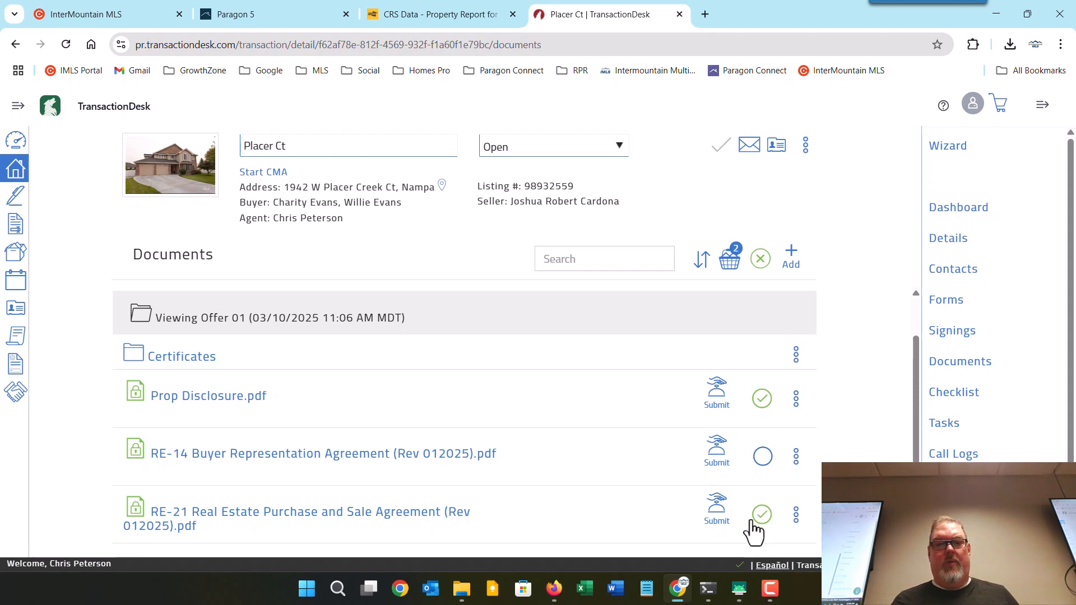
{"action": "left_click", "coordinate": [730, 261]}
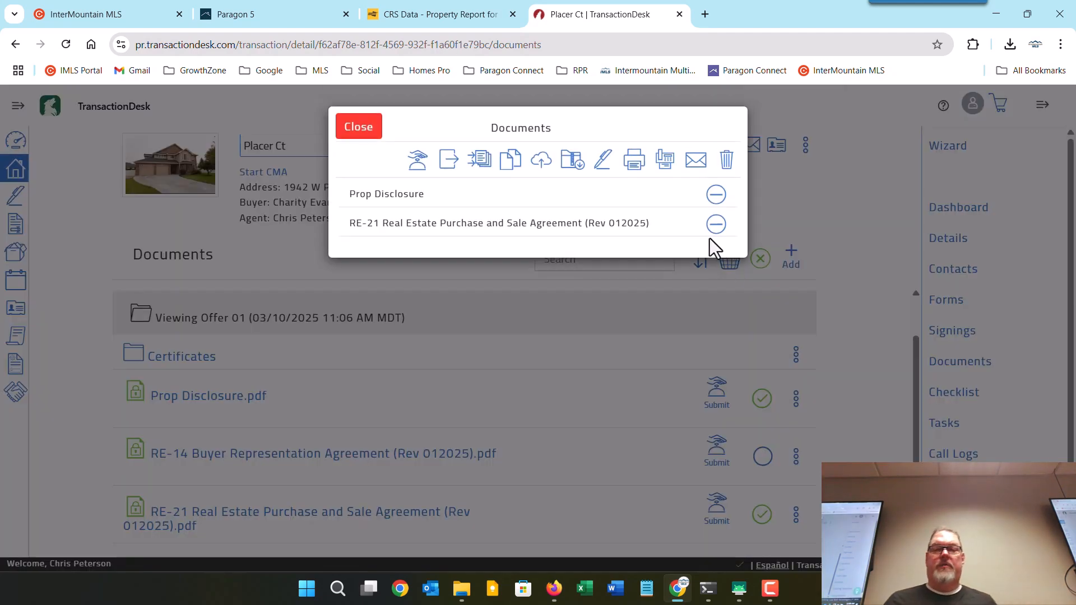
{"action": "left_click", "coordinate": [697, 163]}
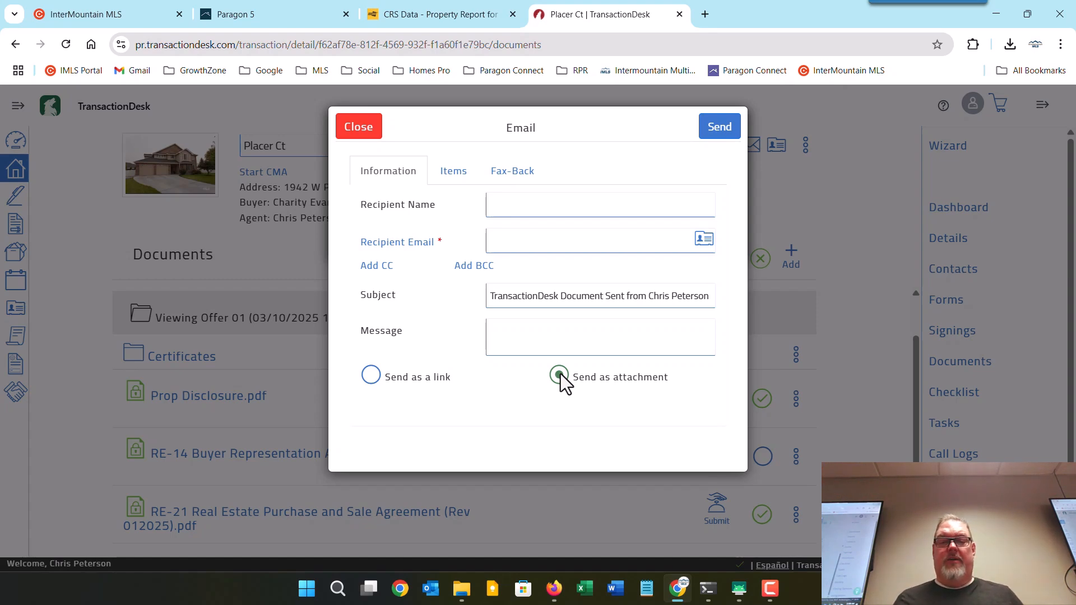
{"action": "left_click", "coordinate": [554, 588]}
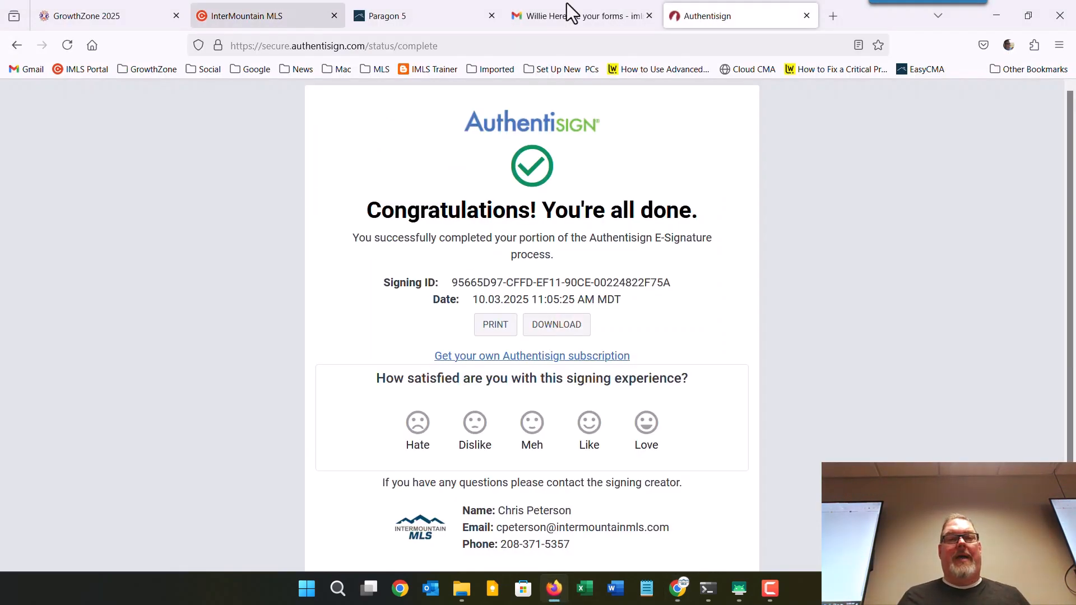
Close the Authentisign completion tab and follow the 'here' link in the Signing complete: Offer 01 email.
{"action": "left_click", "coordinate": [618, 6]}
{"action": "left_click", "coordinate": [807, 16]}
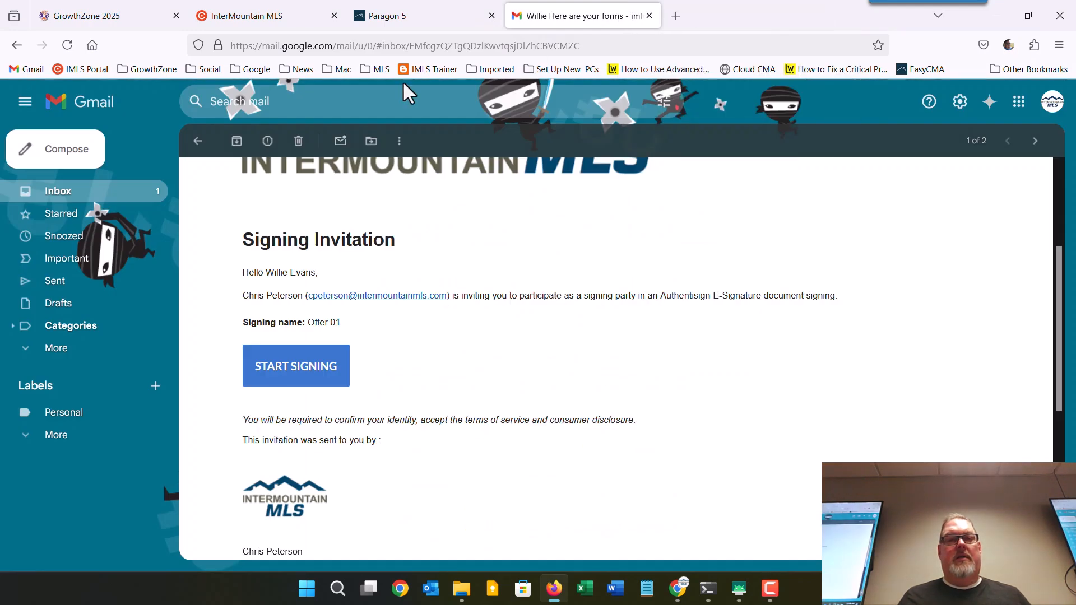
{"action": "left_click", "coordinate": [56, 192]}
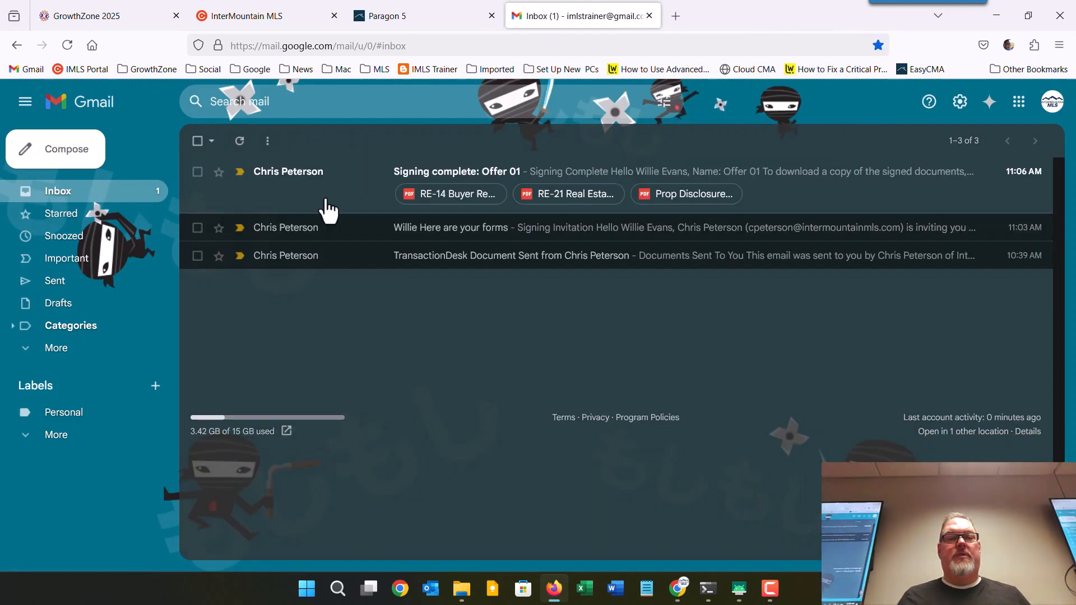
{"action": "left_click", "coordinate": [471, 175]}
{"action": "scroll", "coordinate": [516, 378], "scroll_direction": "down", "scroll_amount": 3}
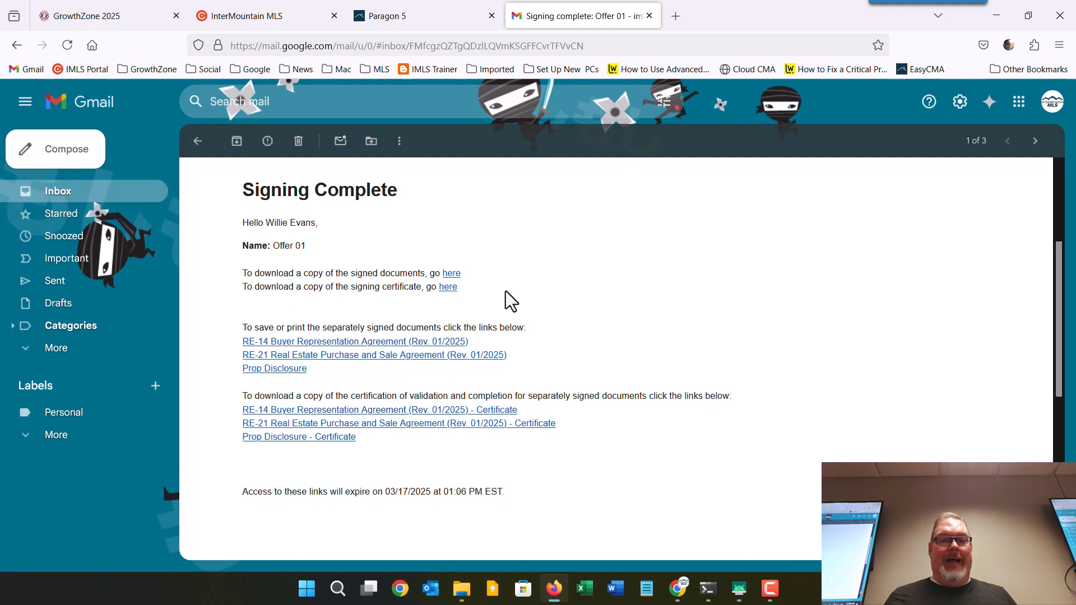
{"action": "scroll", "coordinate": [505, 300], "scroll_direction": "down", "scroll_amount": 5}
{"action": "mouse_move", "coordinate": [295, 400]}
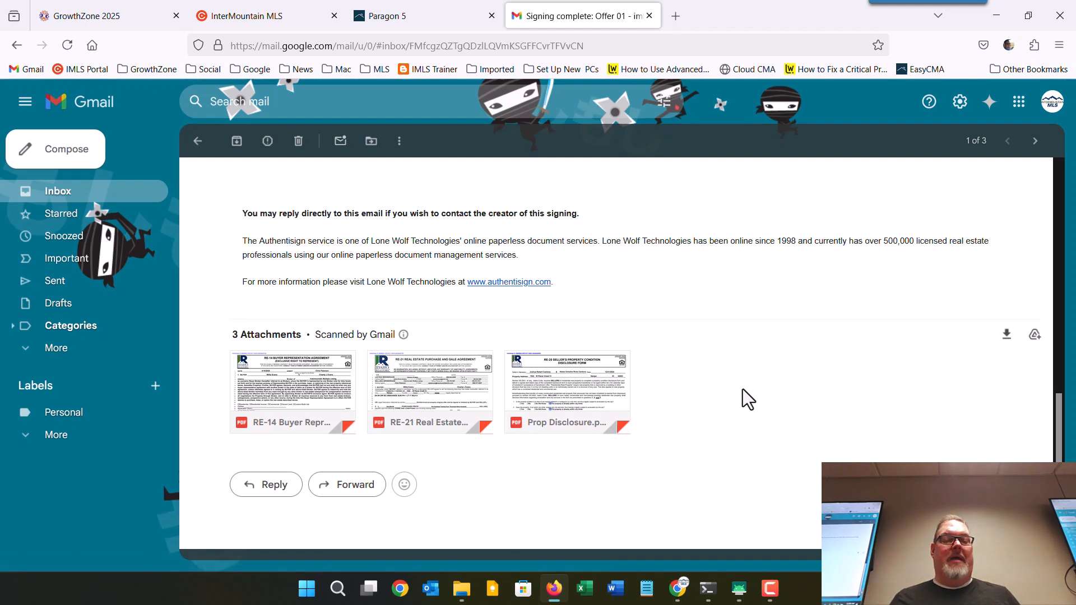
{"action": "scroll", "coordinate": [742, 389], "scroll_direction": "up", "scroll_amount": 10}
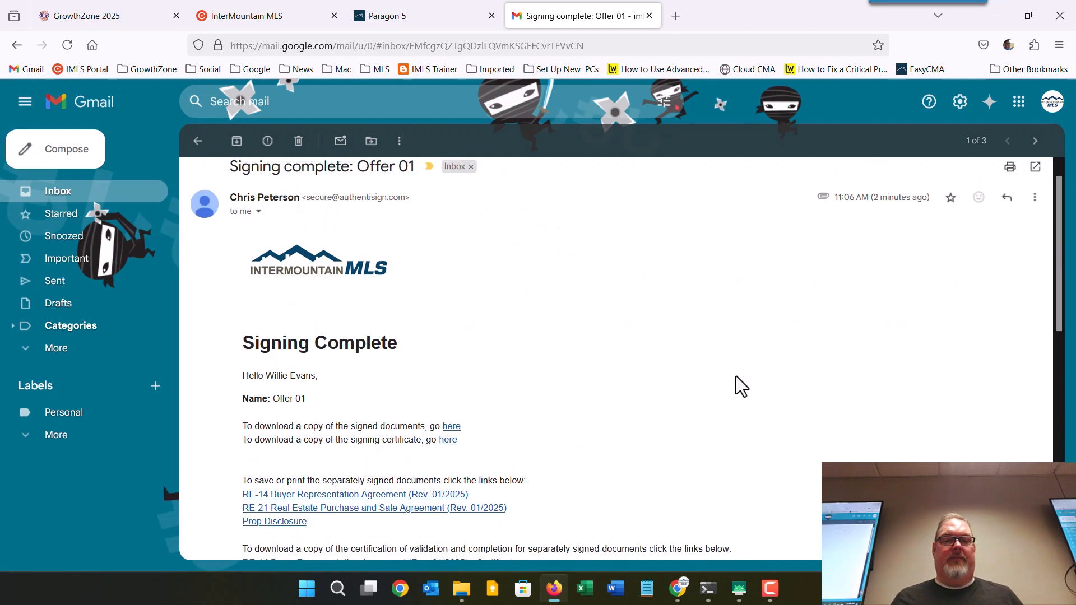
{"action": "left_click", "coordinate": [451, 427]}
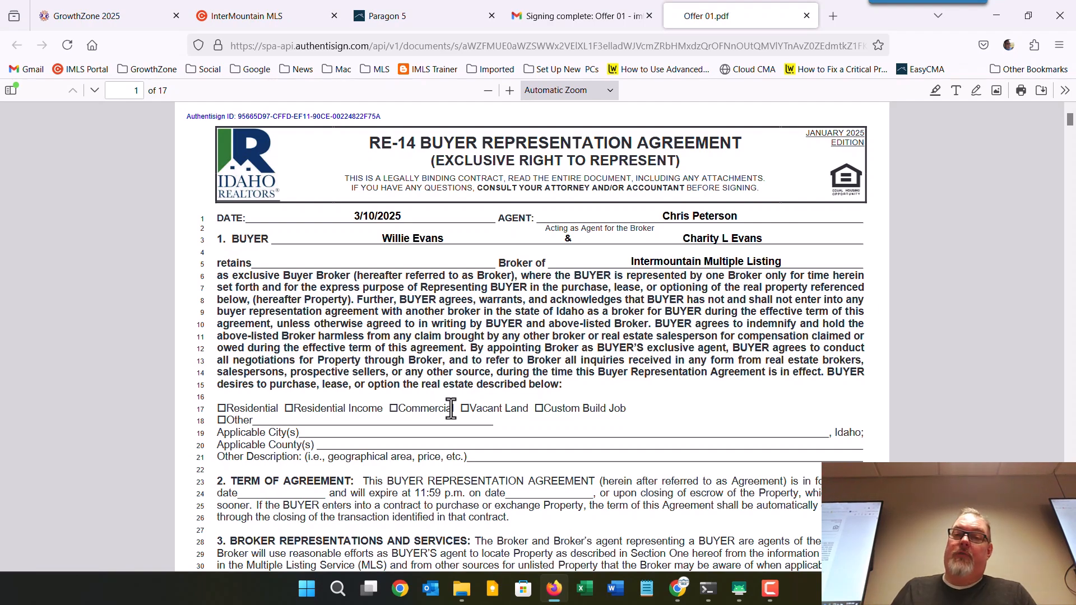
Scroll through pages 1-17 of the signed Offer 01.pdf, checking the buyer and seller signatures and initials.
{"action": "scroll", "coordinate": [450, 386], "scroll_direction": "down", "scroll_amount": 10}
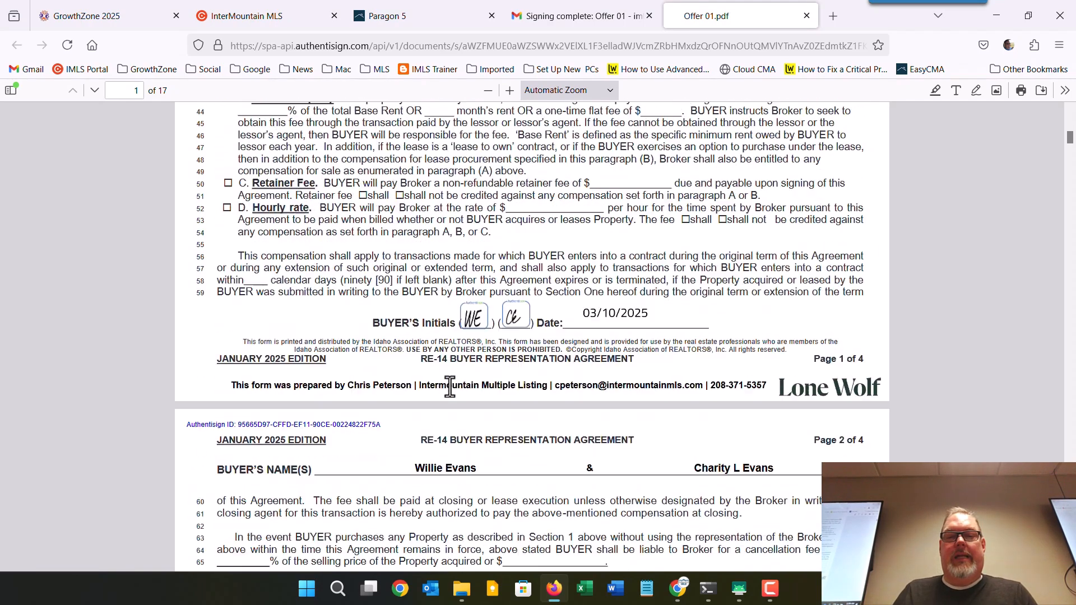
{"action": "scroll", "coordinate": [449, 385], "scroll_direction": "down", "scroll_amount": 20}
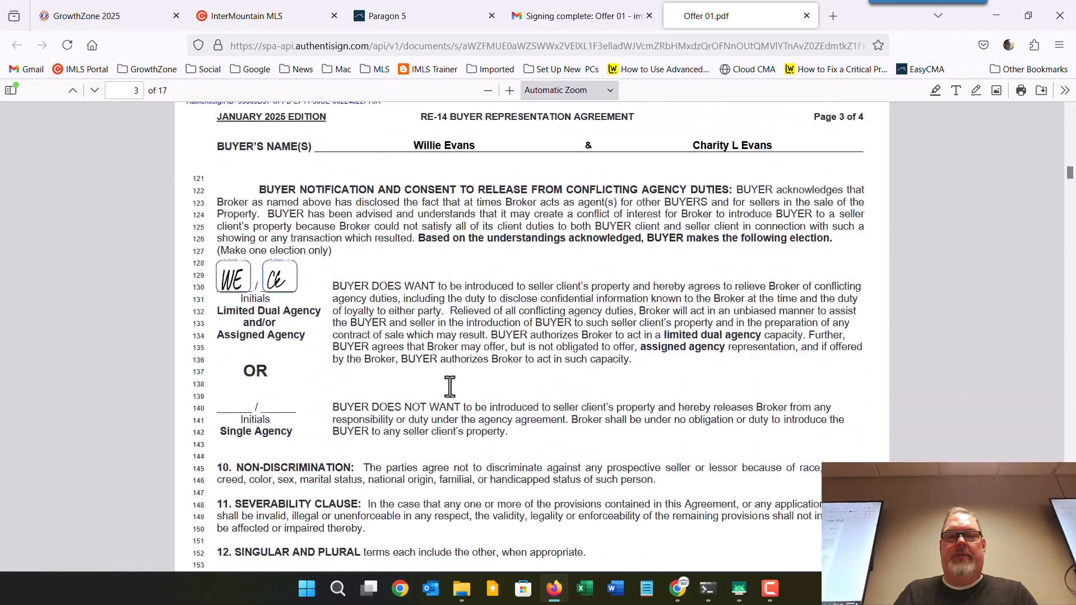
{"action": "scroll", "coordinate": [449, 385], "scroll_direction": "down", "scroll_amount": 20}
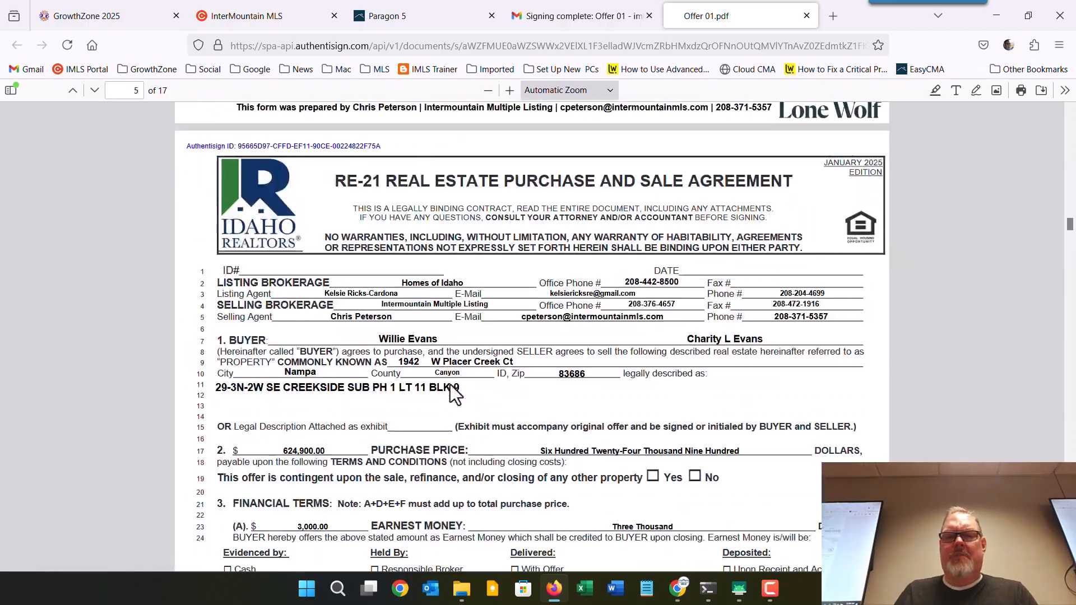
{"action": "scroll", "coordinate": [450, 386], "scroll_direction": "down", "scroll_amount": 20}
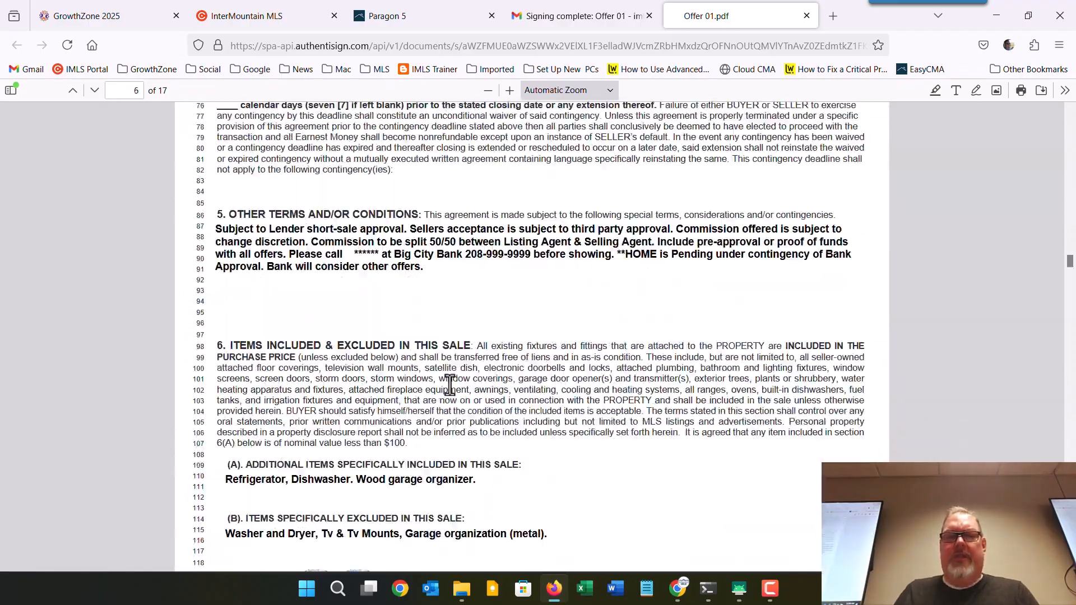
{"action": "scroll", "coordinate": [450, 384], "scroll_direction": "down", "scroll_amount": 20}
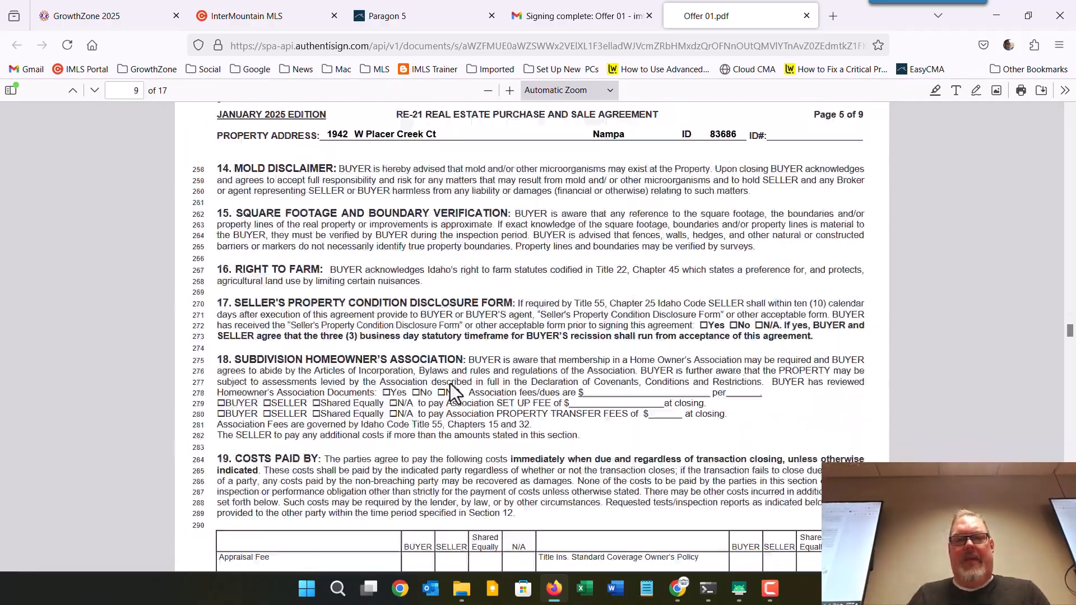
{"action": "scroll", "coordinate": [450, 383], "scroll_direction": "down", "scroll_amount": 20}
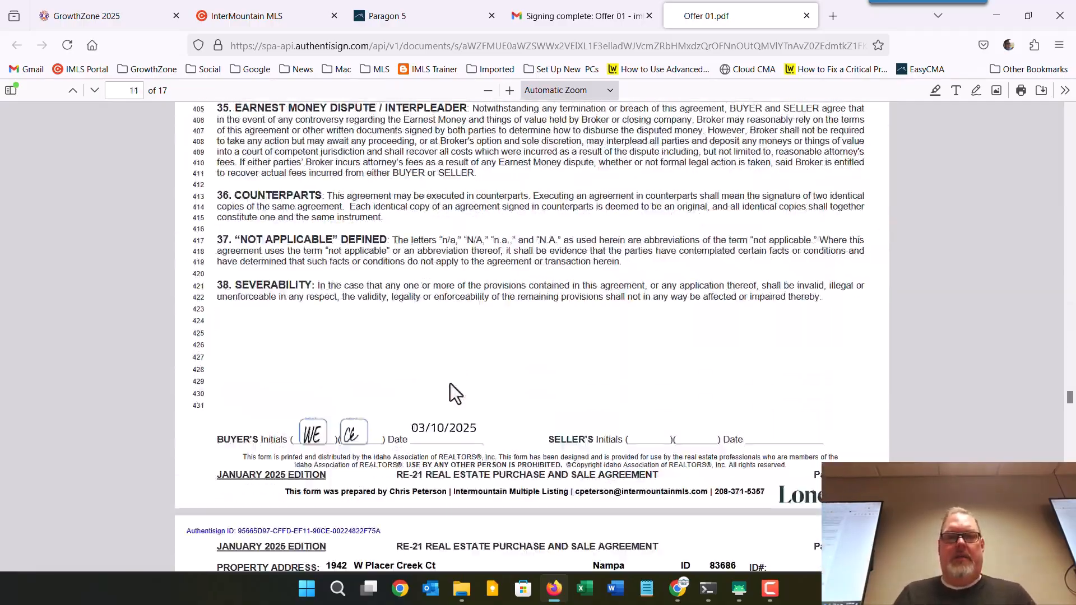
{"action": "scroll", "coordinate": [449, 384], "scroll_direction": "down", "scroll_amount": 15}
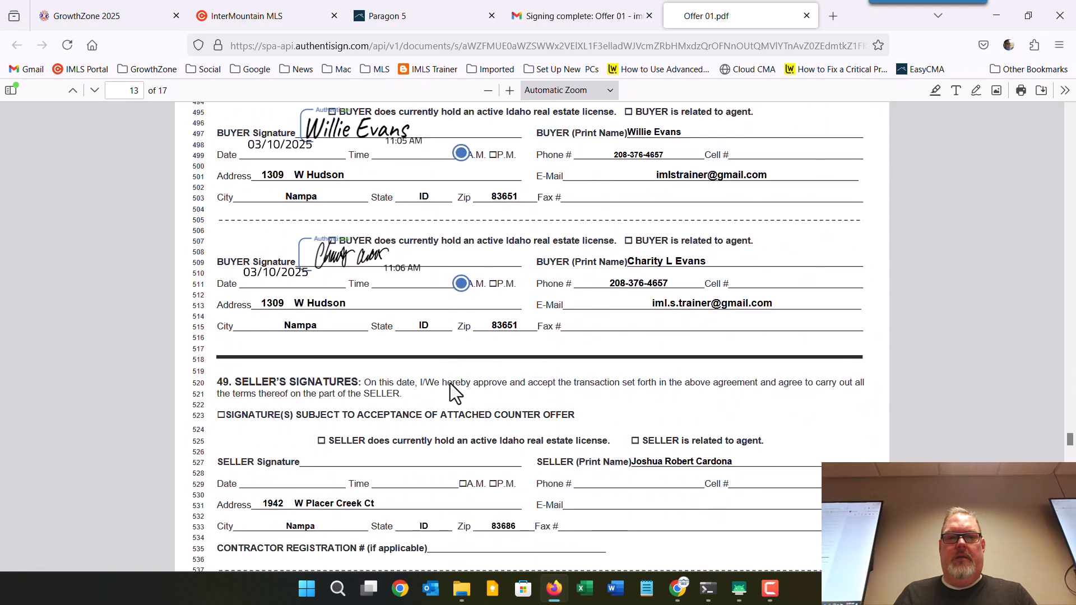
{"action": "scroll", "coordinate": [450, 384], "scroll_direction": "down", "scroll_amount": 20}
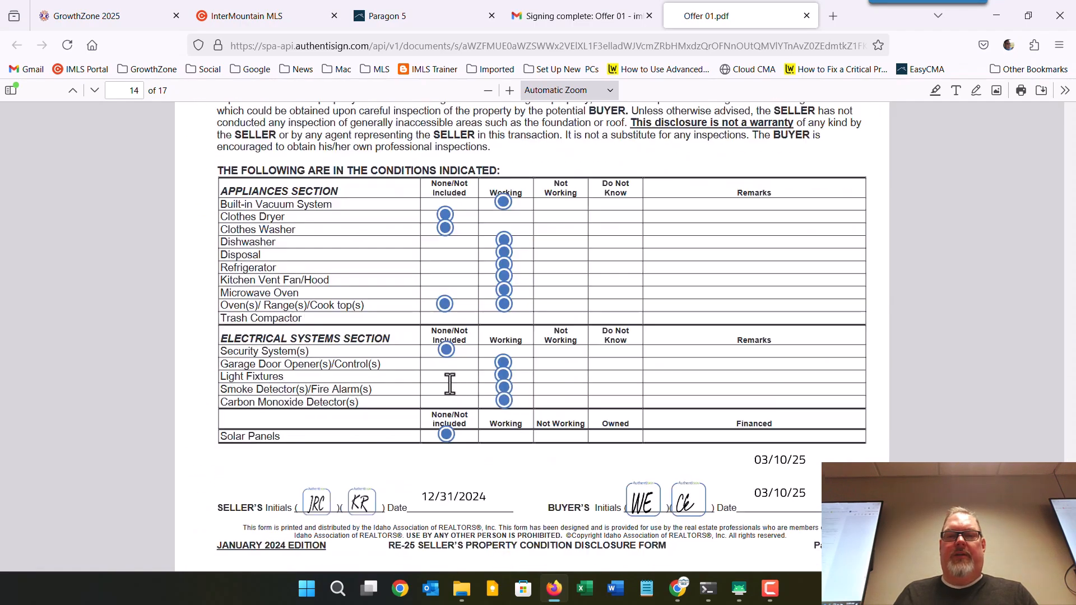
{"action": "scroll", "coordinate": [449, 385], "scroll_direction": "down", "scroll_amount": 20}
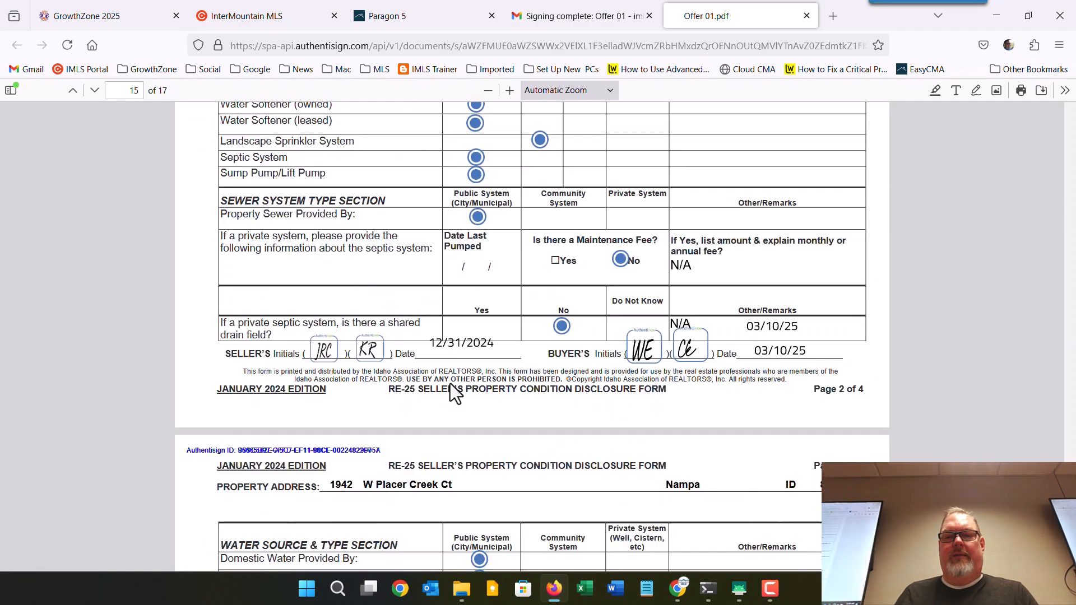
{"action": "scroll", "coordinate": [449, 383], "scroll_direction": "down", "scroll_amount": 20}
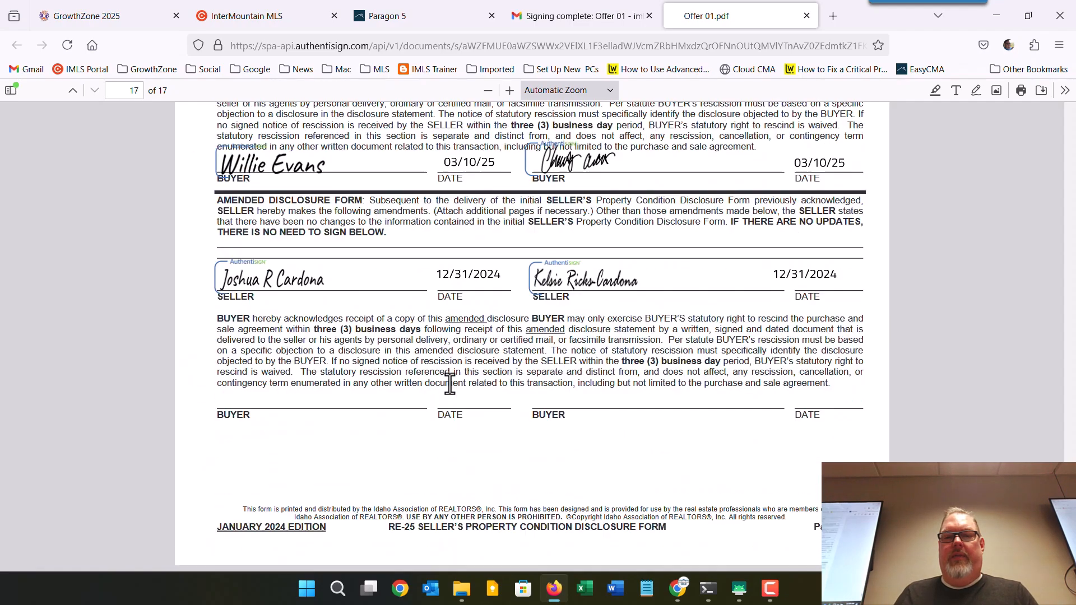
{"action": "scroll", "coordinate": [450, 384], "scroll_direction": "up", "scroll_amount": 3}
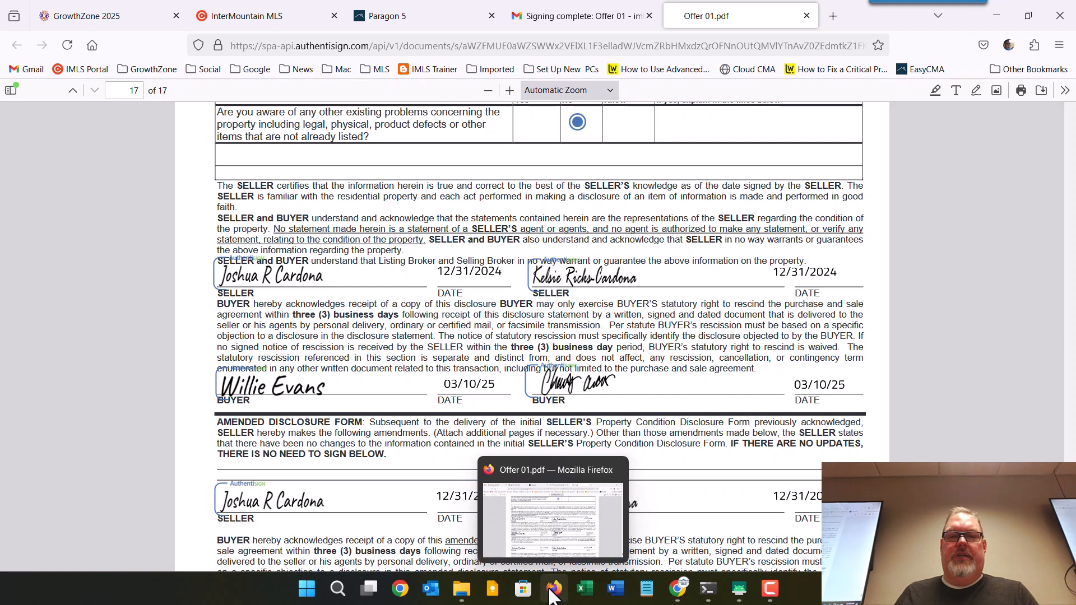
Close the Email and Documents basket dialogs without sending, keeping both files basketed, and open the help Knowledge Center.
{"action": "left_click", "coordinate": [574, 16]}
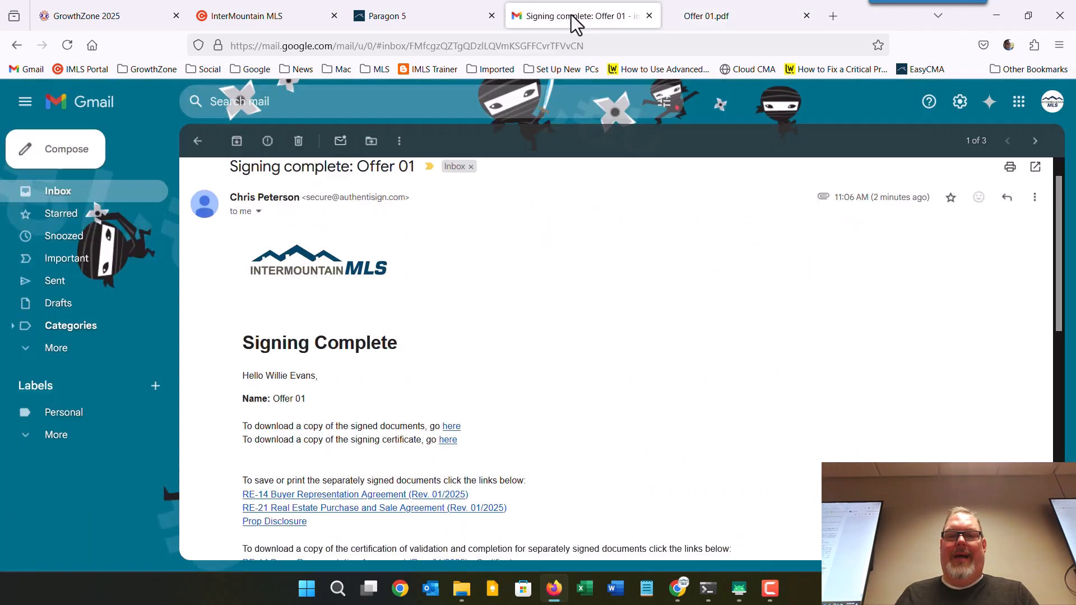
{"action": "left_click", "coordinate": [678, 589]}
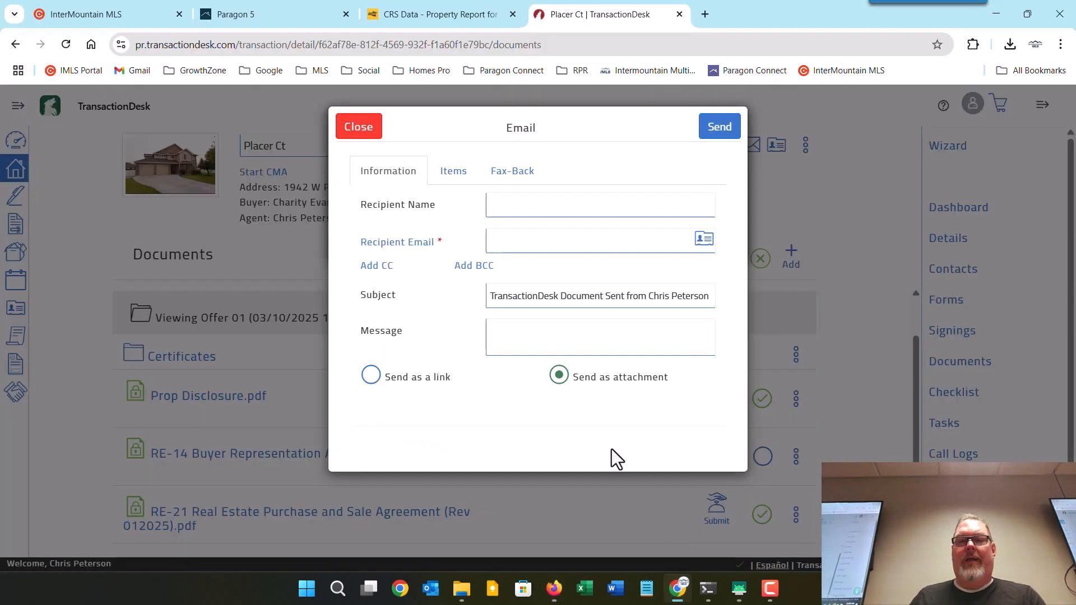
{"action": "left_click", "coordinate": [371, 129]}
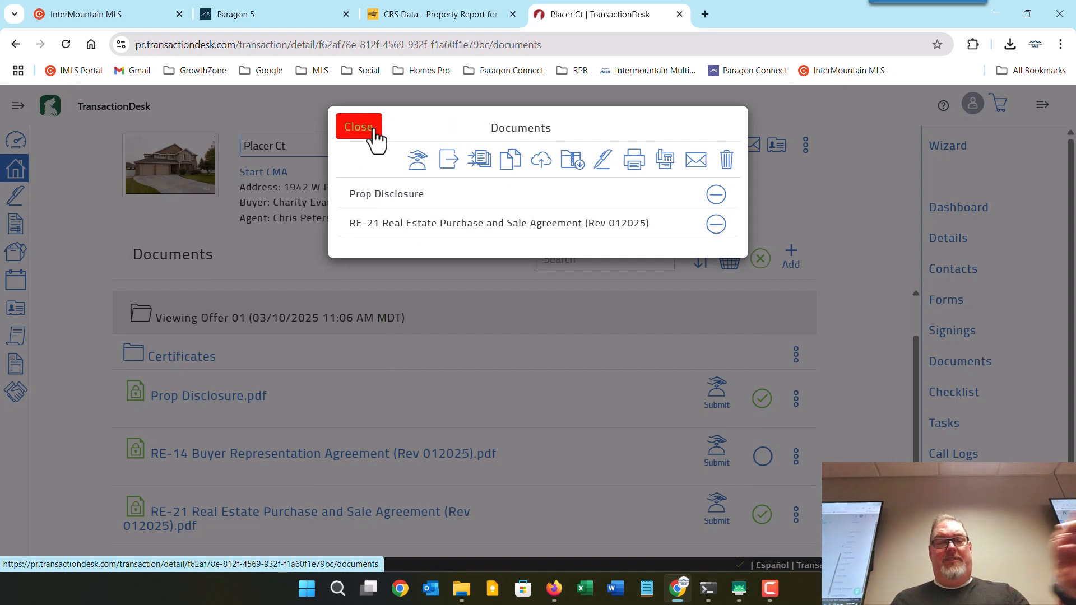
{"action": "left_click", "coordinate": [359, 126]}
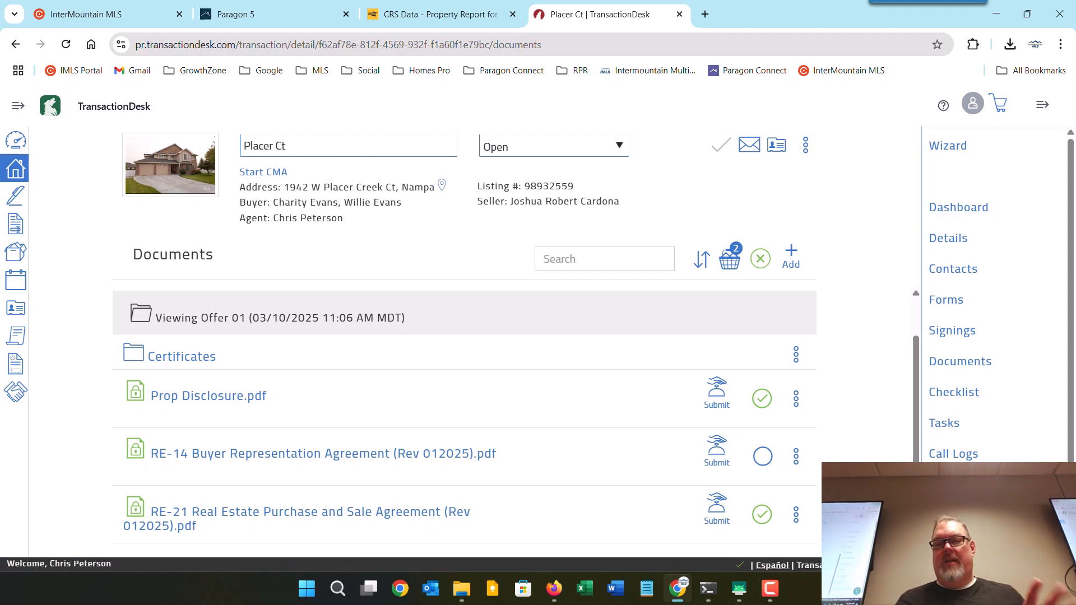
{"action": "left_click", "coordinate": [943, 105]}
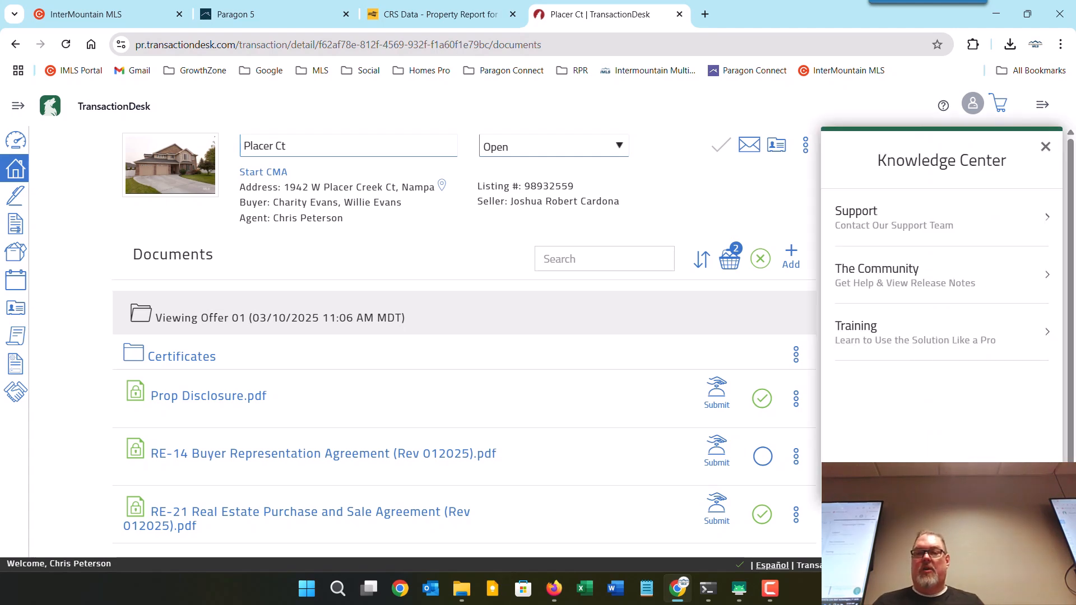
View the Support contact options, go back to the Knowledge Center list, and close the panel.
{"action": "left_click", "coordinate": [928, 230]}
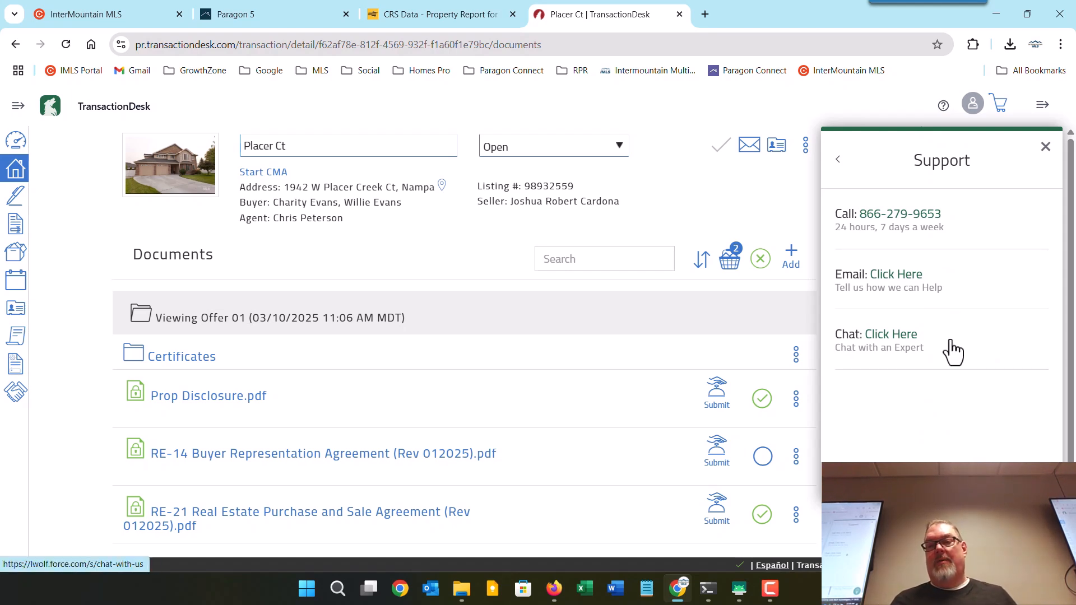
{"action": "left_click", "coordinate": [837, 162]}
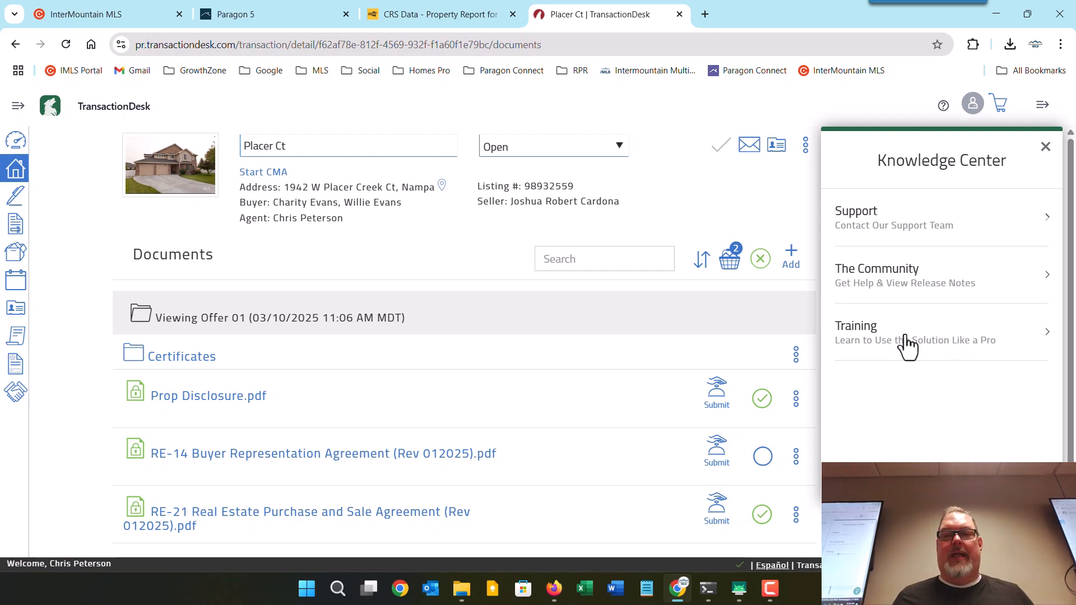
{"action": "left_click", "coordinate": [1046, 148]}
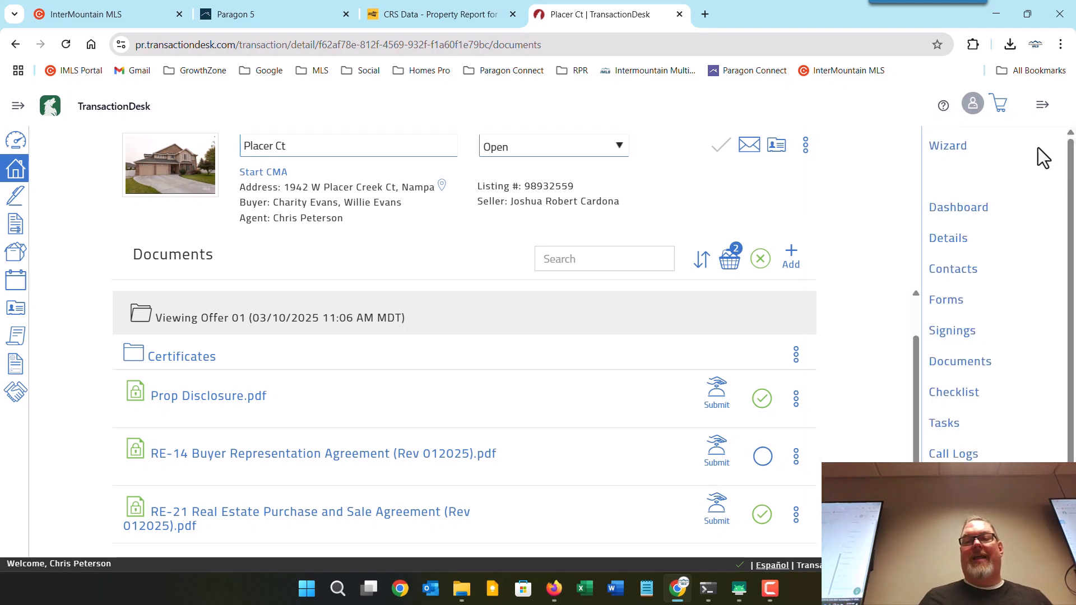